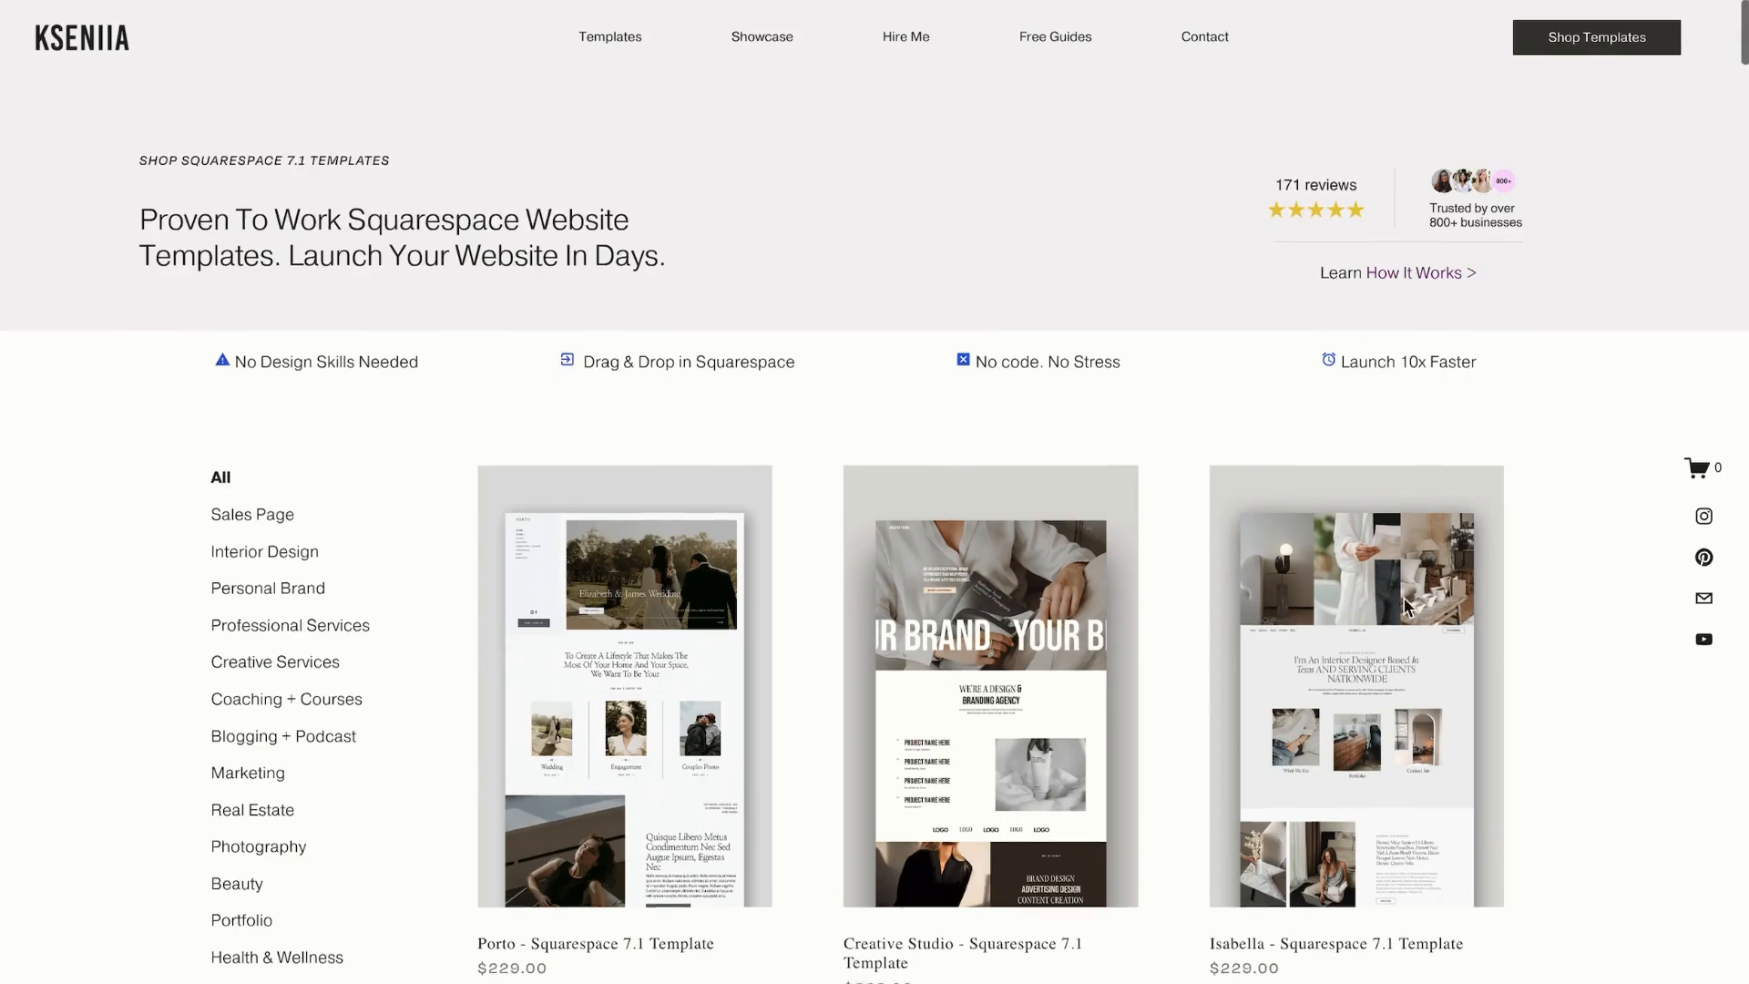
Browse the Squarespace 7.1 template gallery and scroll through a template preview
scroll(598, 409, down, 3)
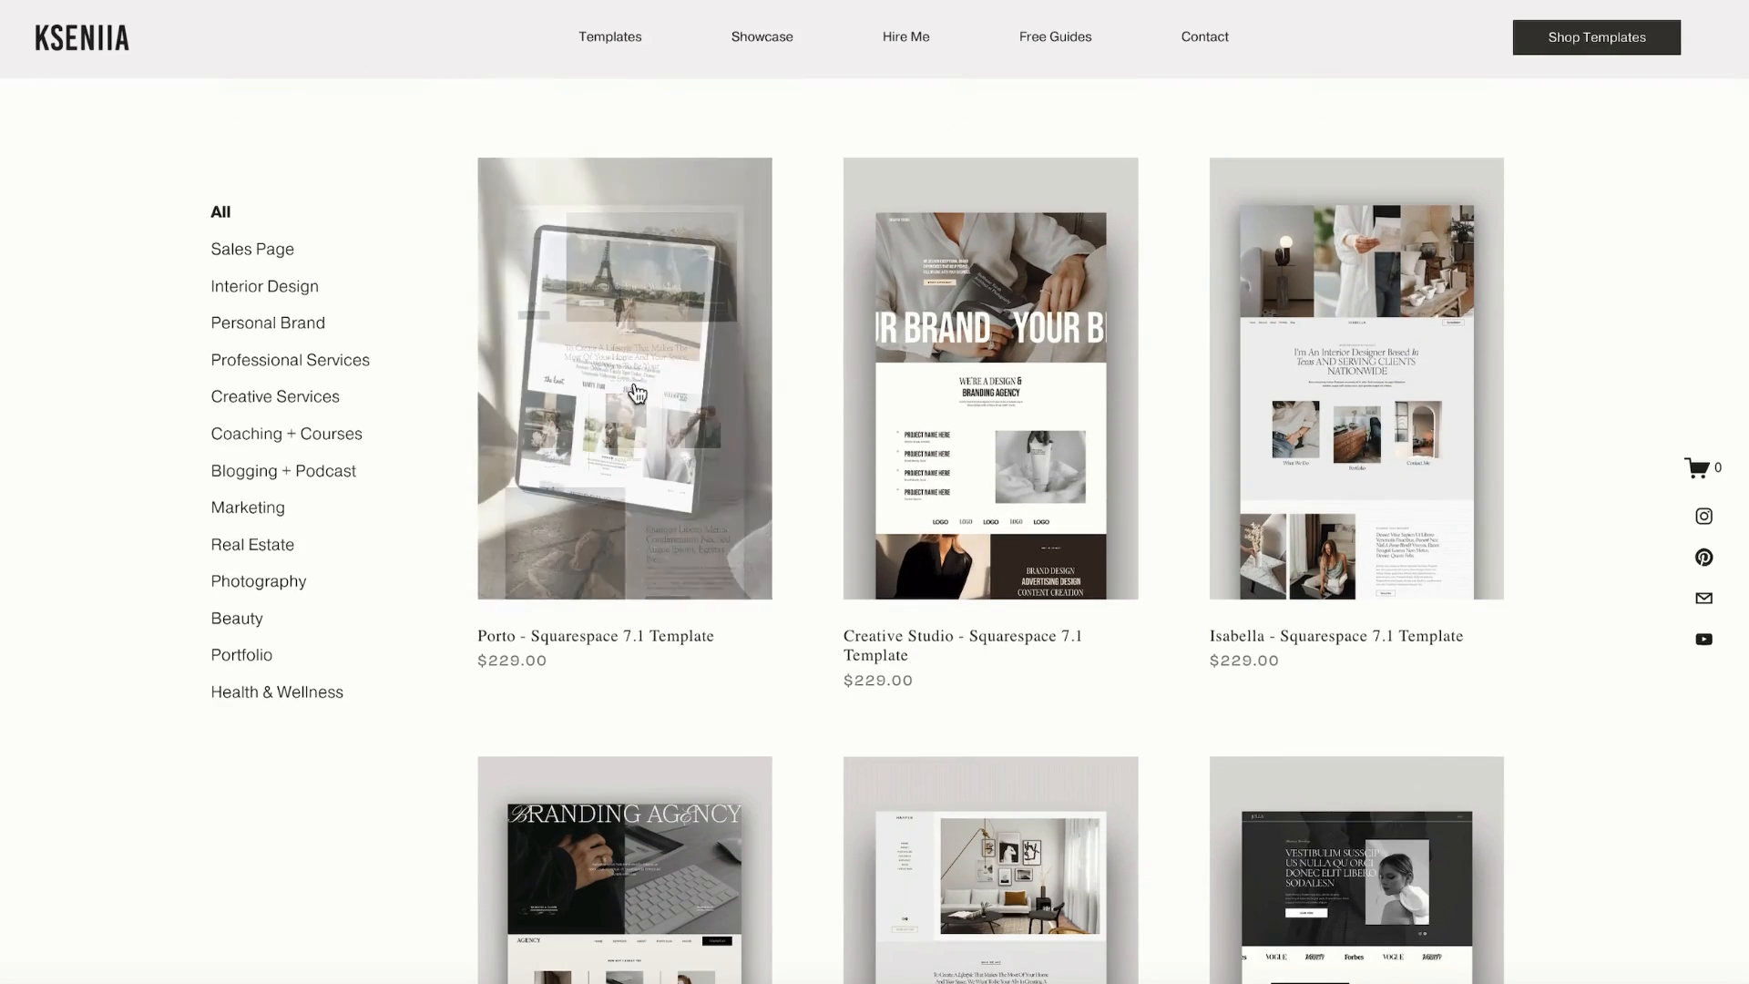
scroll(1432, 336, down, 7)
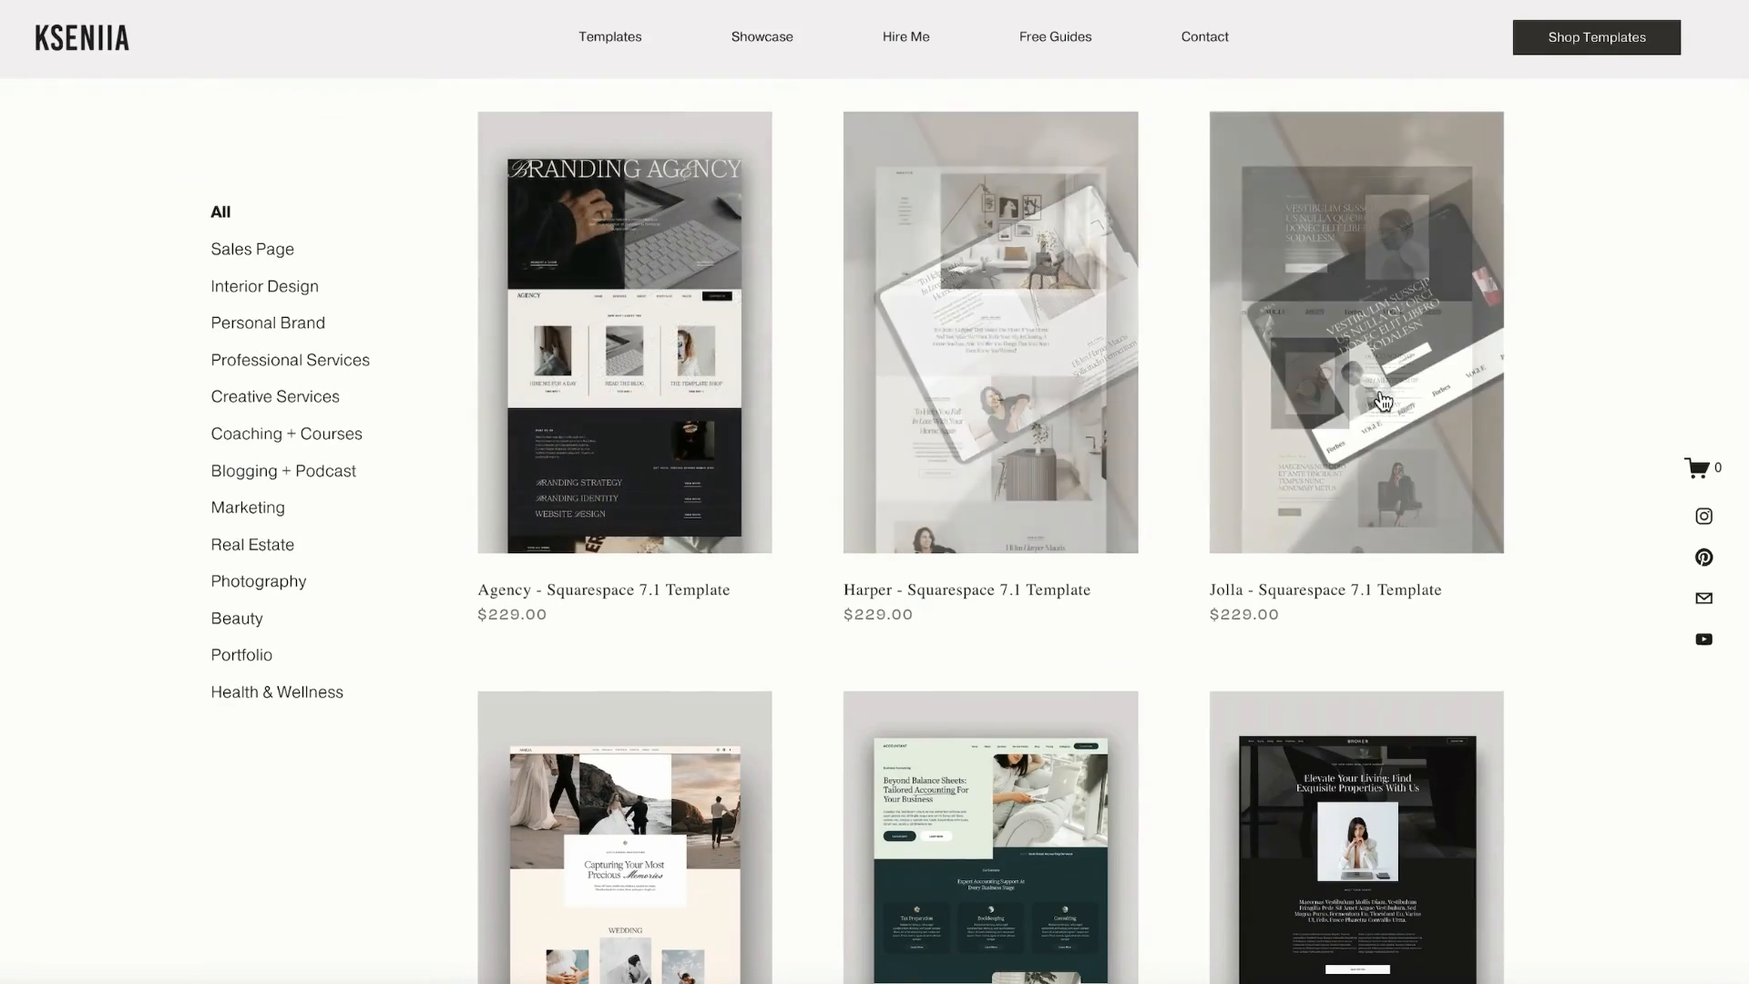
scroll(1385, 398, down, 5)
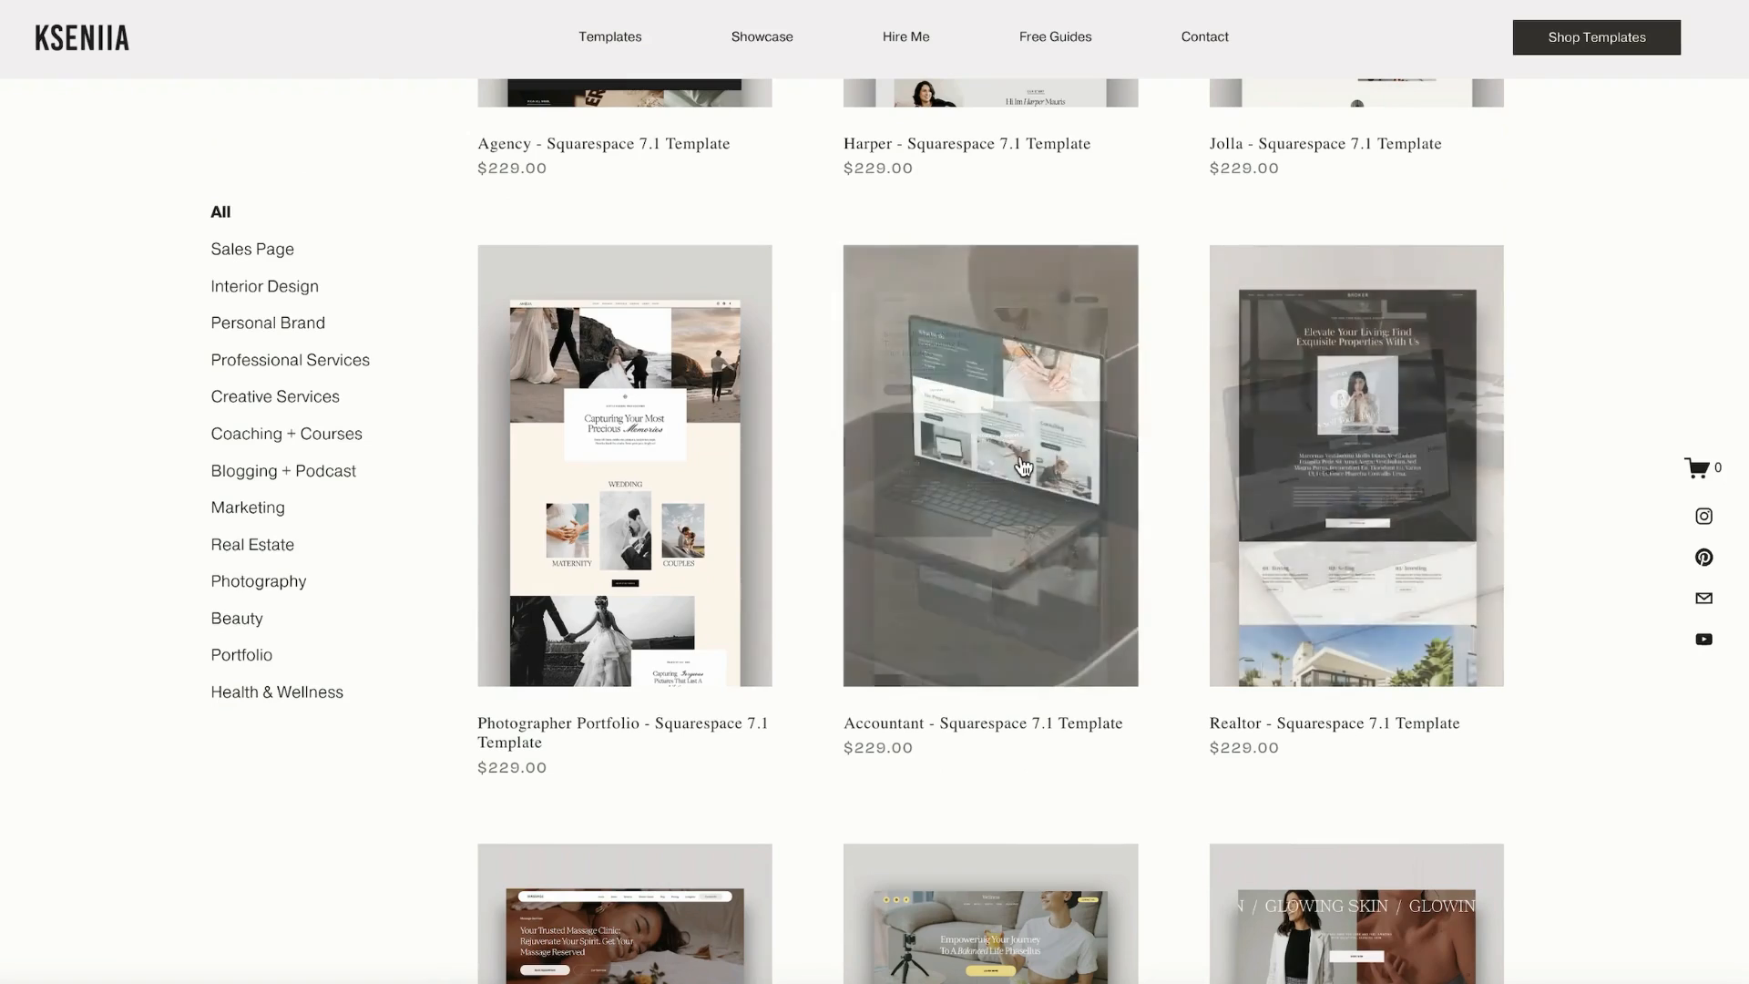
scroll(610, 484, down, 6)
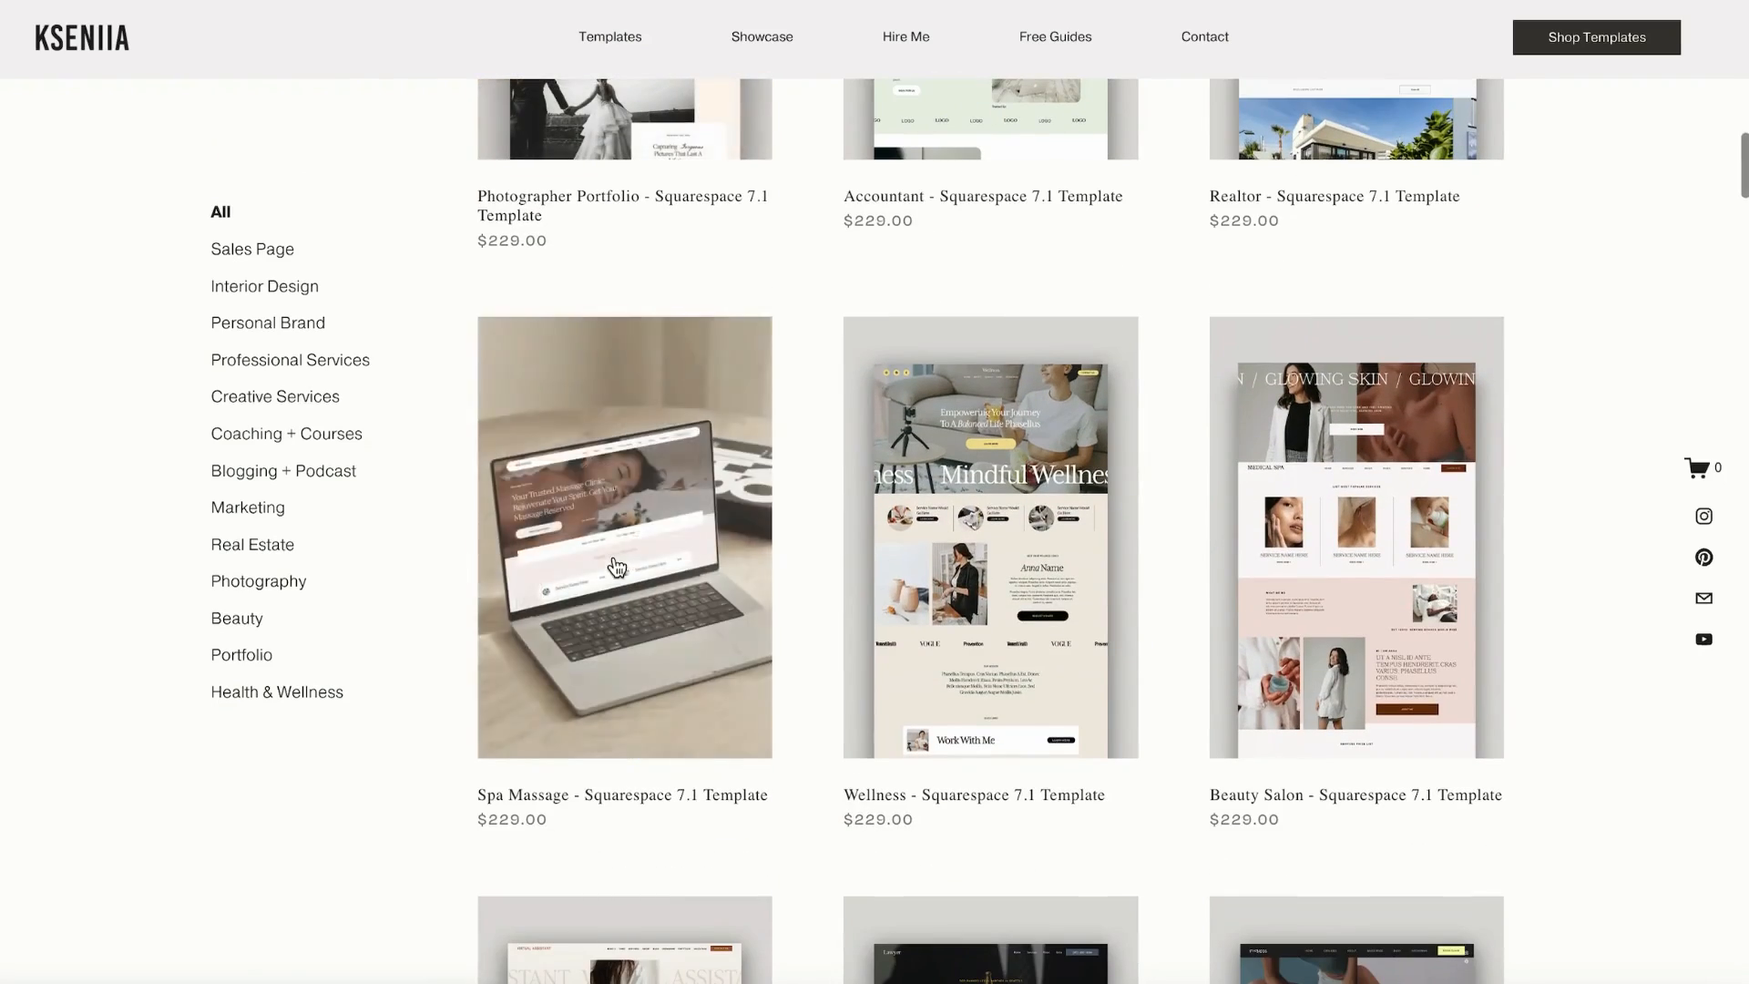
scroll(1364, 524, down, 1)
scroll(1363, 524, down, 6)
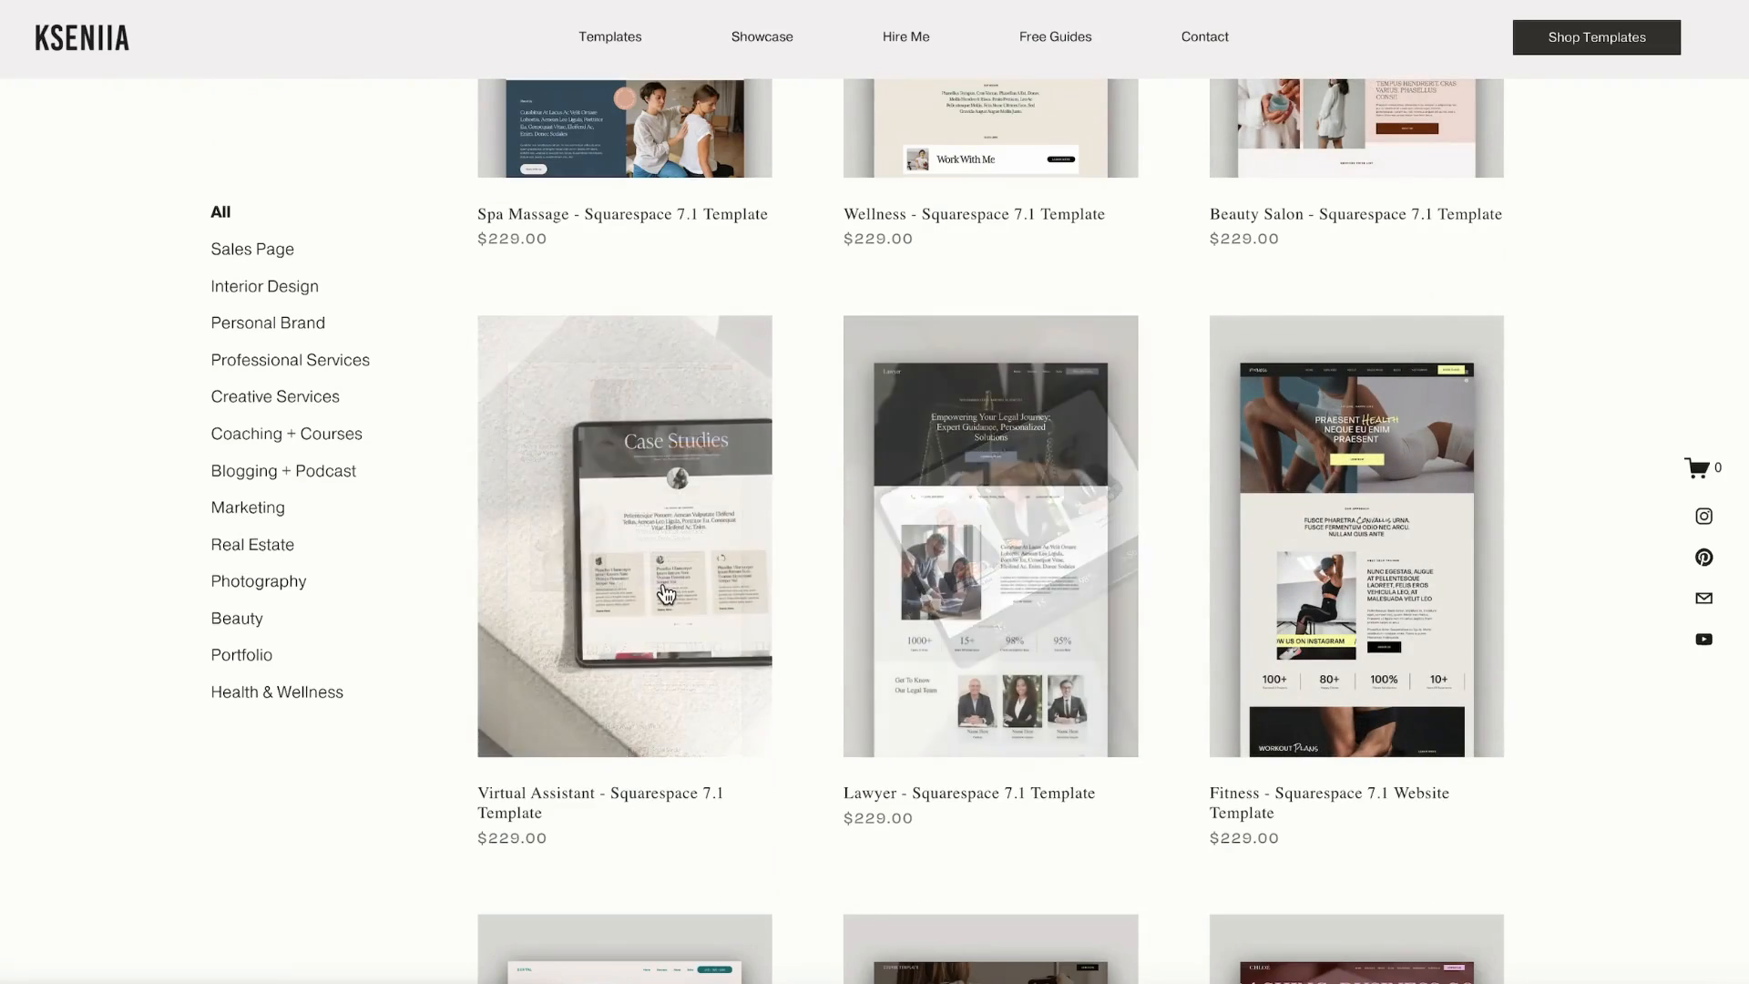
scroll(669, 592, down, 8)
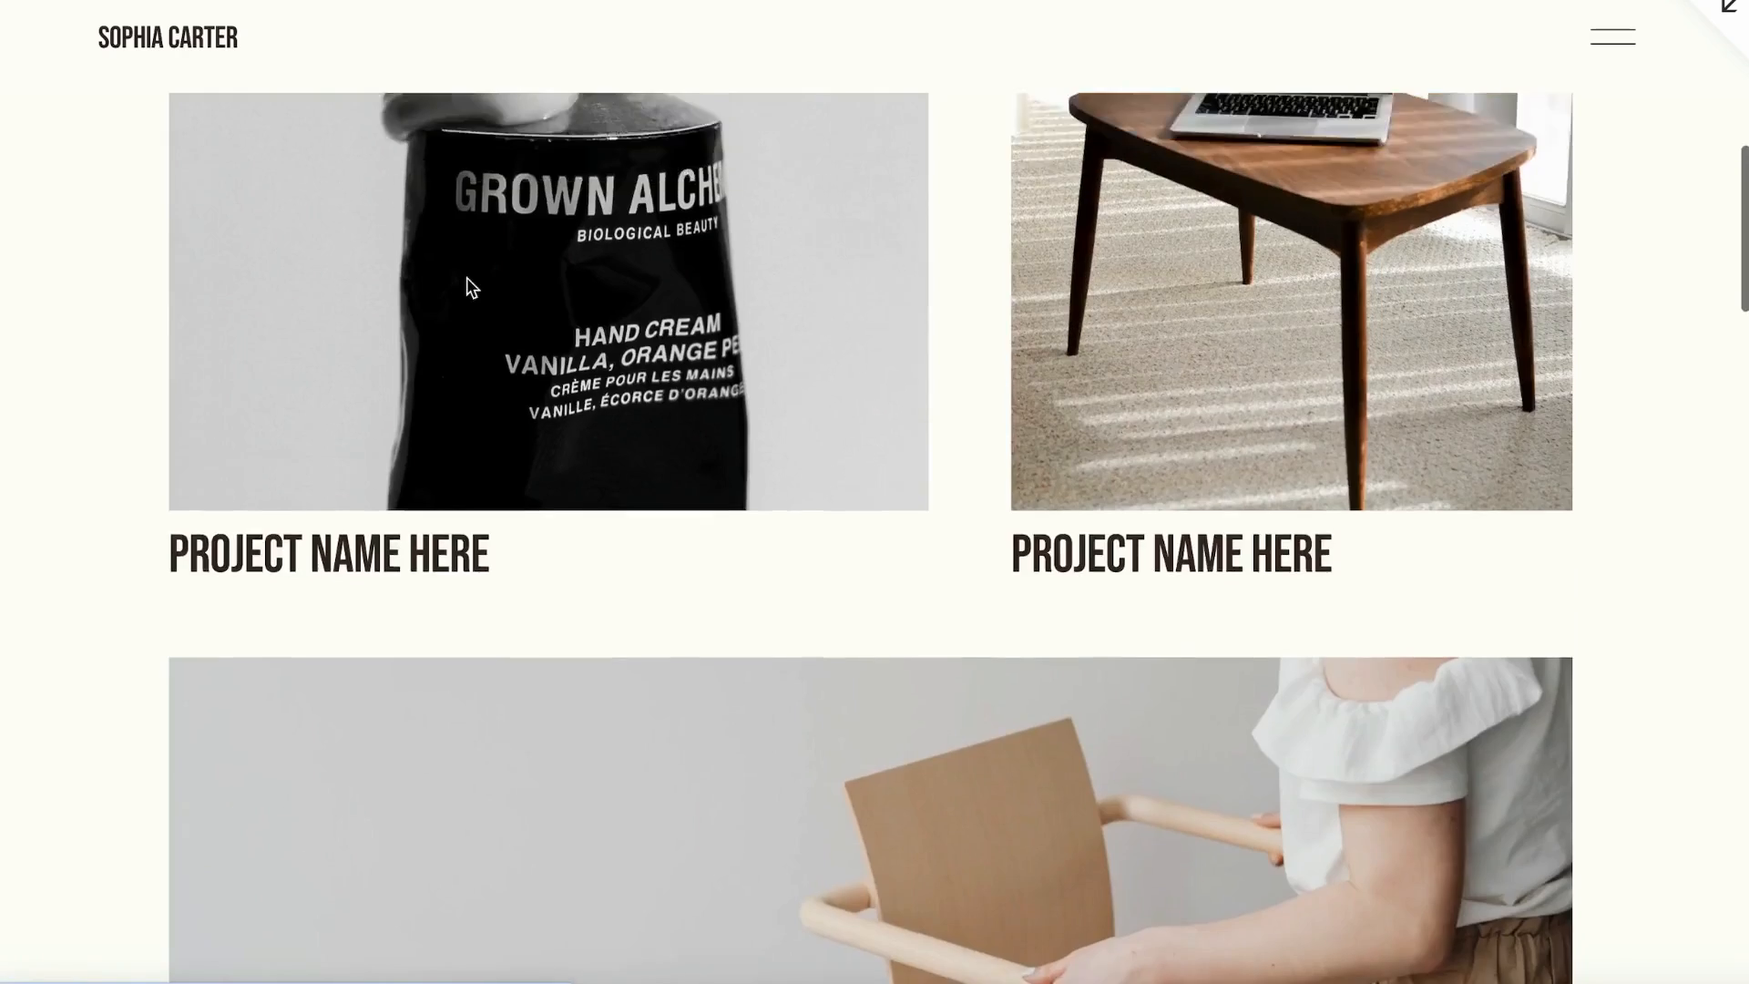
scroll(468, 285, up, 4)
scroll(364, 534, down, 4)
scroll(364, 525, down, 15)
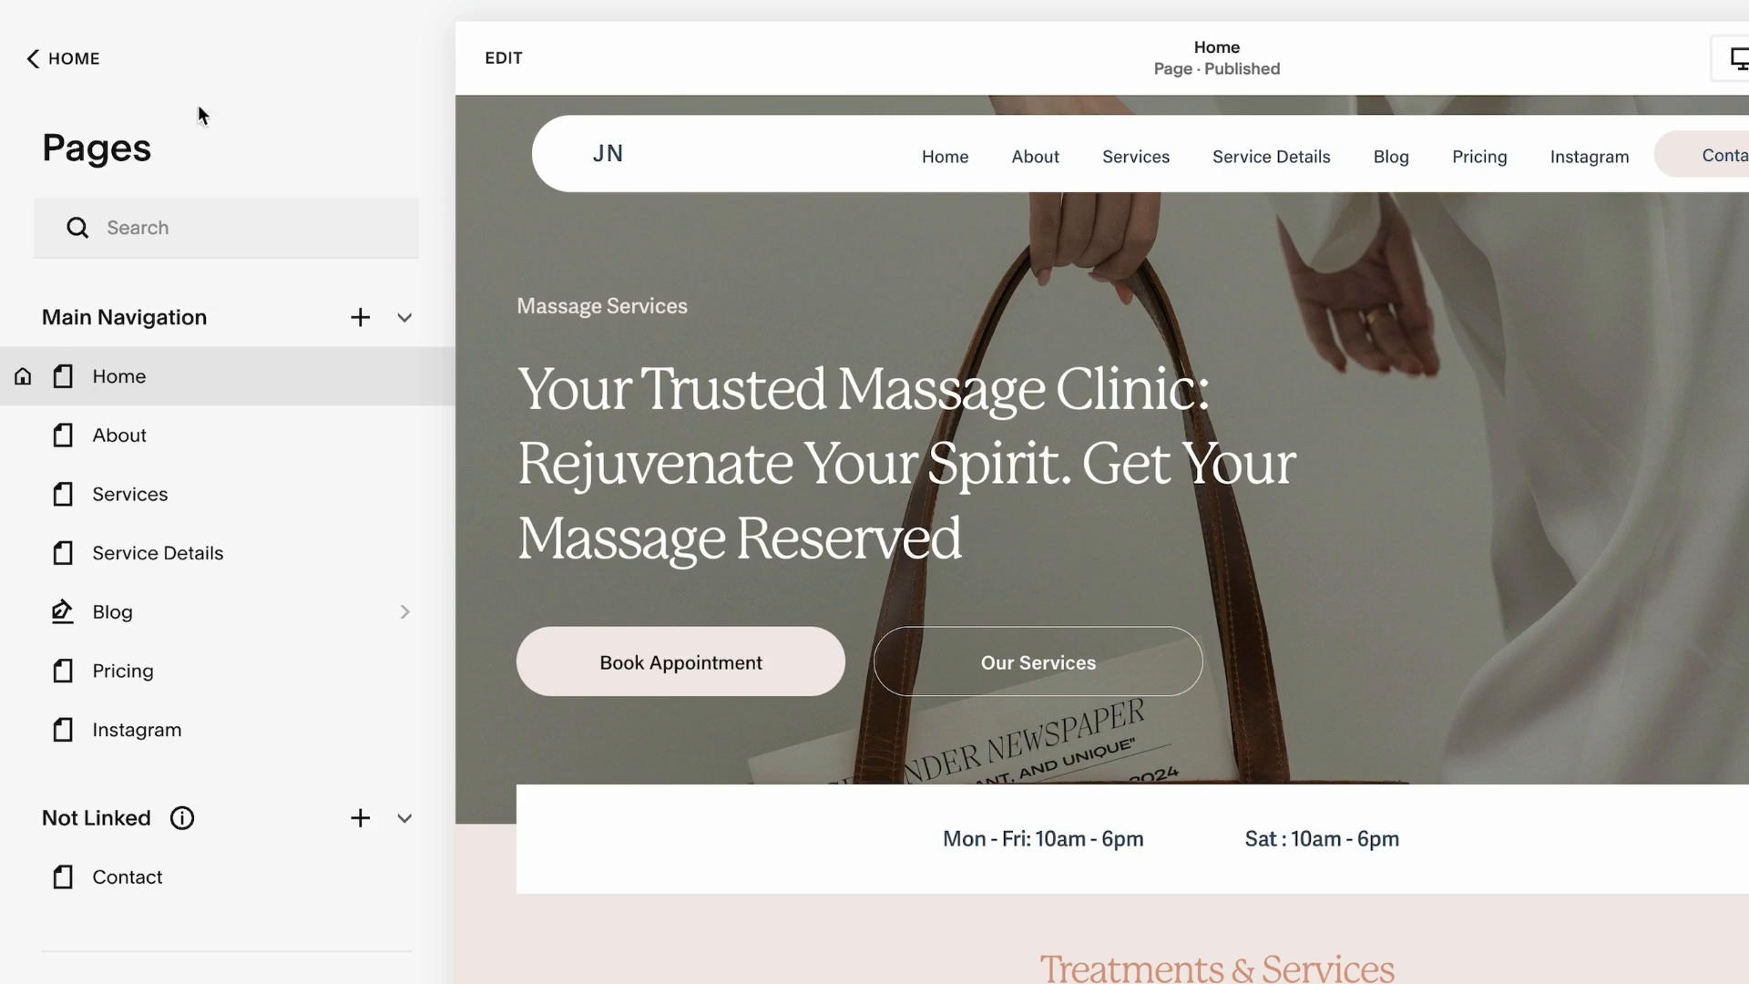
Add a new Store page to the main navigation
click(361, 318)
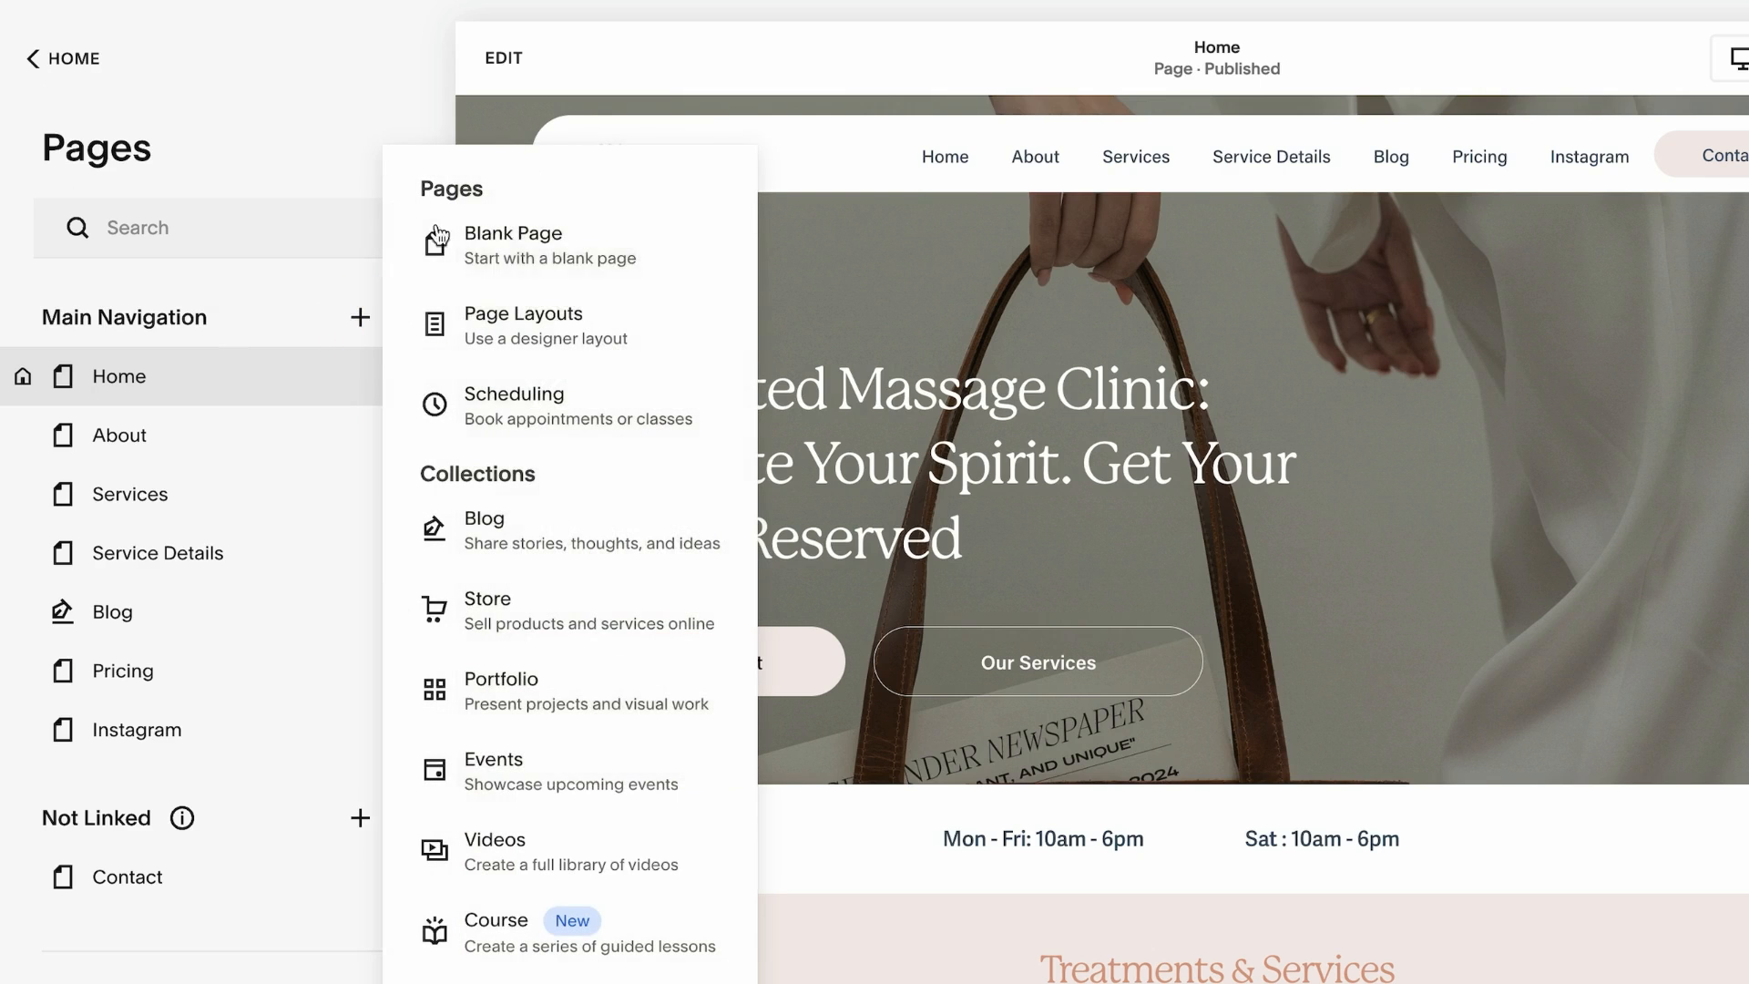
click(530, 614)
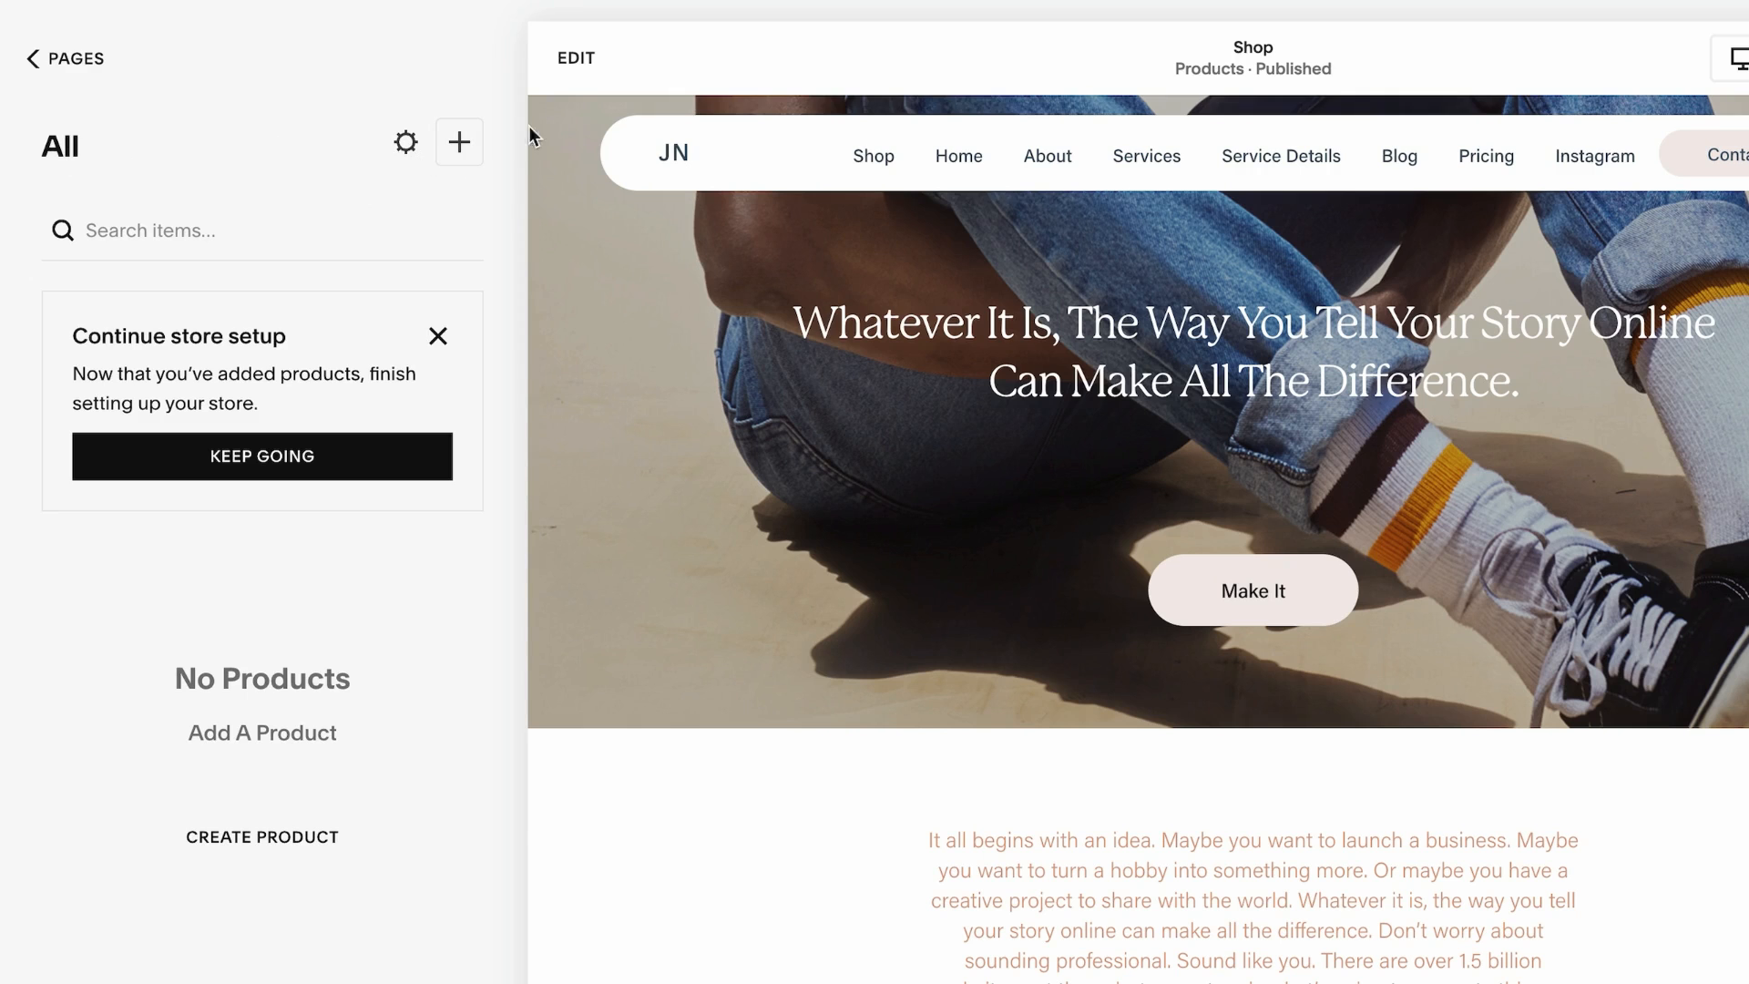
Start a new Download product and add a product category in its Organization settings
click(459, 142)
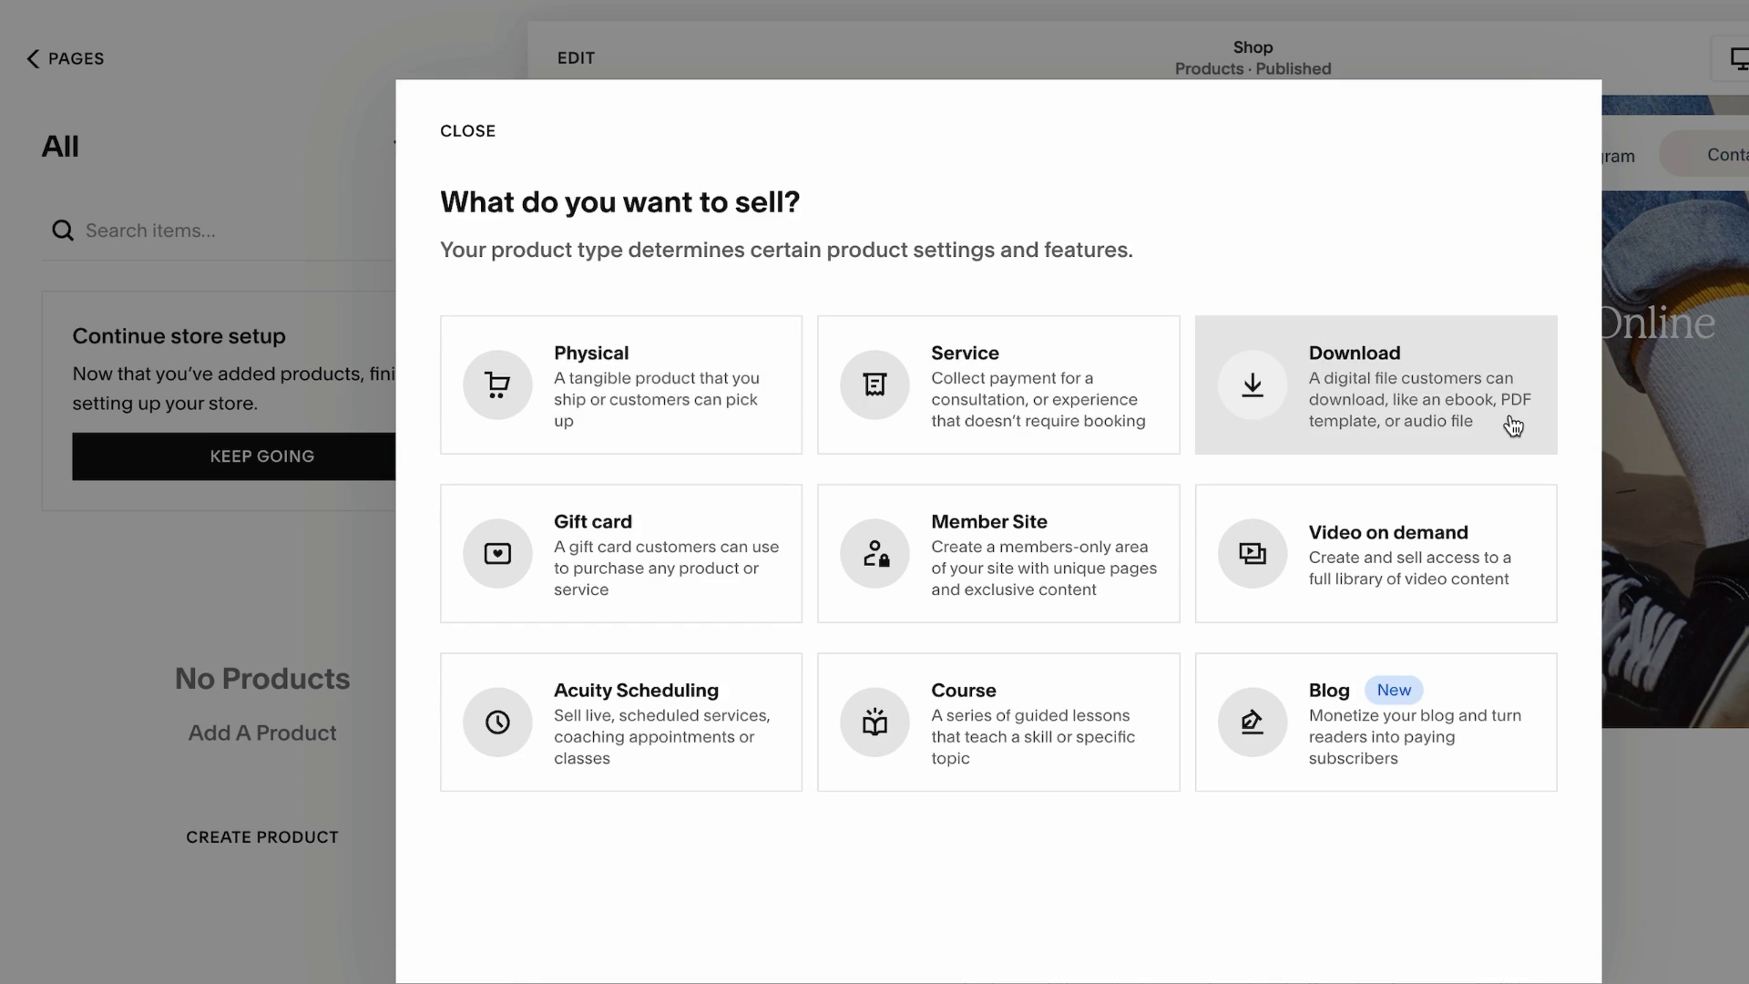
click(1343, 392)
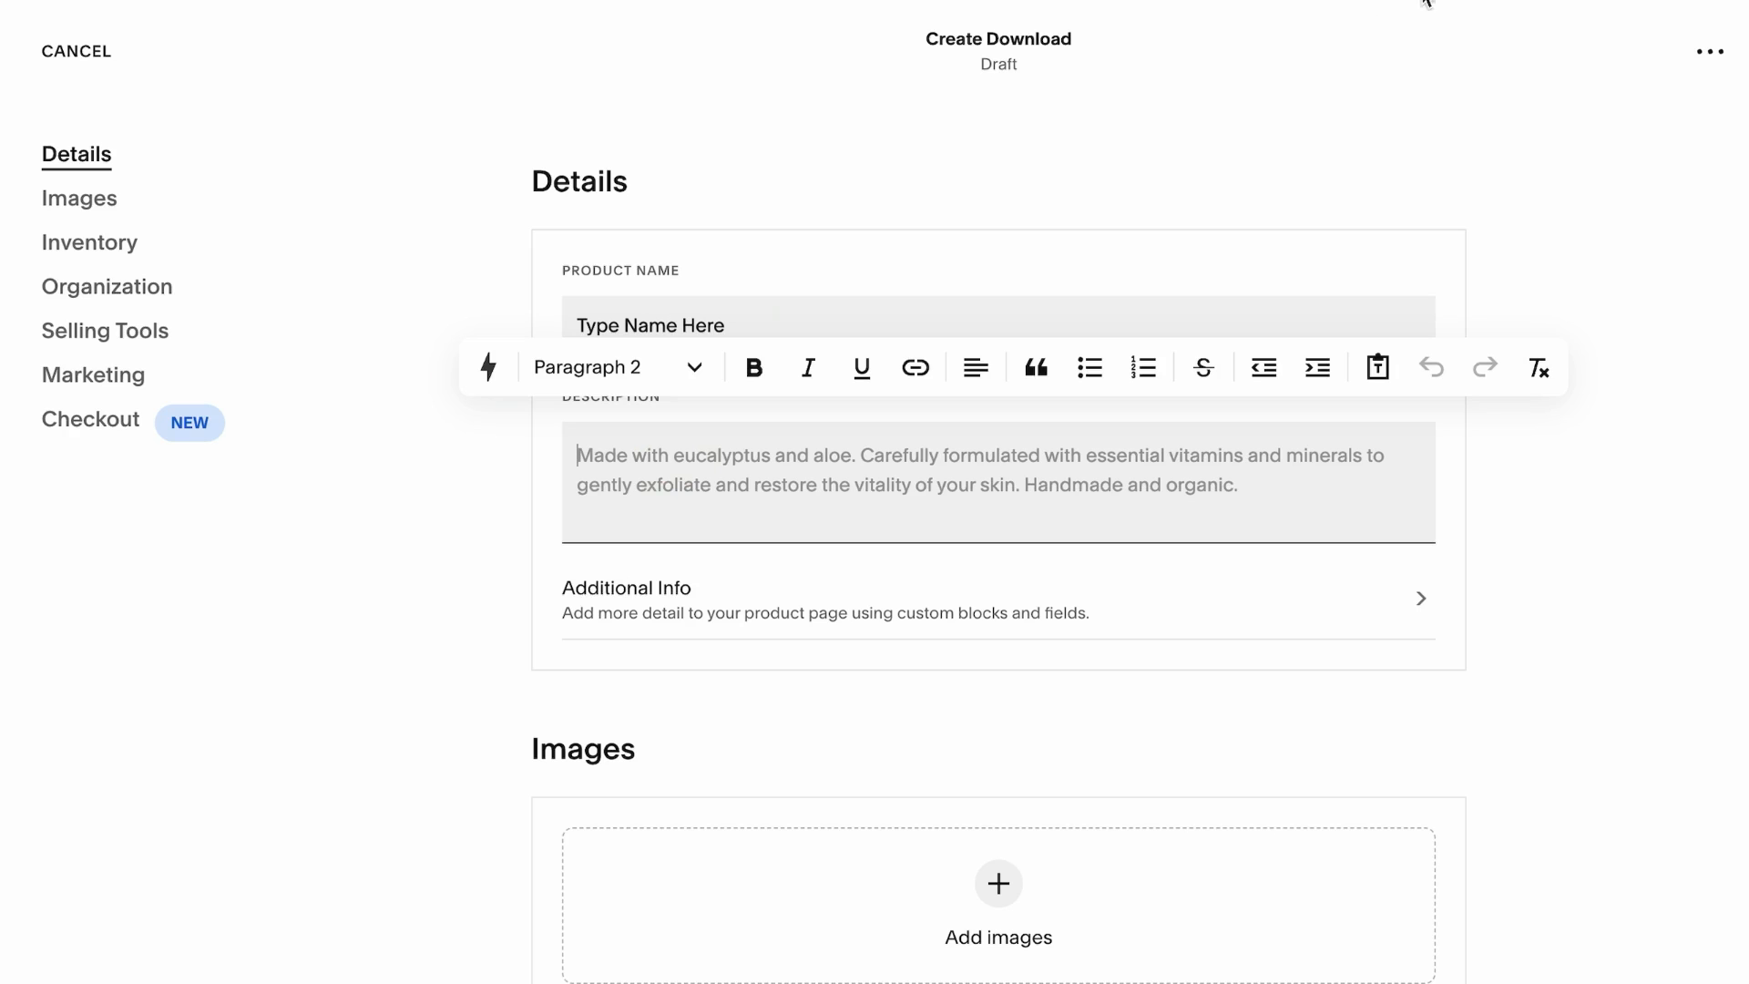
scroll(656, 460, down, 10)
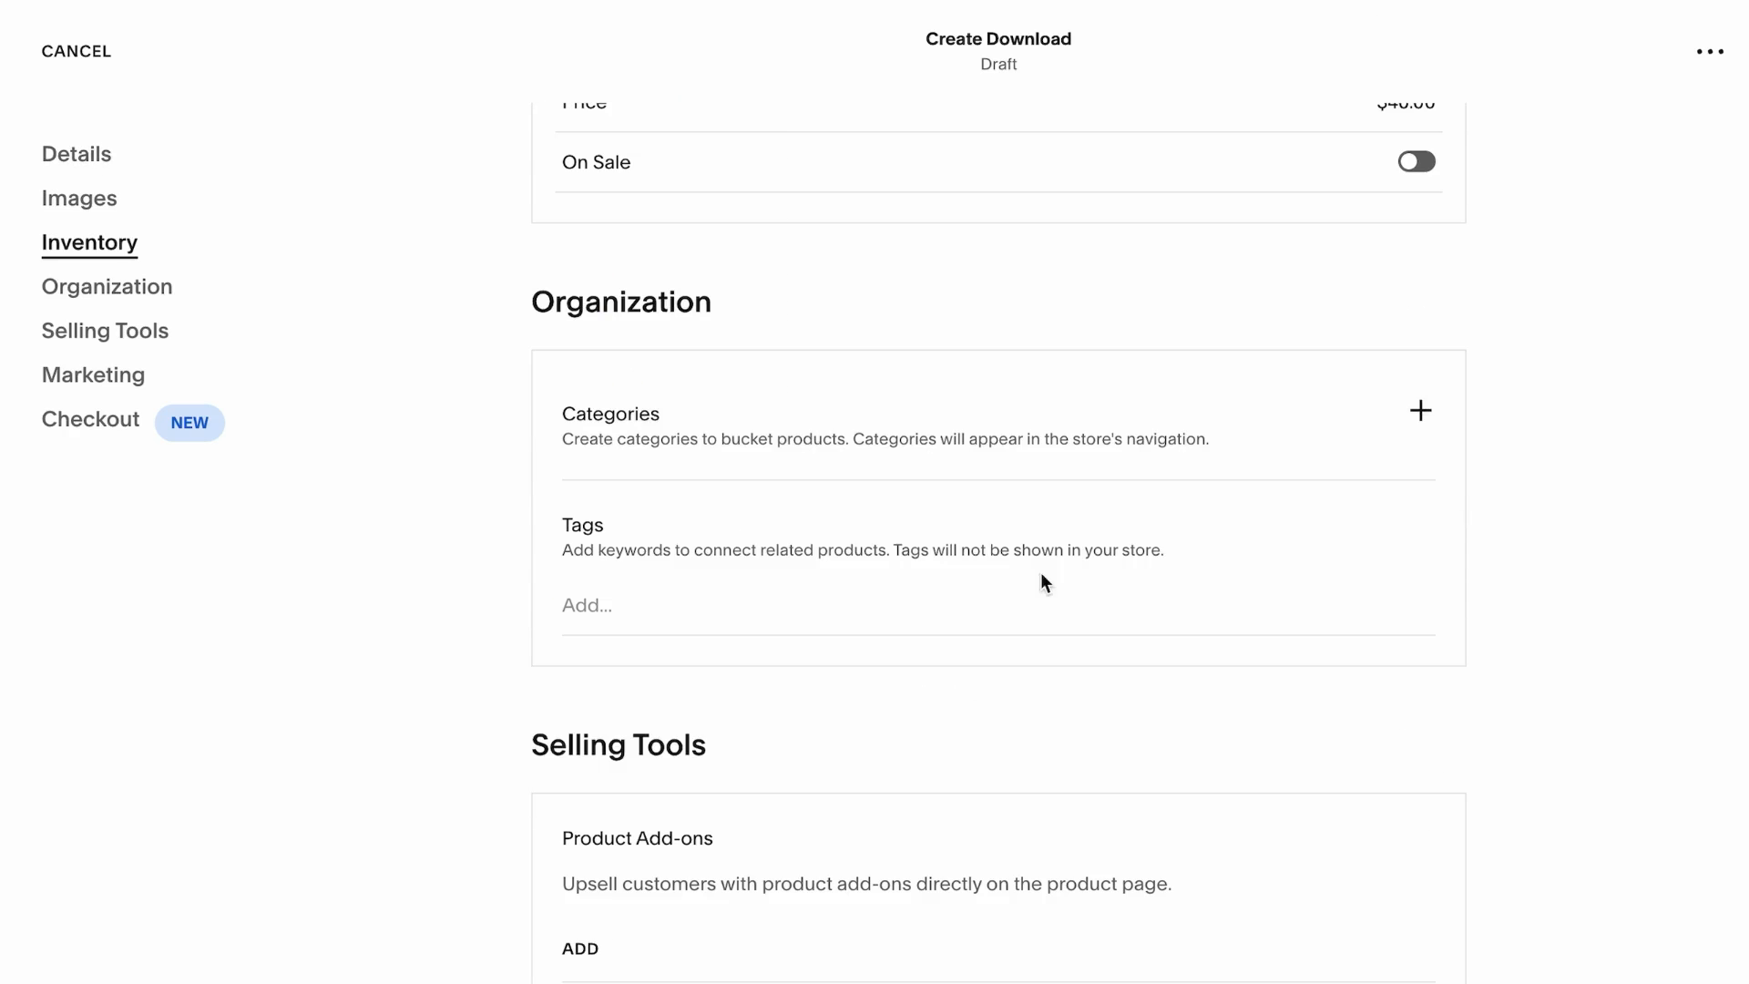
click(1421, 412)
text(Catego)
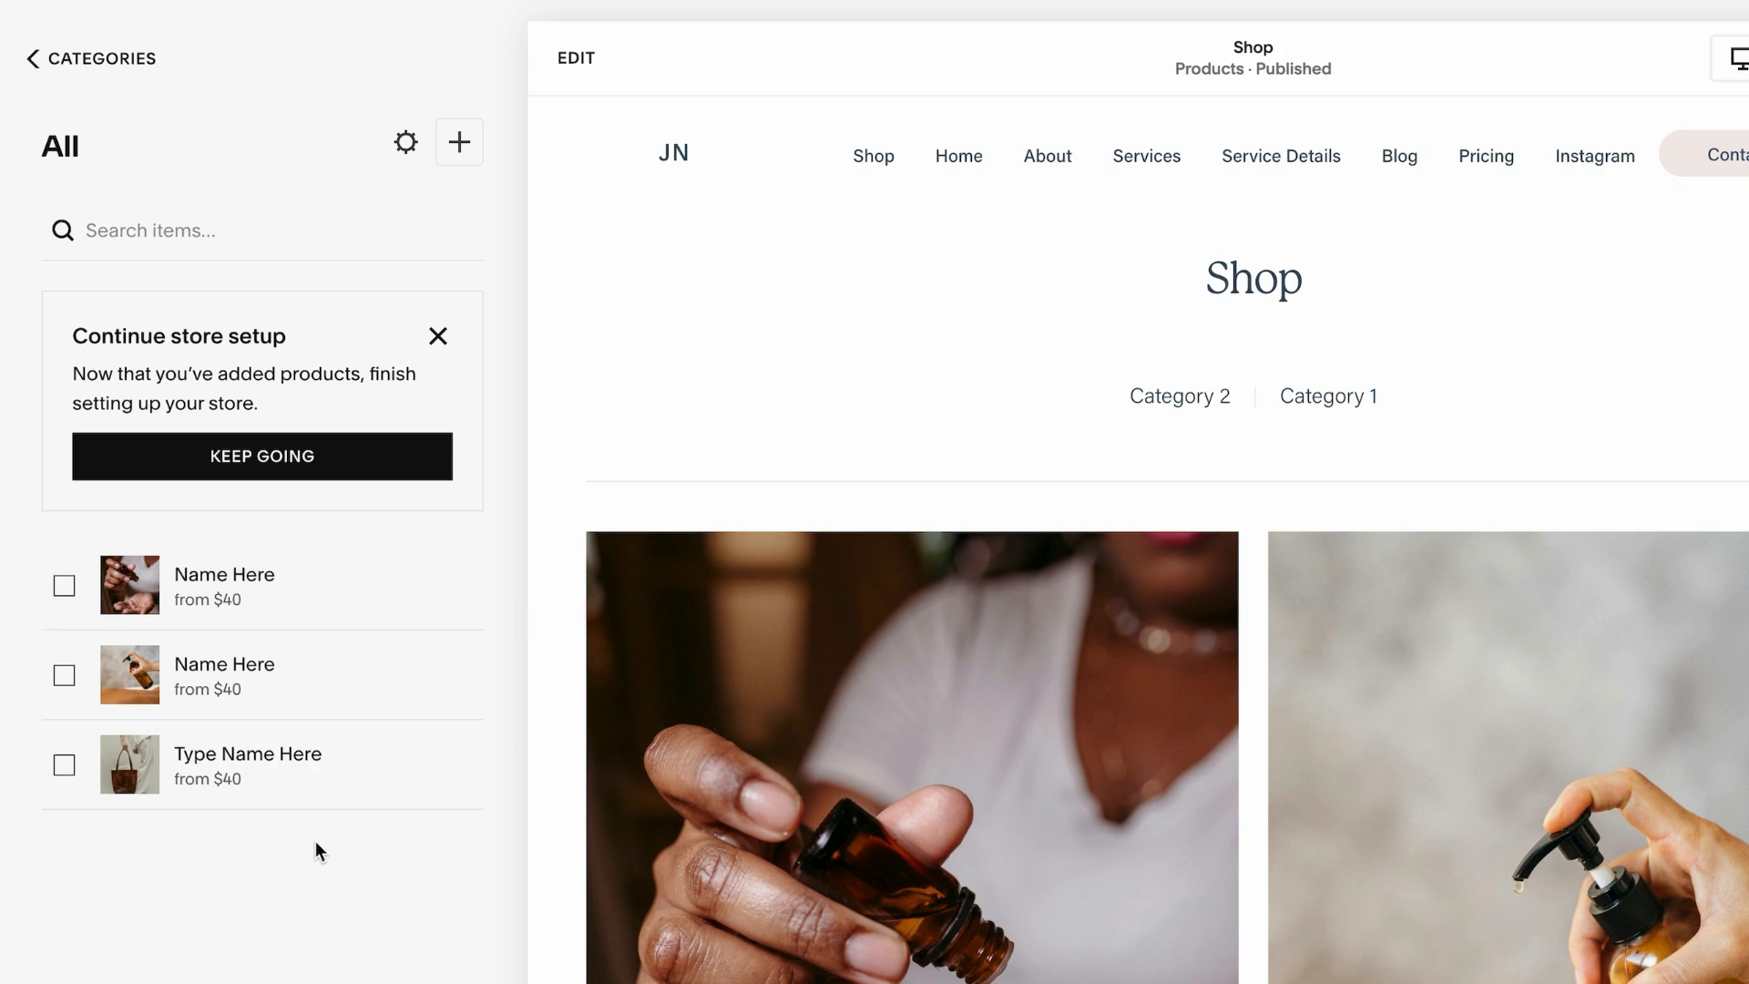
Open the Home page from the site preview and enter edit mode
scroll(1173, 618, down, 10)
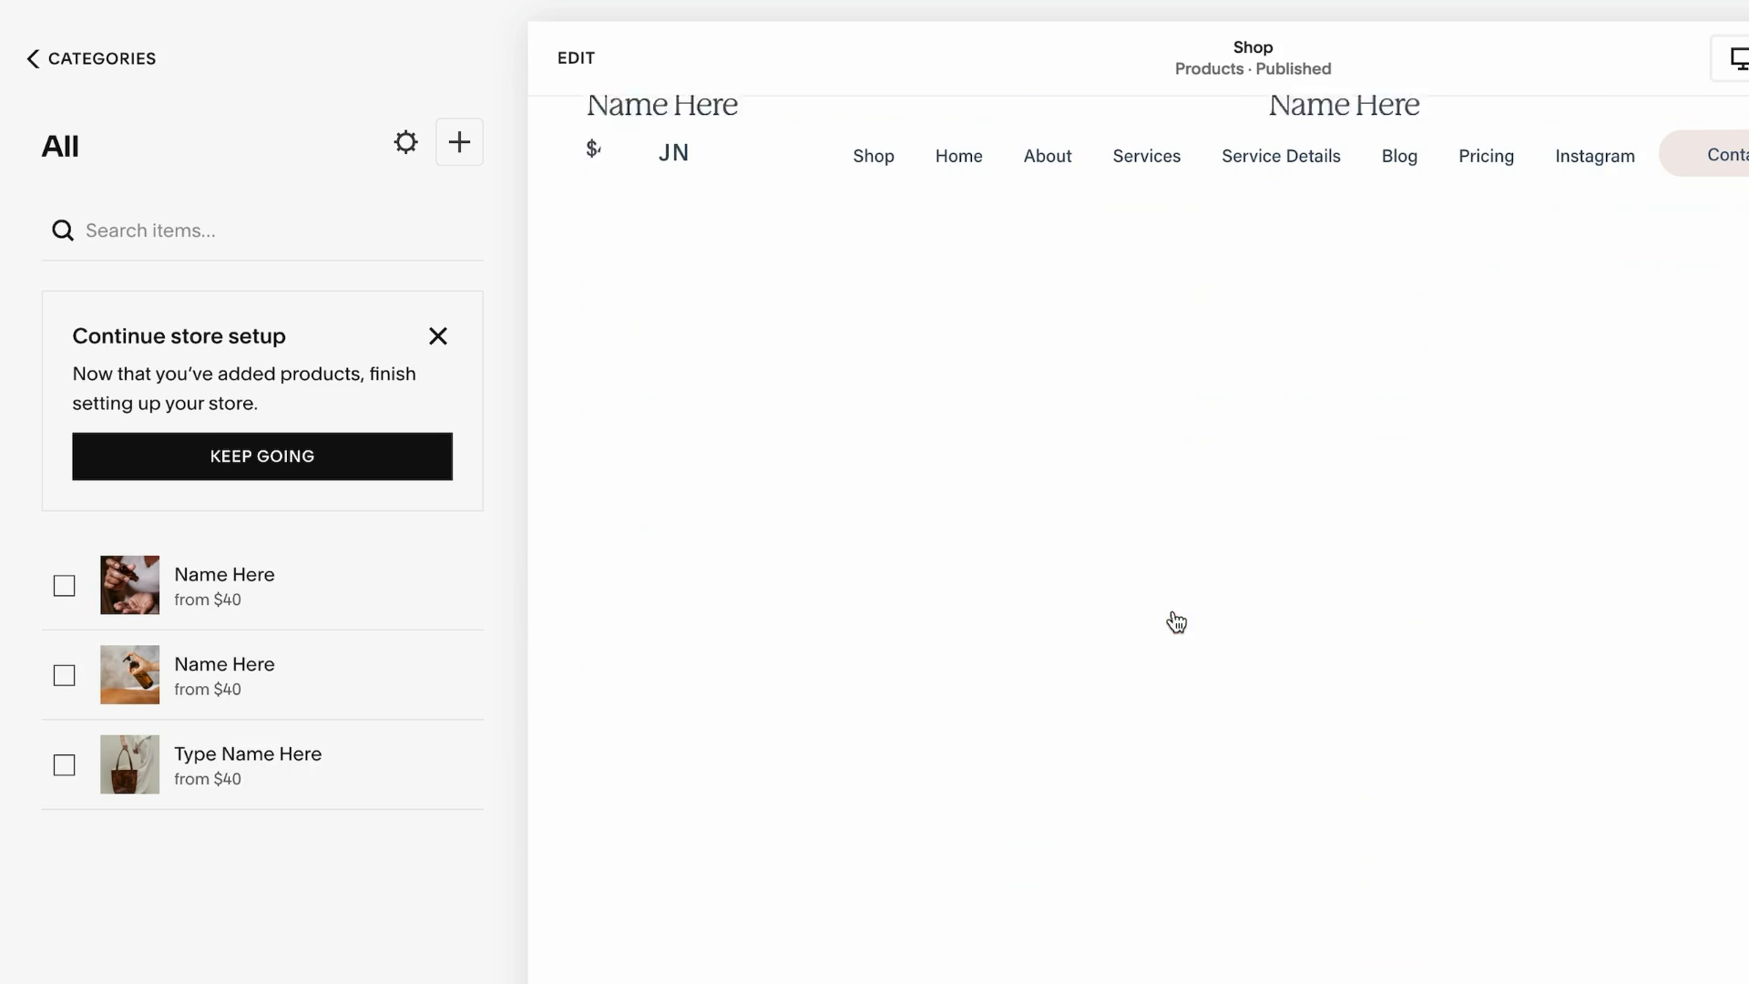
scroll(1172, 617, up, 10)
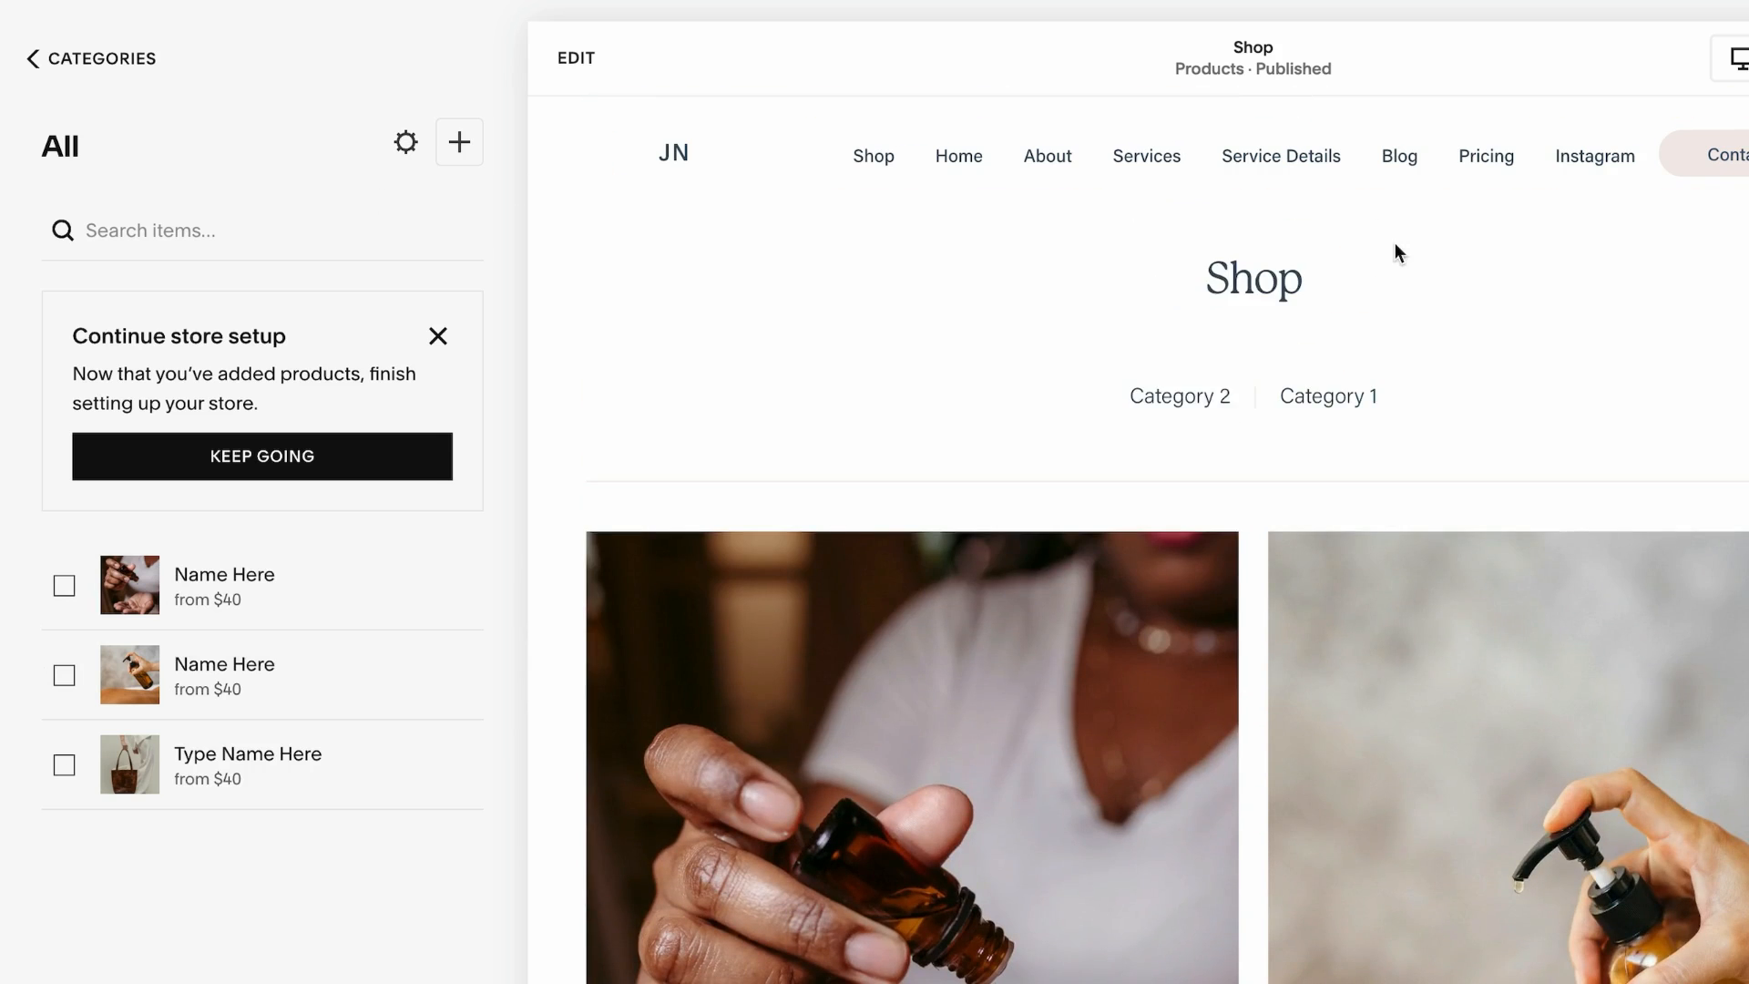
click(881, 165)
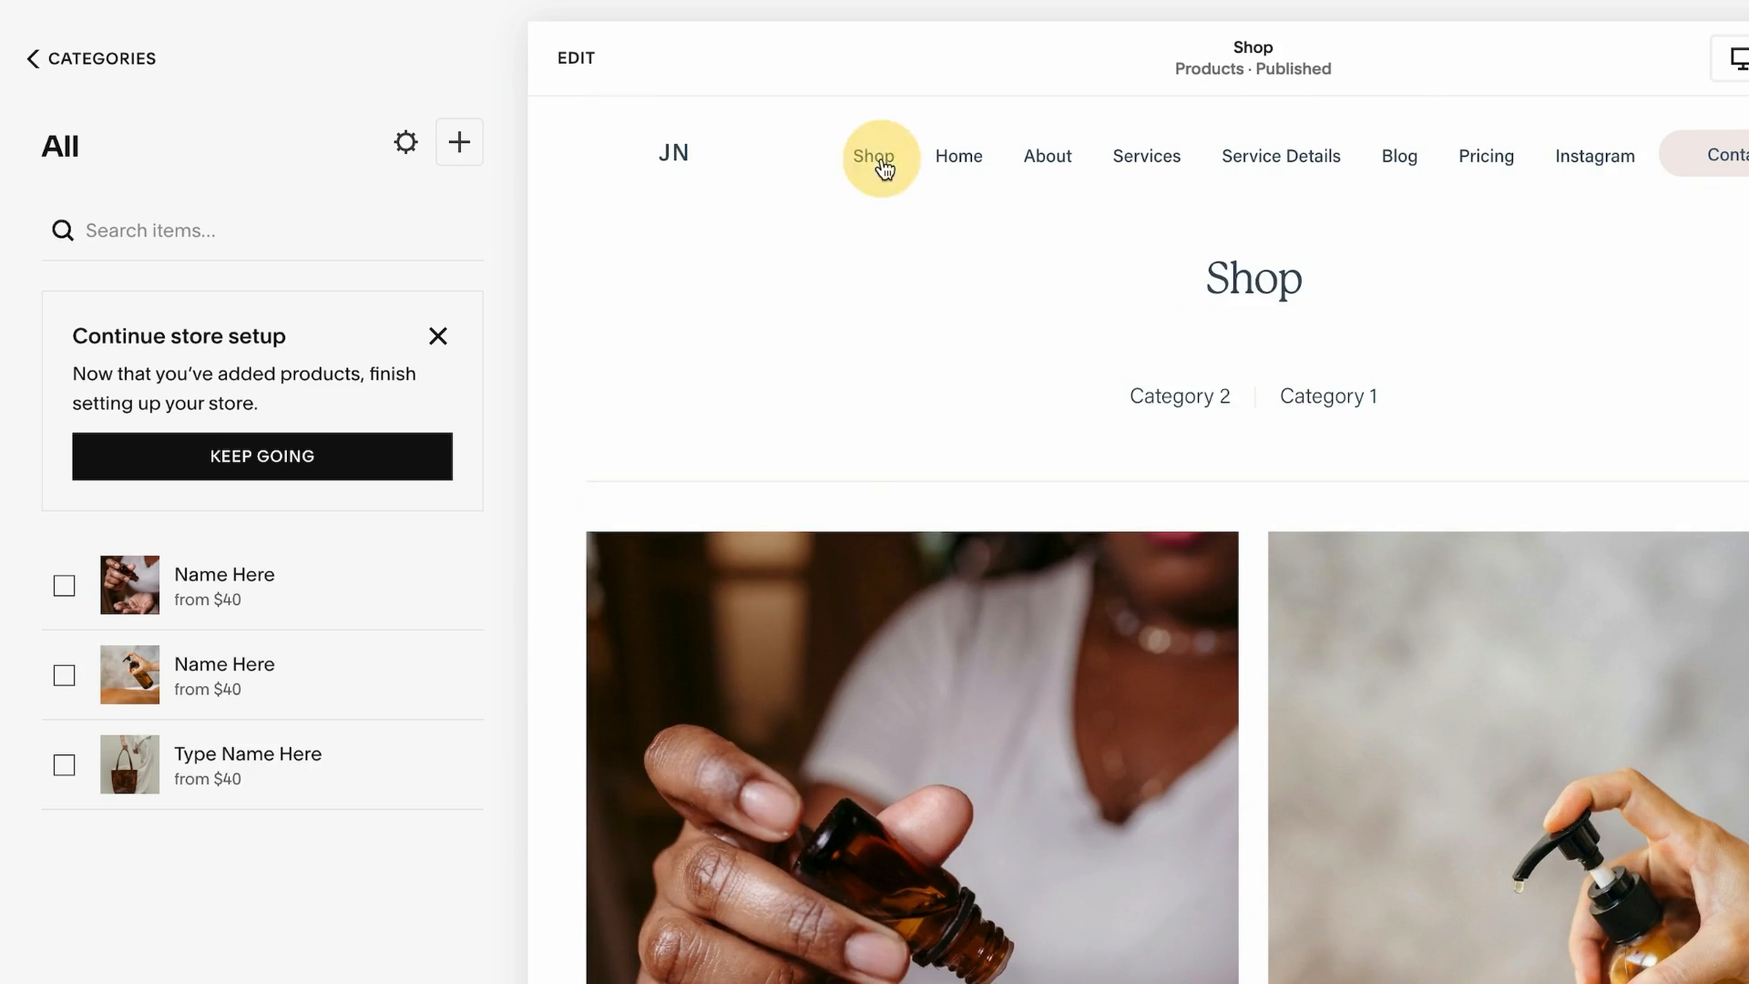
click(971, 156)
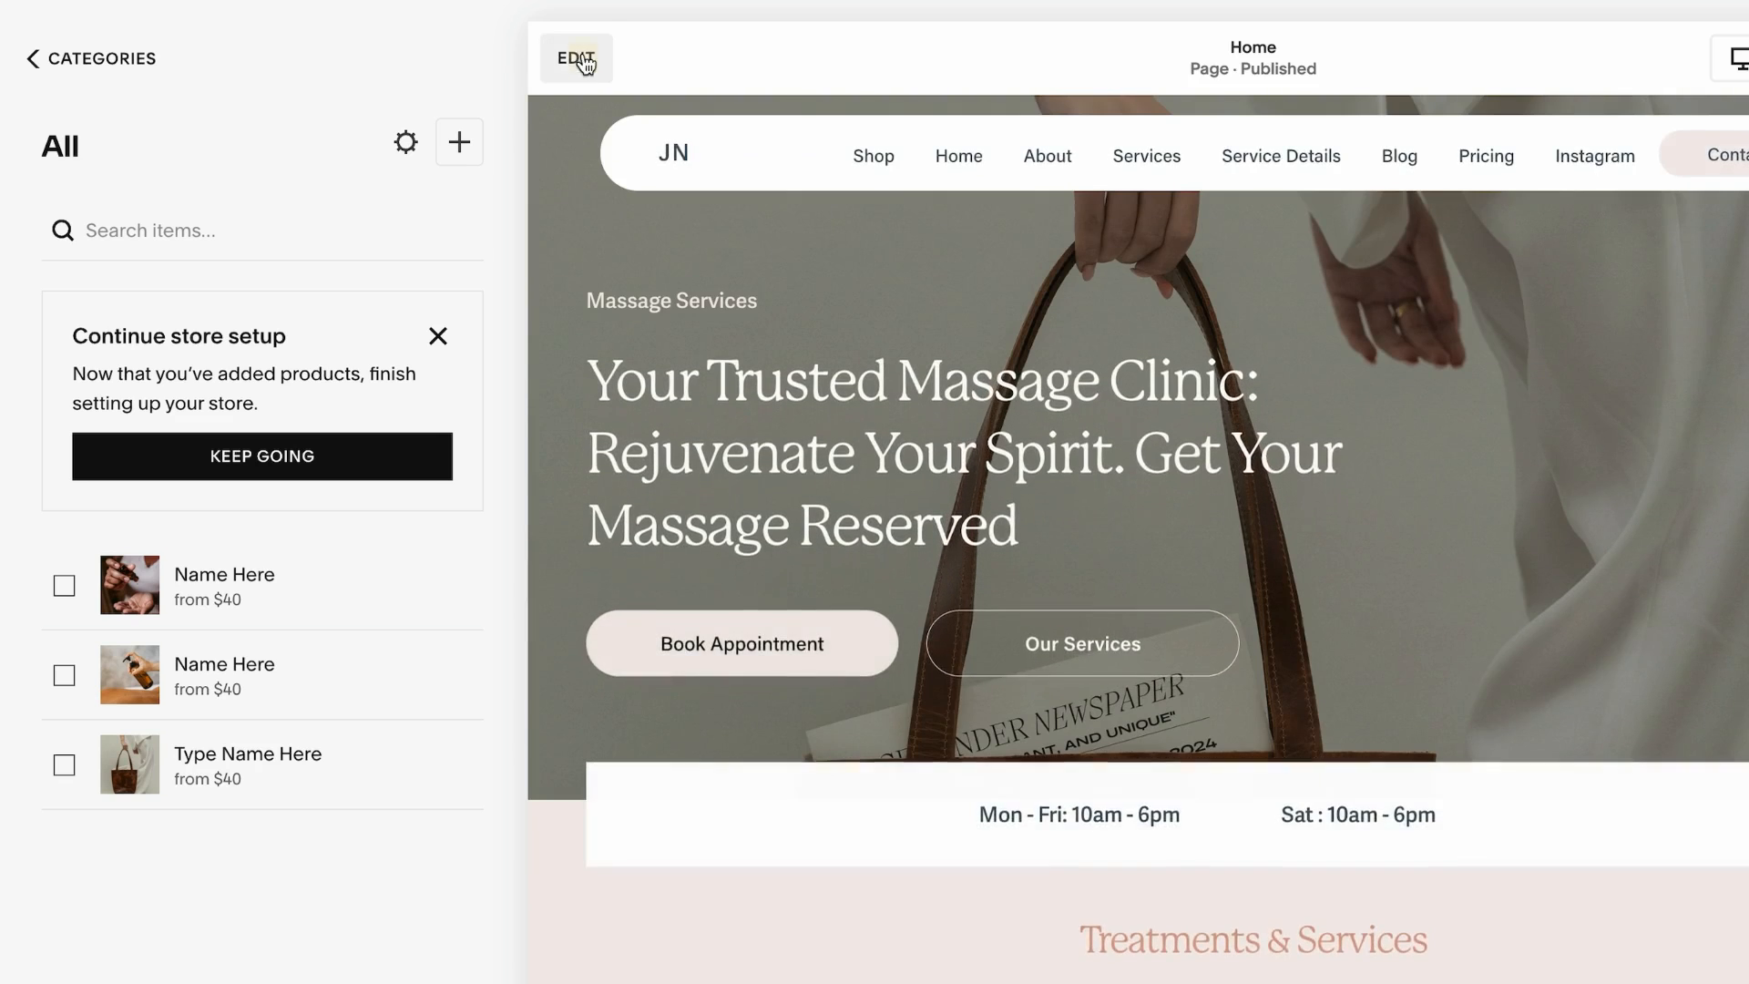
click(583, 61)
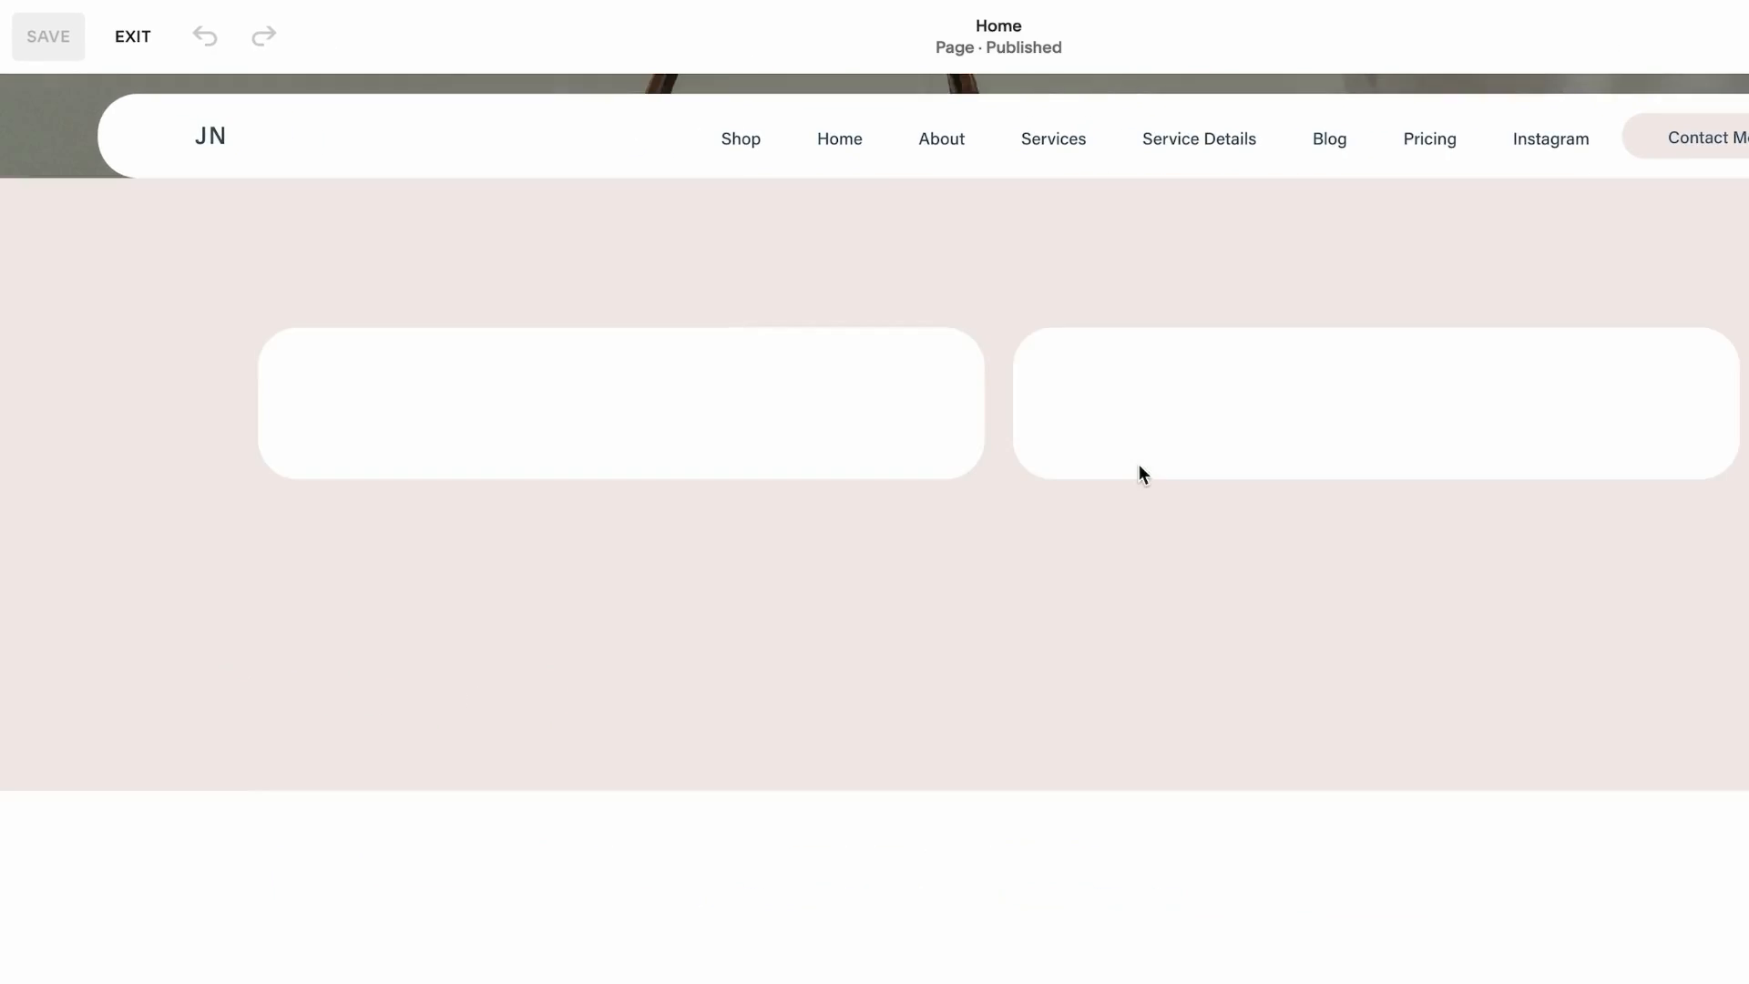
Set the empty section above Treatments & Services to the Light 1 color theme
scroll(1137, 464, down, 5)
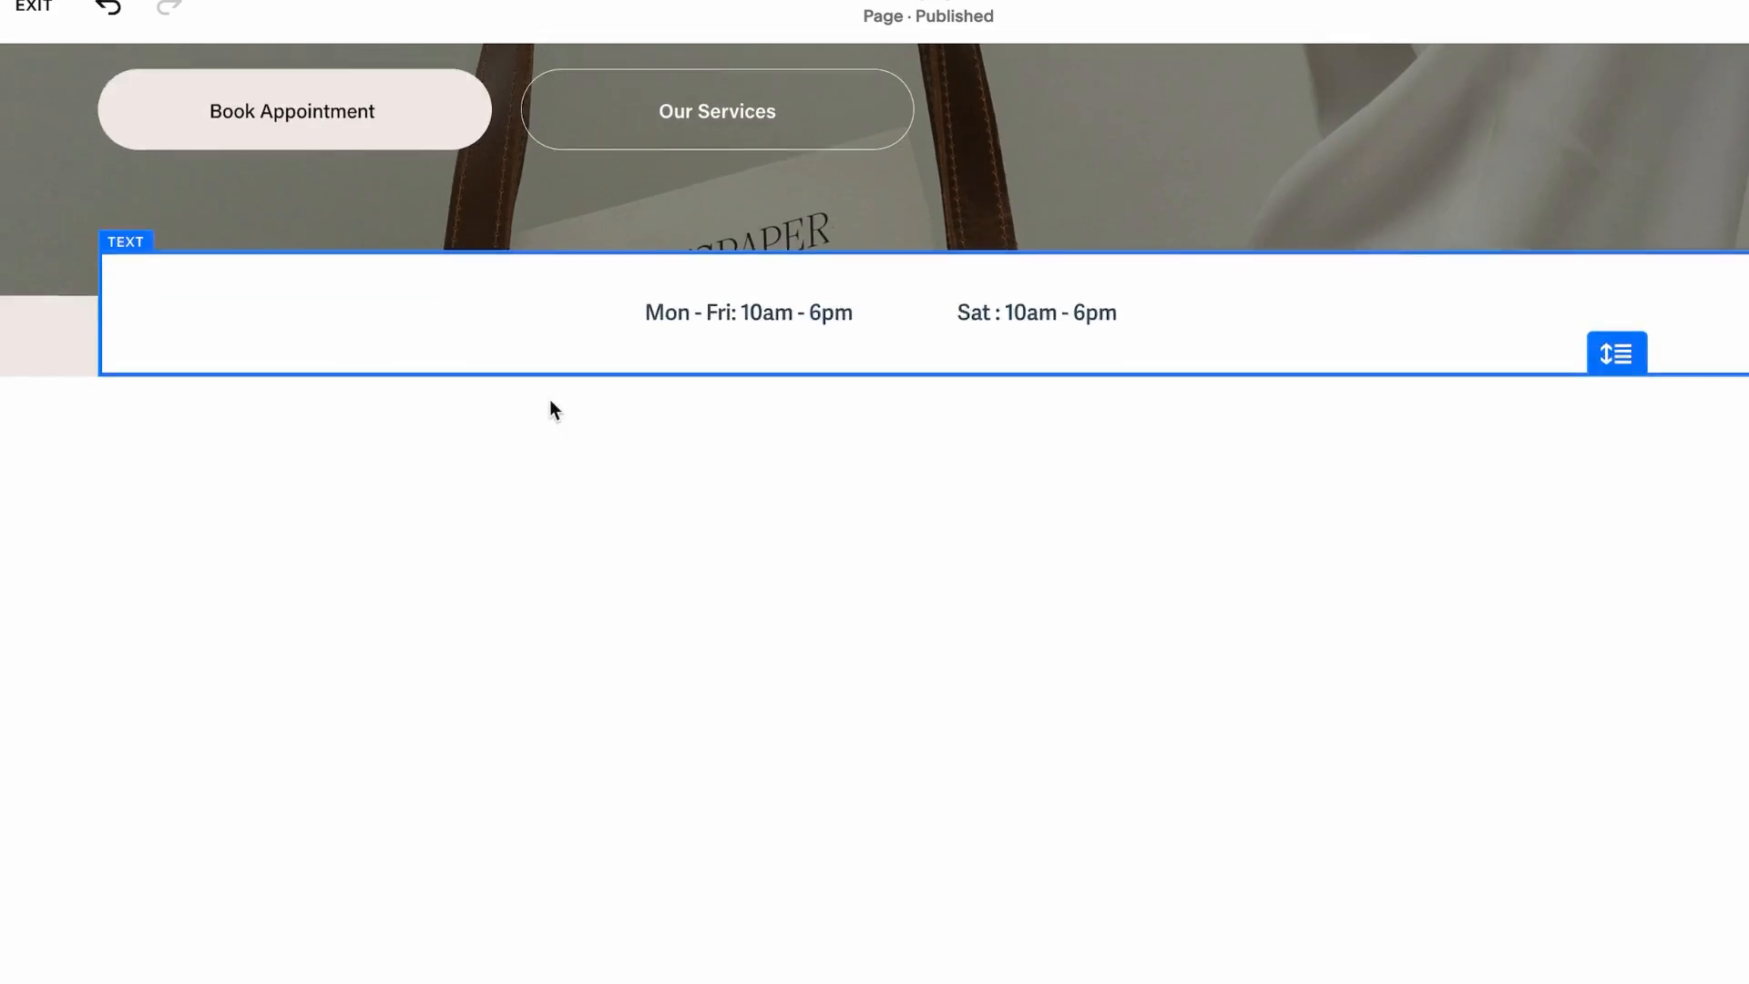
scroll(549, 399, down, 3)
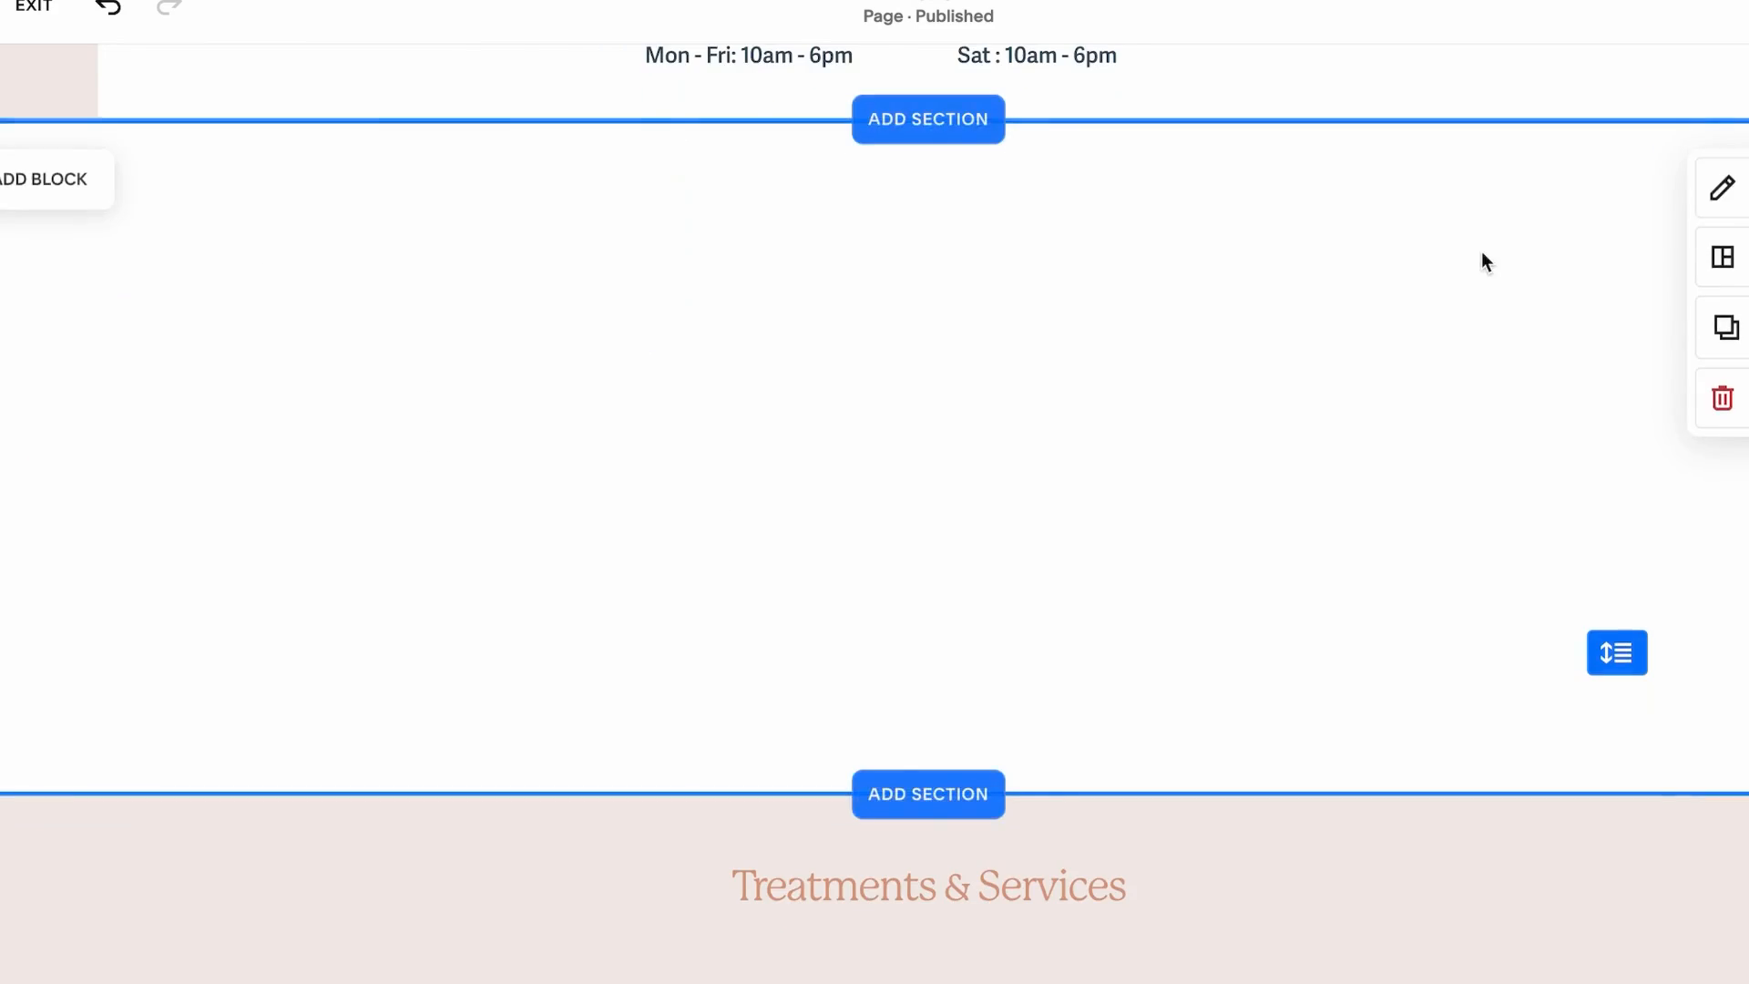
click(1721, 188)
click(1625, 188)
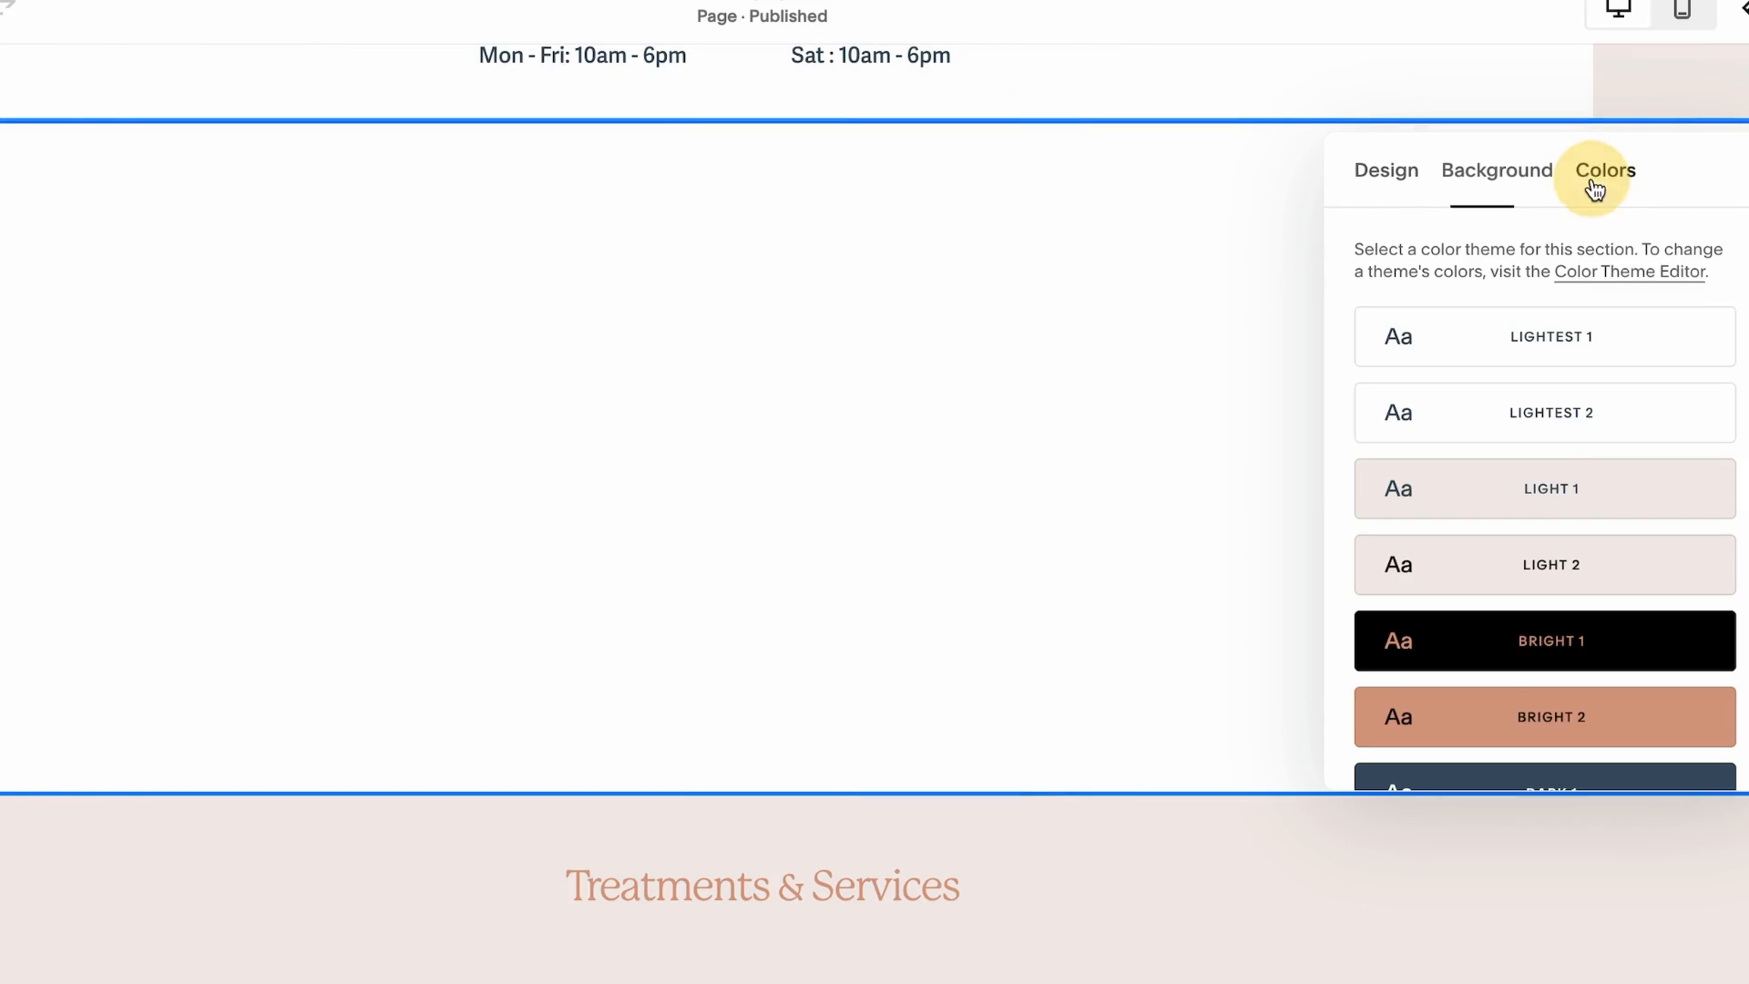
click(1631, 501)
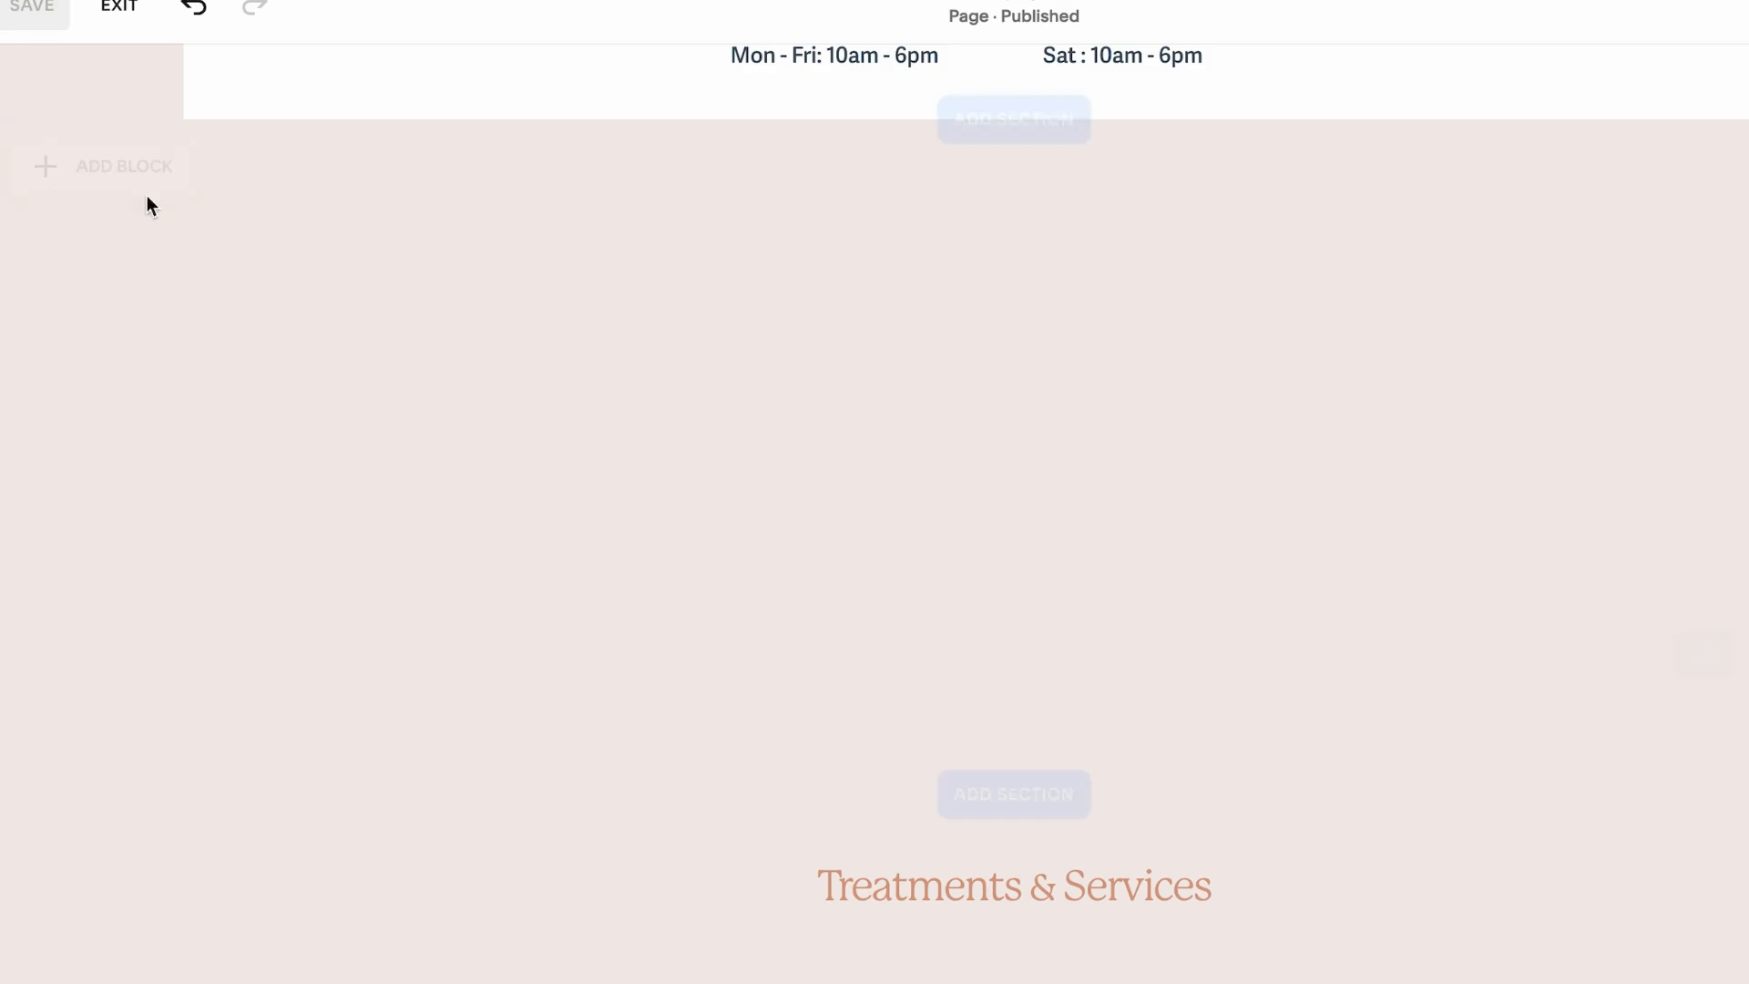
Add a text block with the heading Featured Products to the new section
click(58, 194)
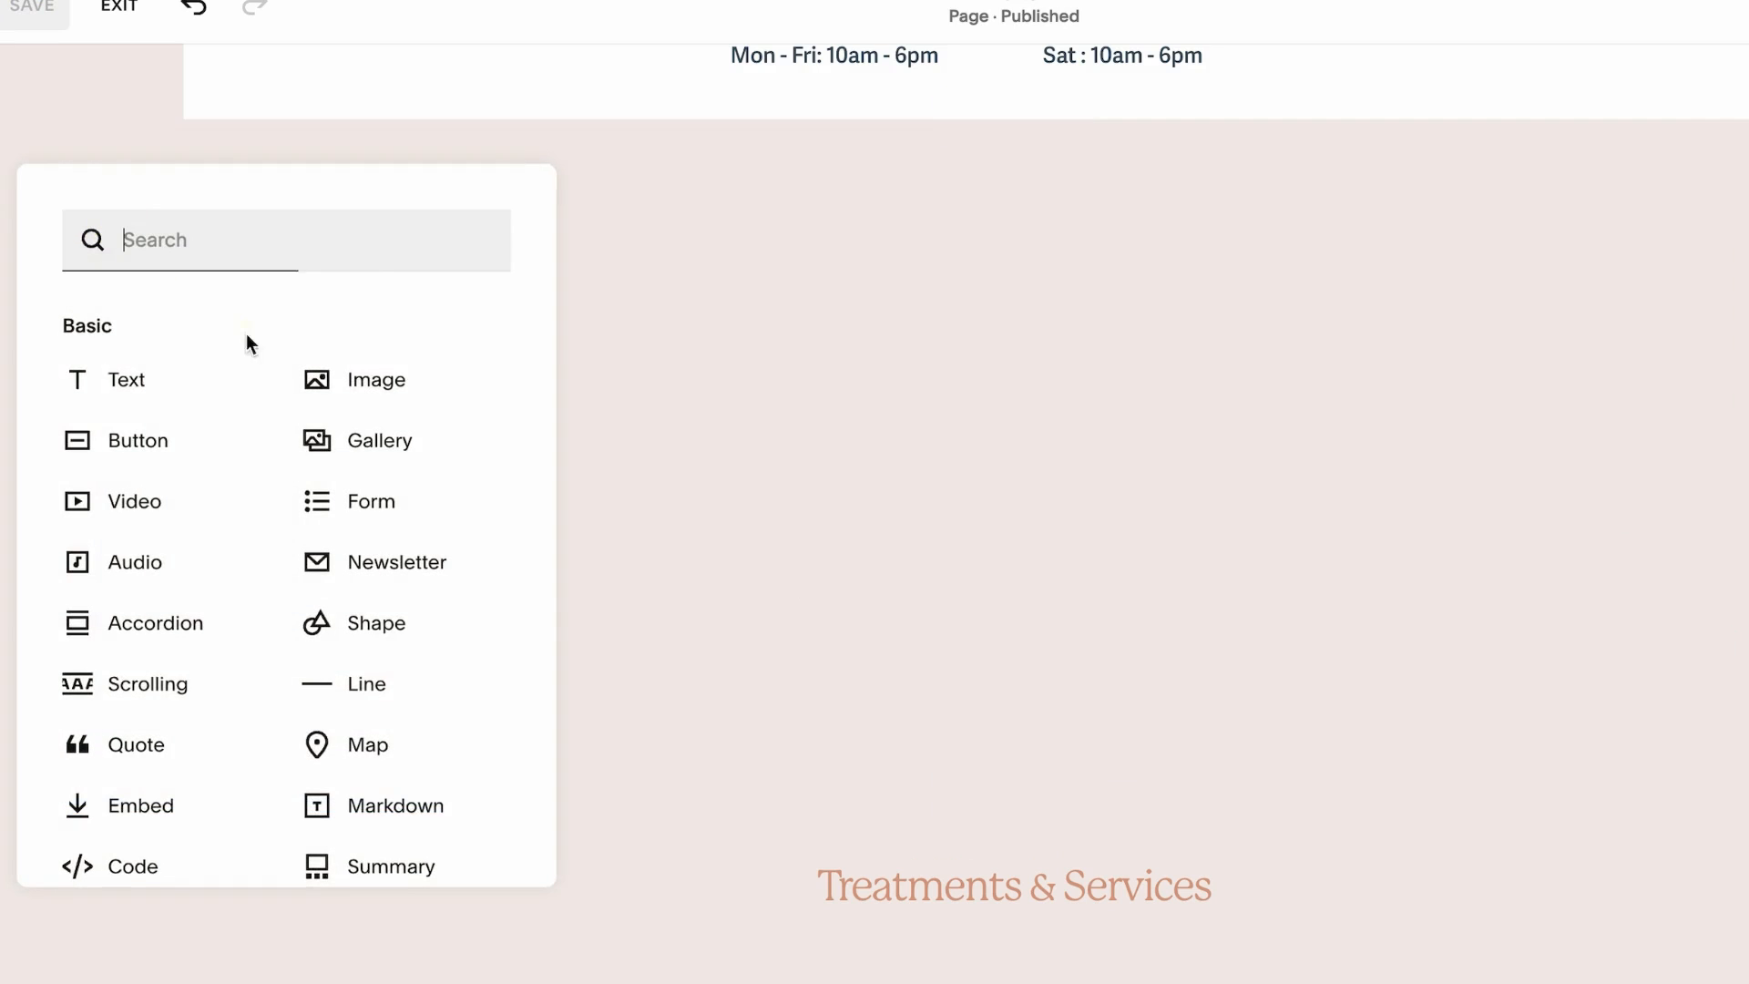
click(212, 387)
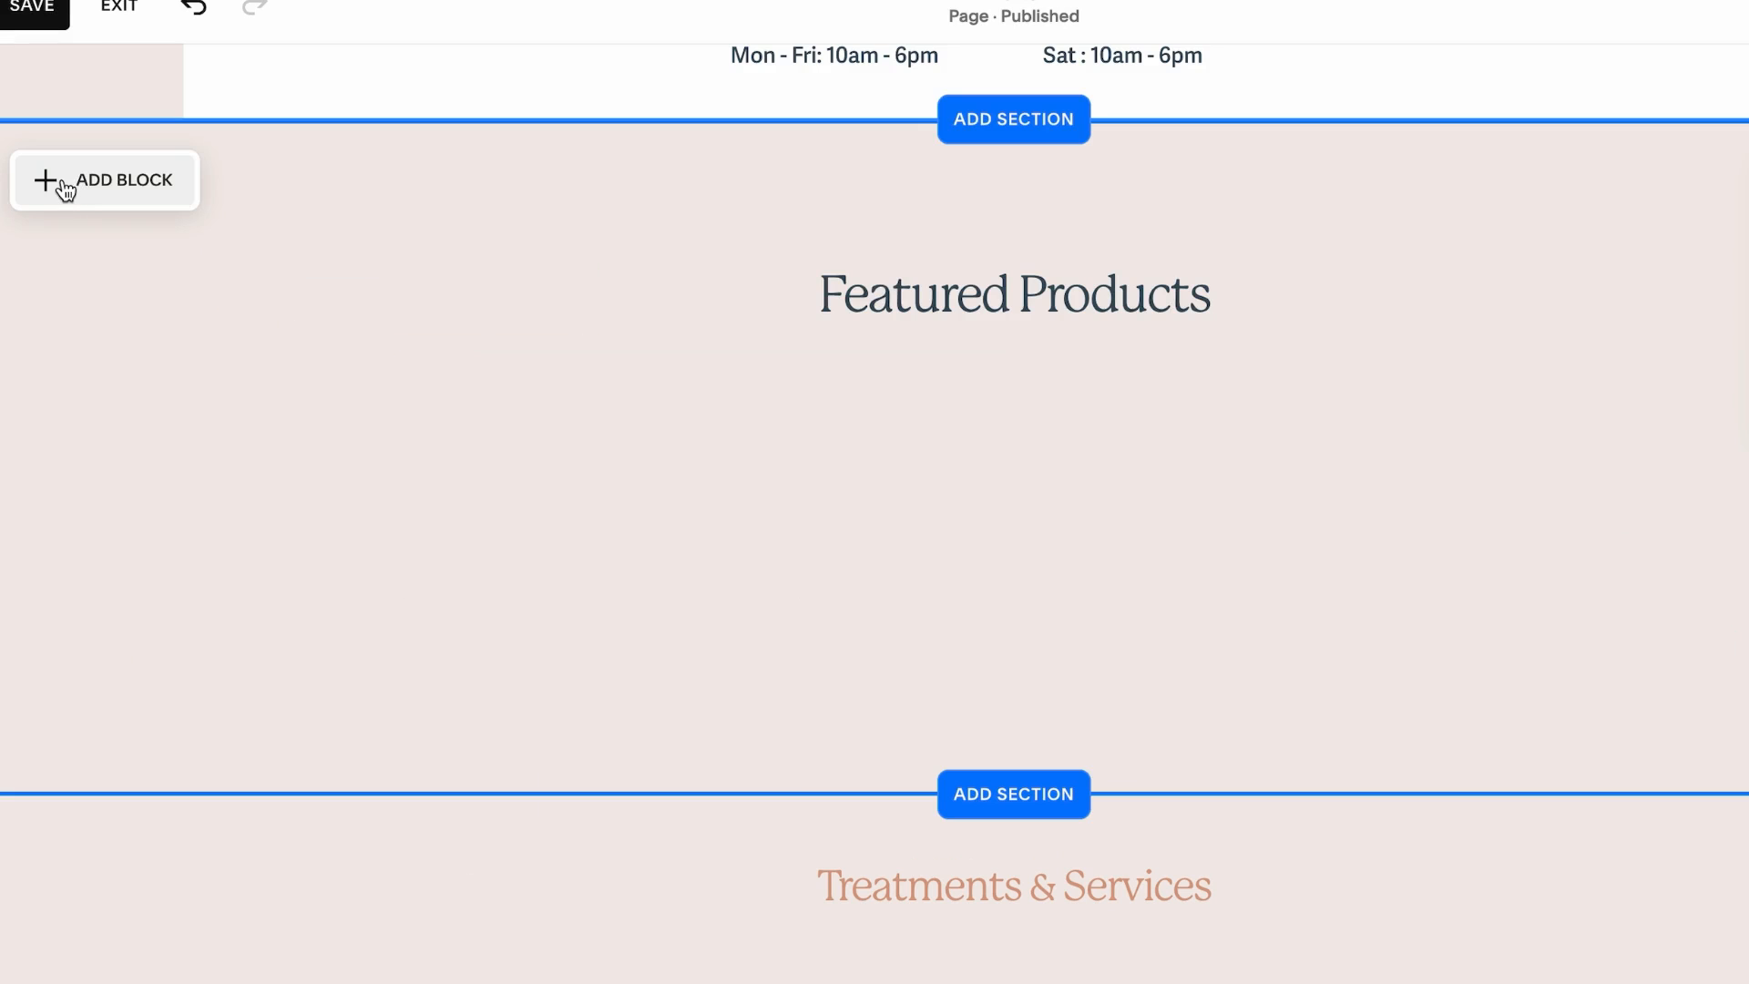
Add a Summary block below the Featured Products heading and position it in the section
click(64, 189)
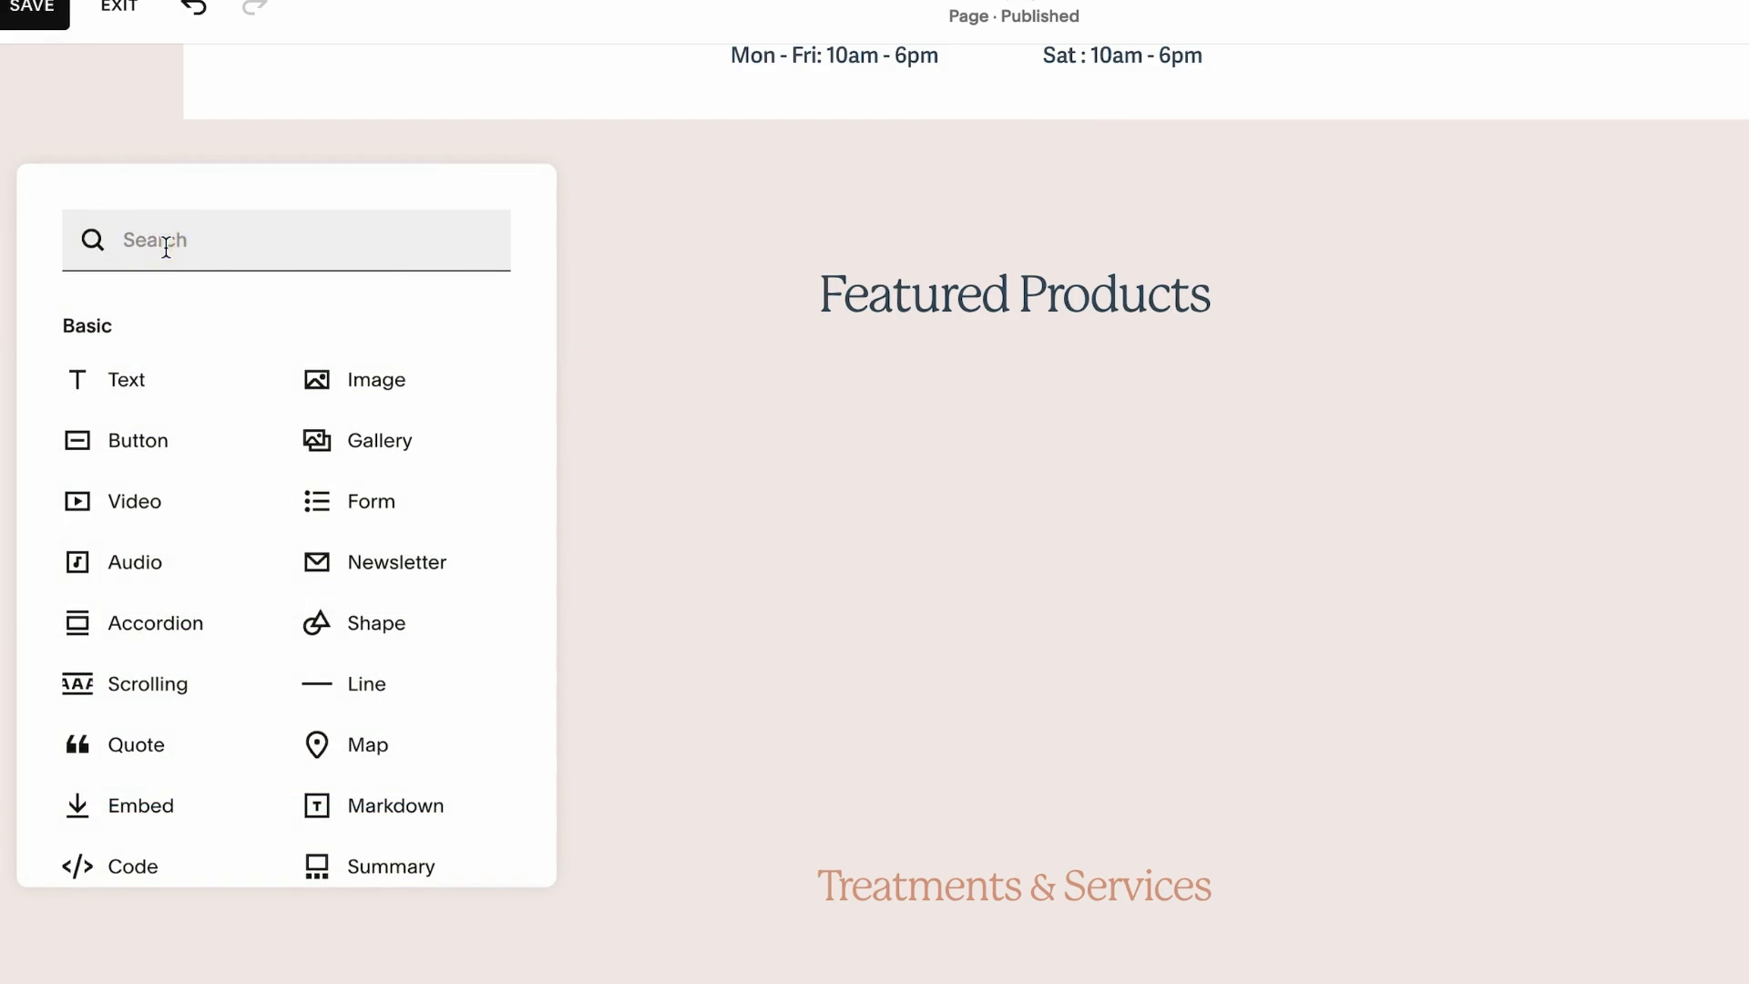
text(sum)
click(140, 347)
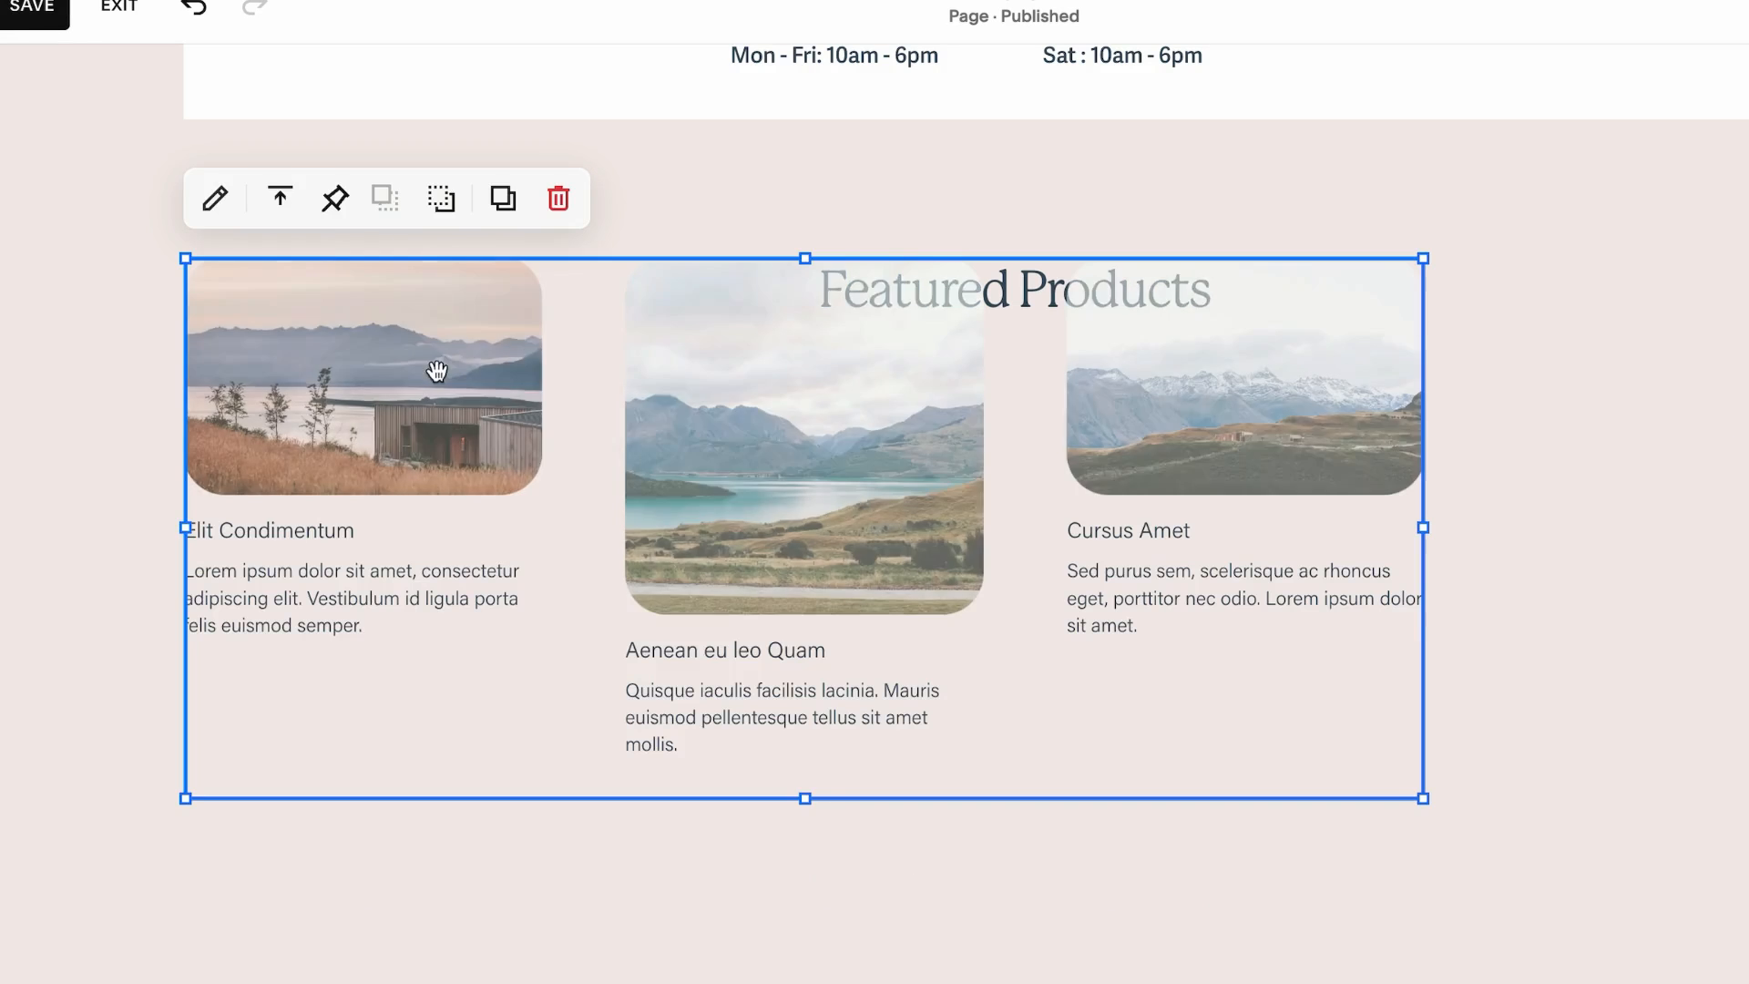
drag(559, 455, 559, 455)
drag(560, 455, 746, 557)
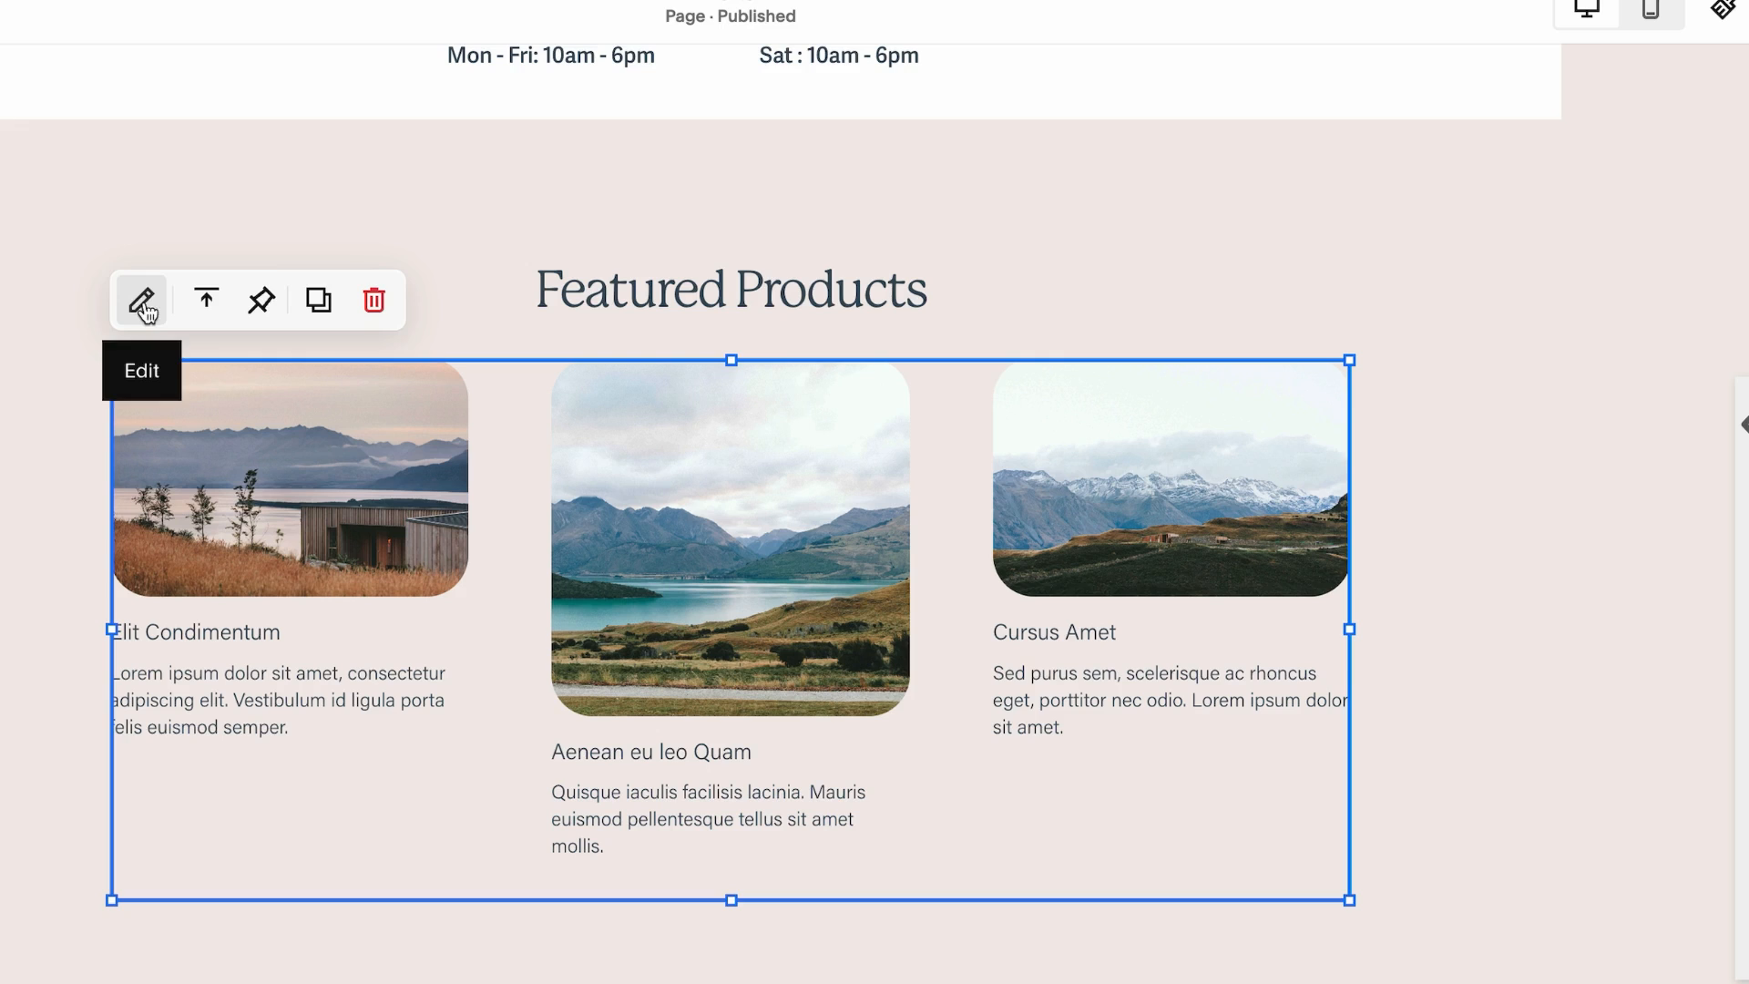
Set the Summary block to display items from the Shop page
click(144, 300)
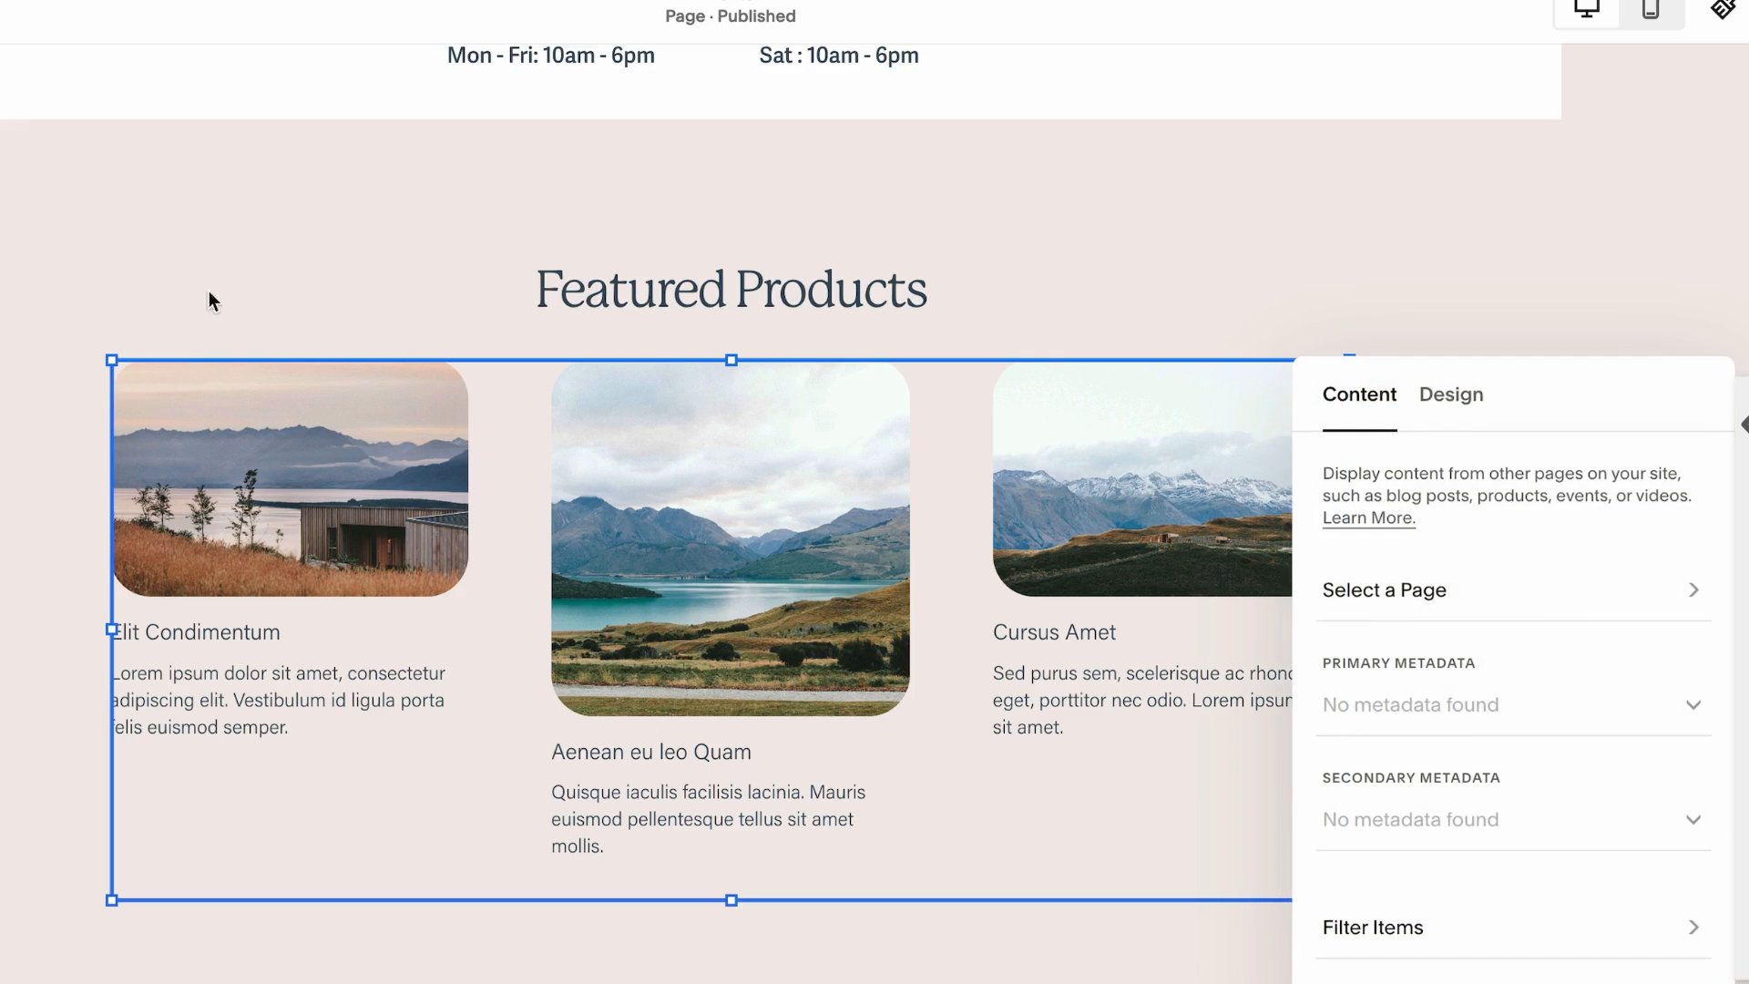
click(1505, 601)
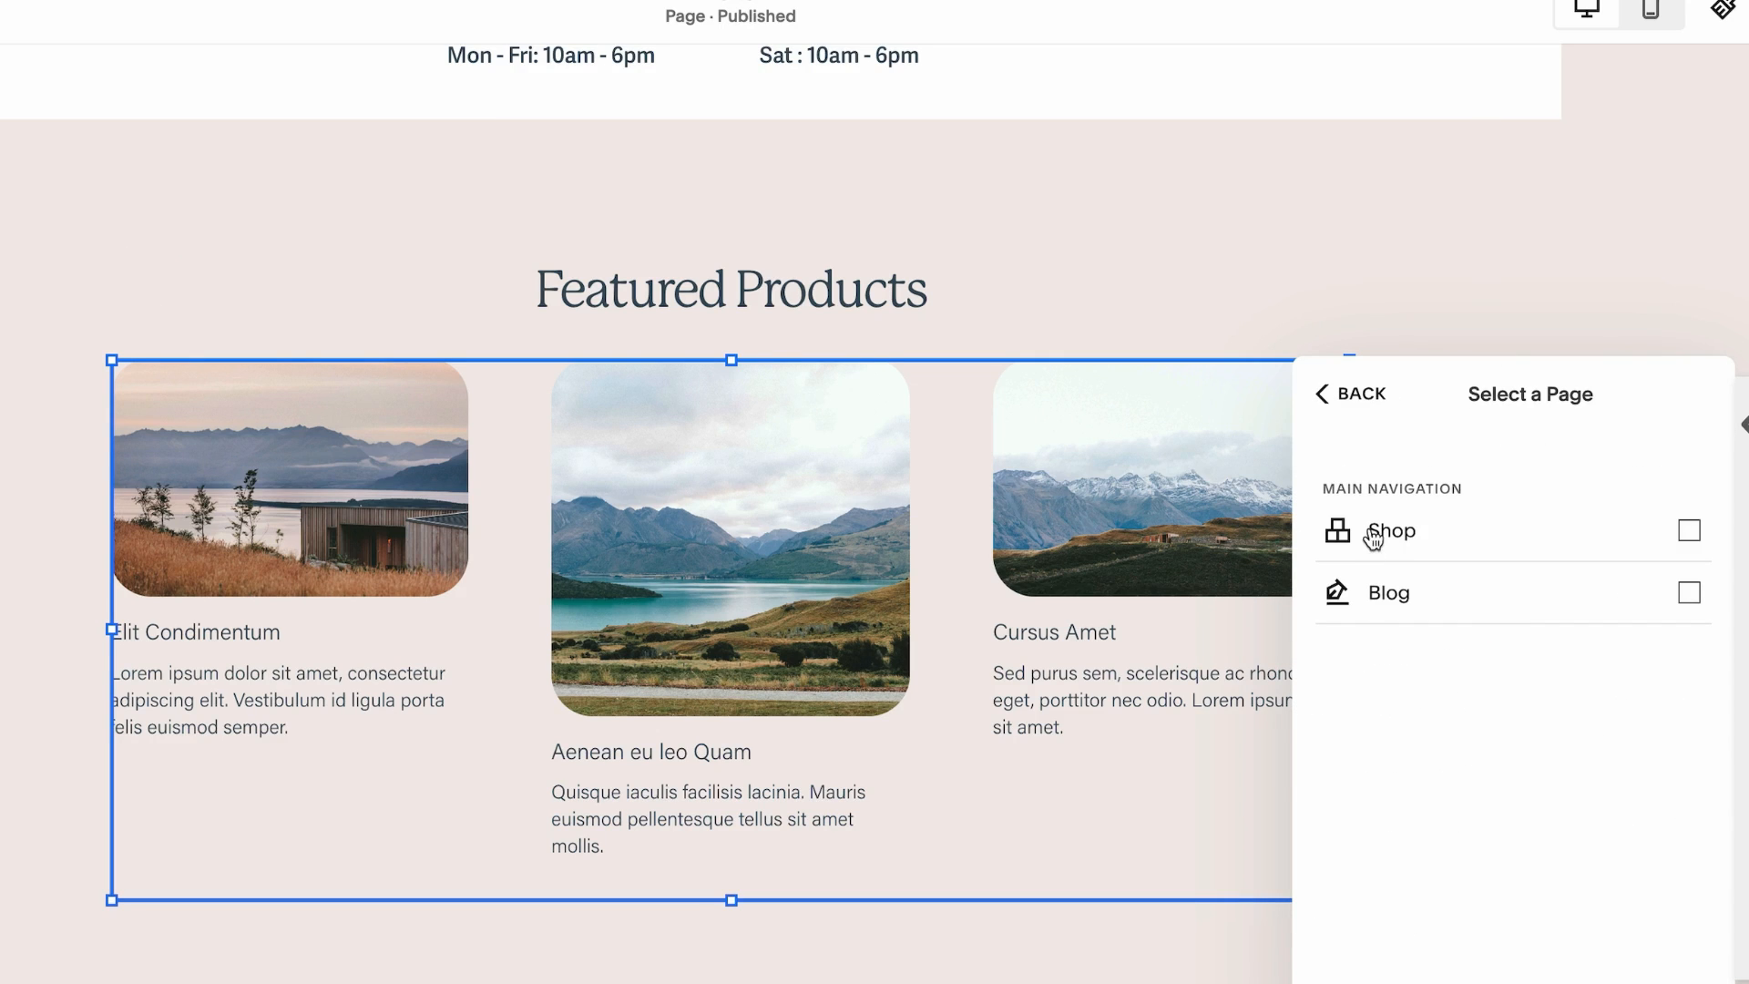
click(1375, 534)
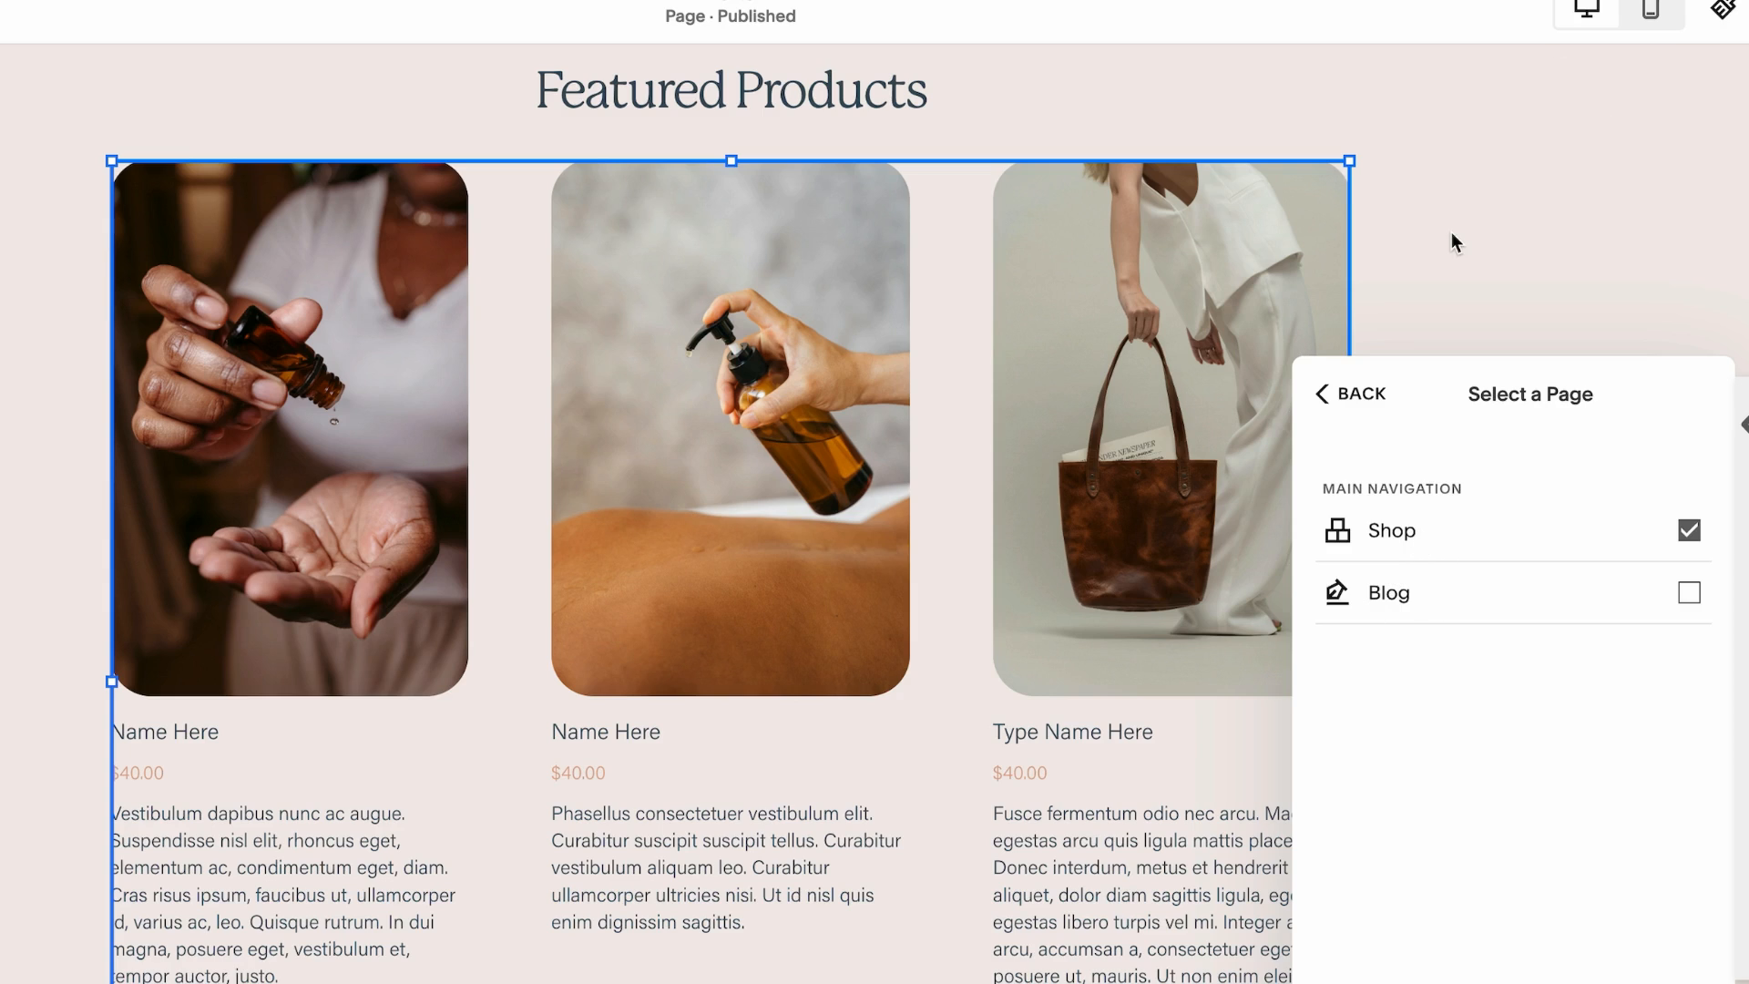
Change the Summary block's layout from Wall to Carousel
click(1318, 393)
drag(1596, 394, 1397, 180)
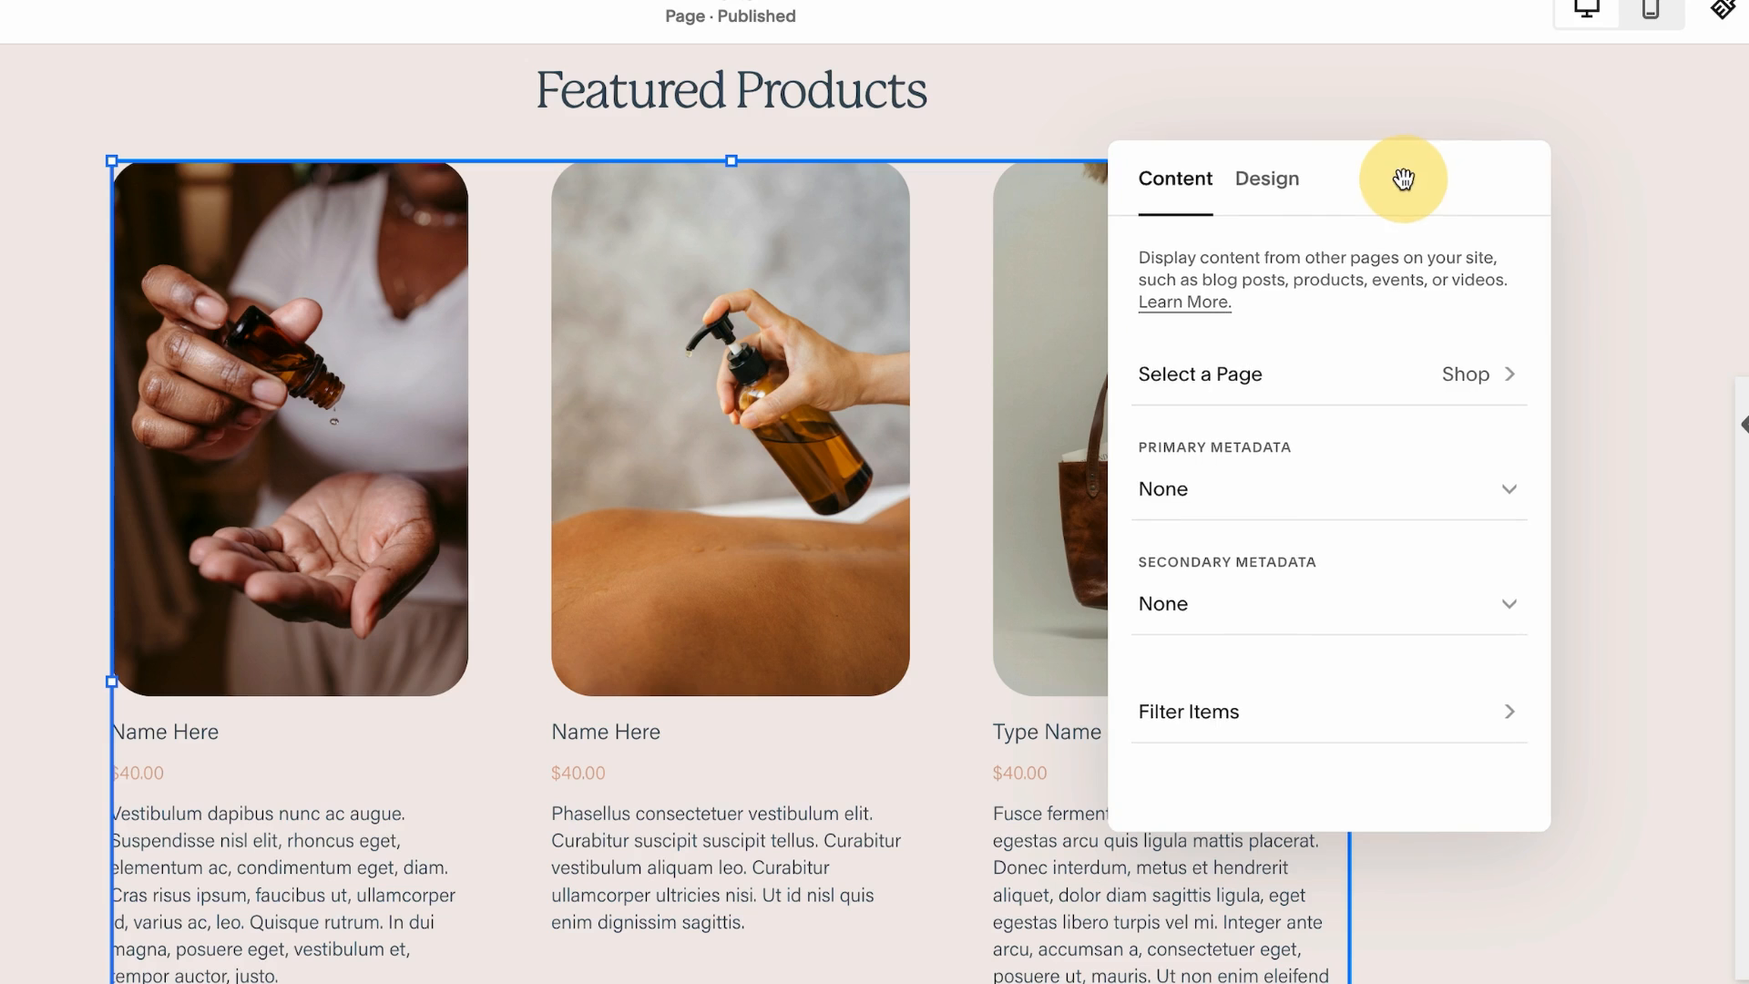
click(1267, 179)
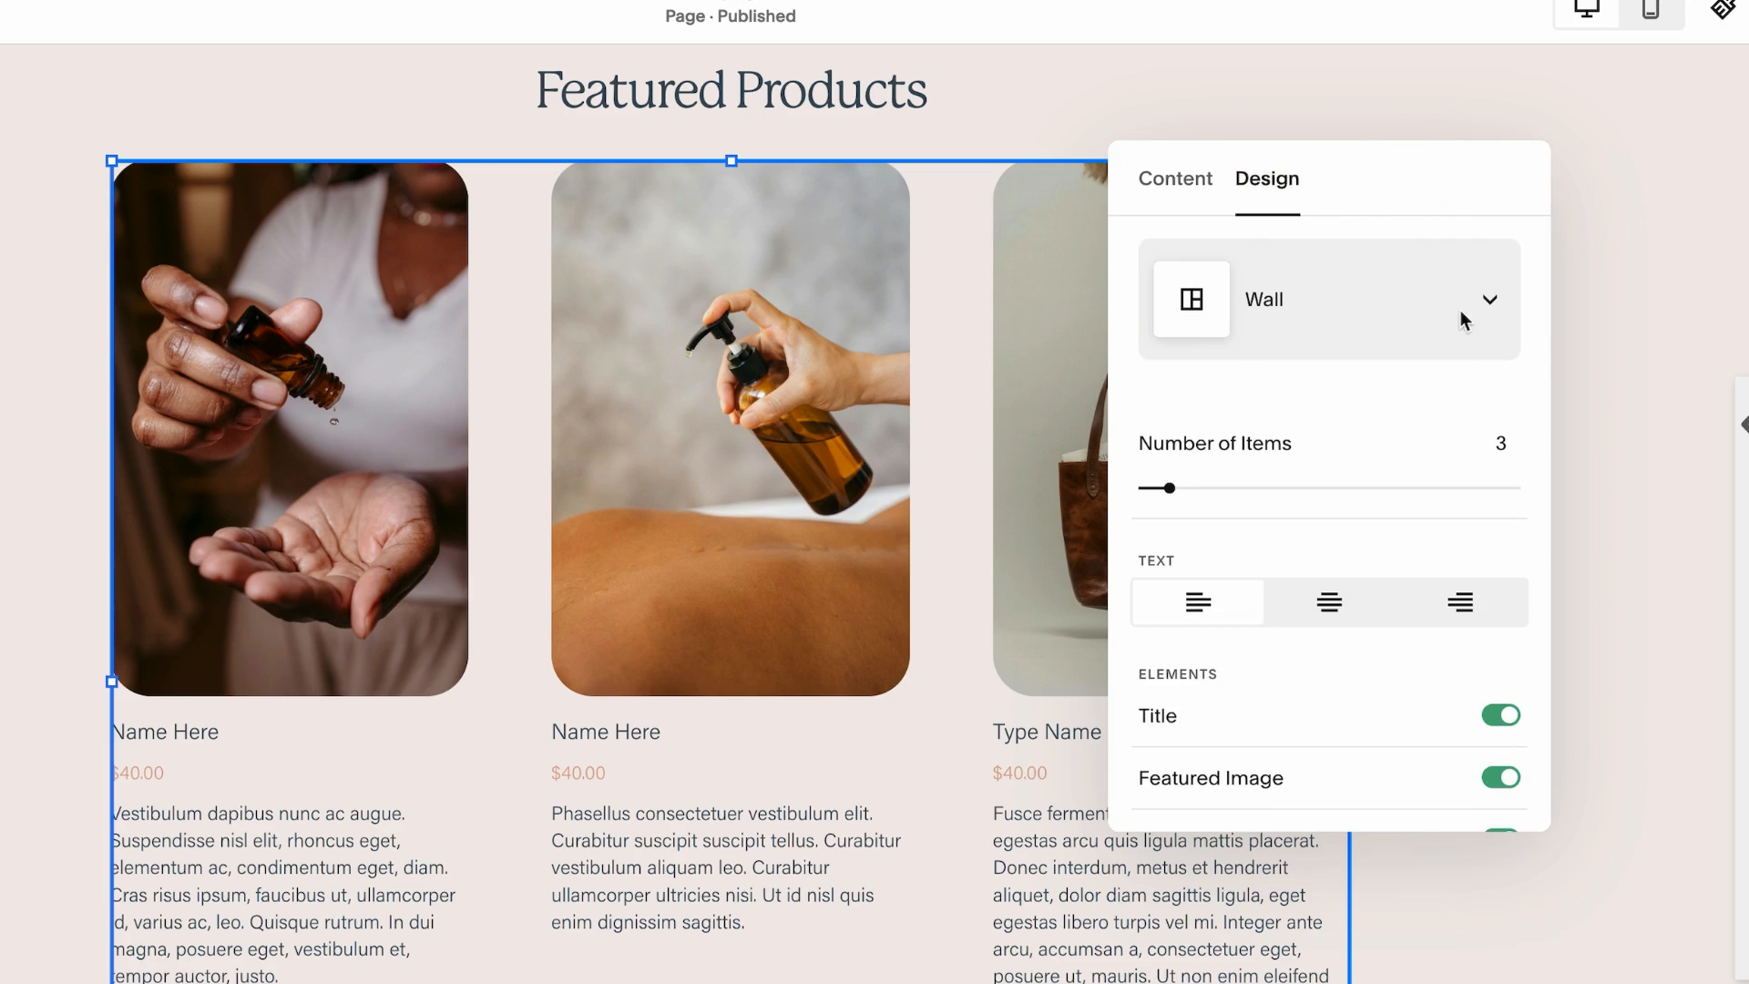
click(1490, 303)
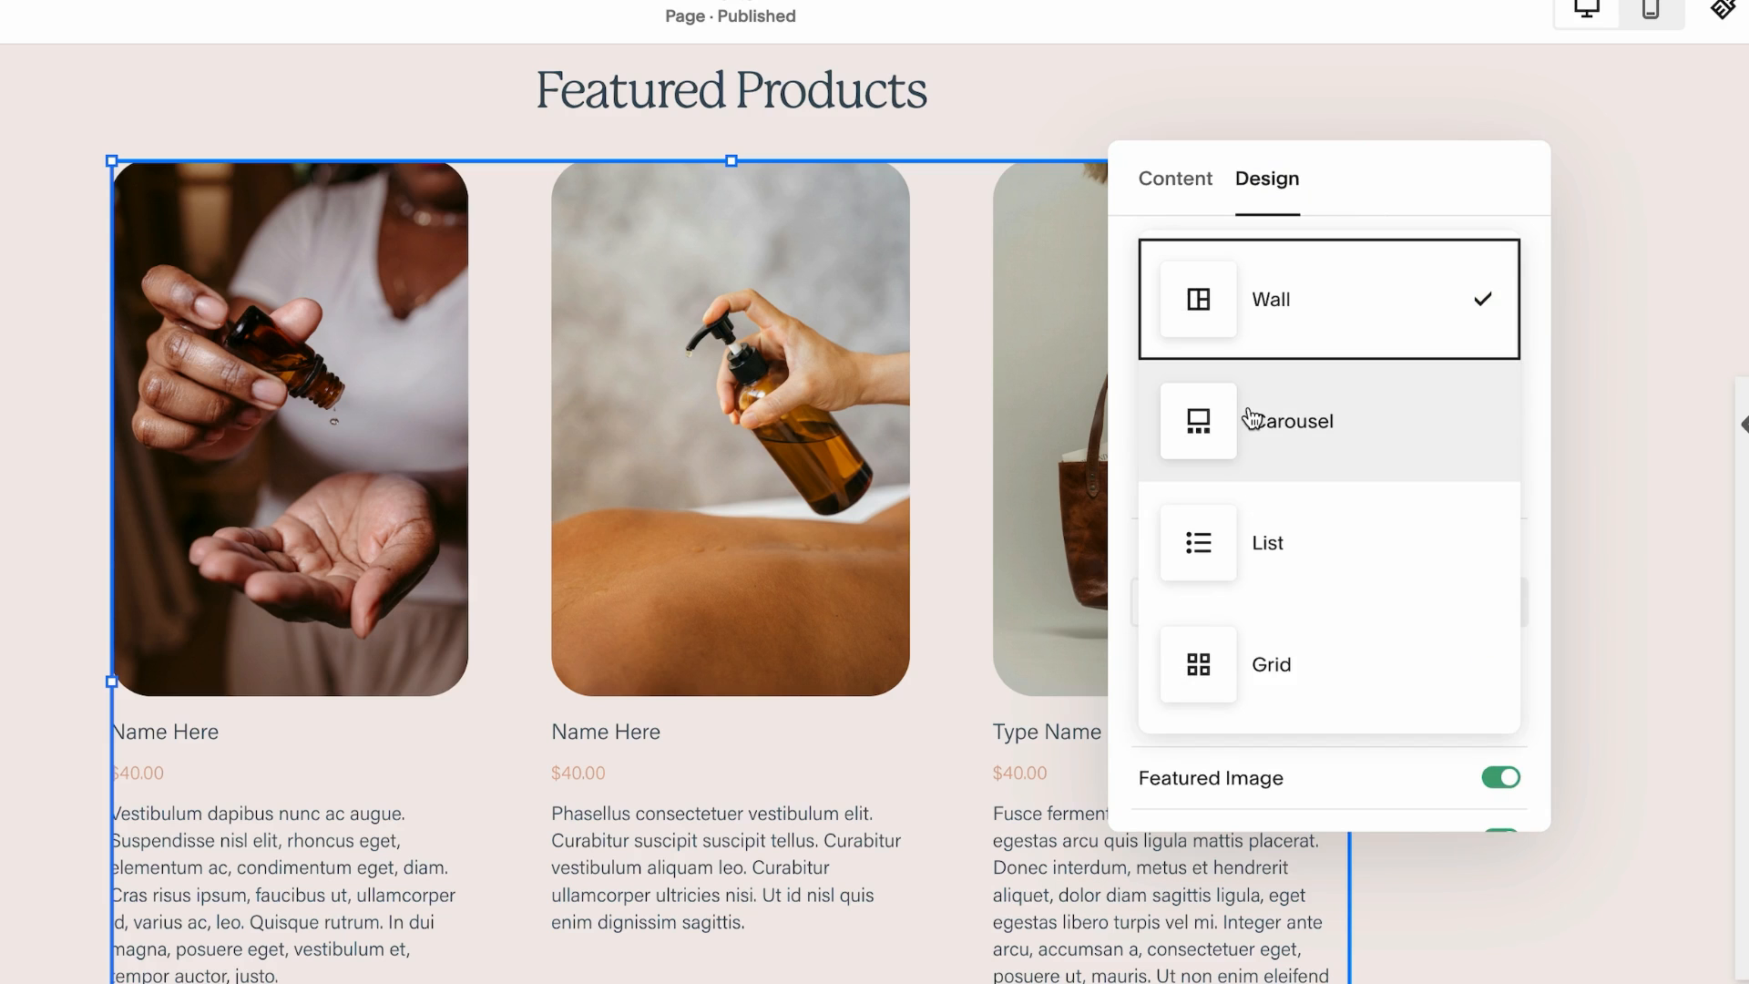
click(1357, 432)
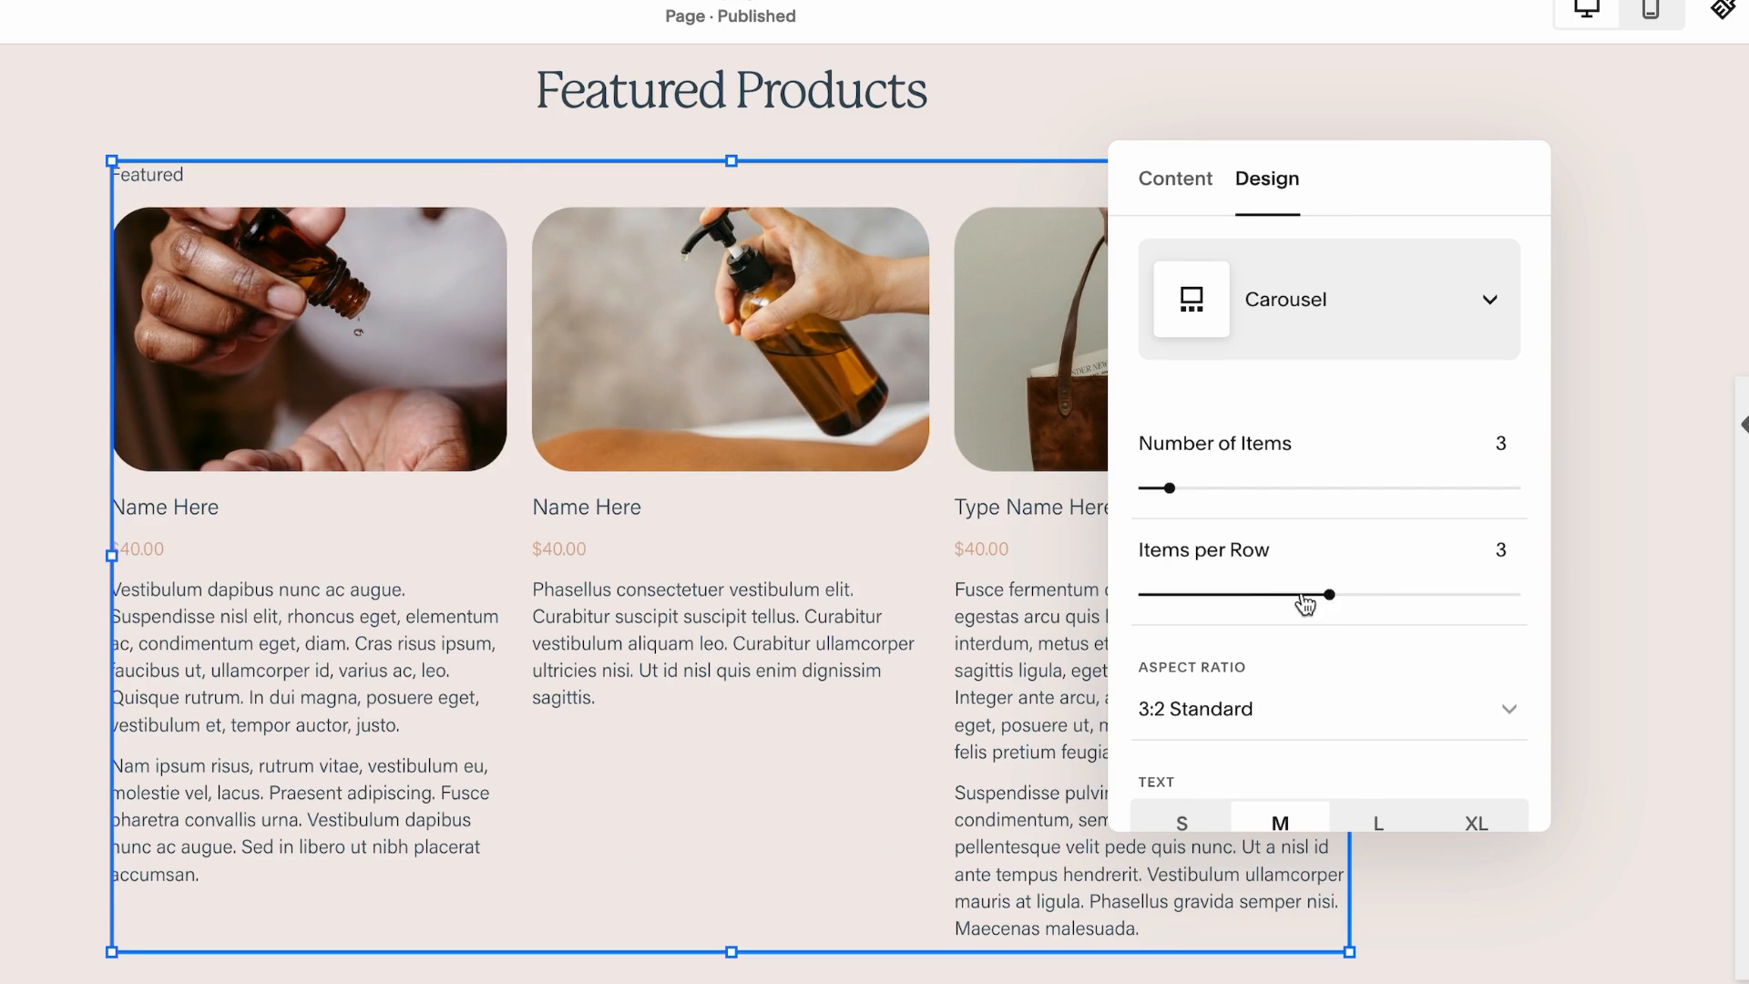
Set the carousel to 2 items per row and close the block settings
drag(1293, 594, 1190, 594)
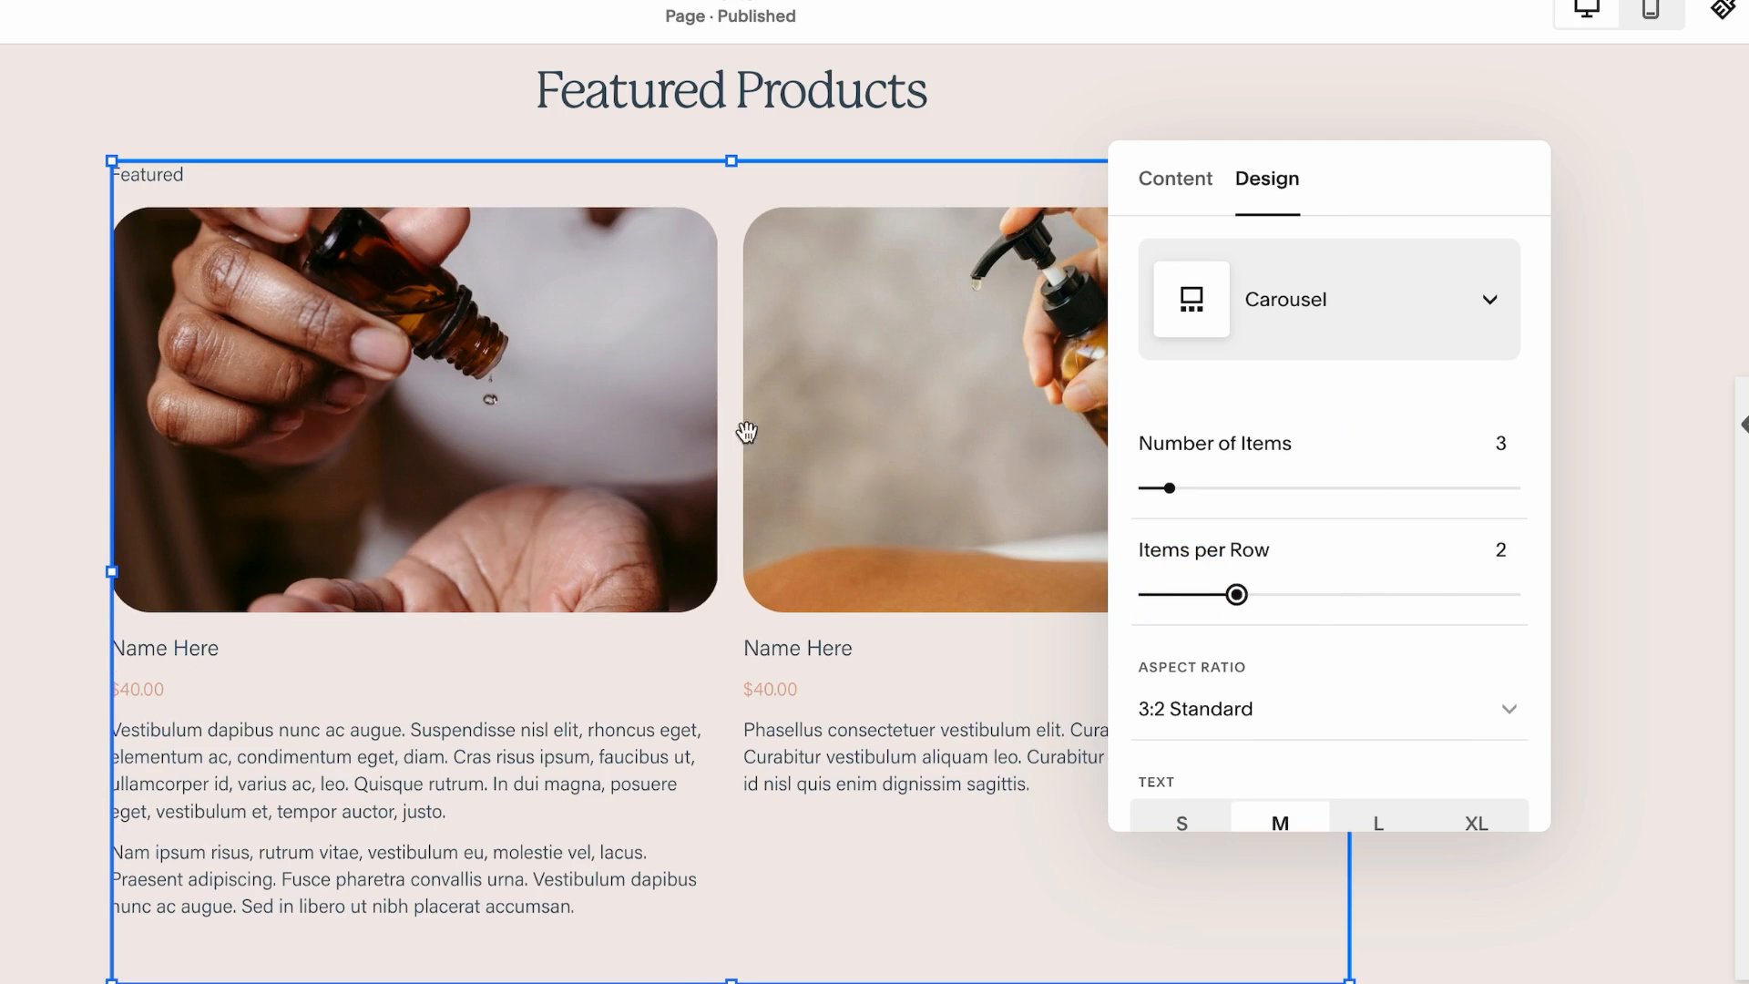
click(1604, 379)
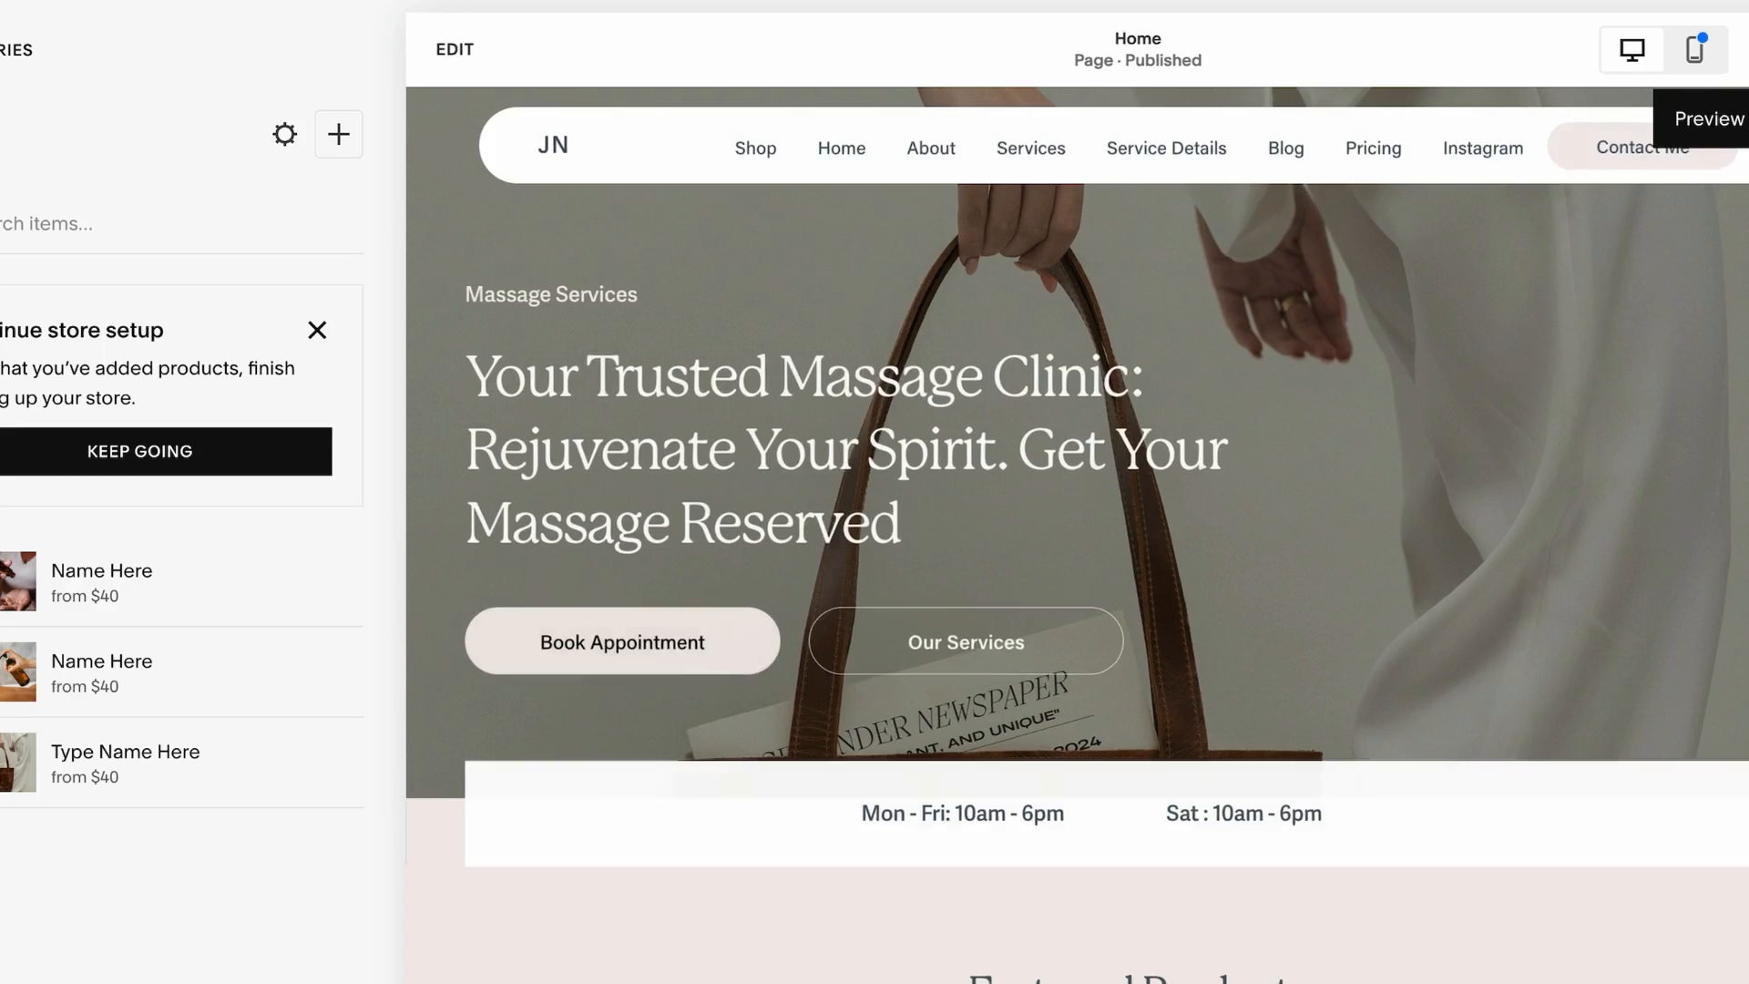
click(1687, 43)
scroll(1117, 593, down, 12)
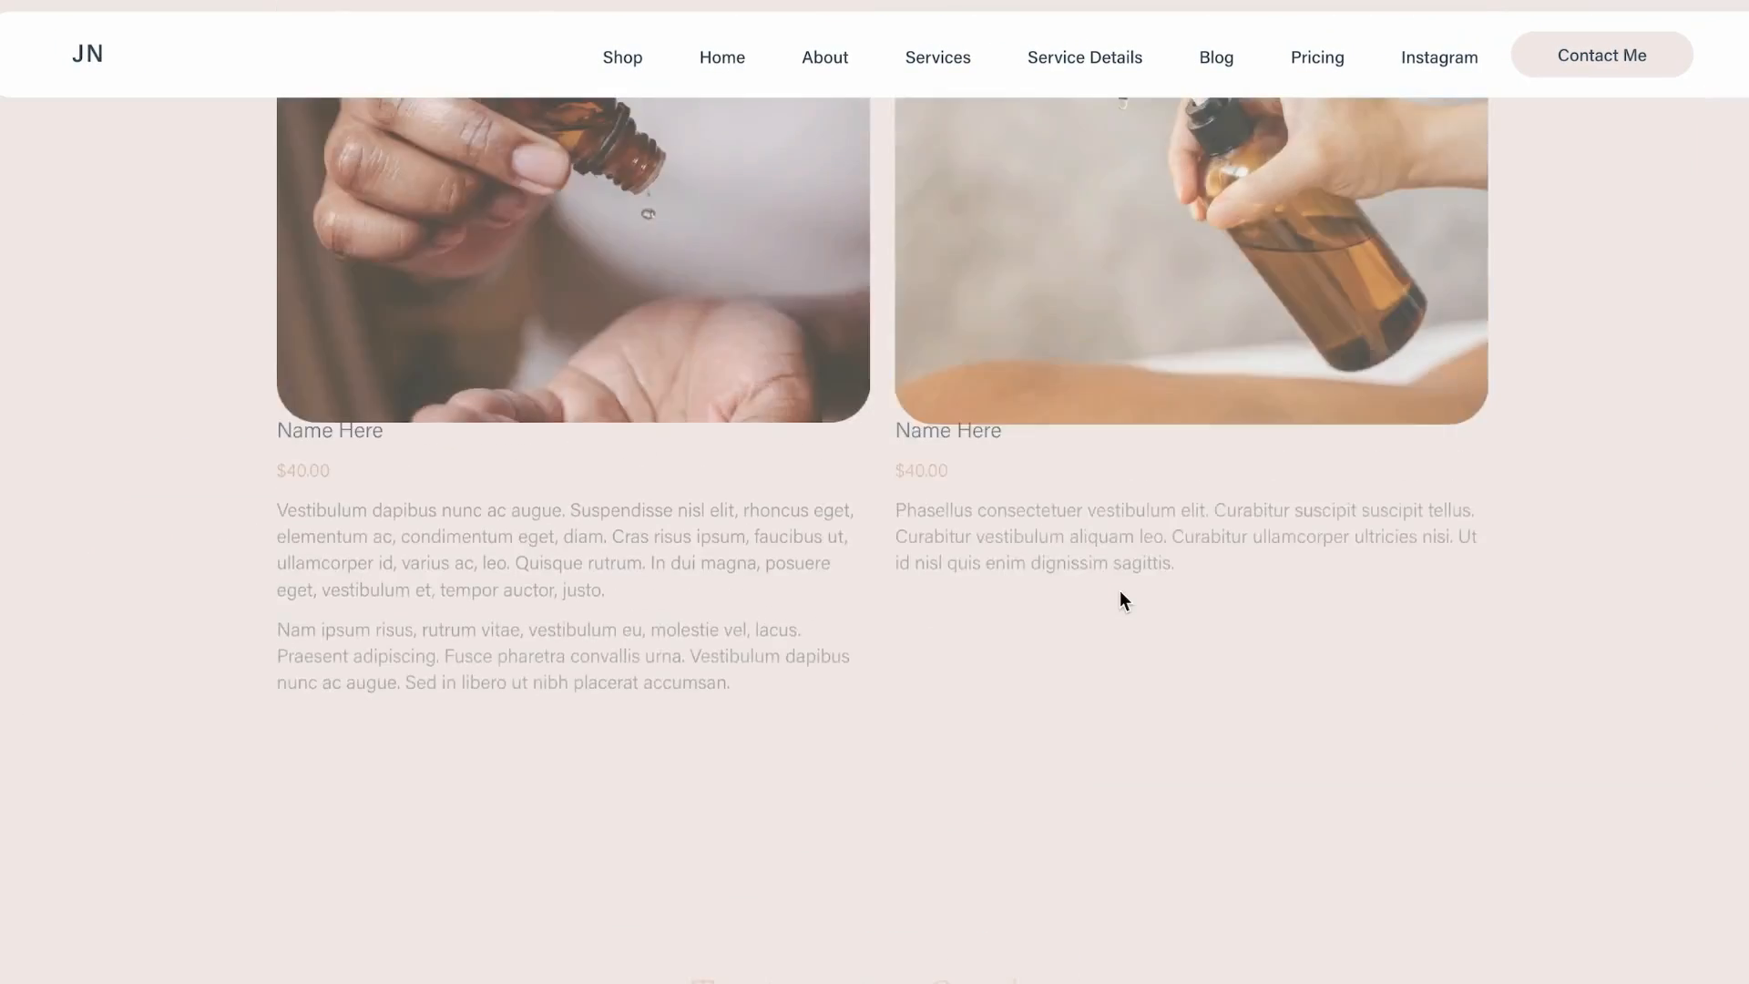
Preview the Featured Products carousel by advancing it with its arrow, then return to the block settings
scroll(1118, 590, up, 4)
click(1480, 357)
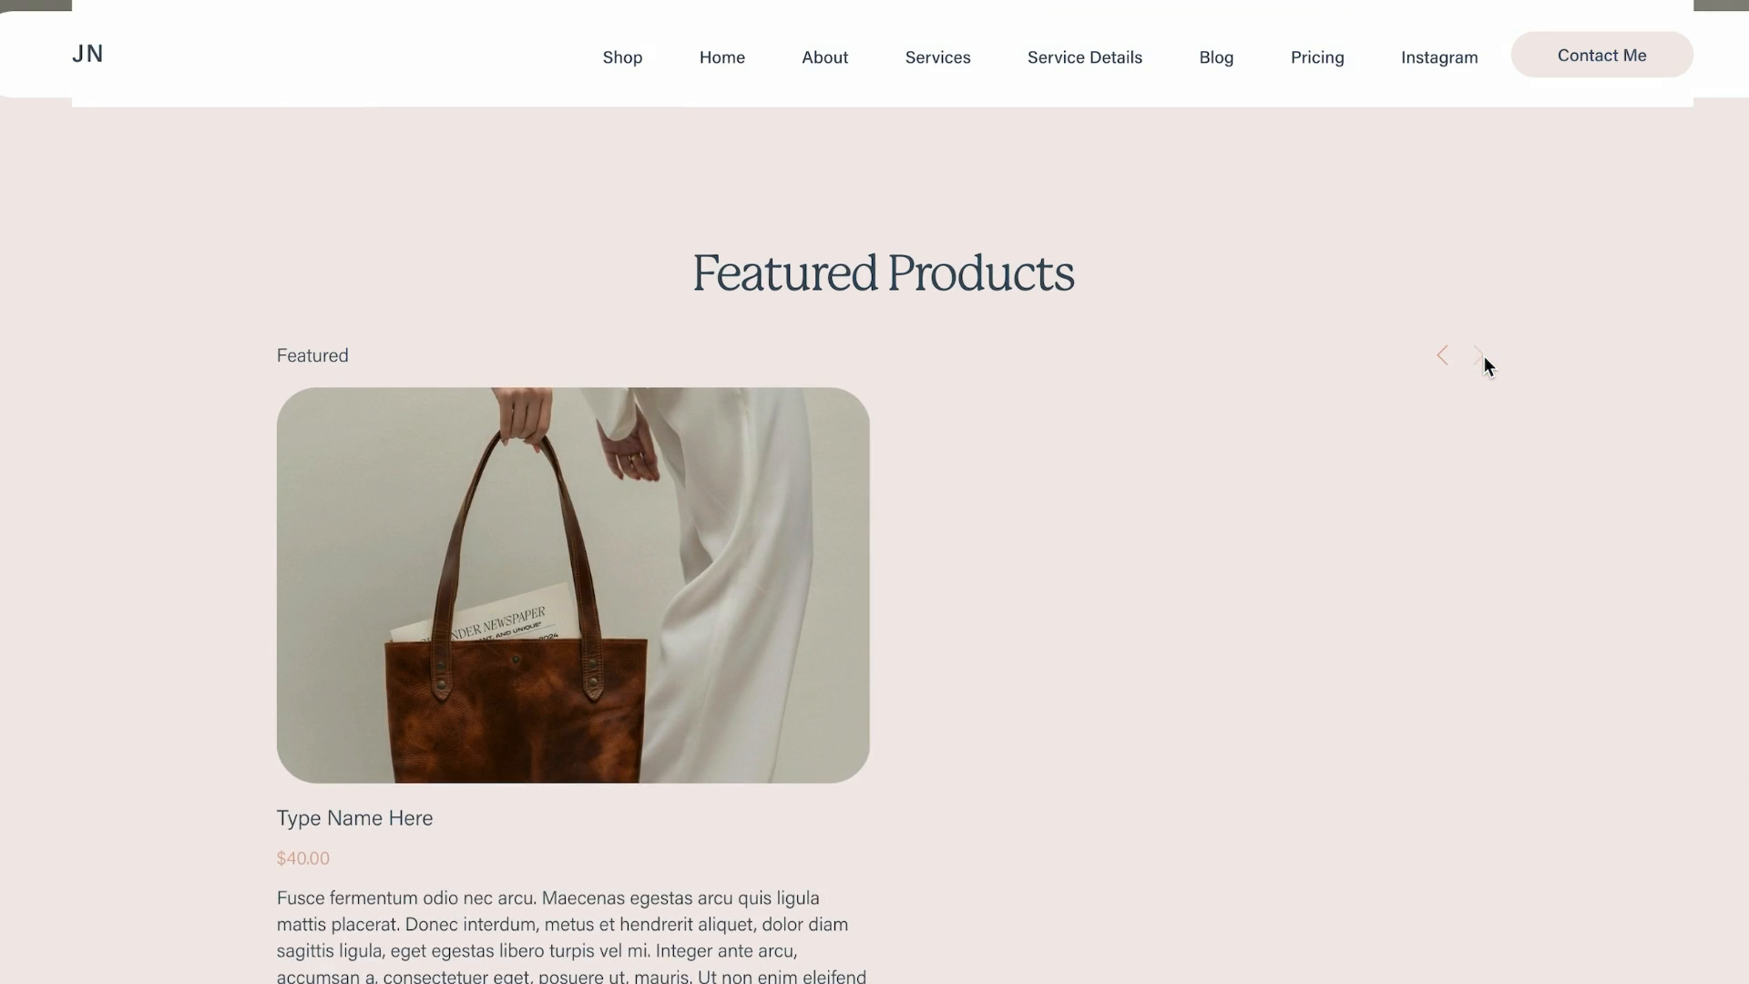
key(Escape)
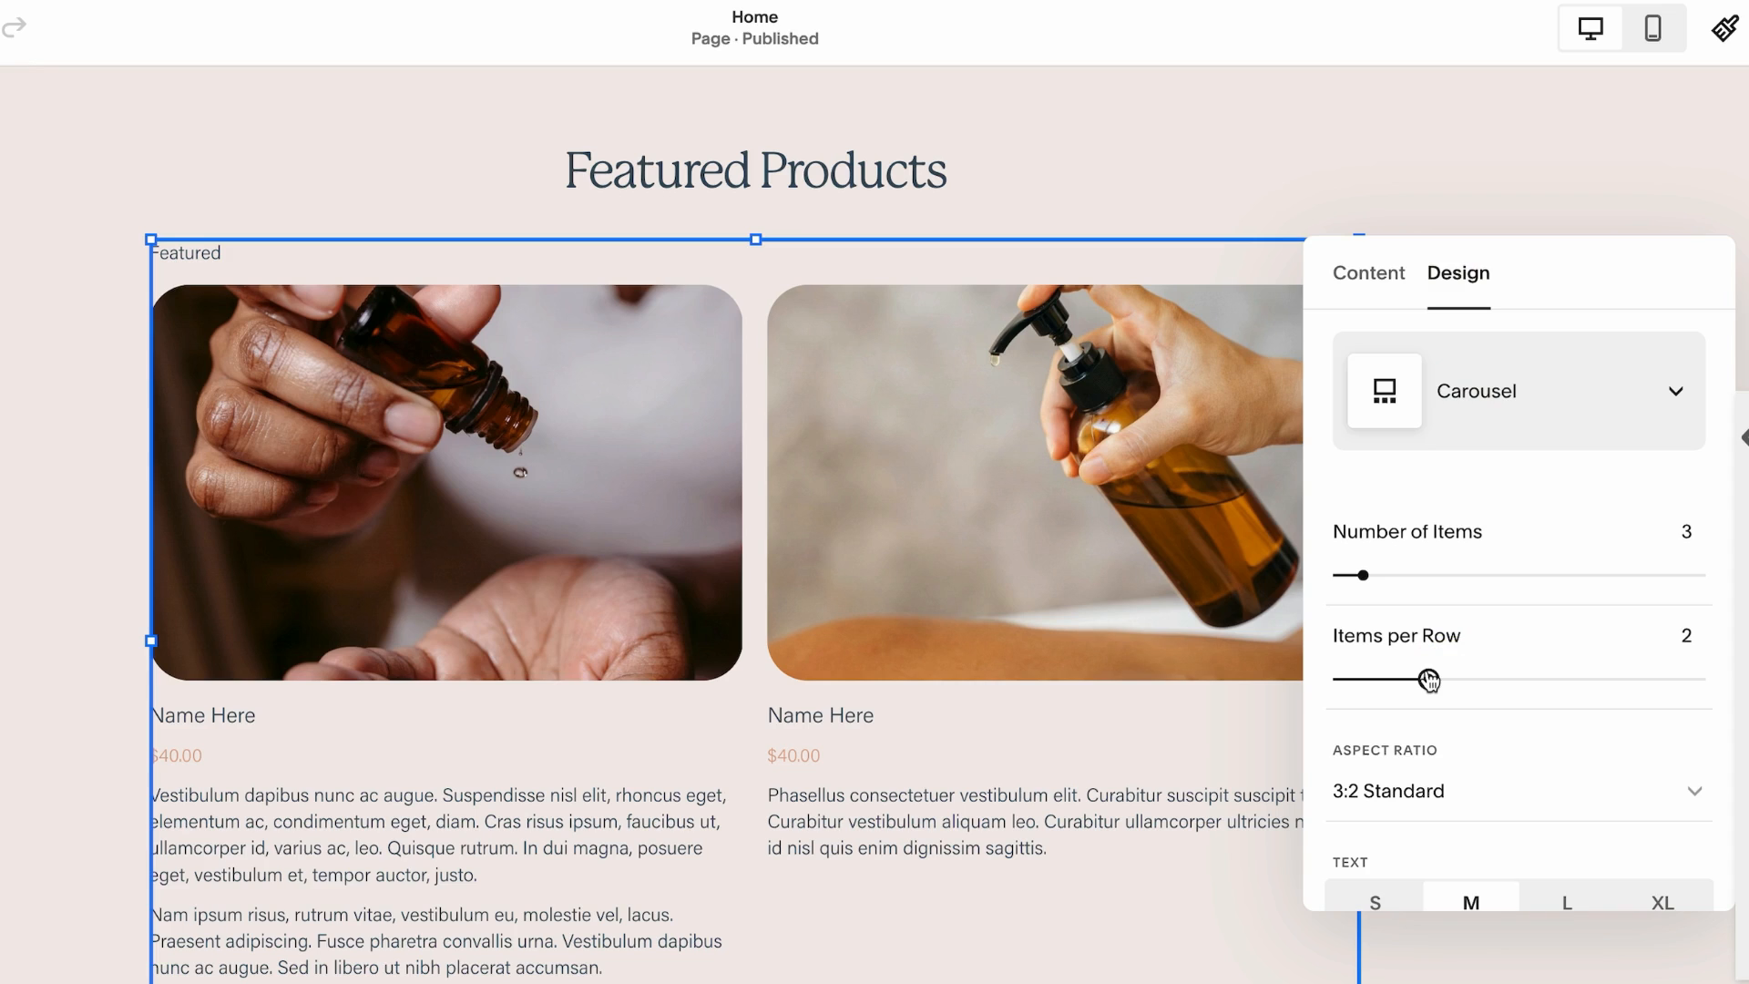
Set the Summary block's image aspect ratio to 1:1 Square
scroll(1434, 701, down, 1)
scroll(970, 665, down, 1)
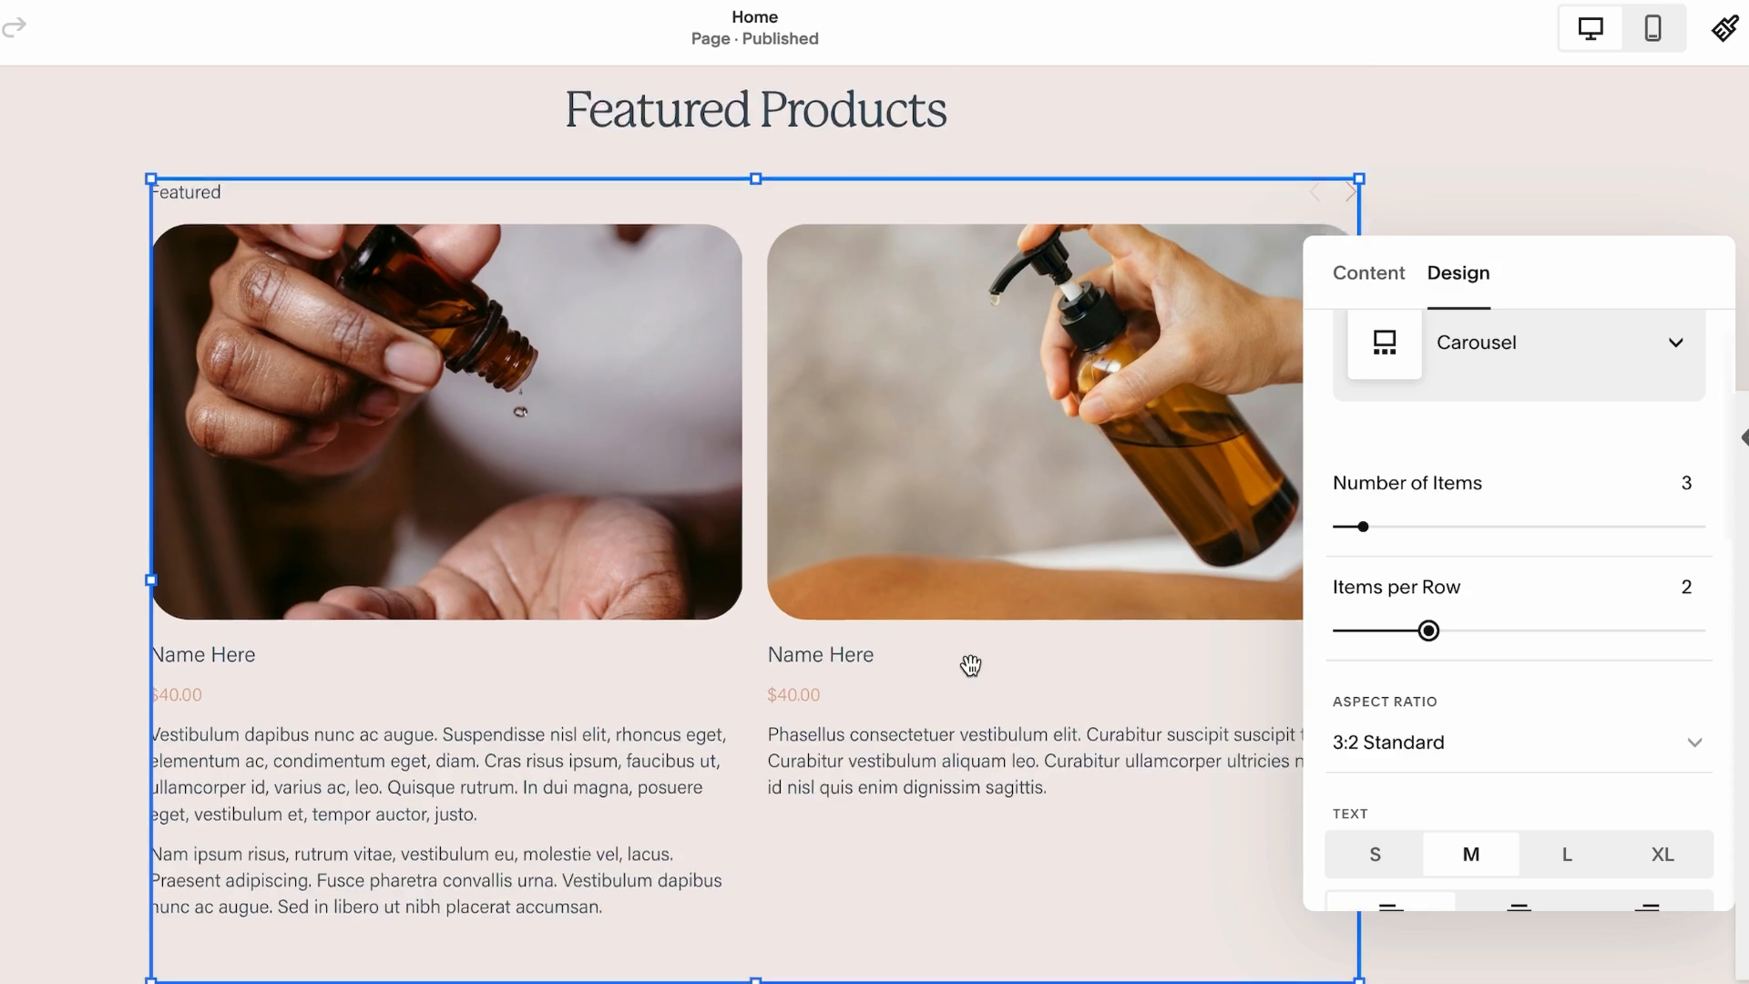
scroll(970, 665, down, 1)
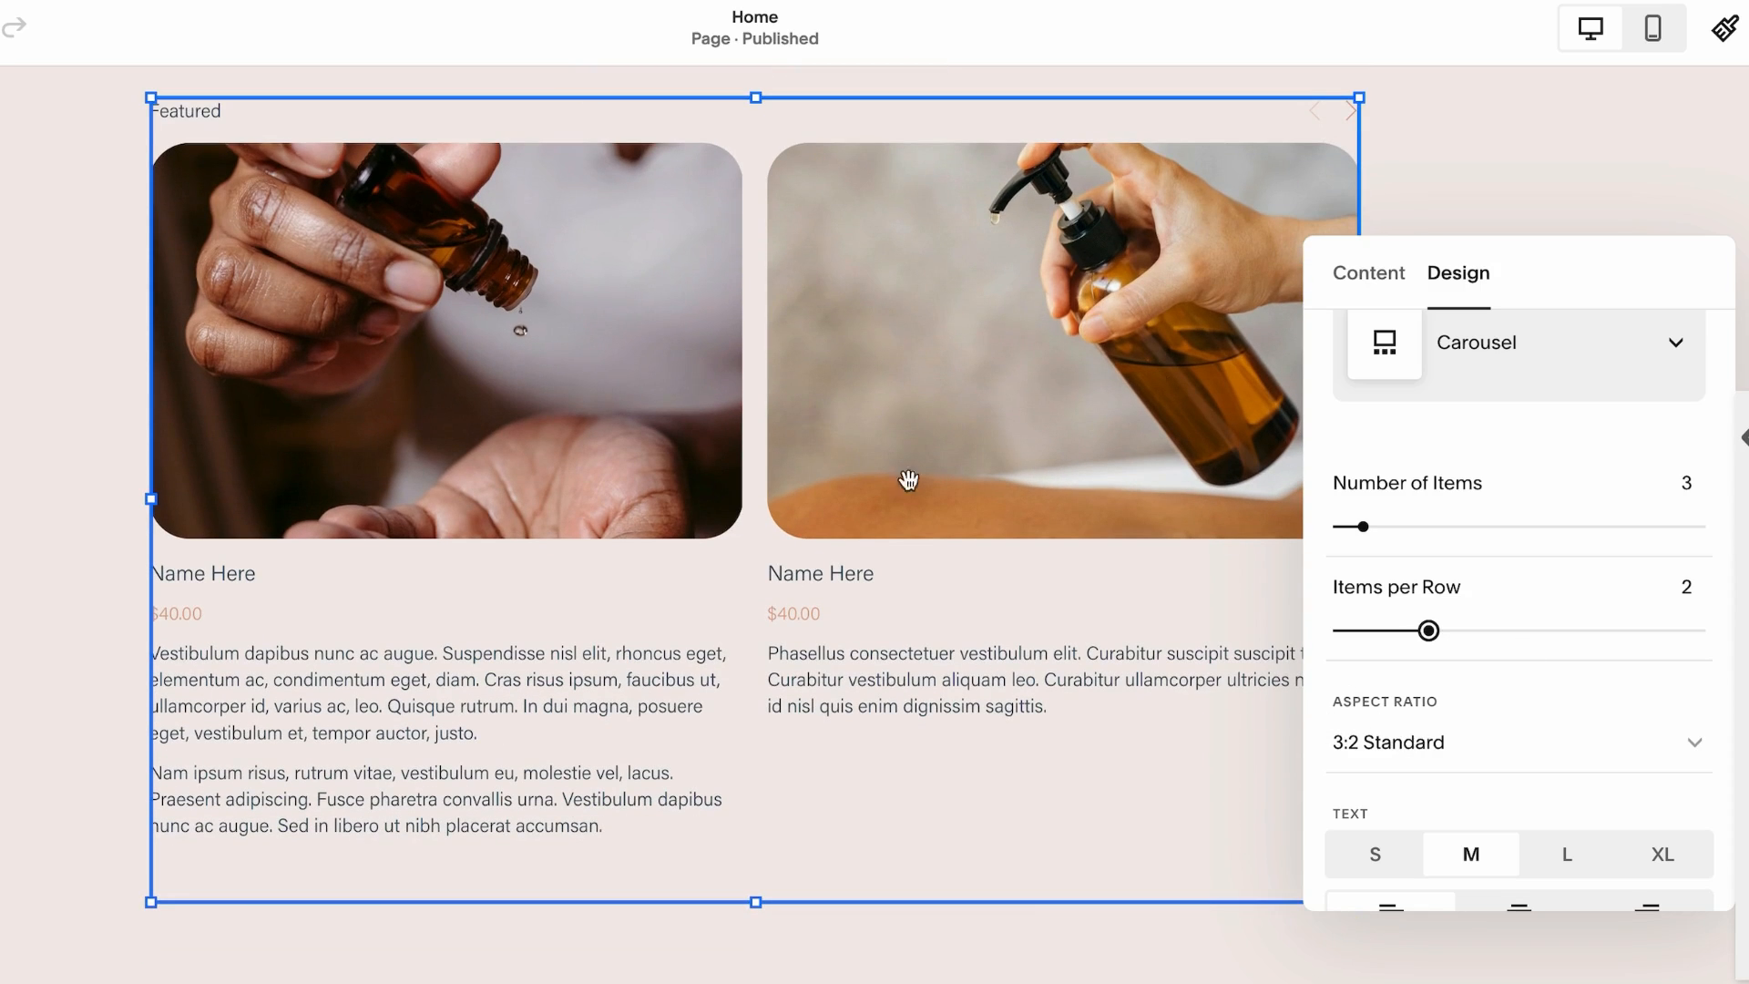
click(1475, 751)
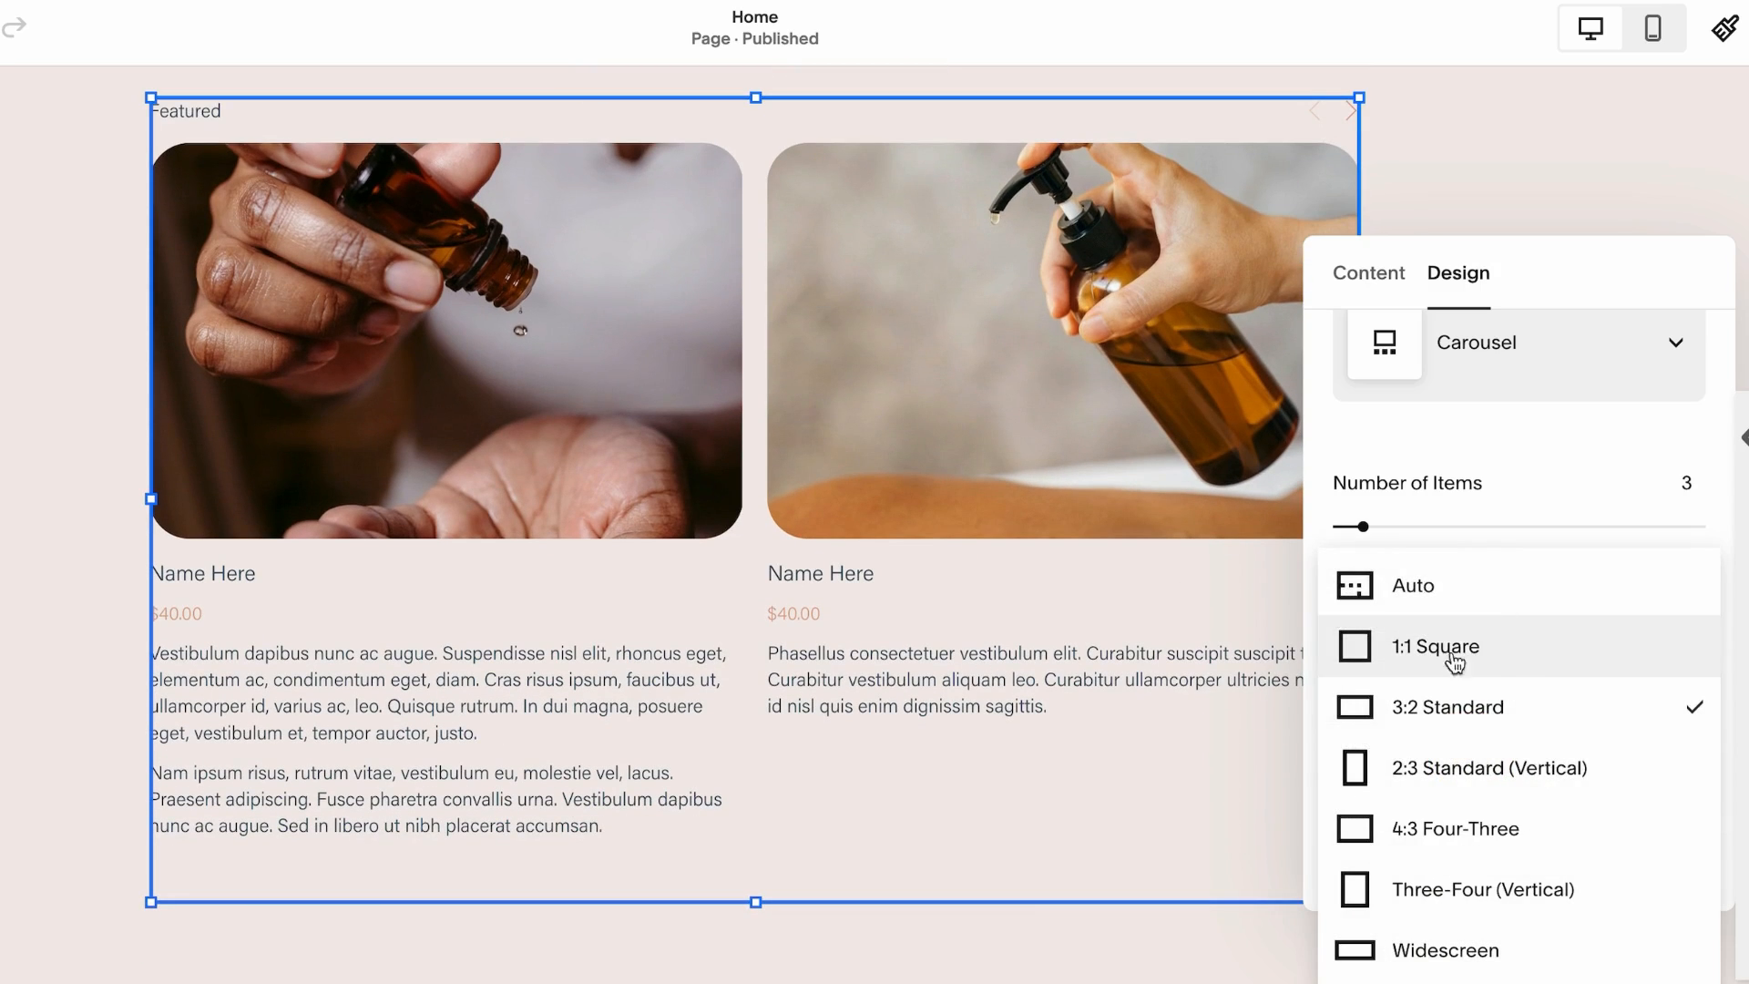
click(1449, 647)
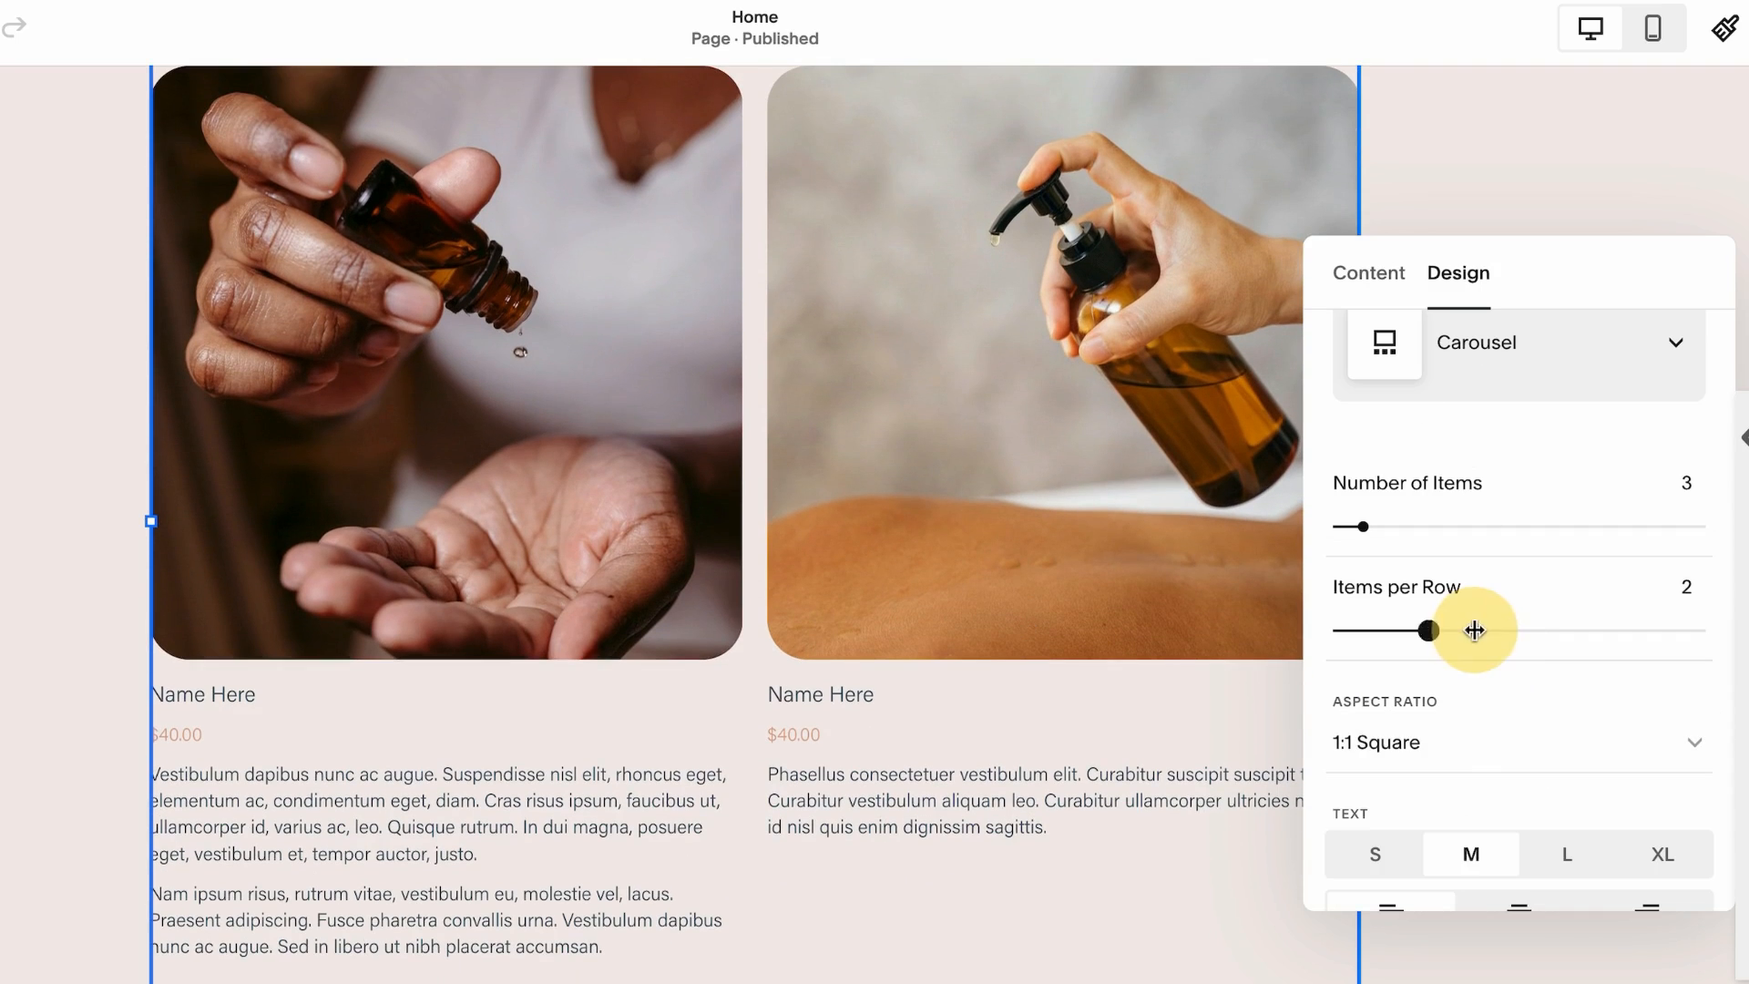
Set the carousel to 3 items per row and the text size to XL
drag(1474, 631, 1516, 630)
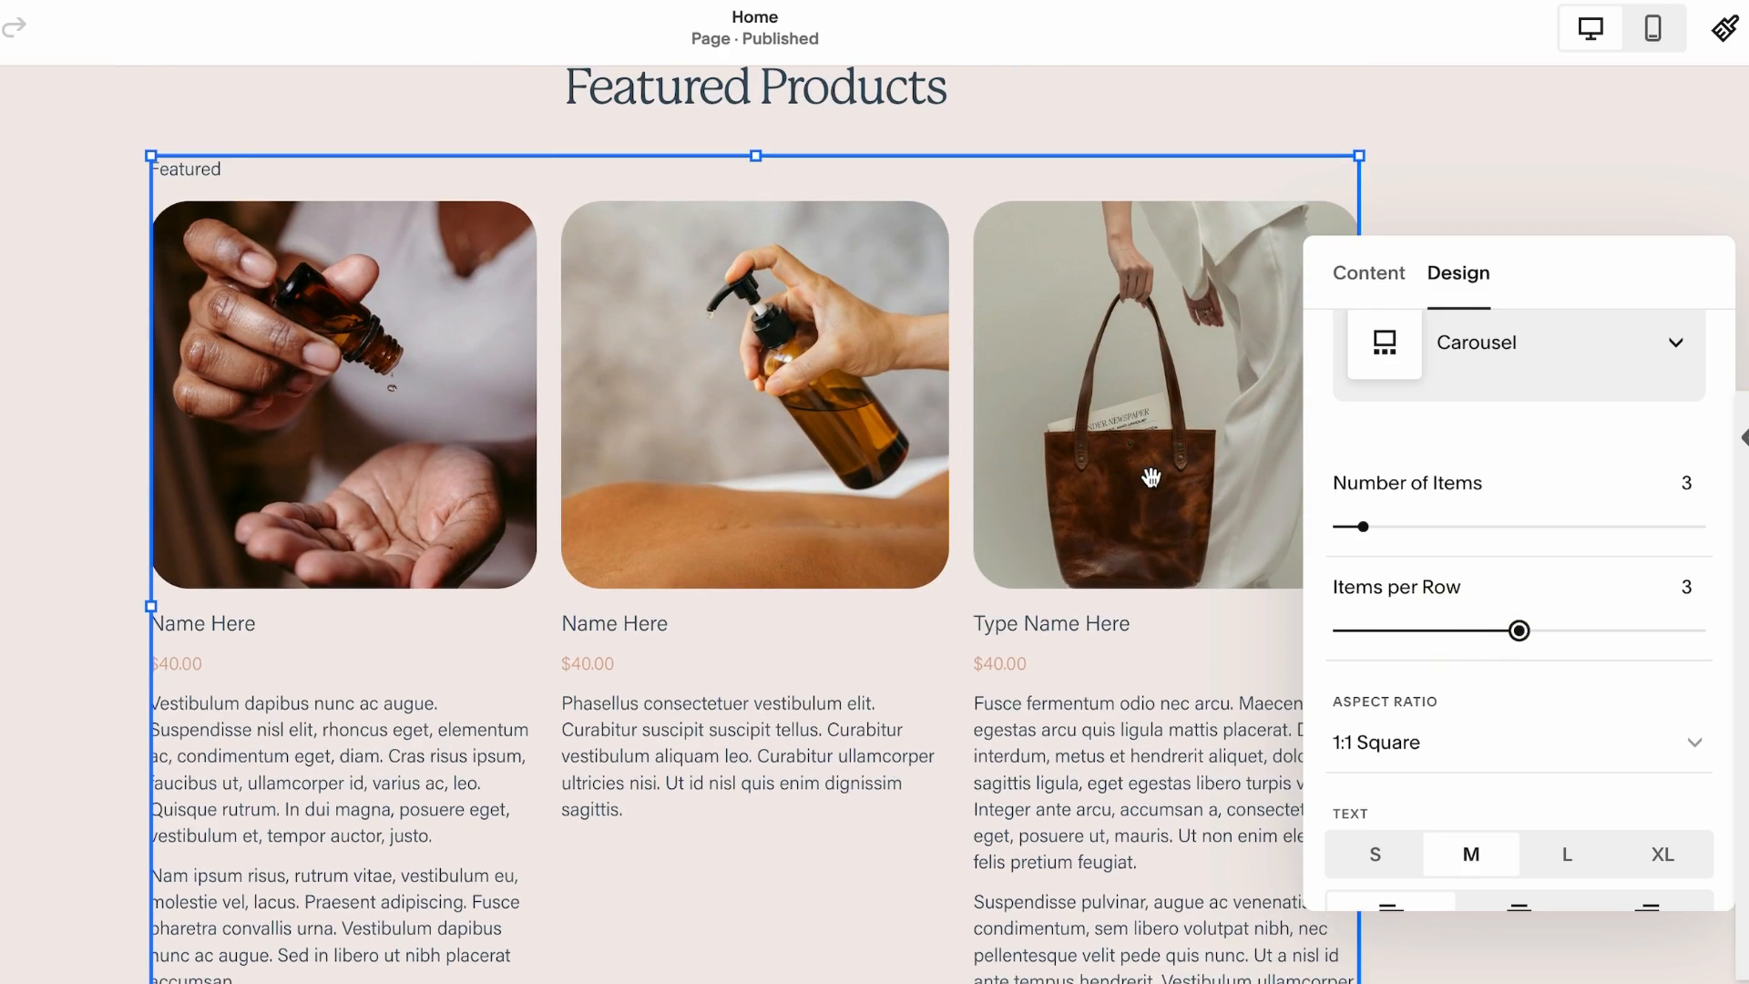
scroll(1512, 638, down, 2)
click(1661, 684)
scroll(1548, 637, down, 3)
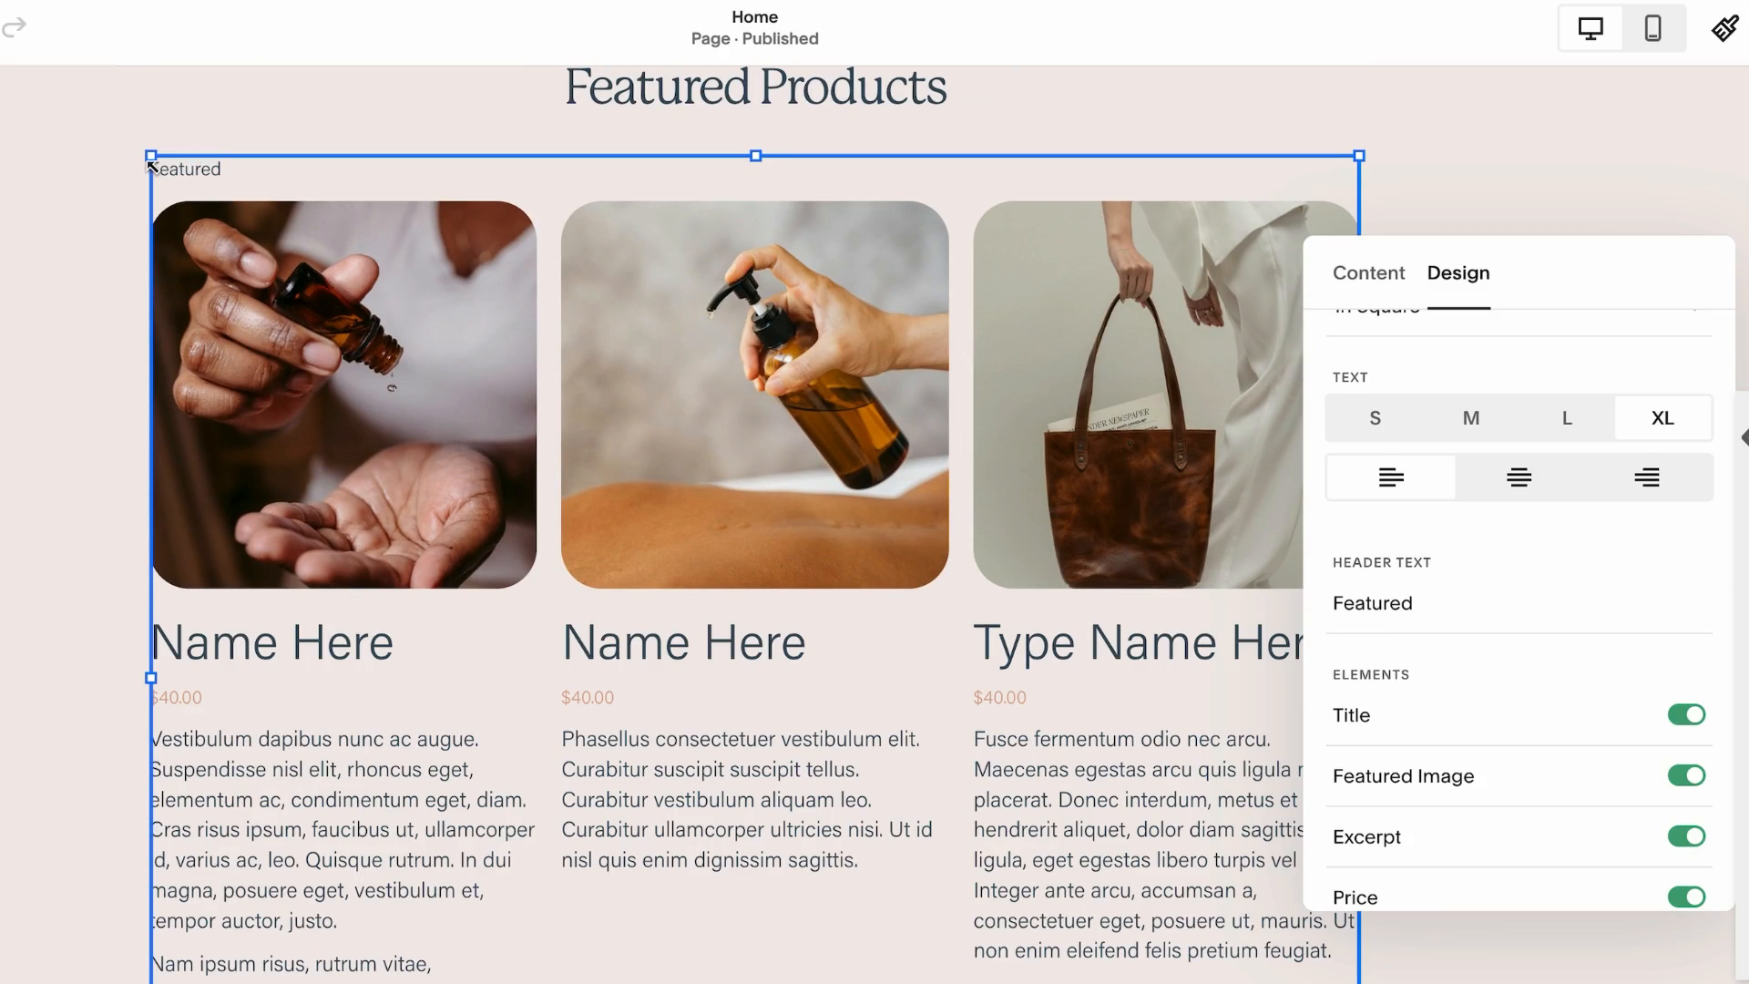
Clear the block's Featured header text and turn off the Excerpt element
double_click(1377, 602)
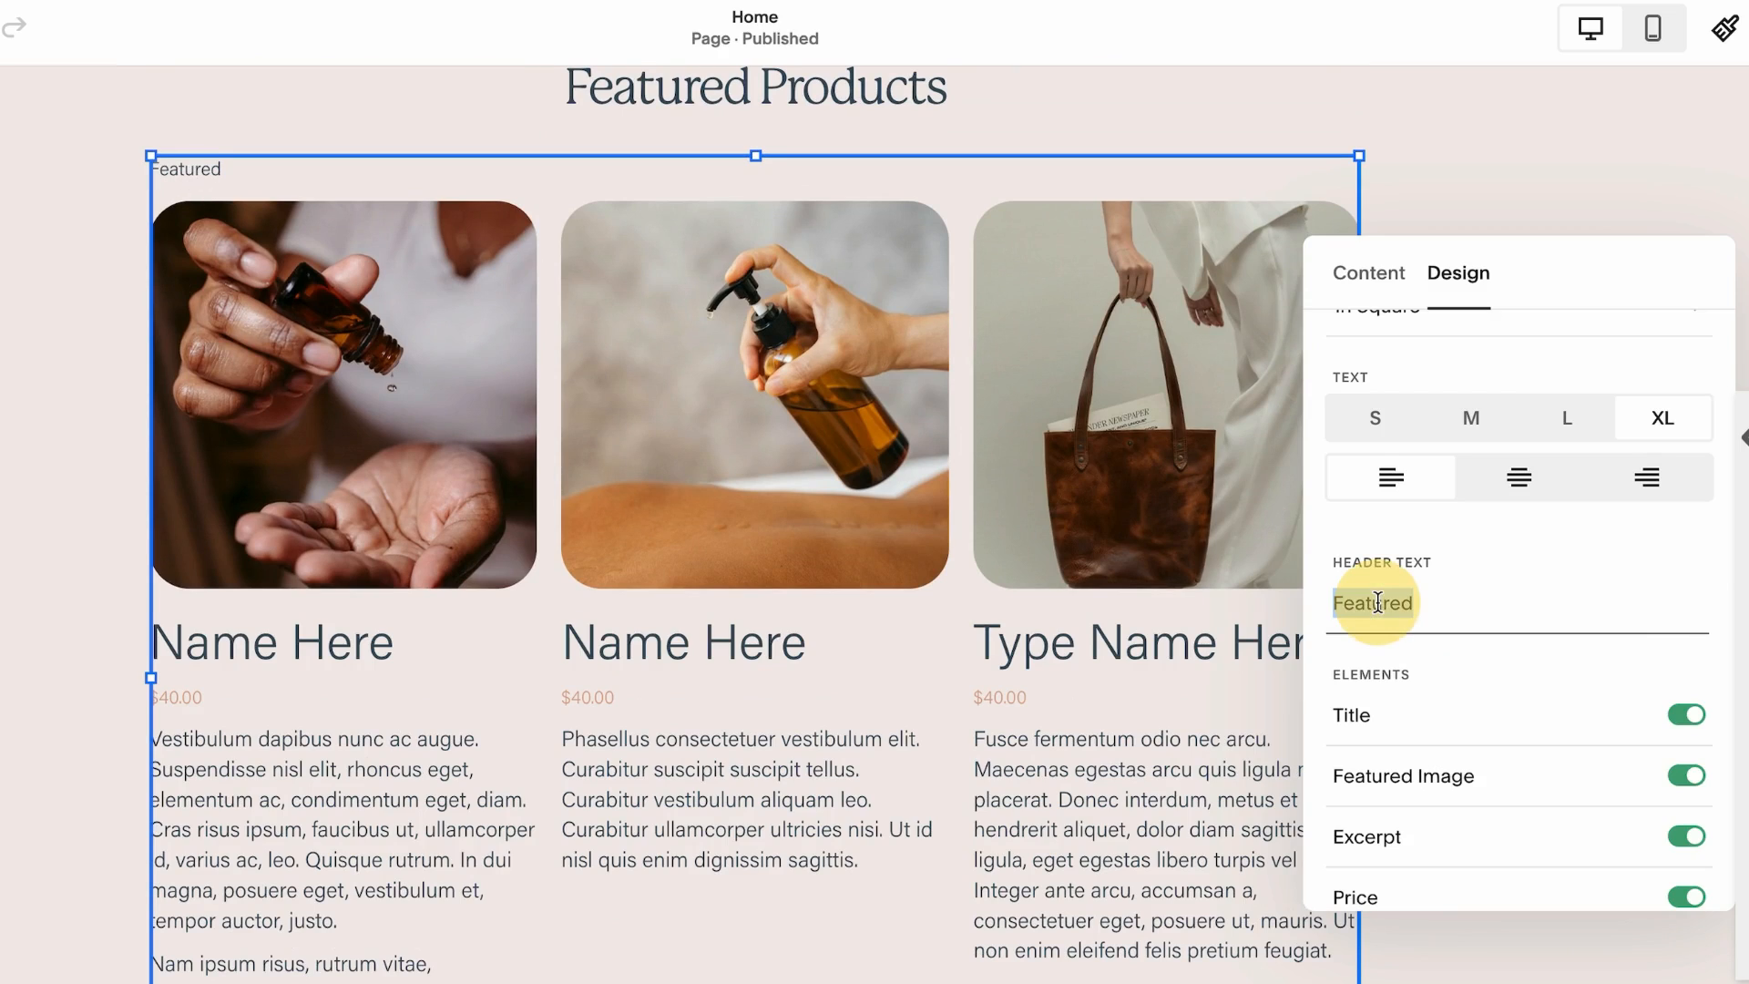
key(BackSpace)
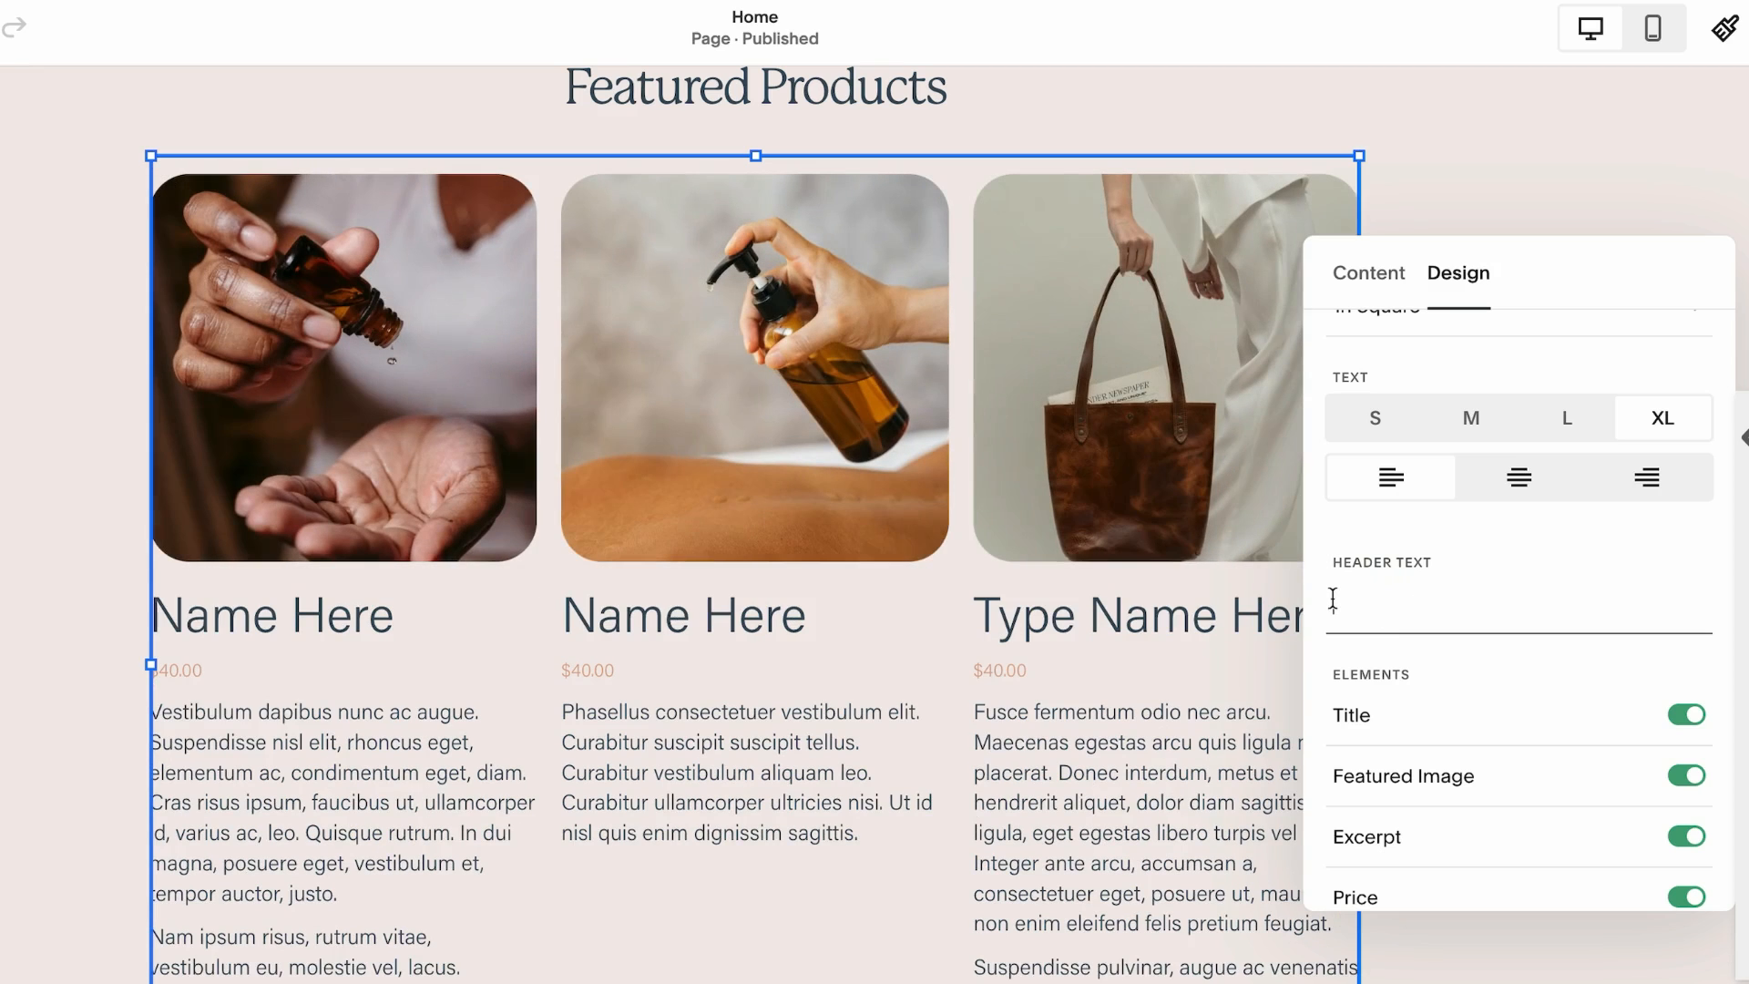
scroll(1452, 611, down, 1)
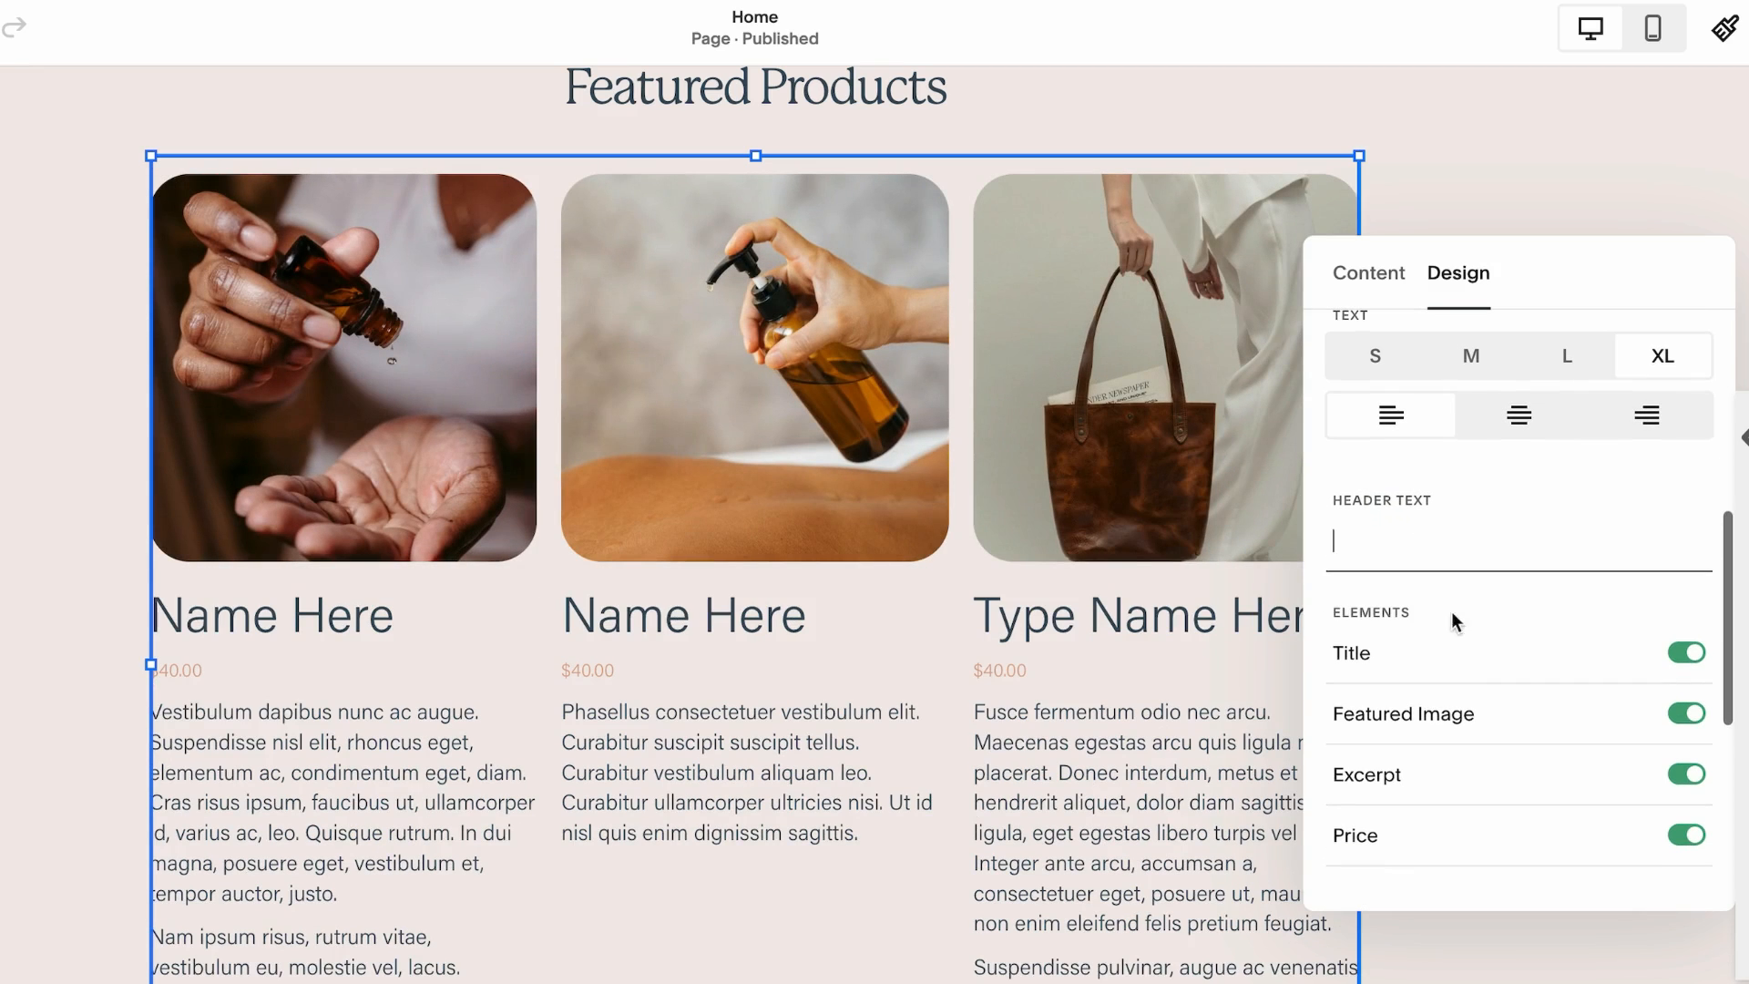
scroll(1335, 601, down, 2)
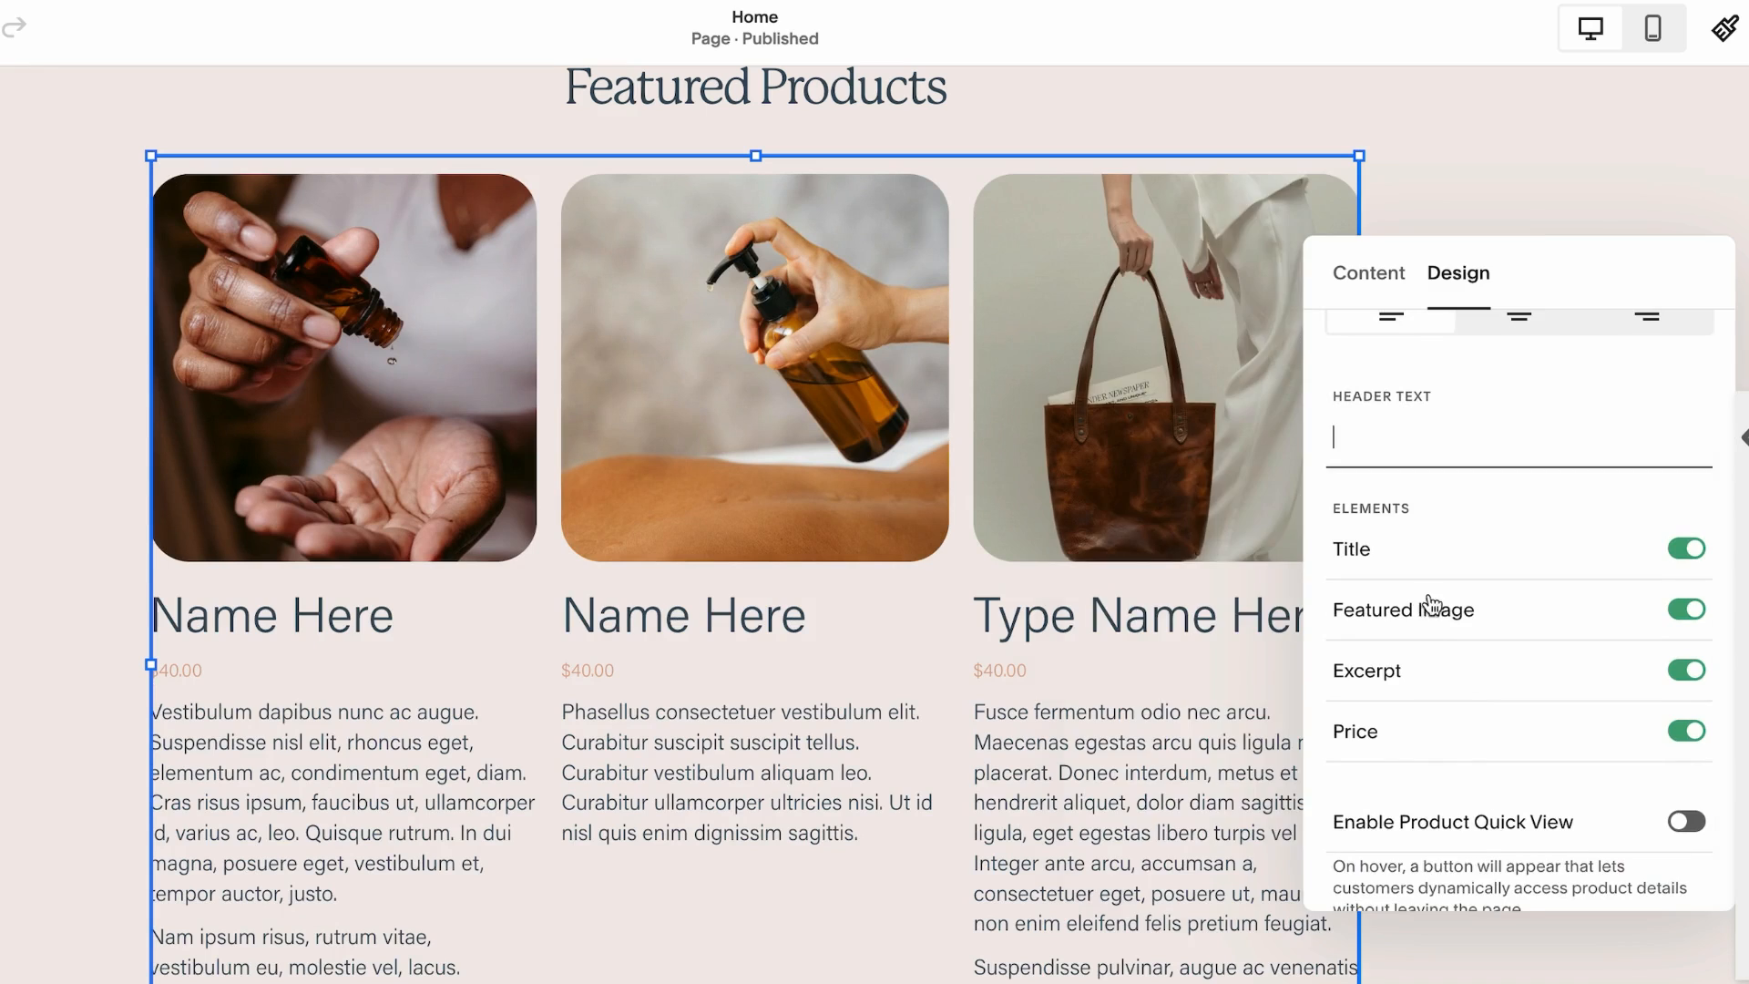
drag(1637, 268, 1448, 223)
scroll(253, 625, down, 1)
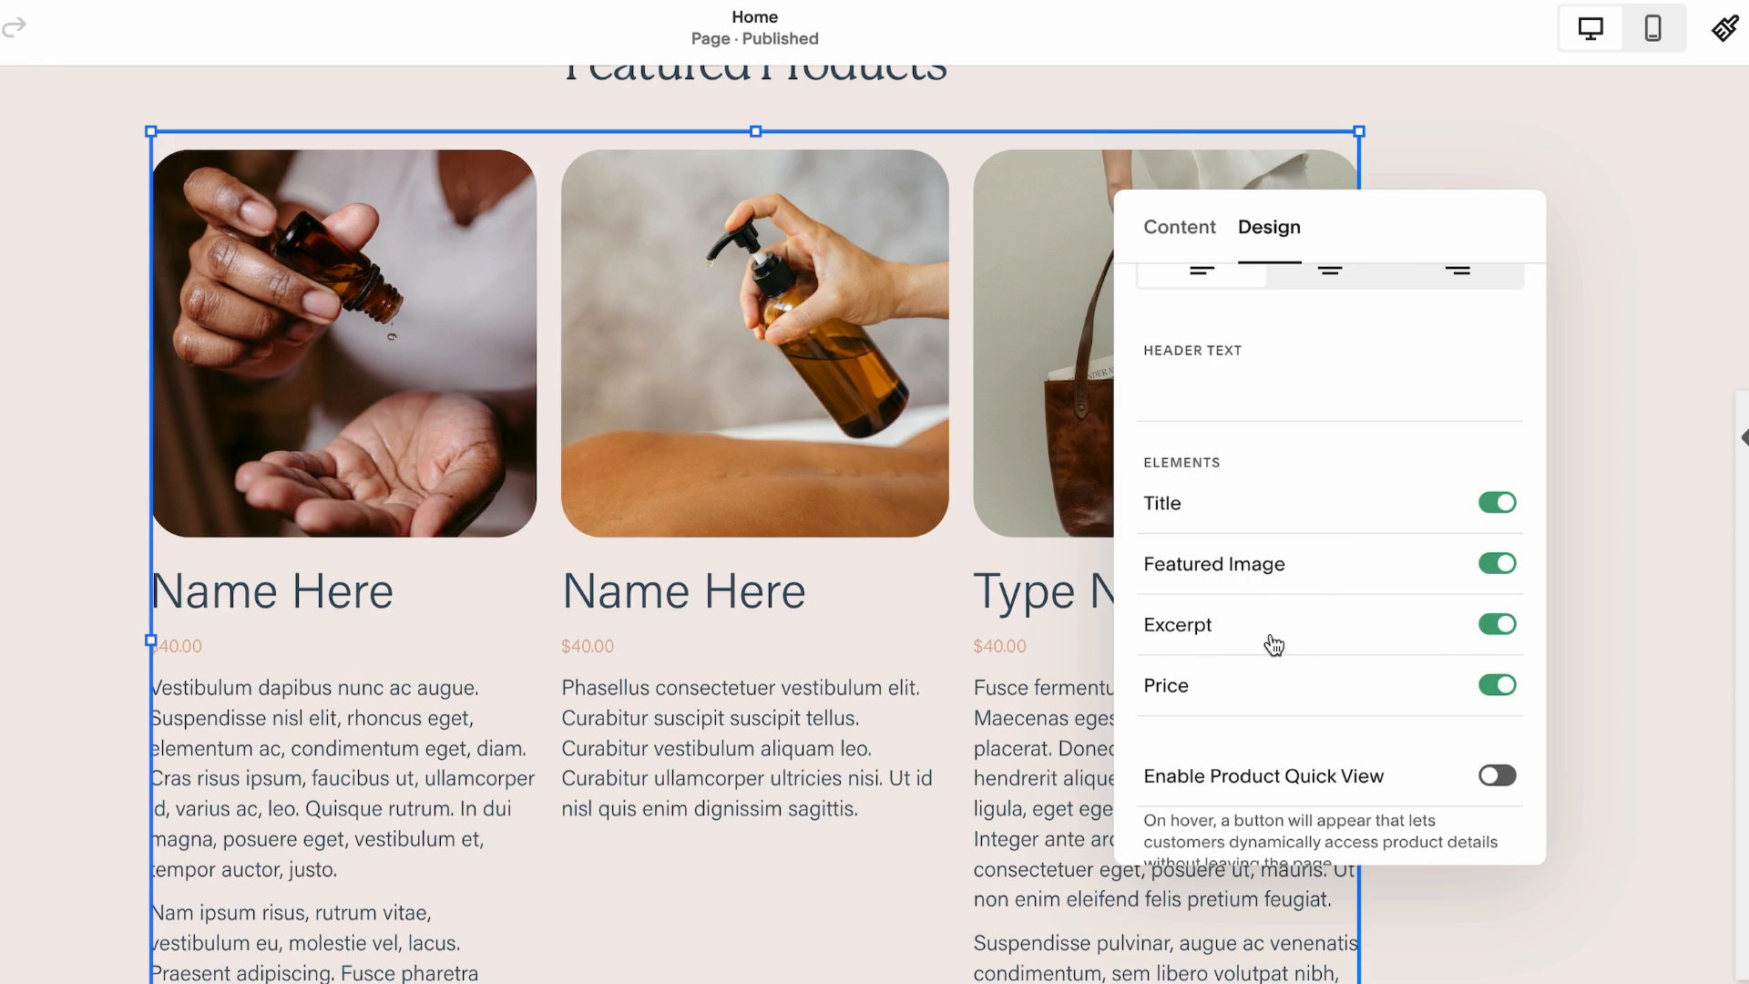
scroll(809, 676, down, 2)
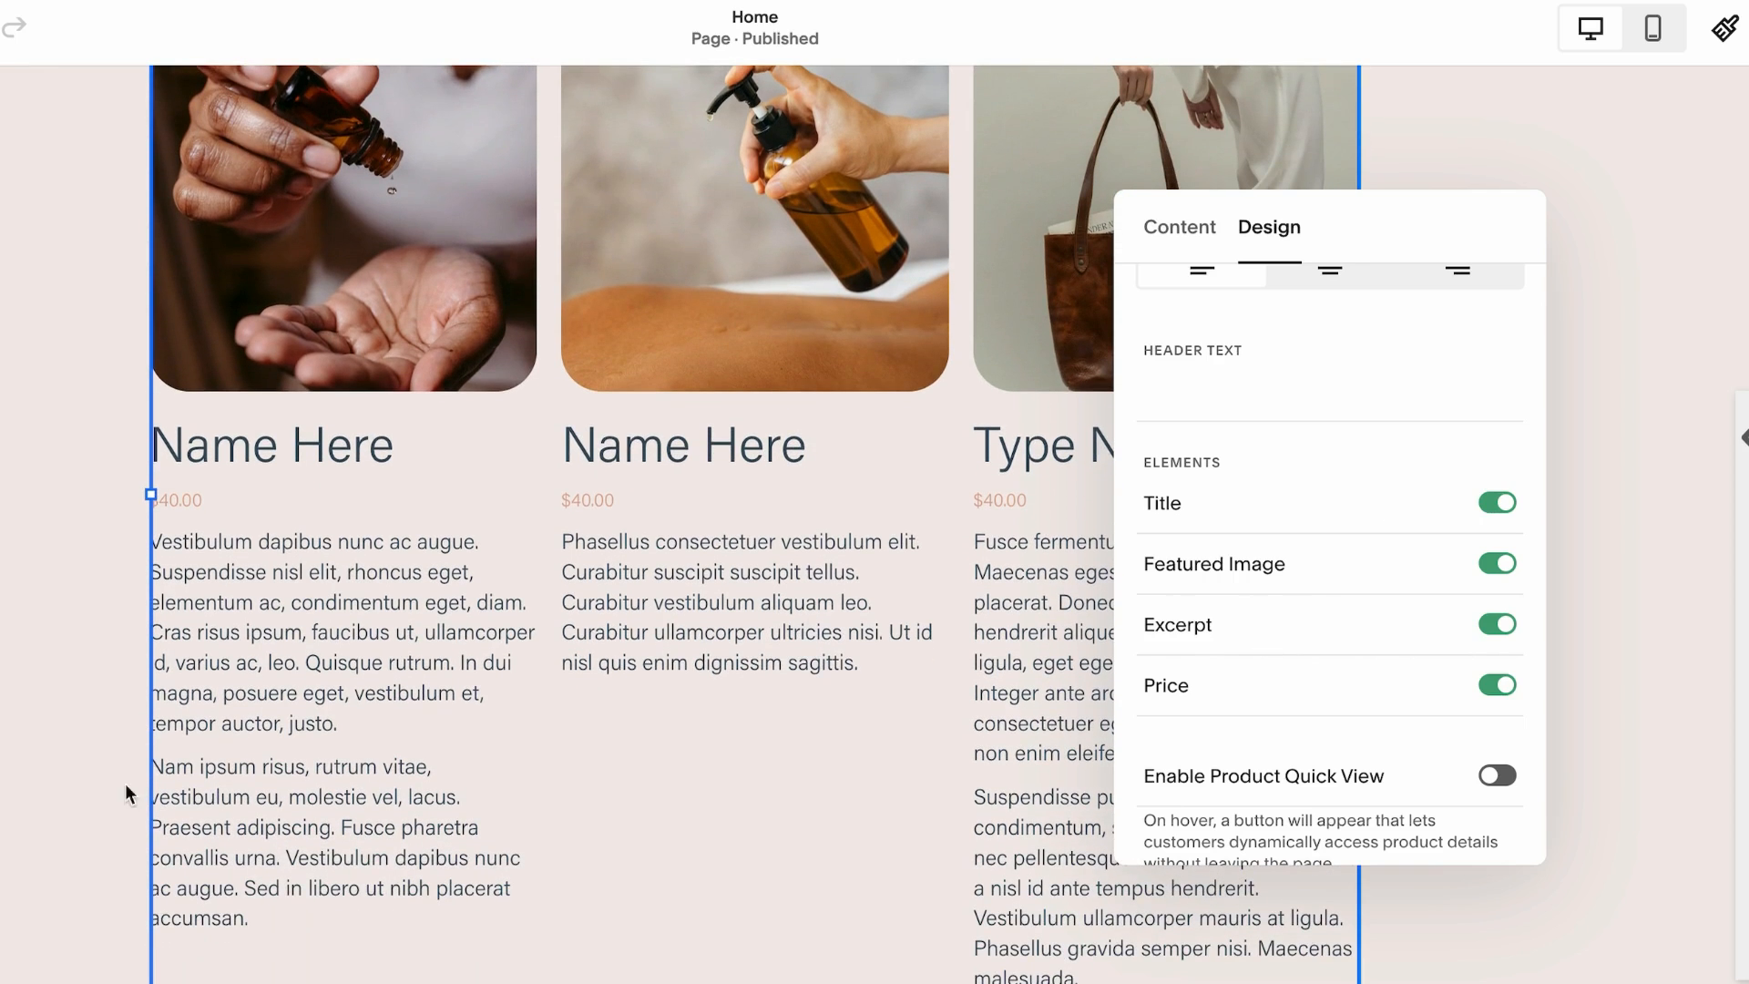
click(1494, 625)
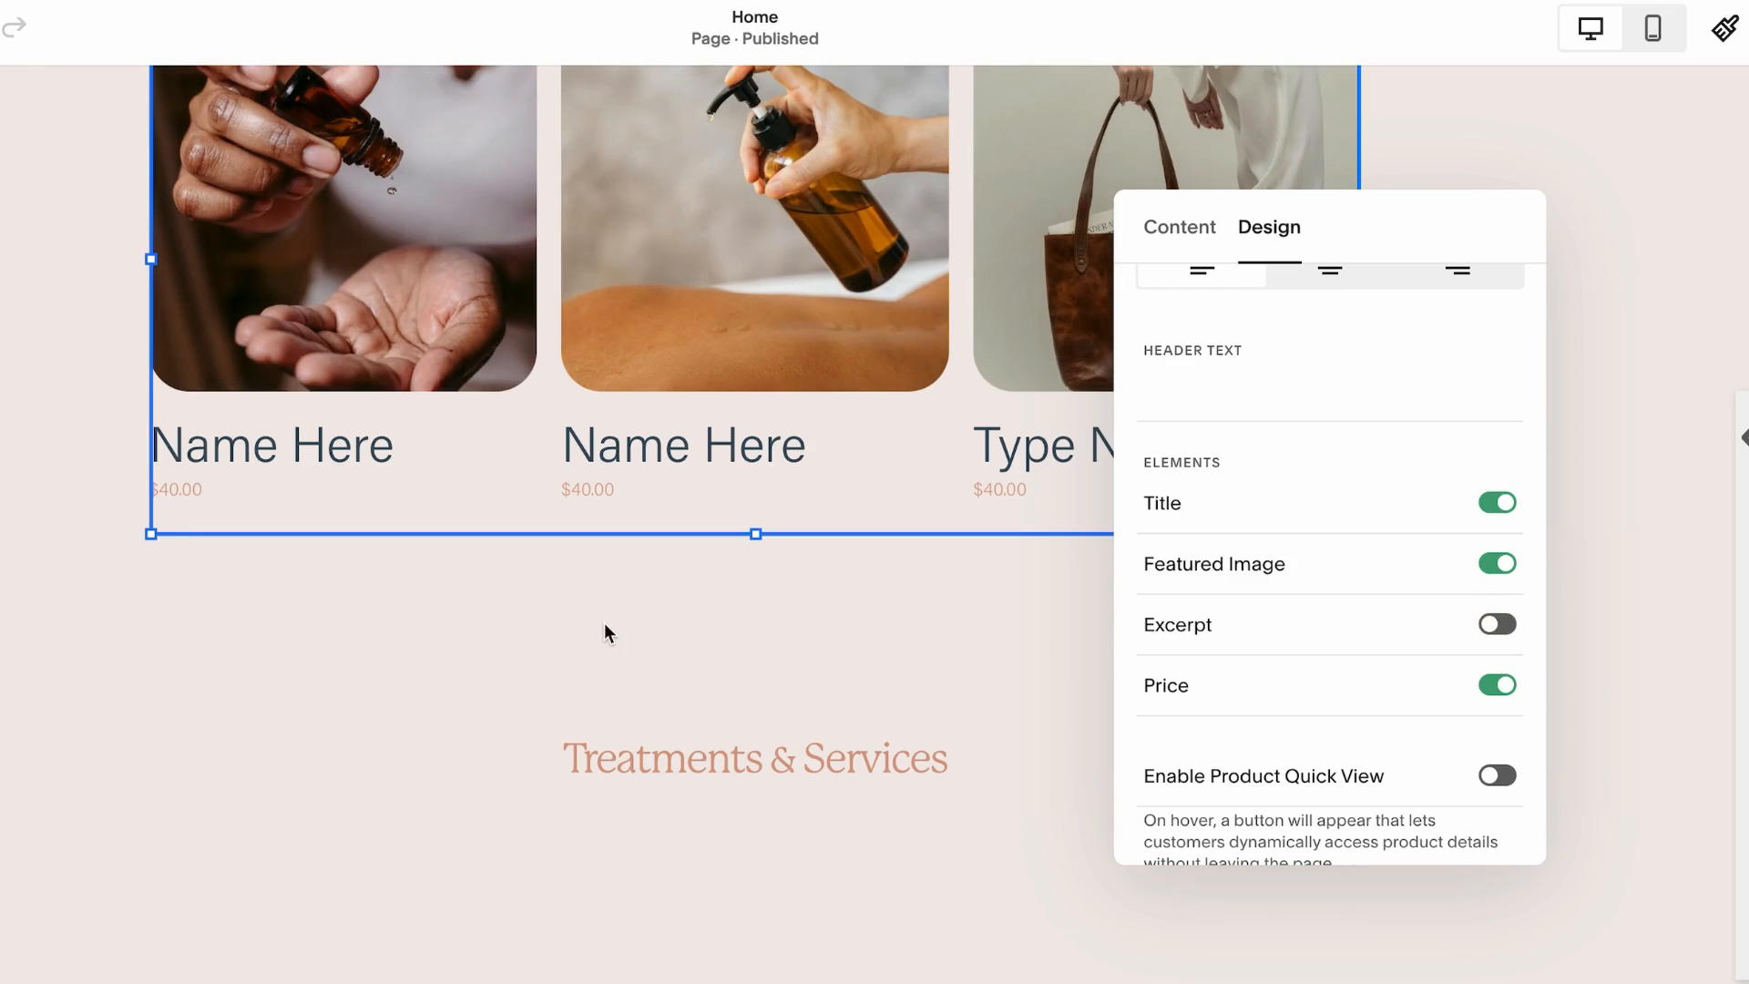
Close the block settings and preview the carousel on the home page
click(3, 448)
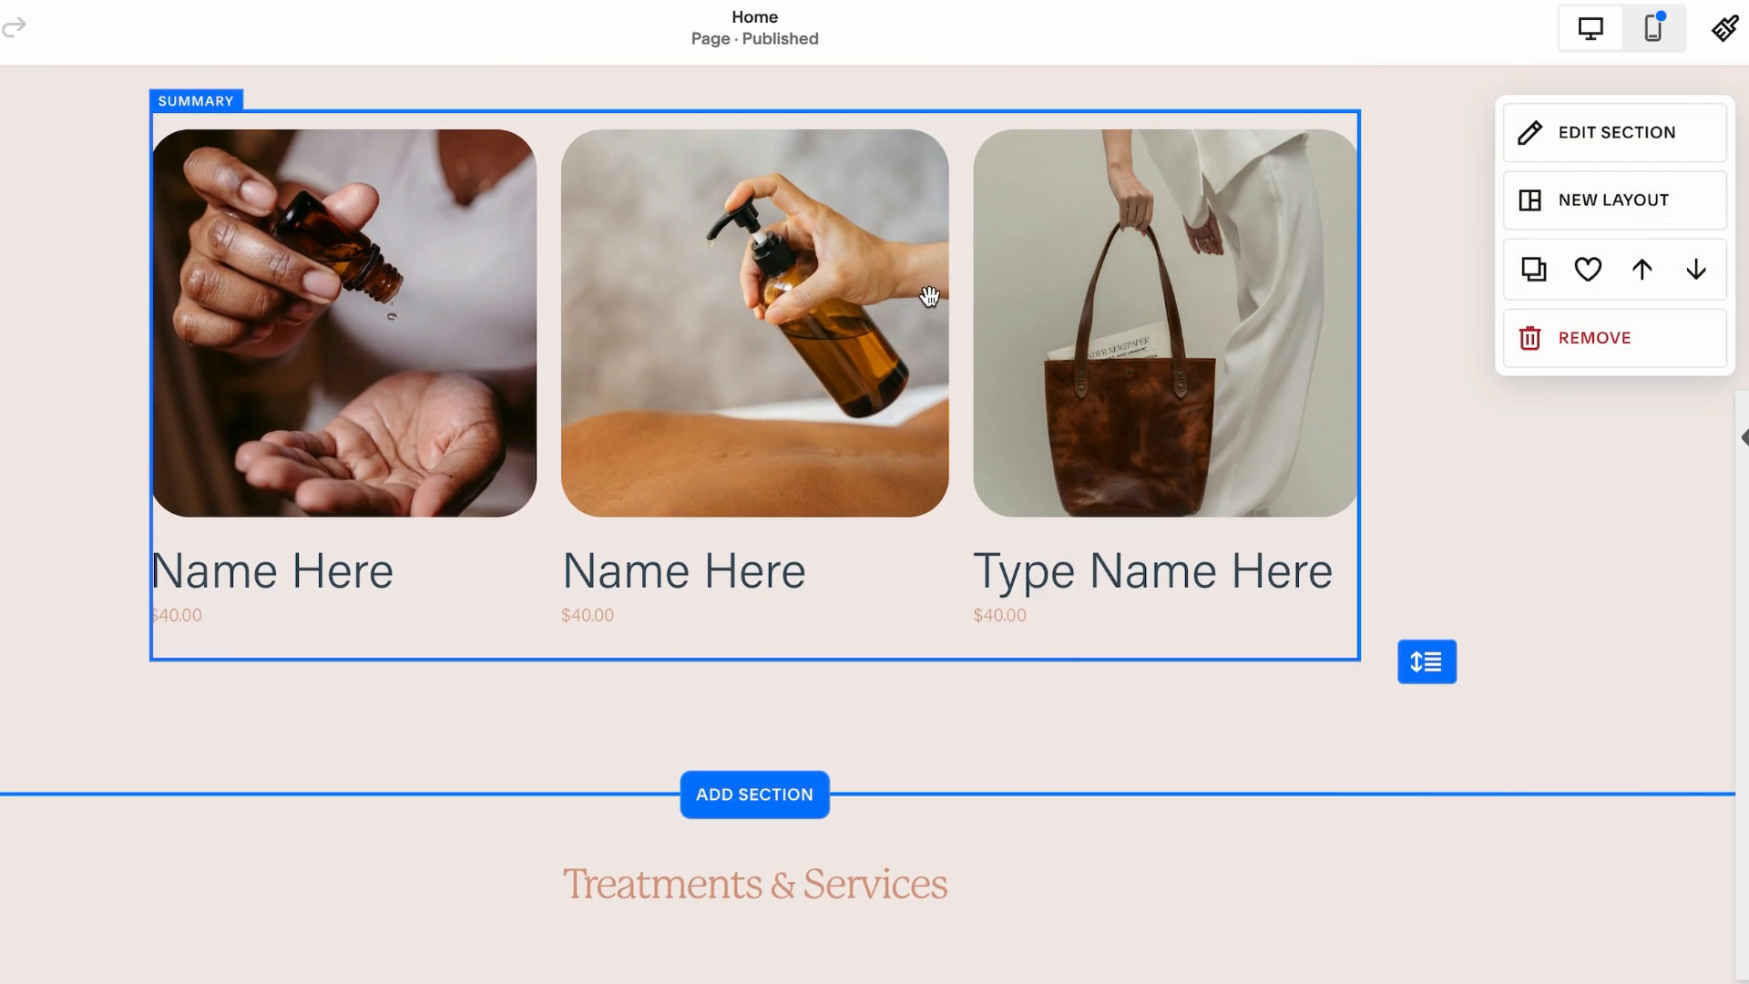
drag(929, 293, 943, 300)
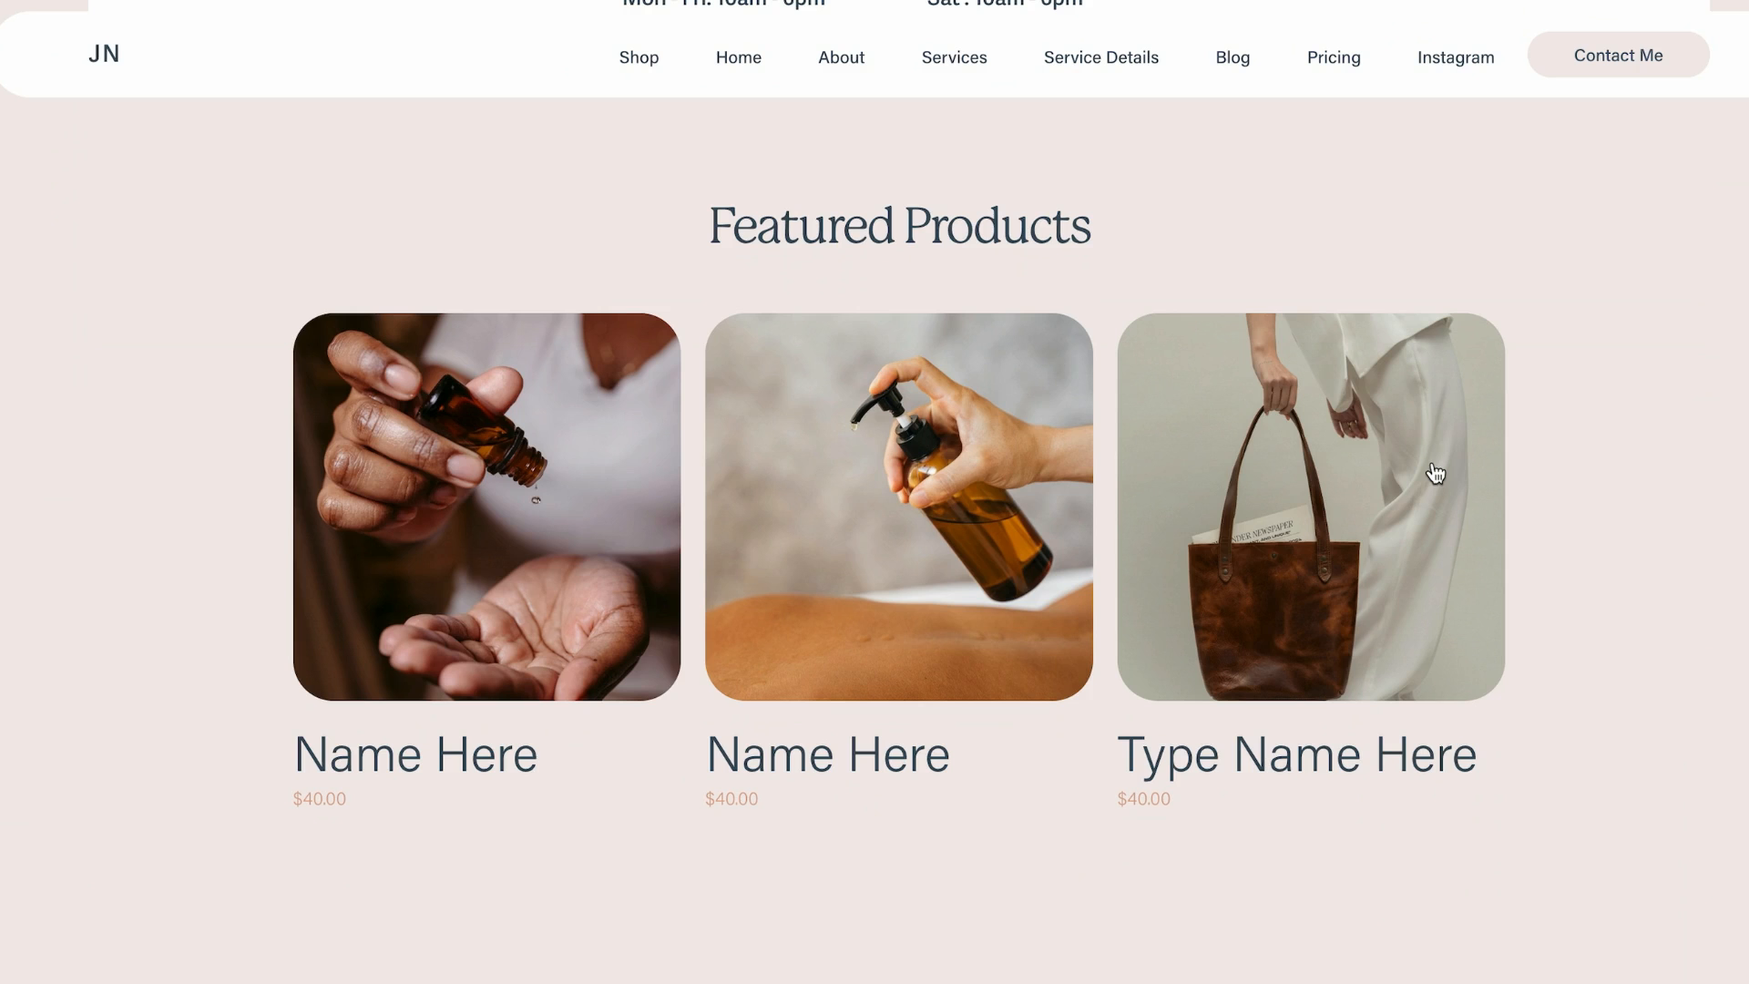
drag(1320, 463, 1215, 463)
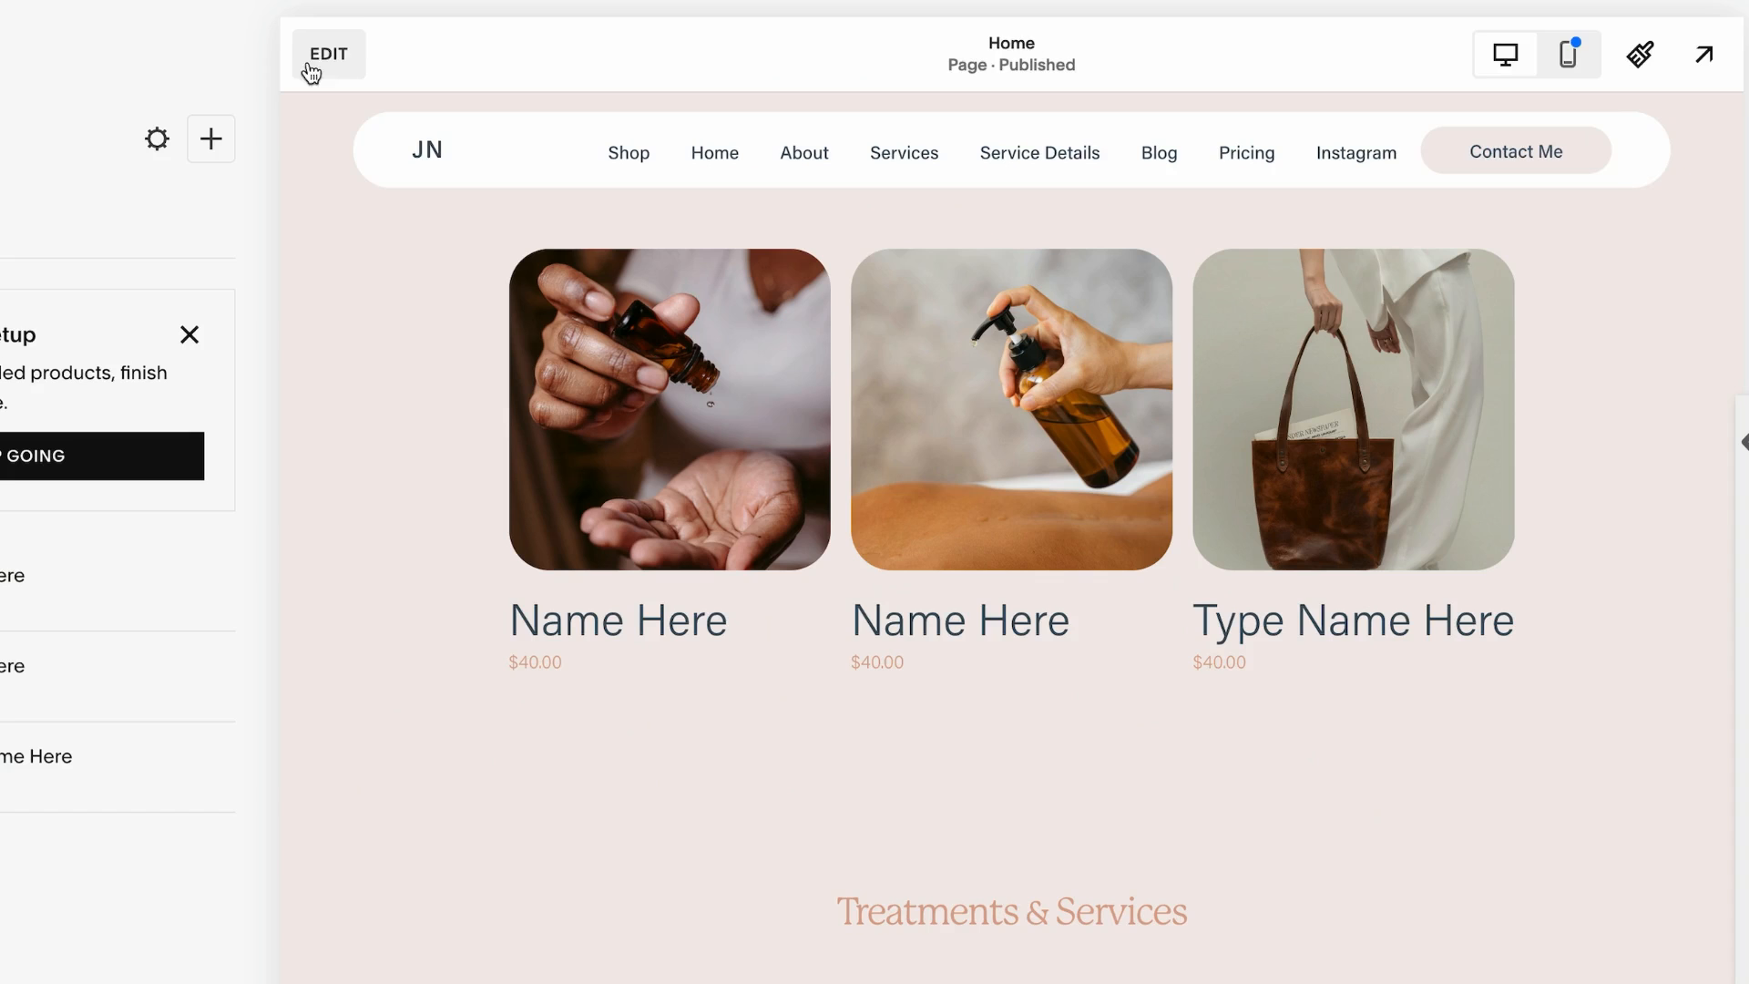
click(320, 54)
click(555, 203)
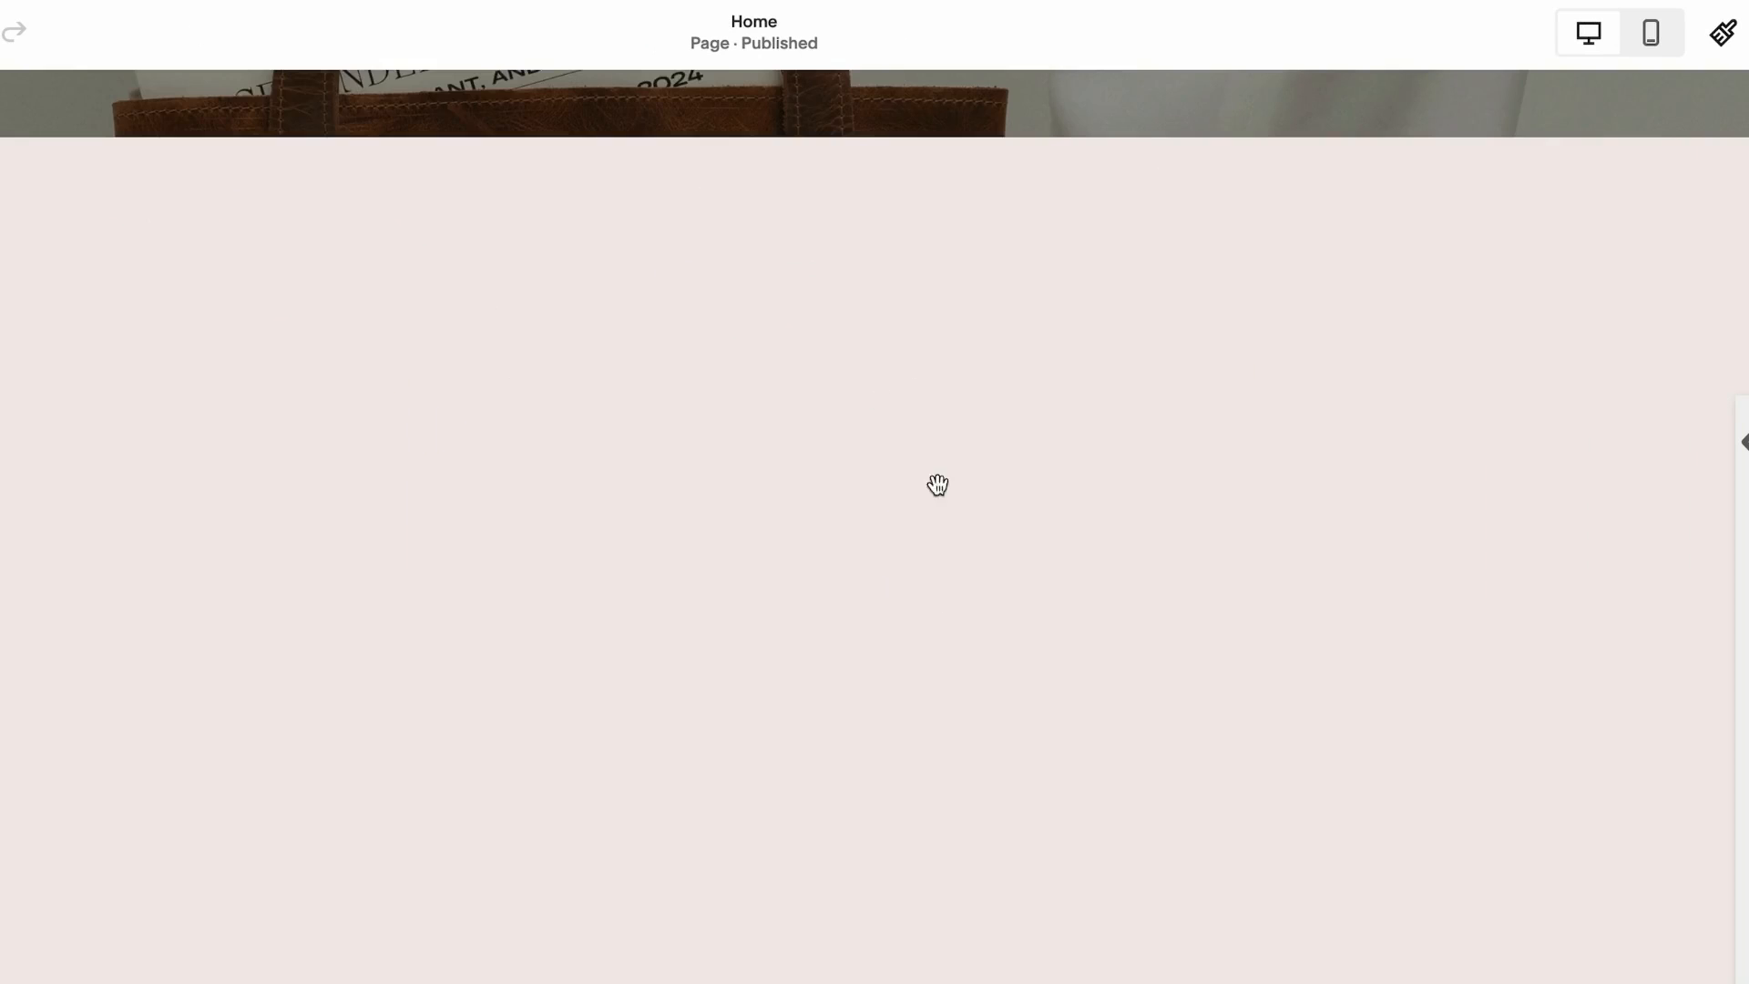
scroll(937, 486, down, 12)
Filter the Summary block's items by category, choosing Category 2 and then Category 1
double_click(907, 364)
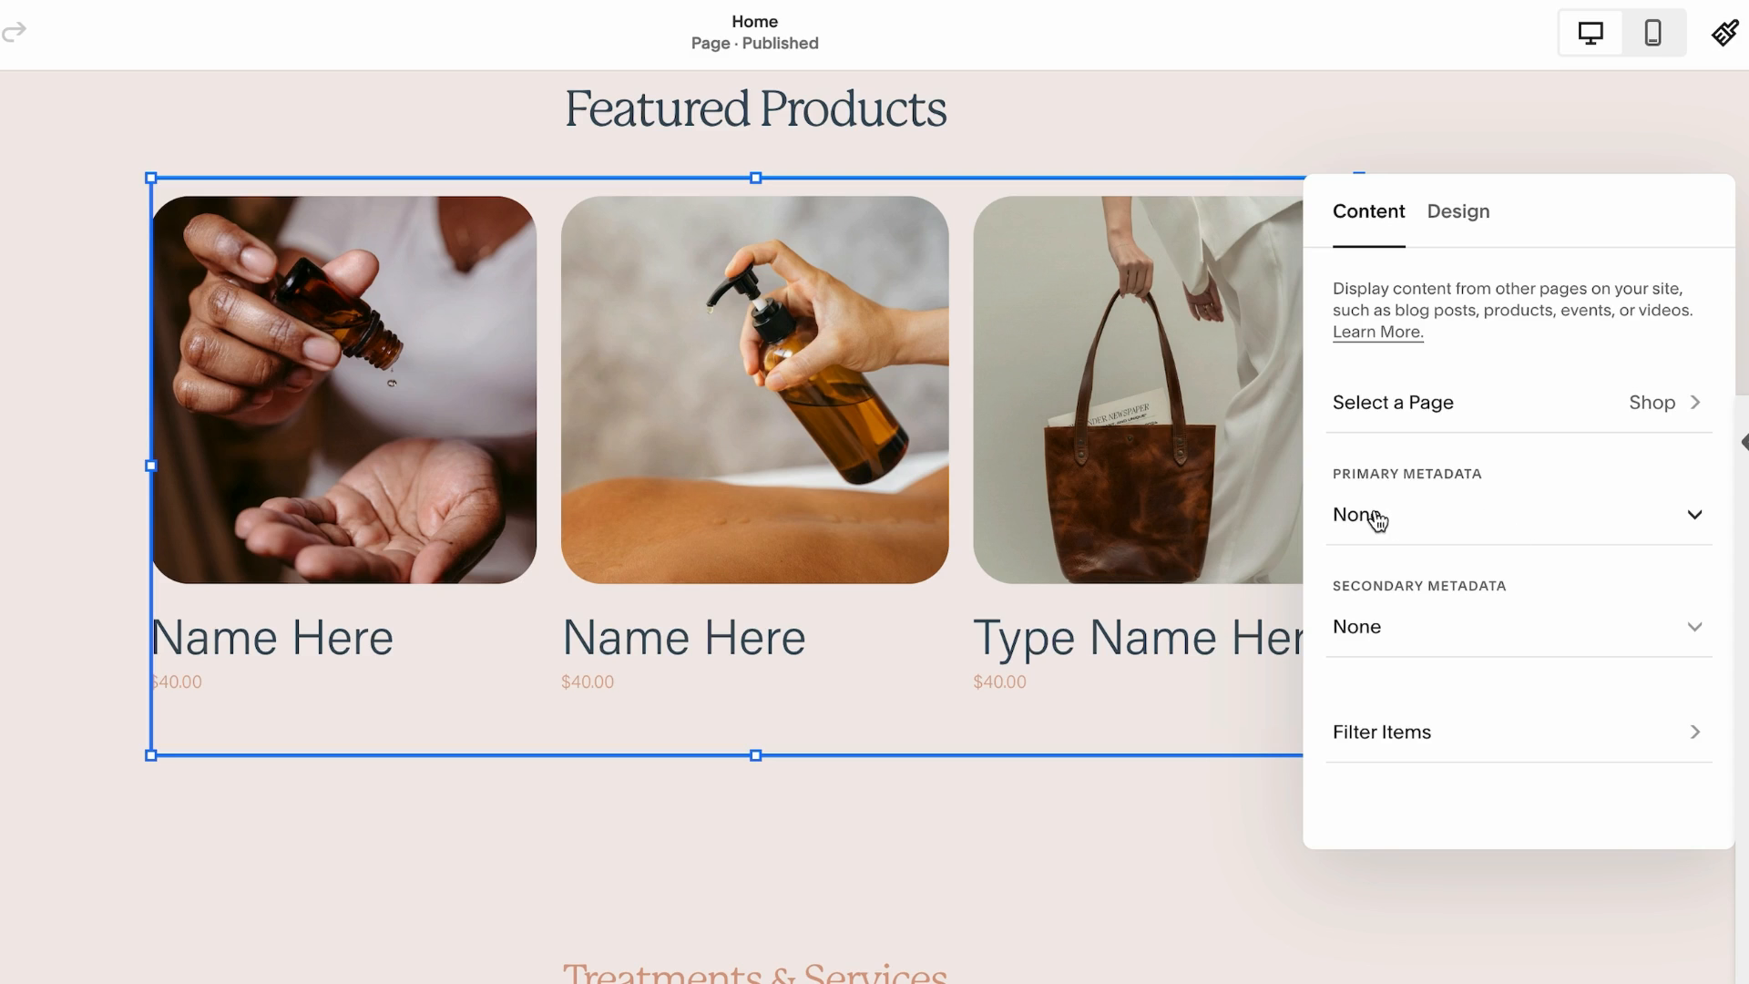
click(1379, 734)
click(1493, 304)
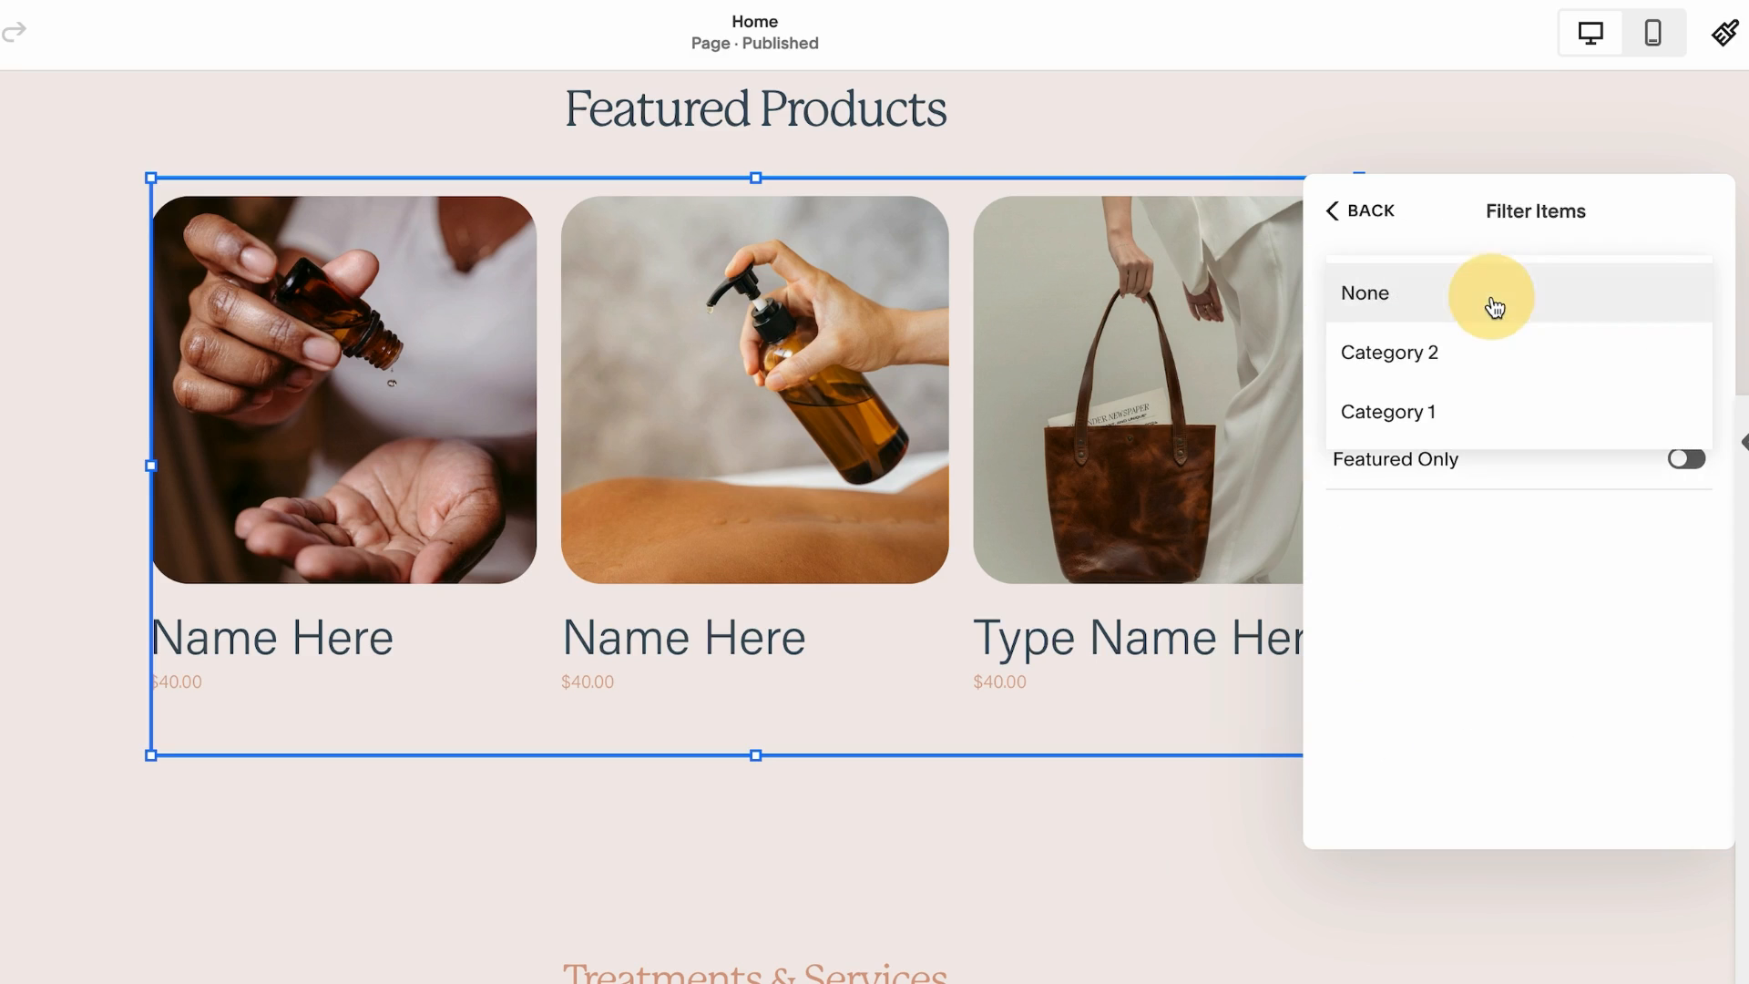
click(1443, 362)
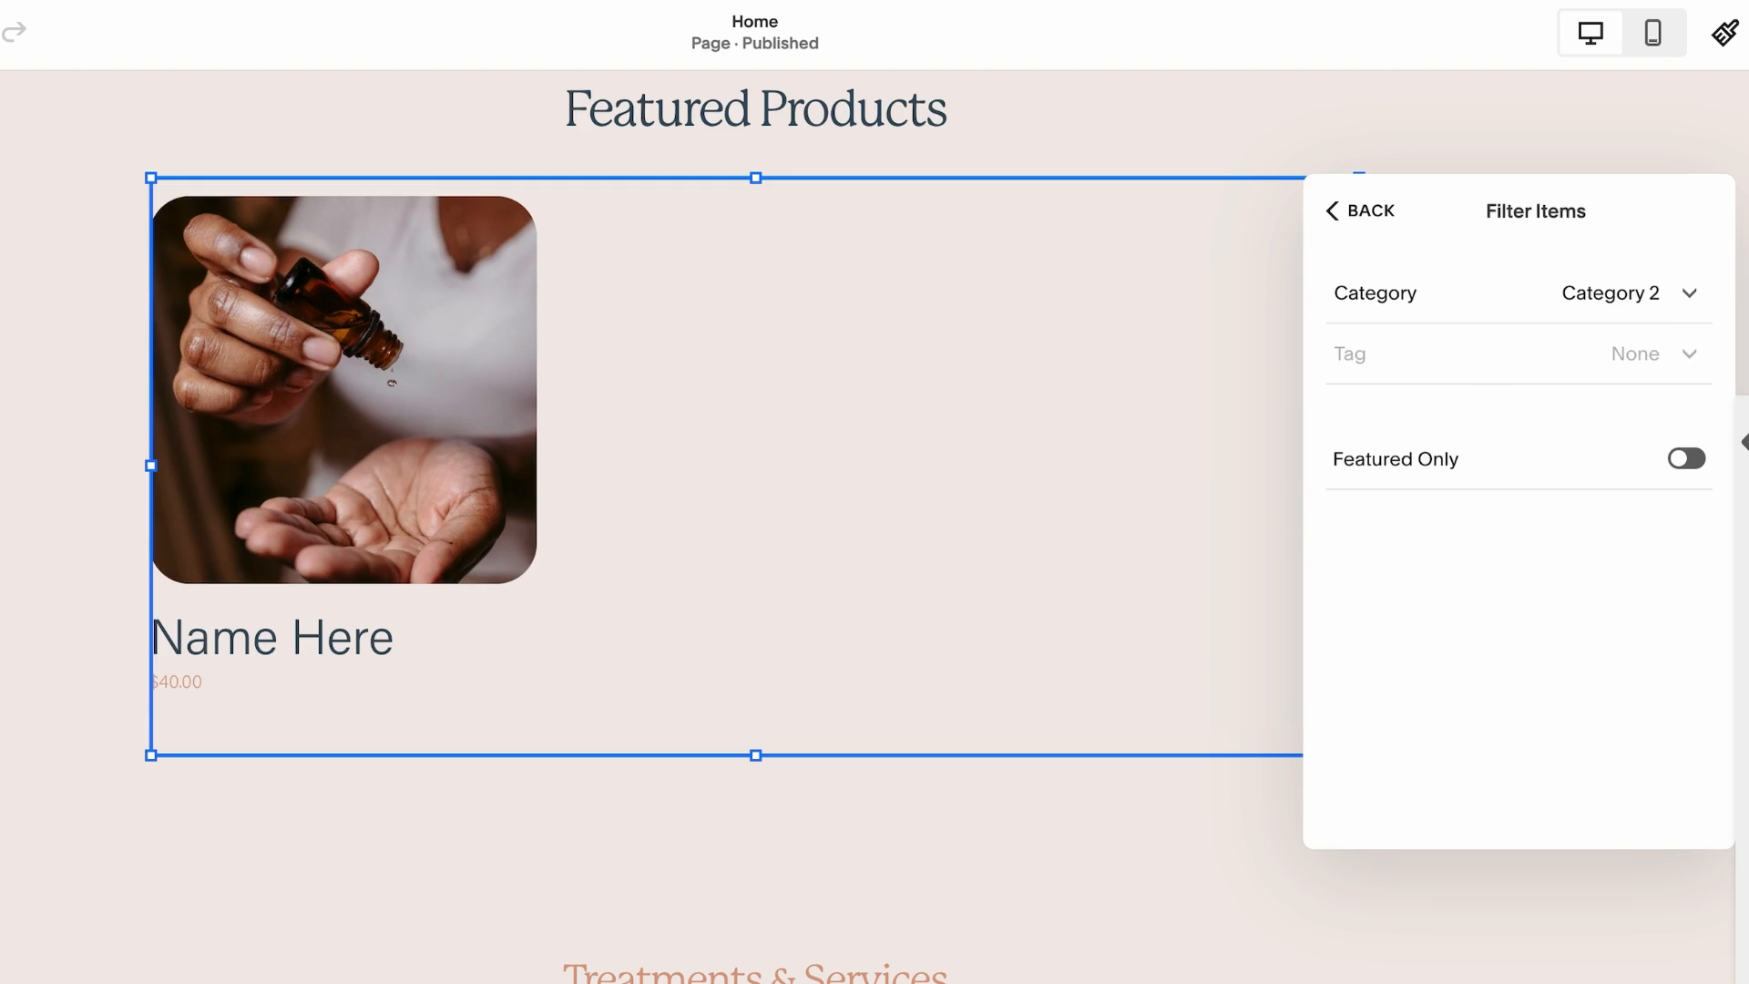
click(1653, 295)
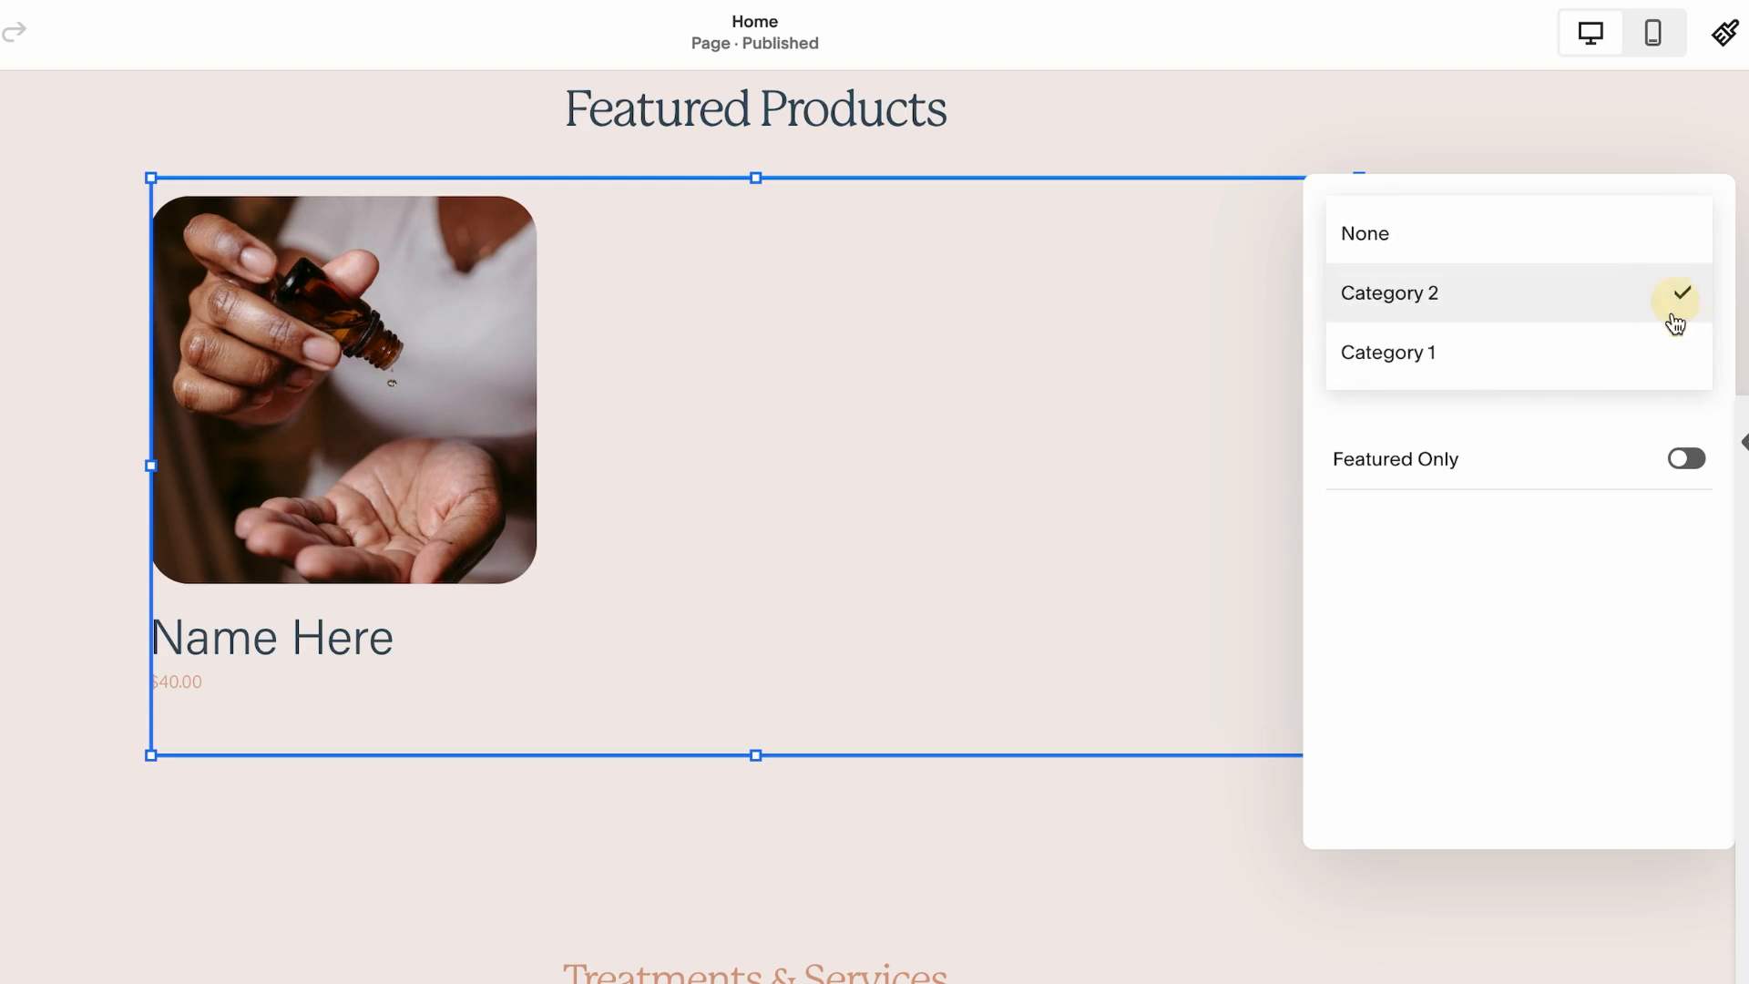
click(1501, 371)
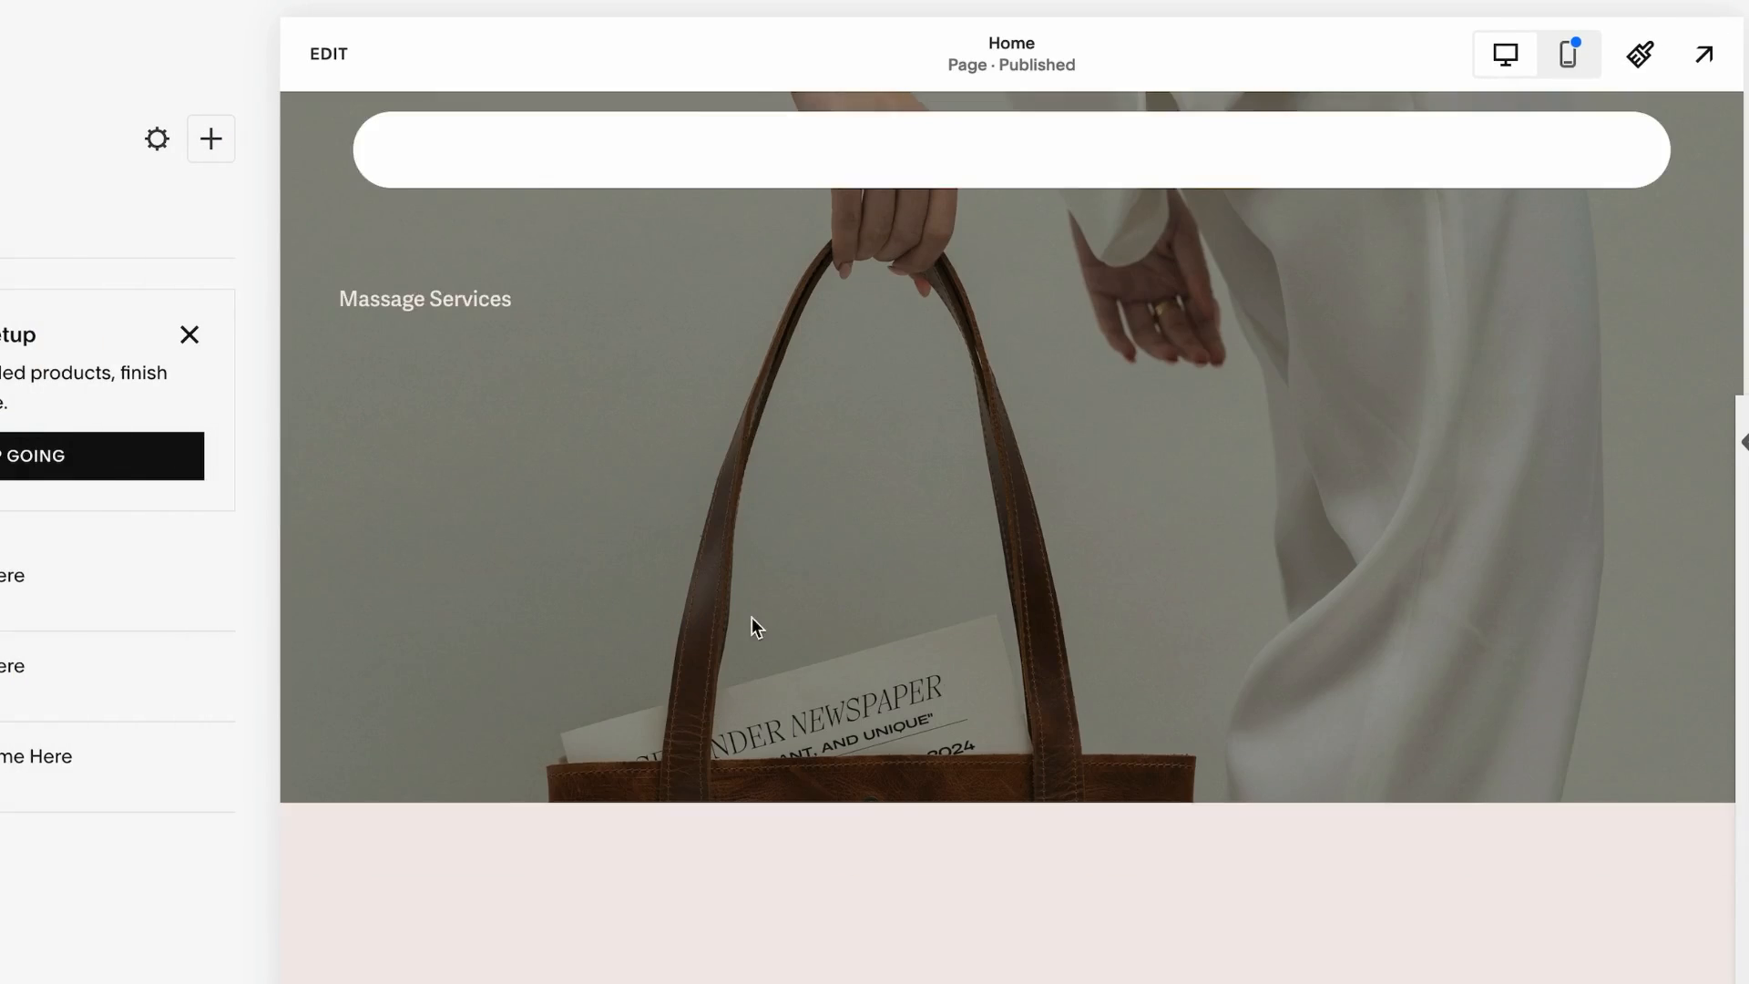
Open the store's product list and go to the Shop page
scroll(751, 615, down, 10)
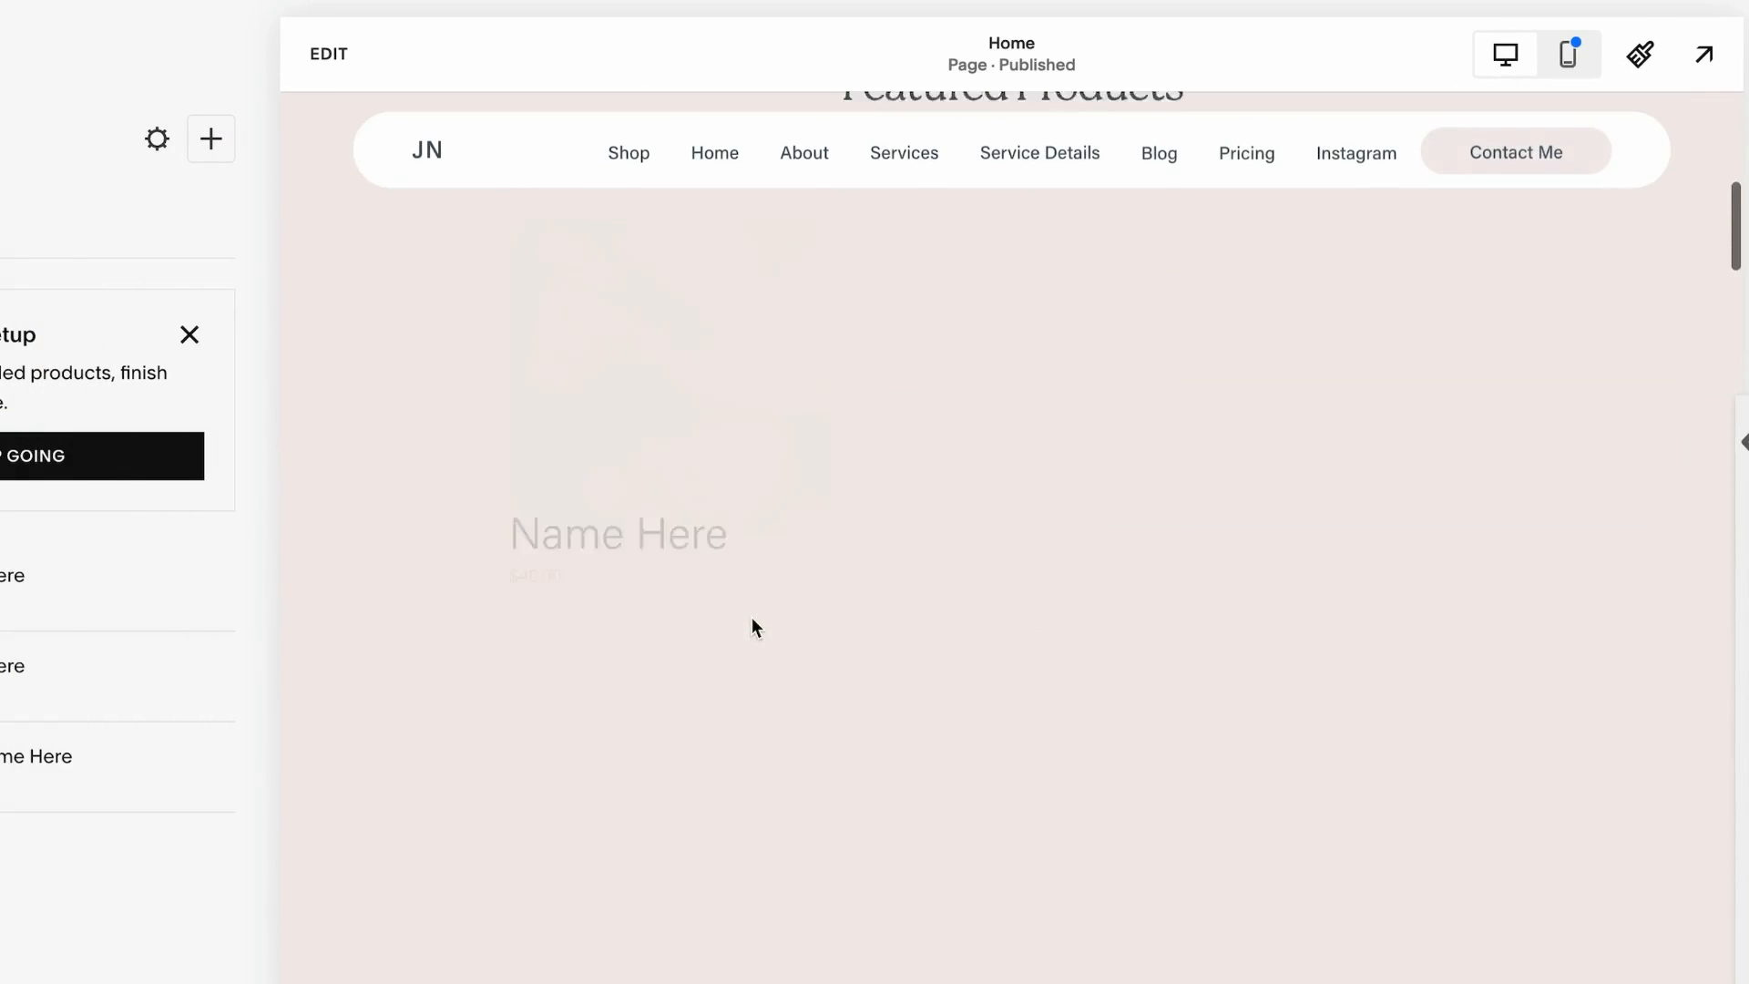
scroll(751, 615, up, 1)
click(329, 54)
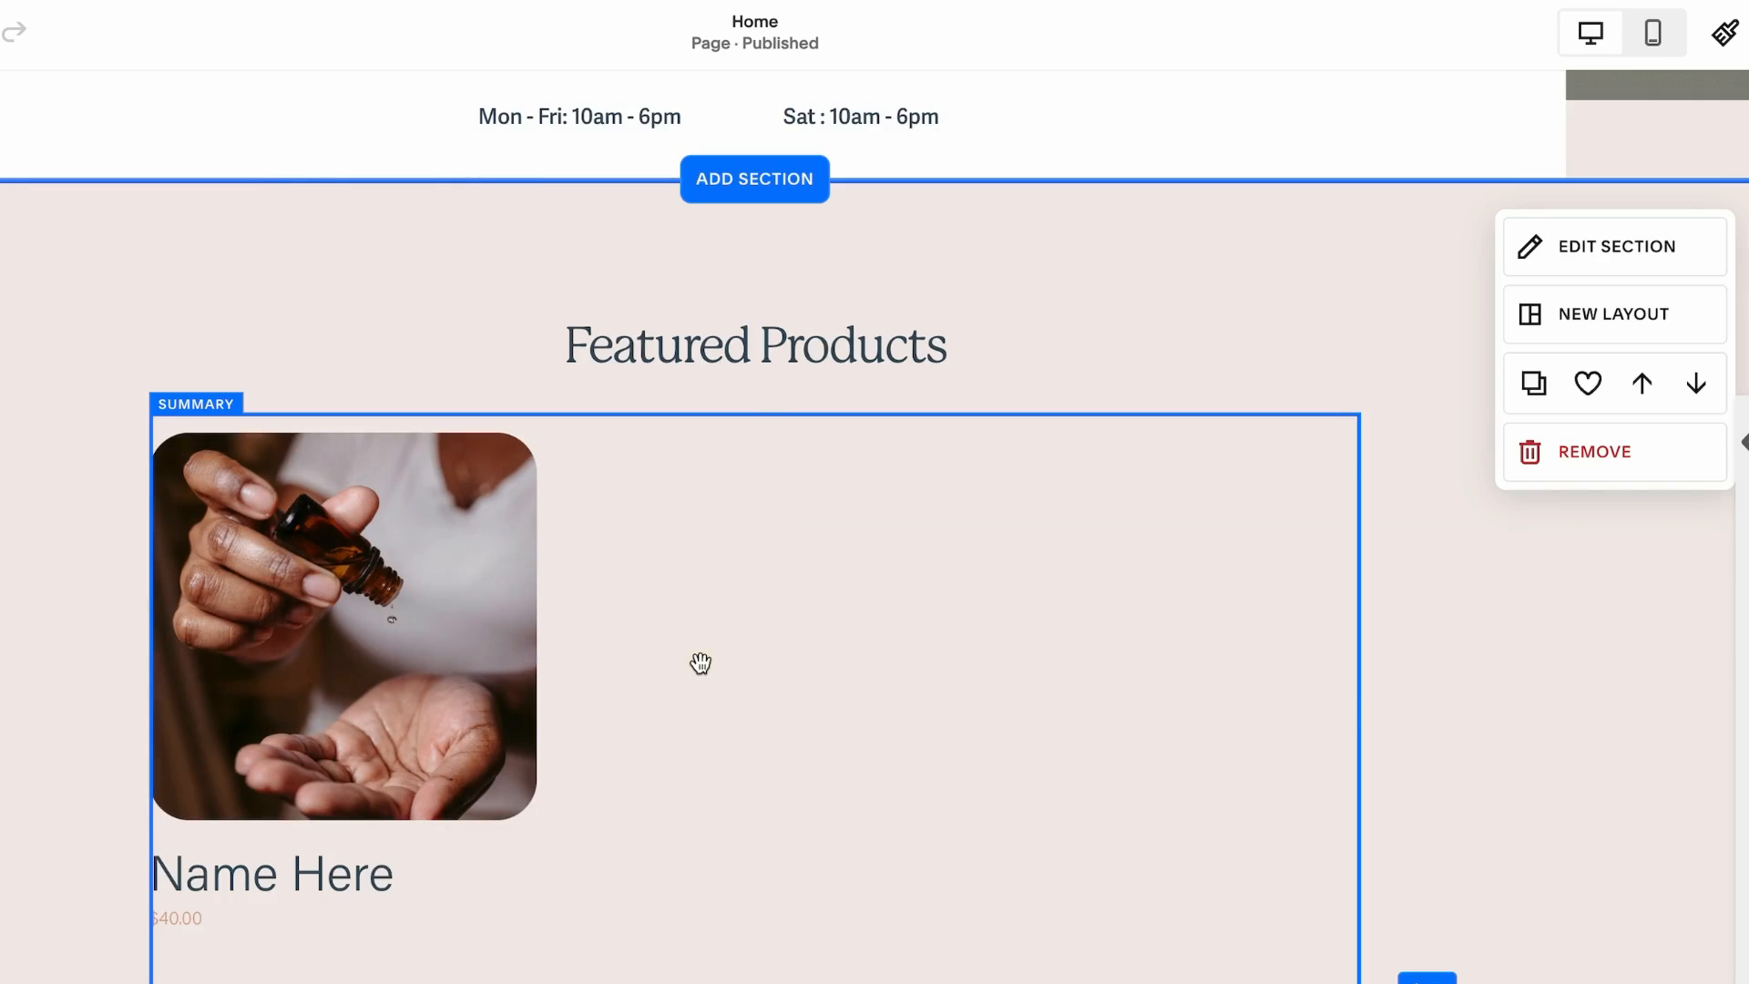
click(698, 660)
click(180, 371)
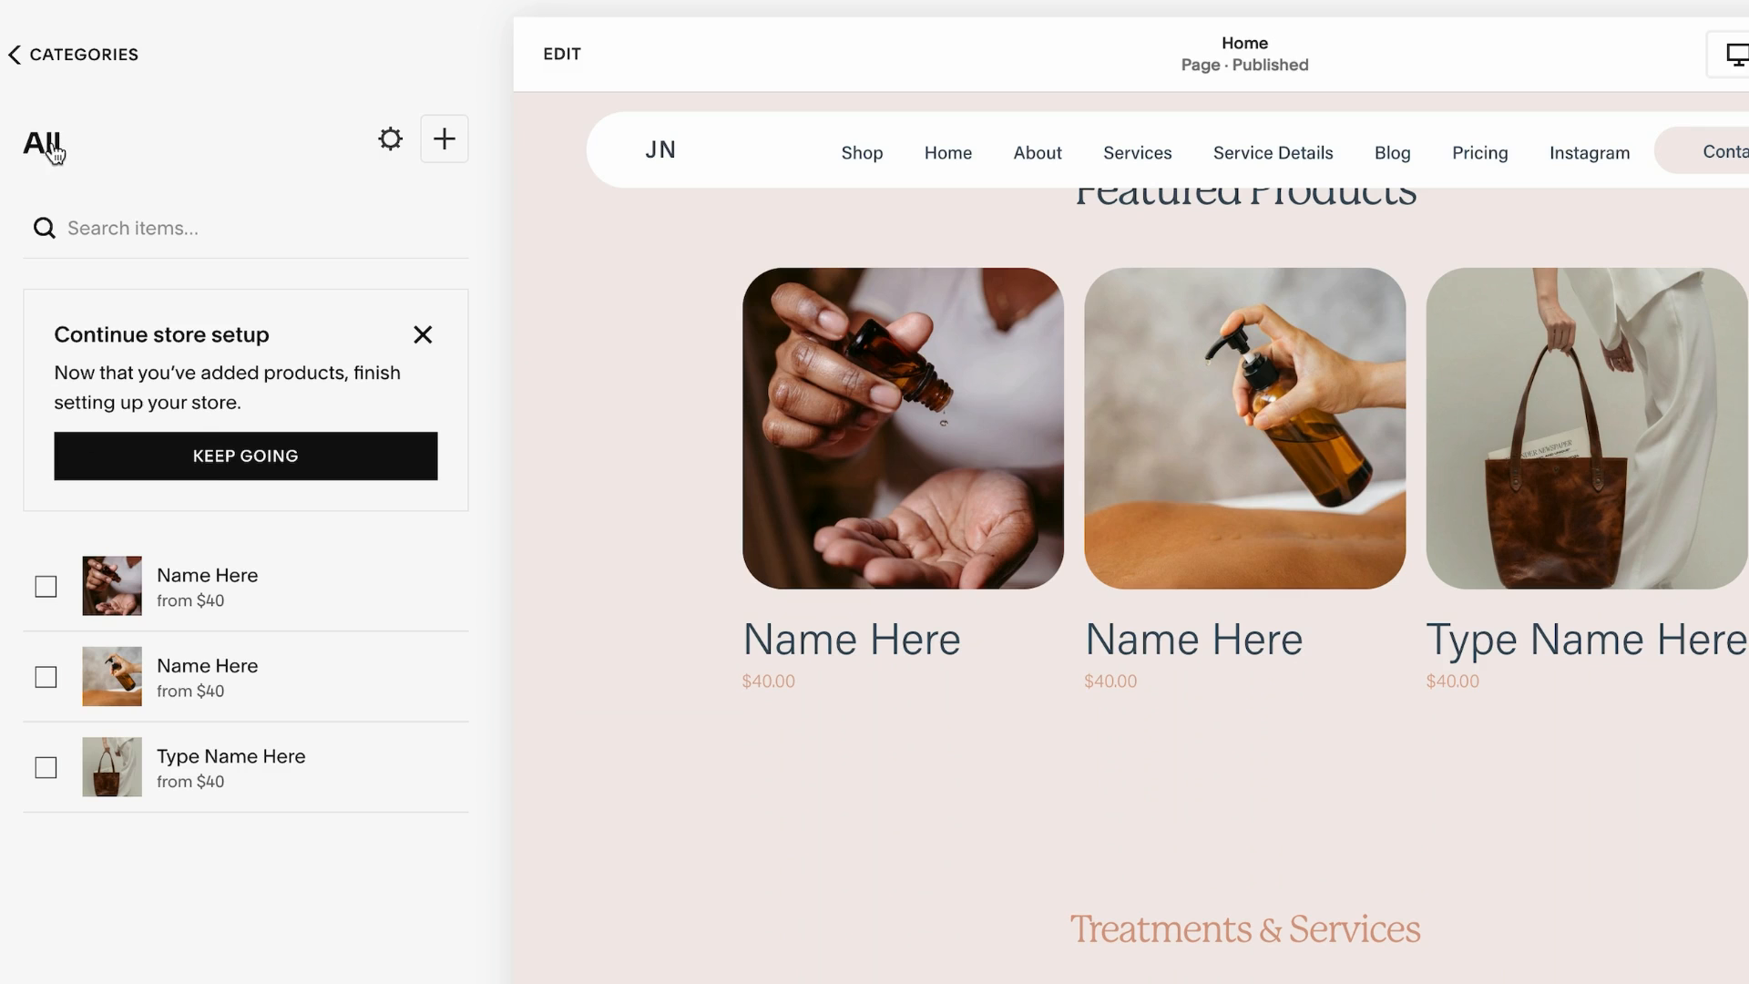
click(856, 155)
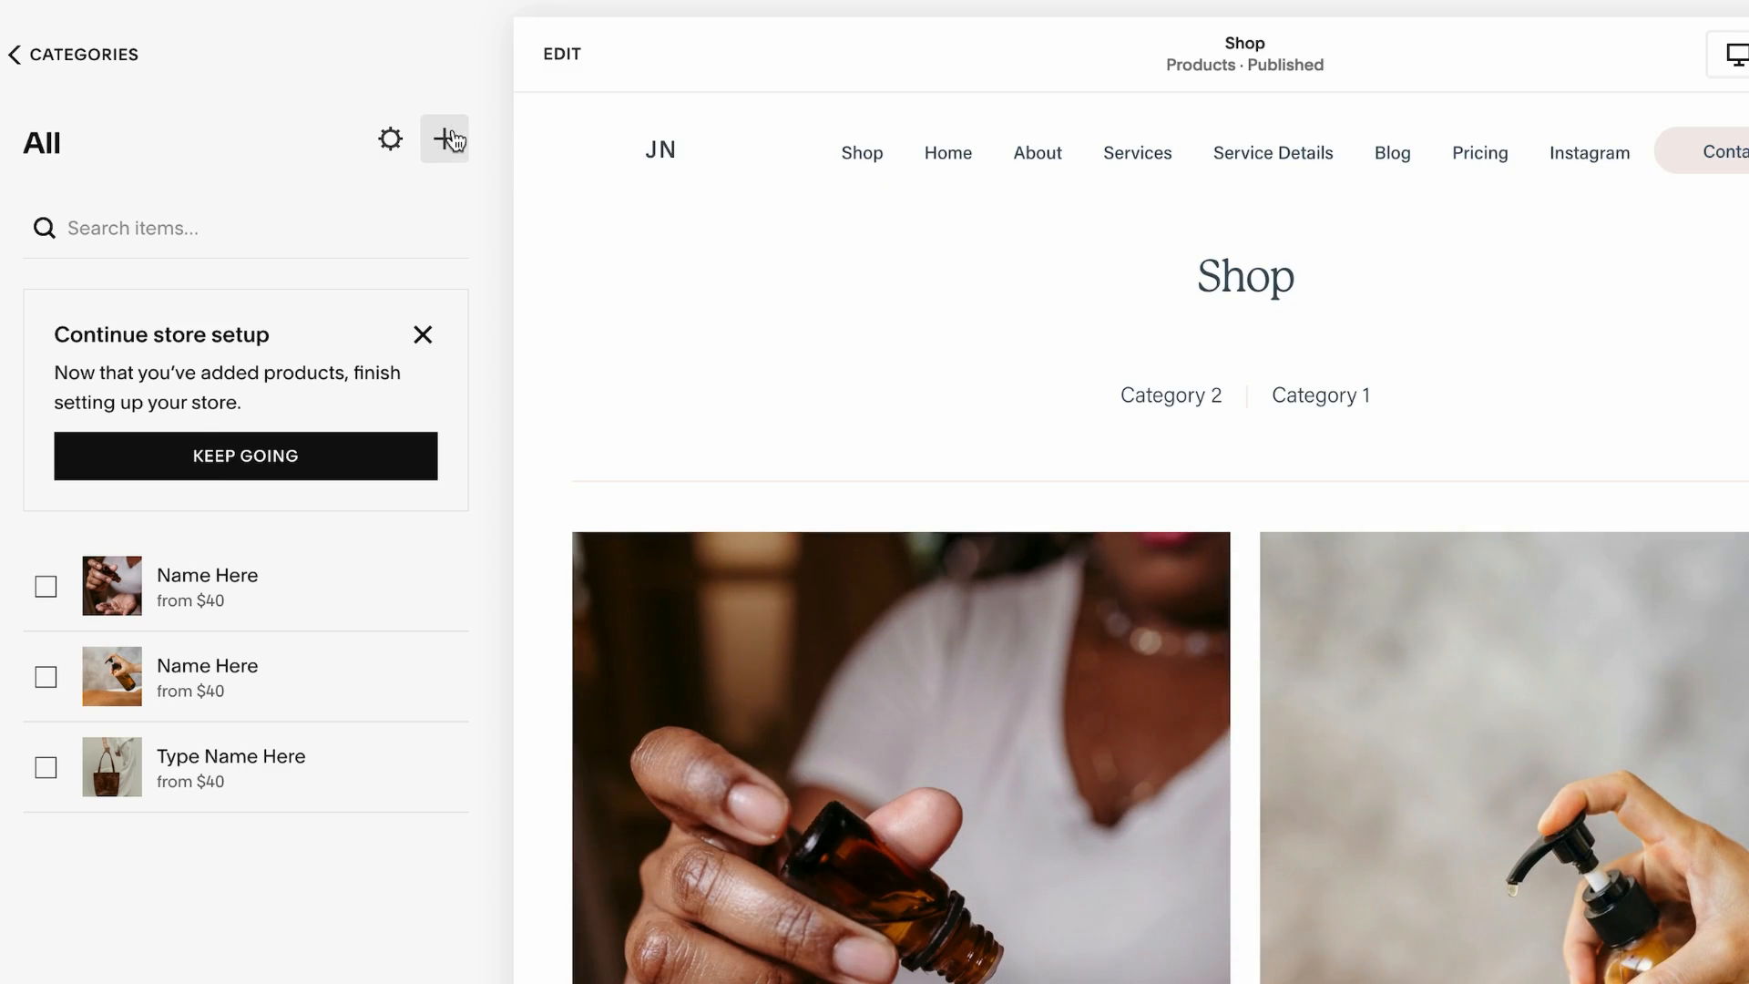
Create a new product in the Shop
click(450, 143)
click(1354, 379)
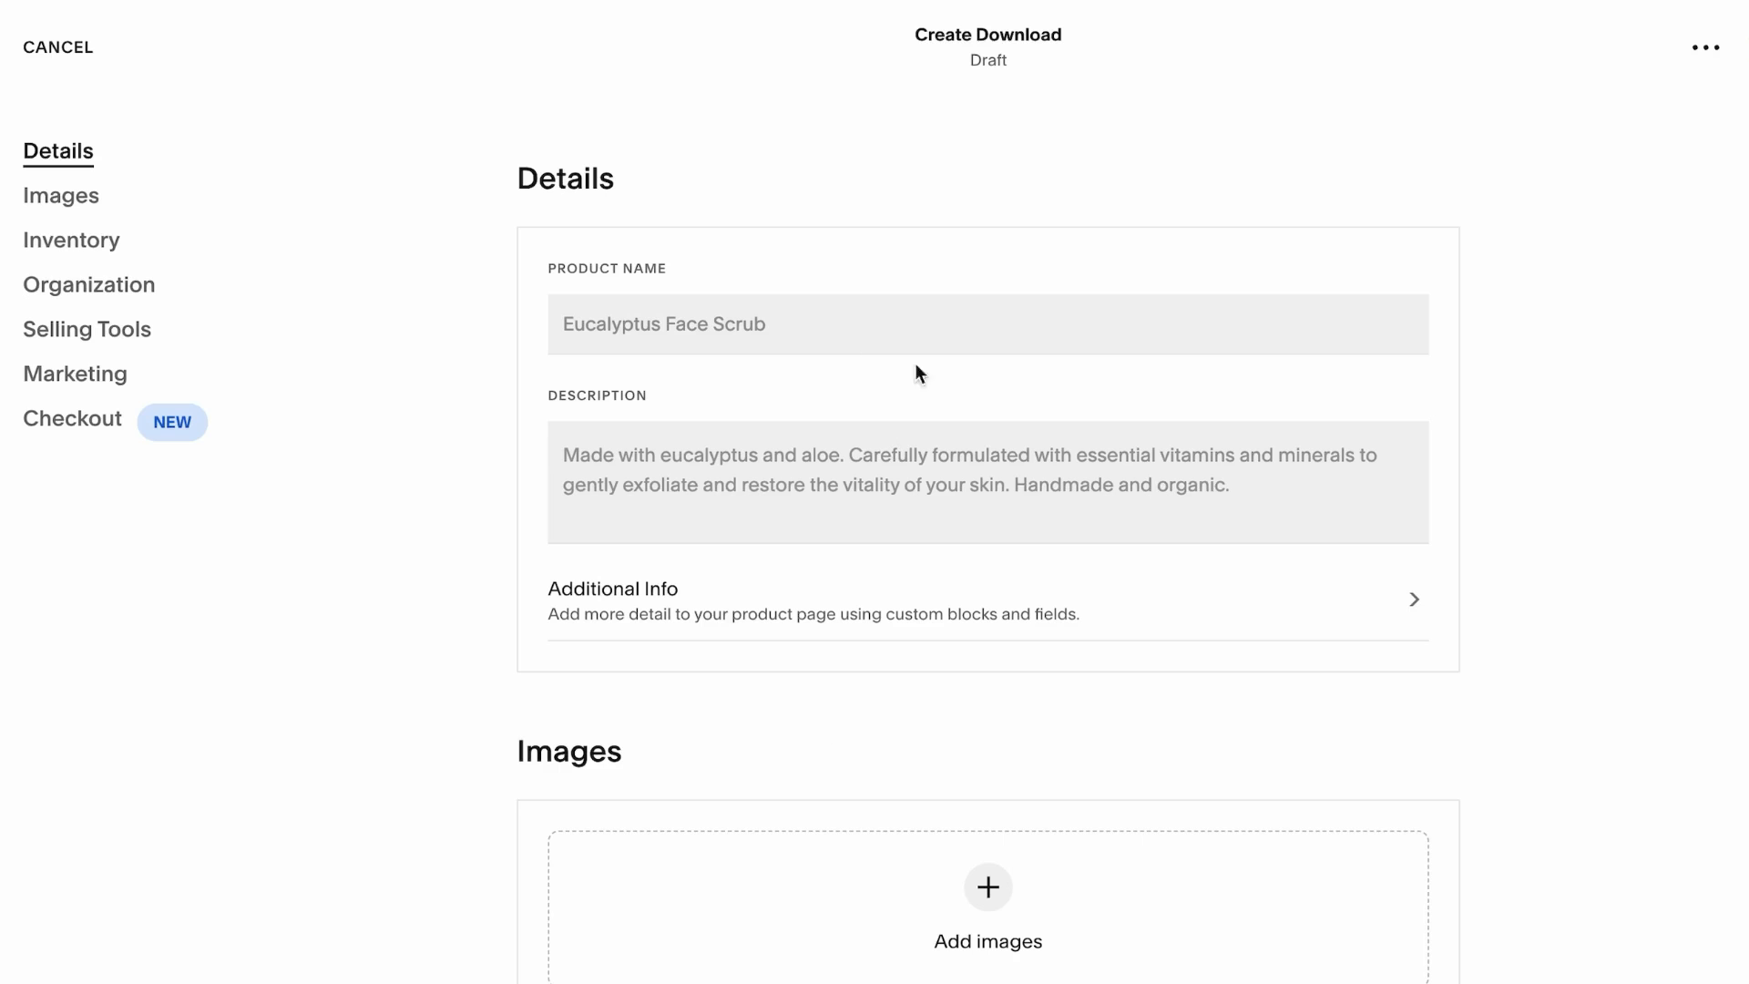
click(788, 329)
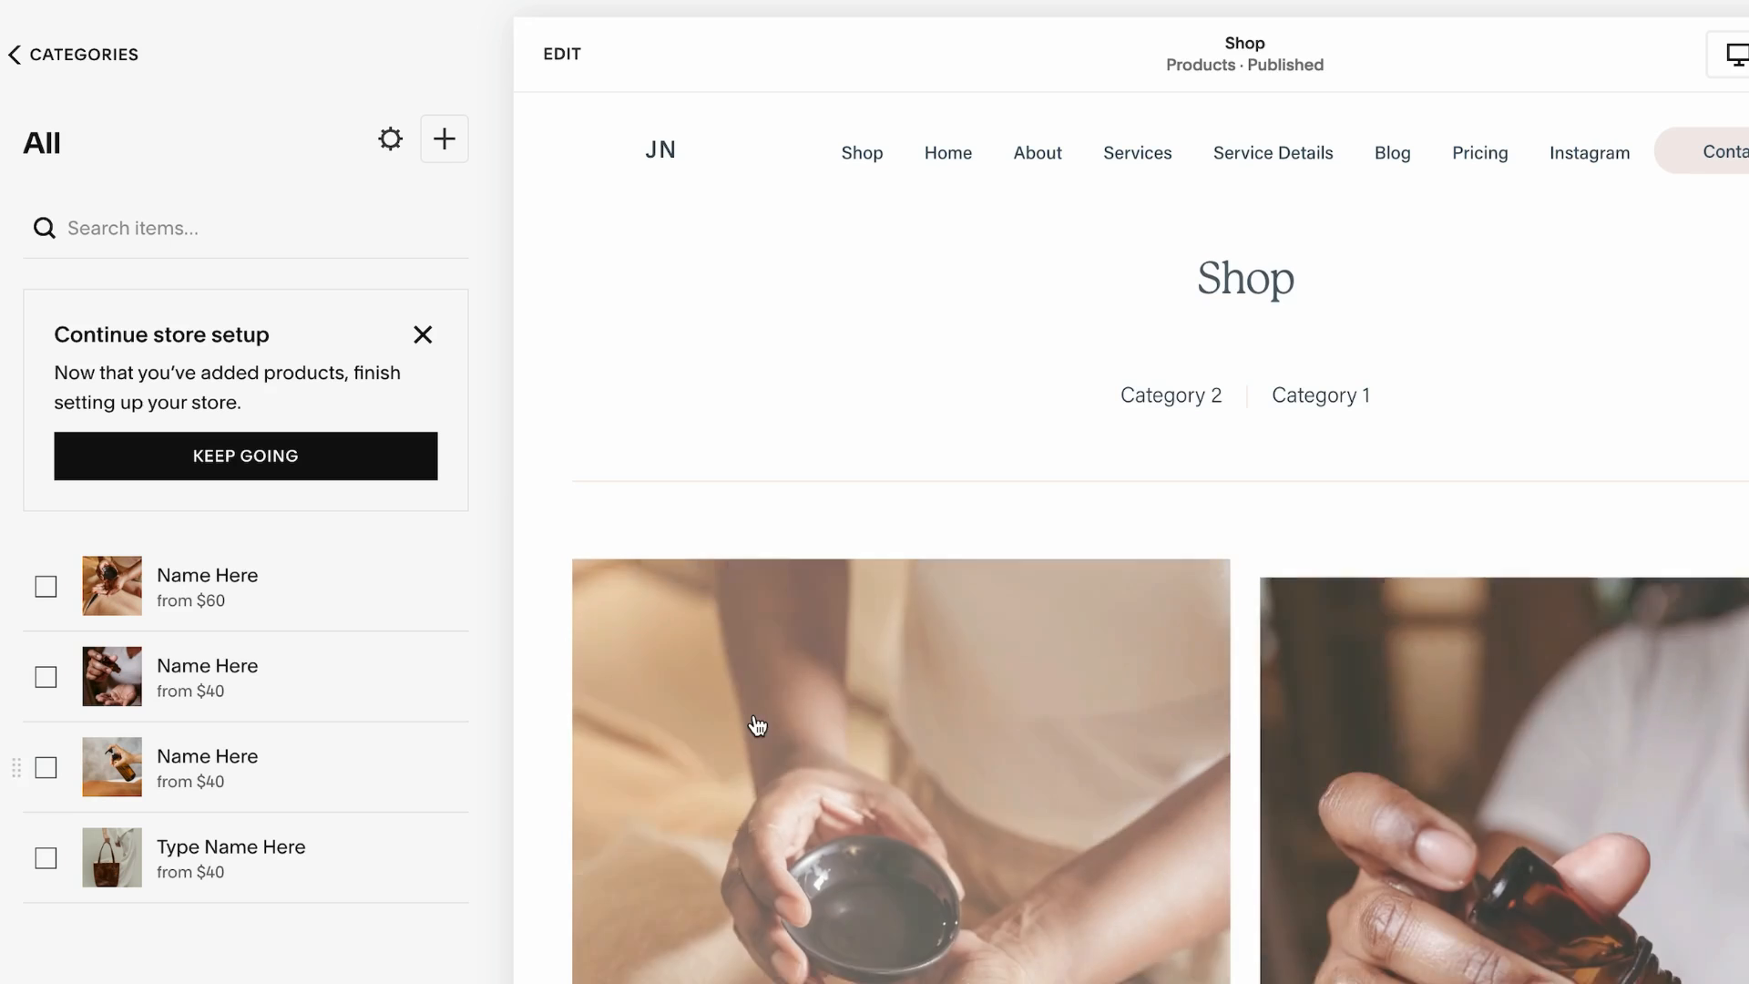
scroll(757, 725, down, 7)
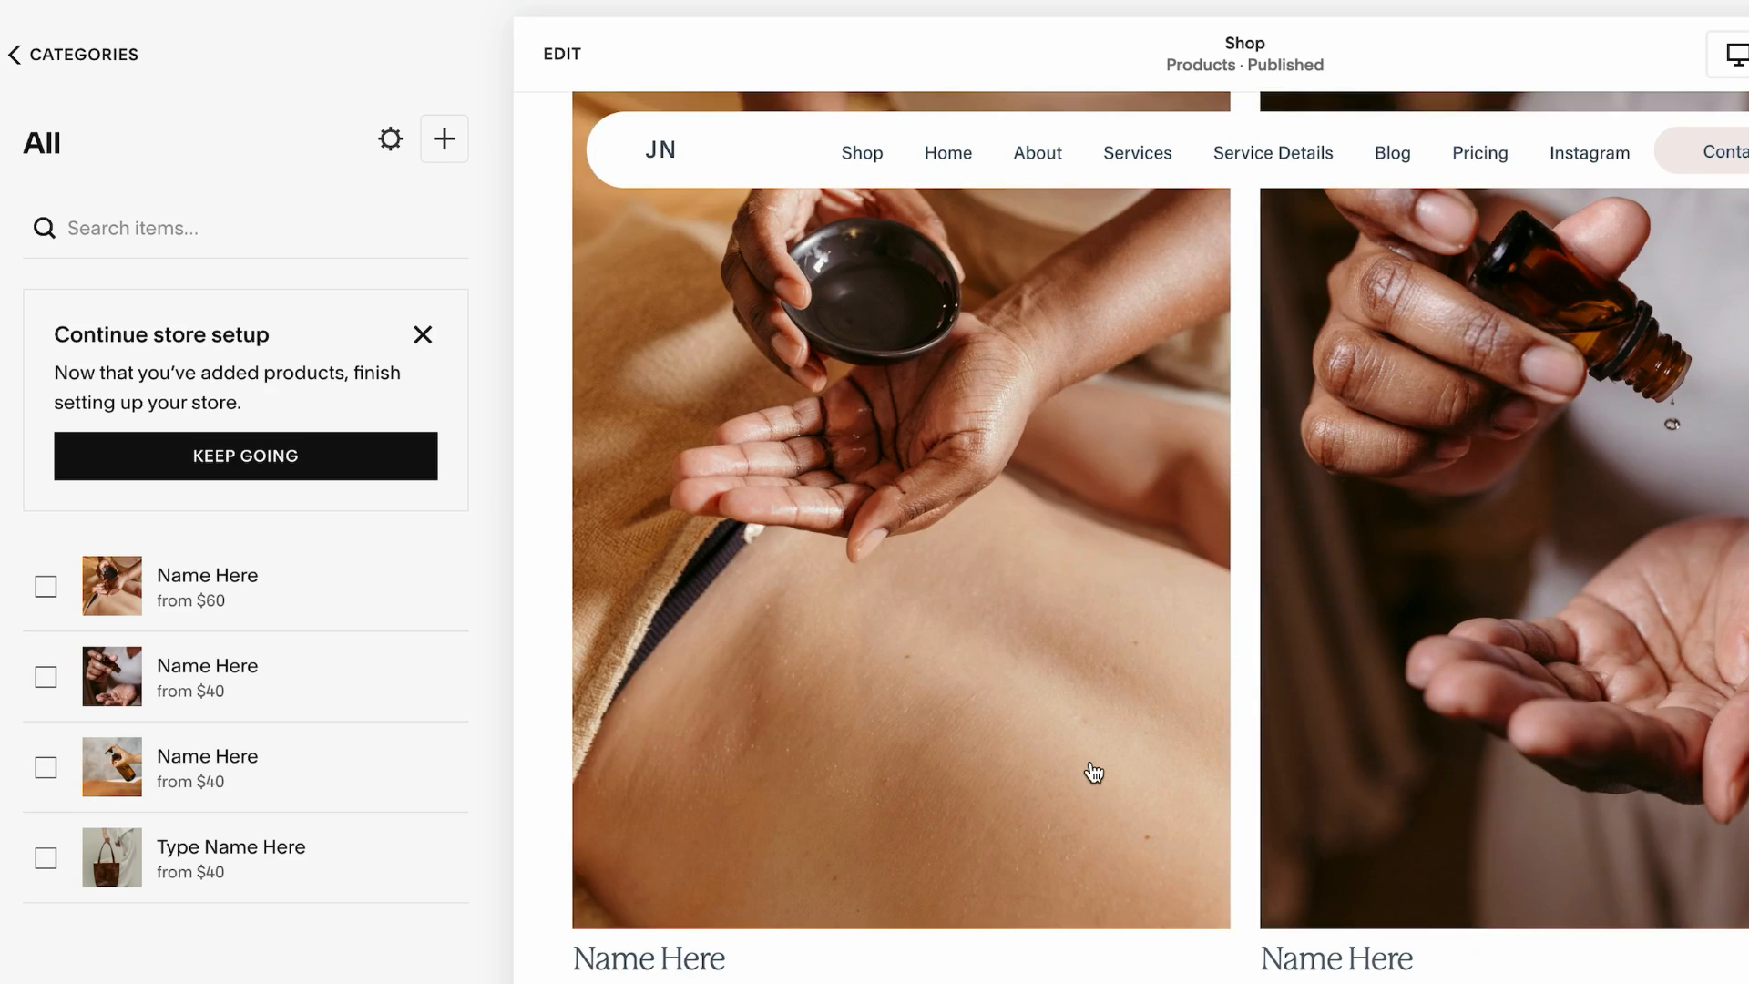
Return to the home page, check the Featured Products carousel, and open the new product's page from it
click(666, 155)
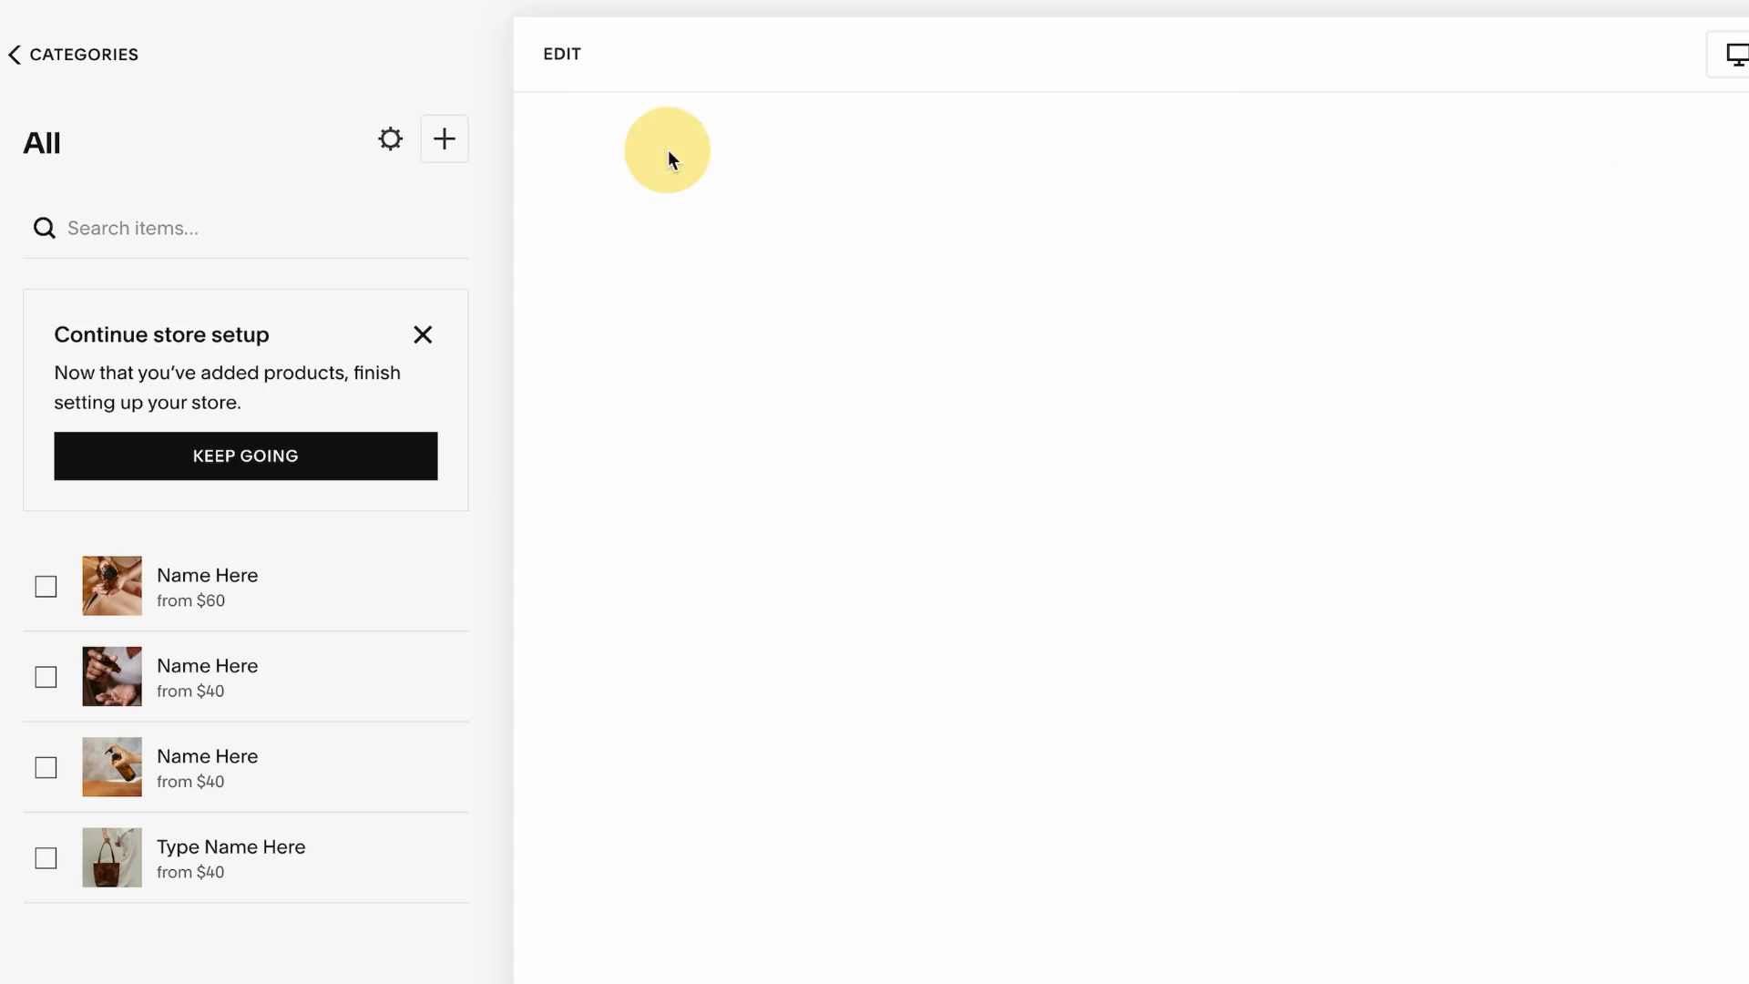
scroll(992, 644, down, 7)
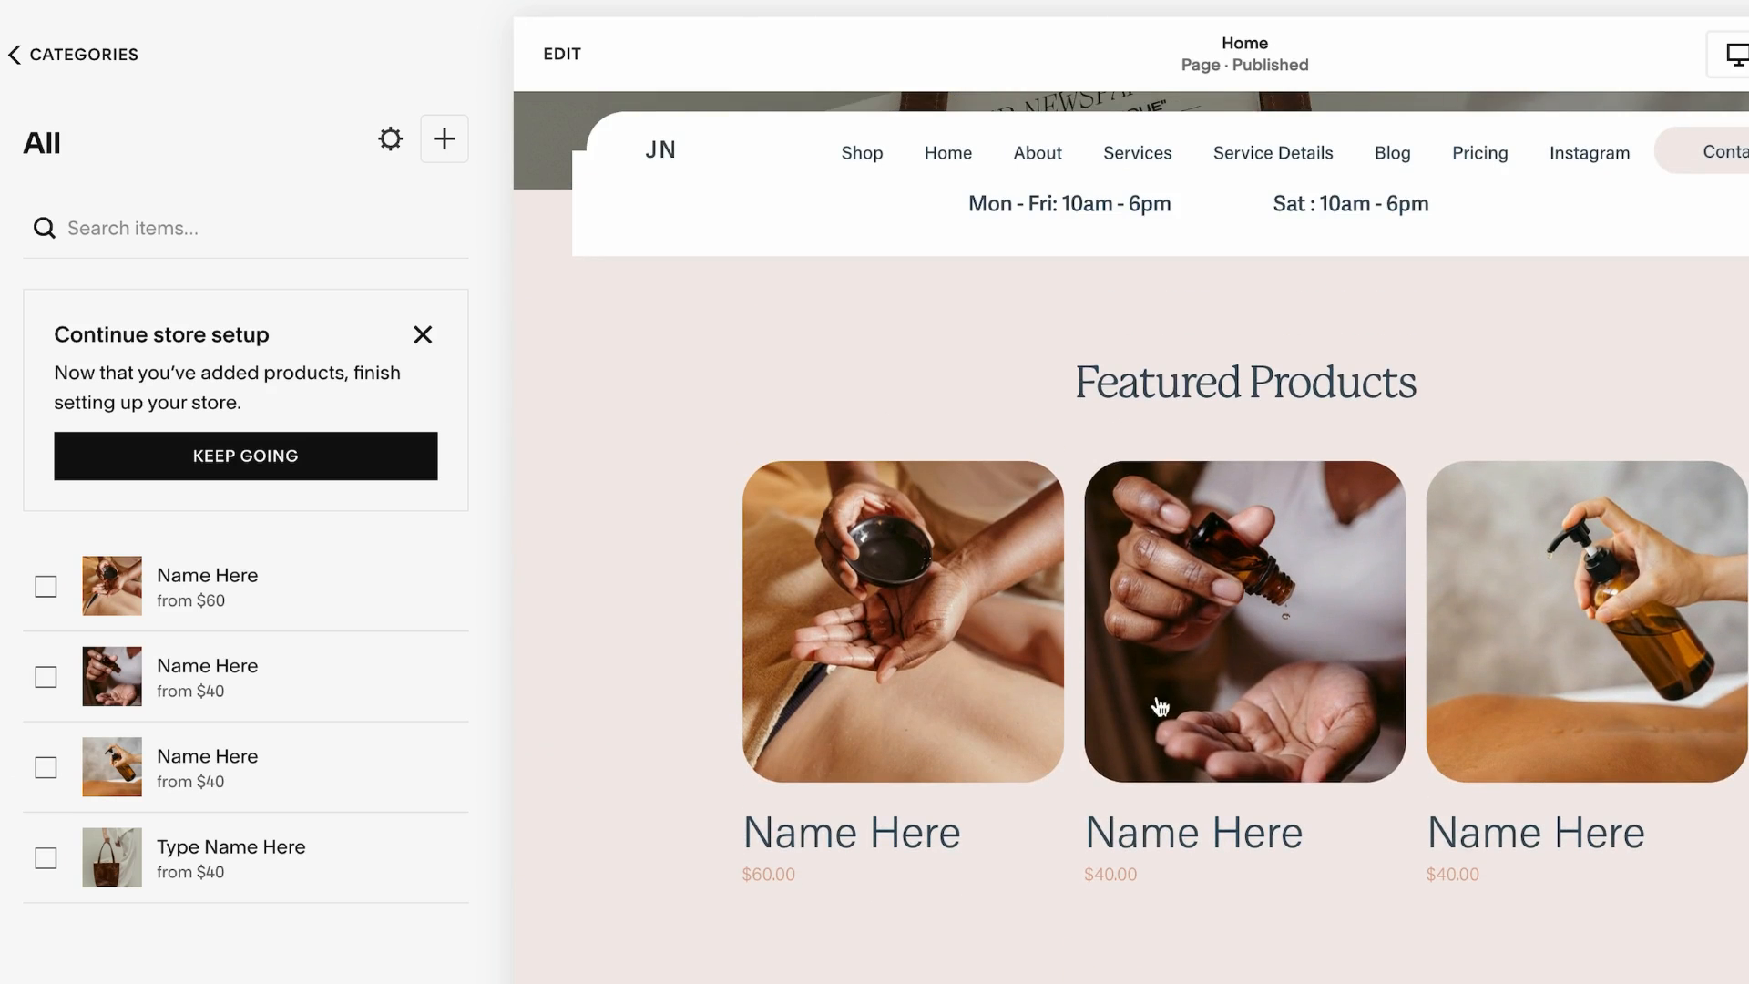
click(562, 54)
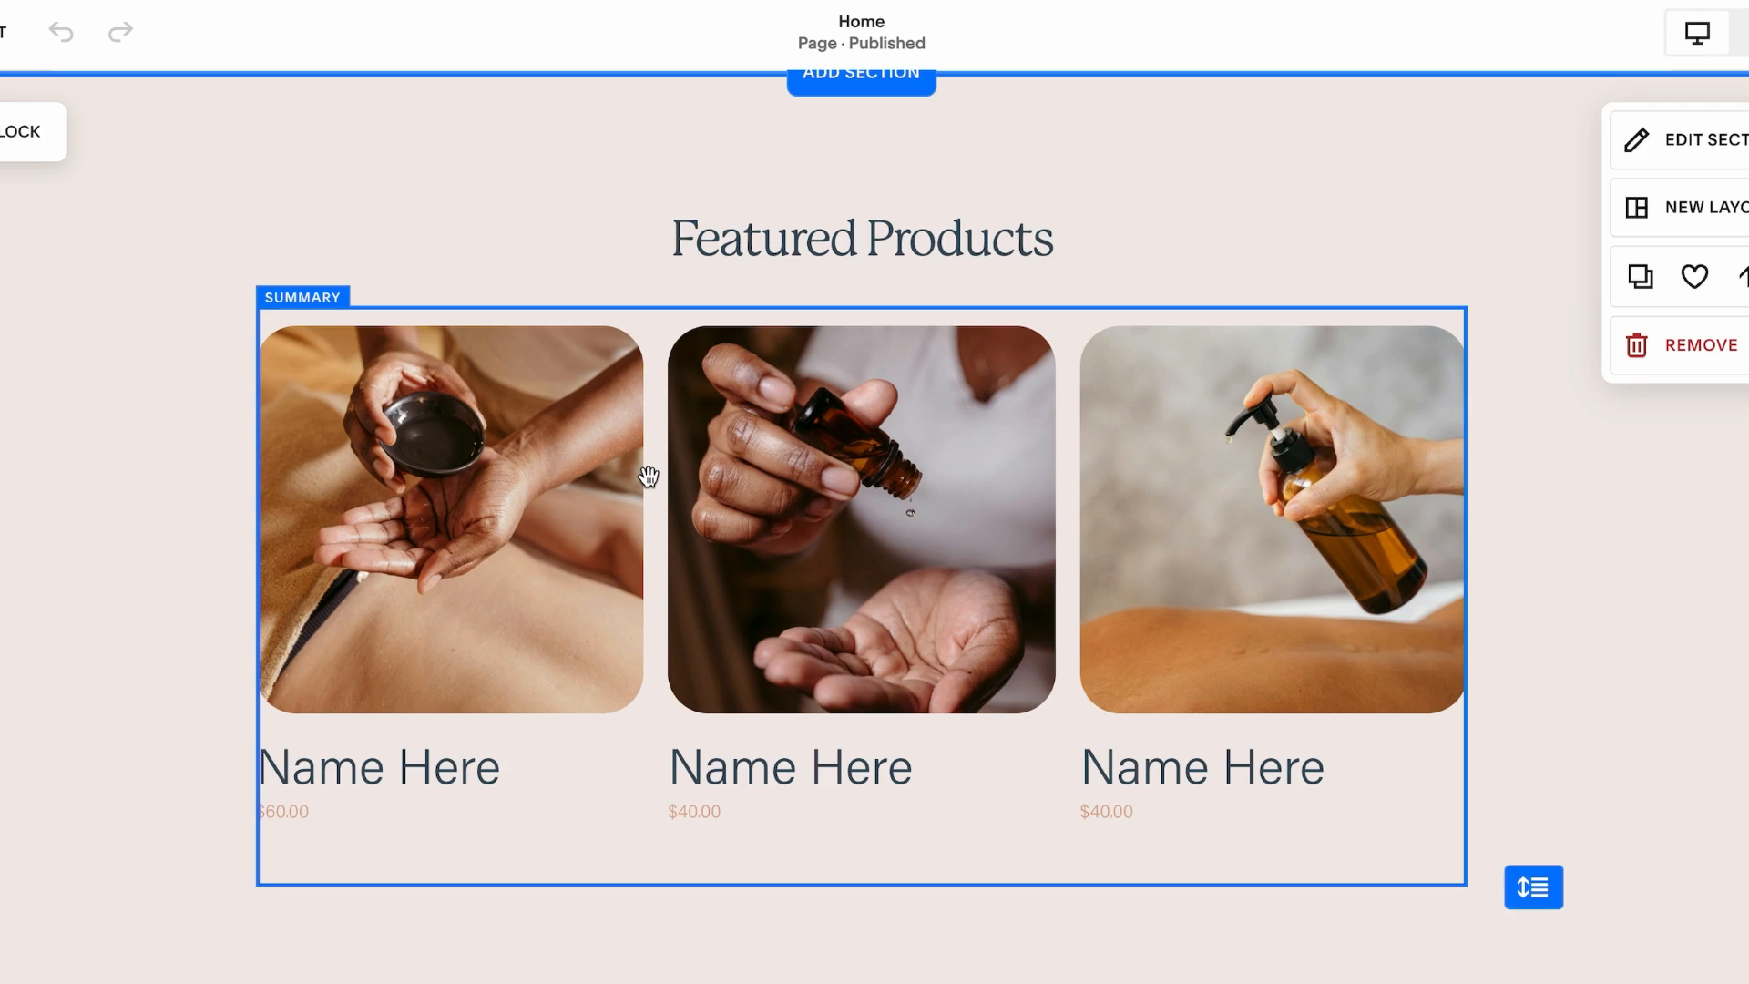
click(265, 284)
click(279, 245)
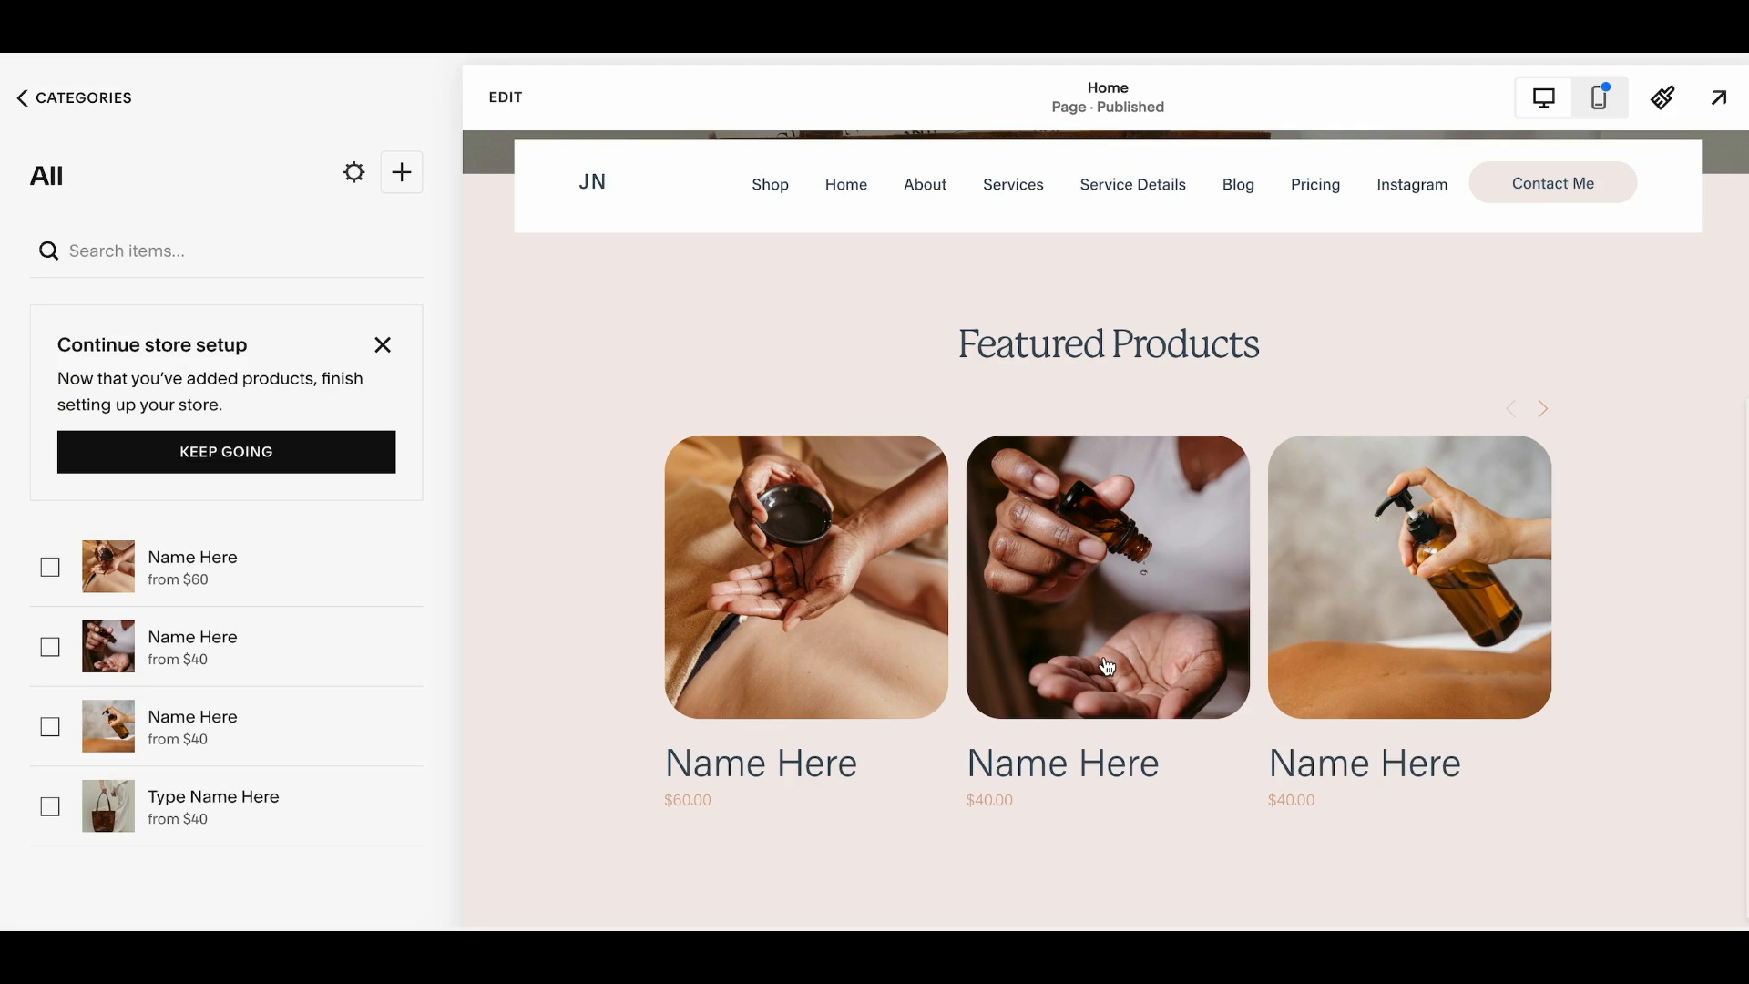
click(824, 707)
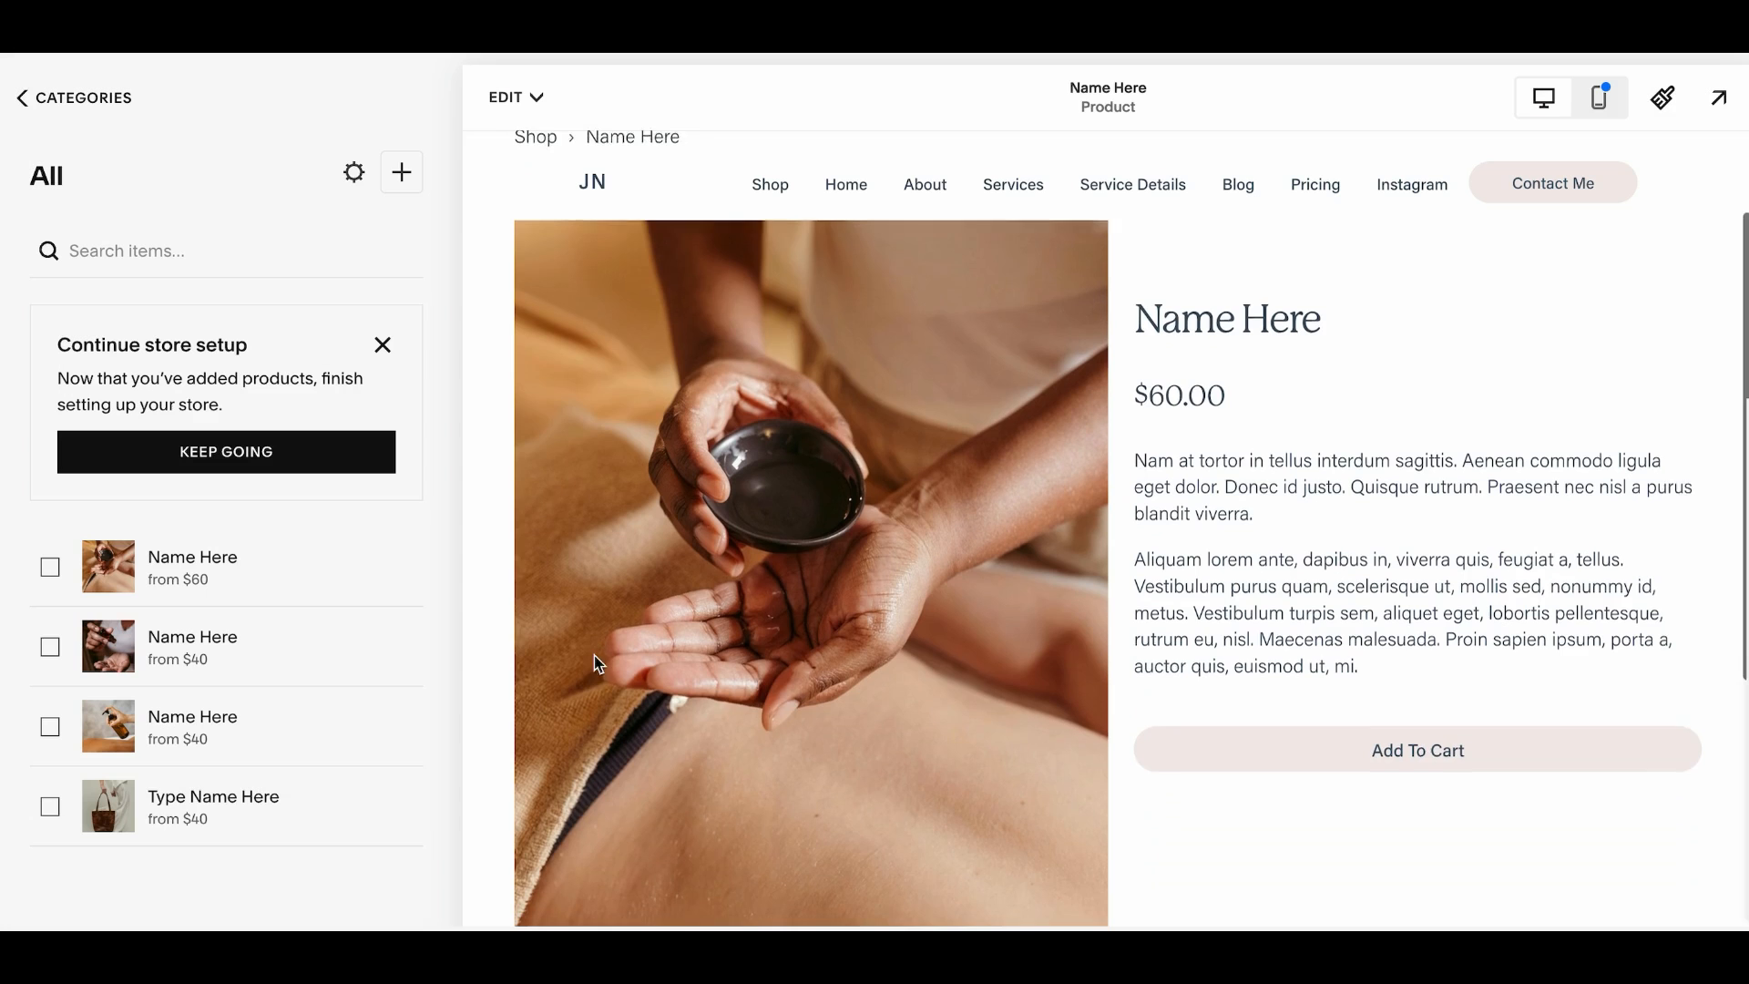
Enable Product Quick View in the Featured Products block's design settings and save the page
scroll(598, 663, down, 1)
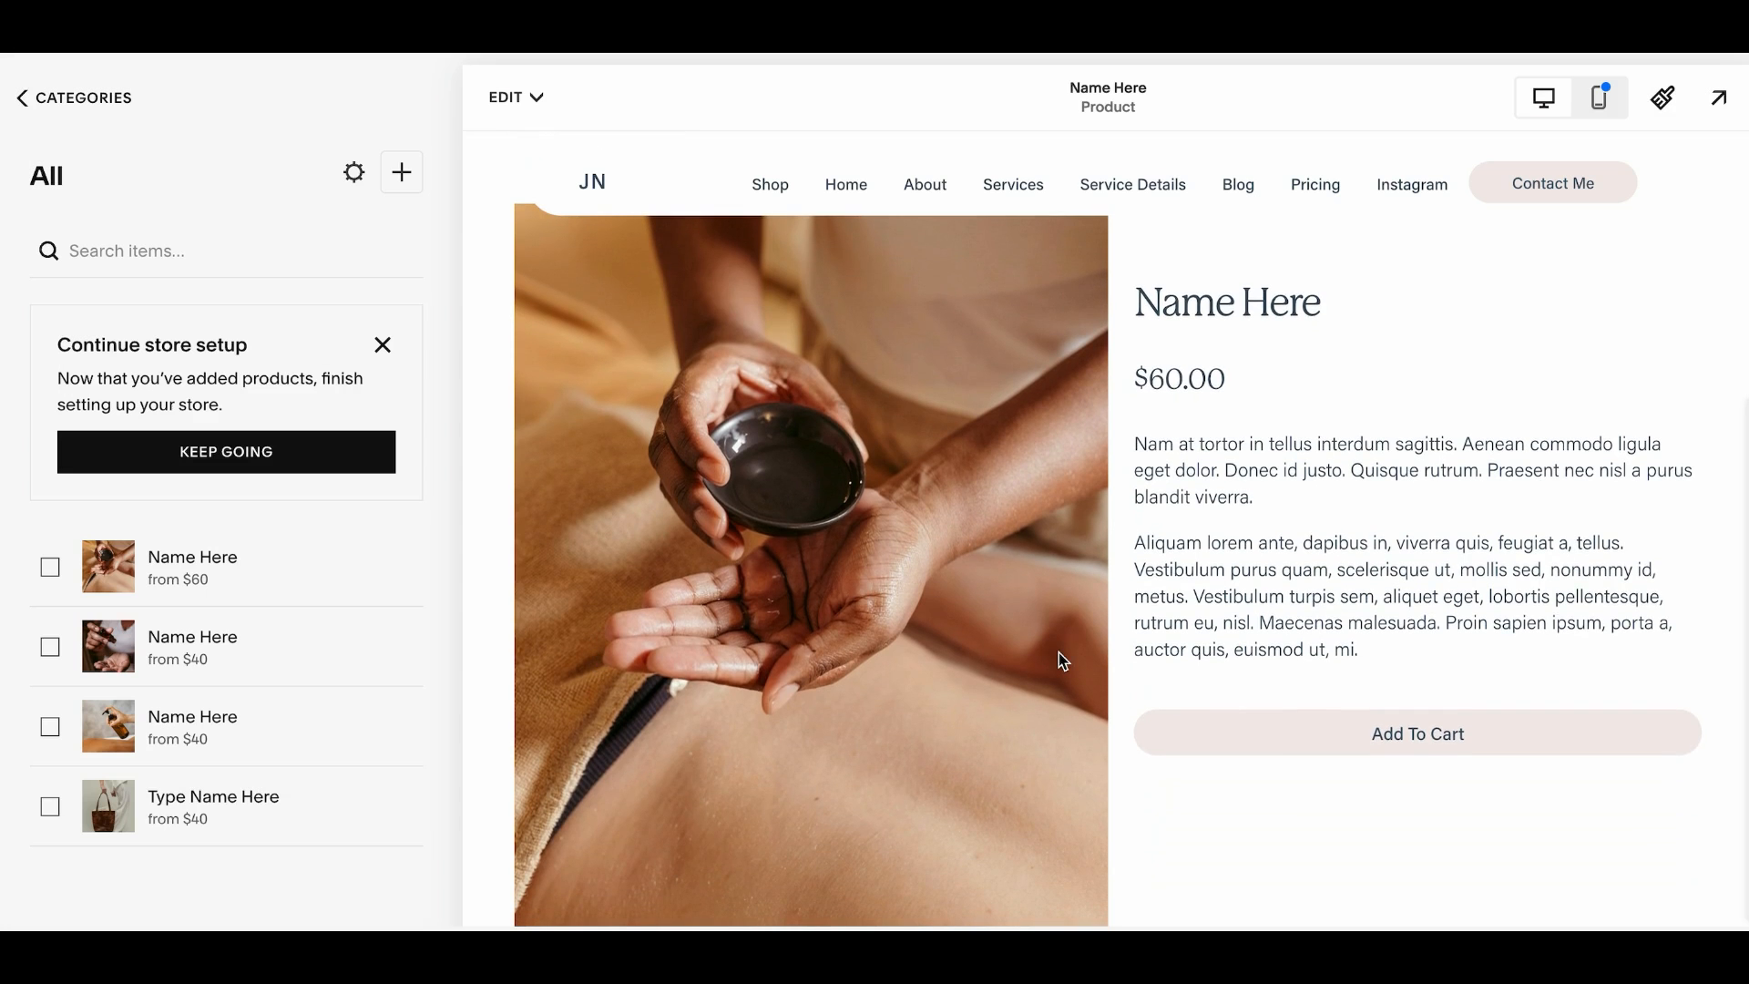
scroll(1058, 652, down, 5)
scroll(1058, 660, up, 7)
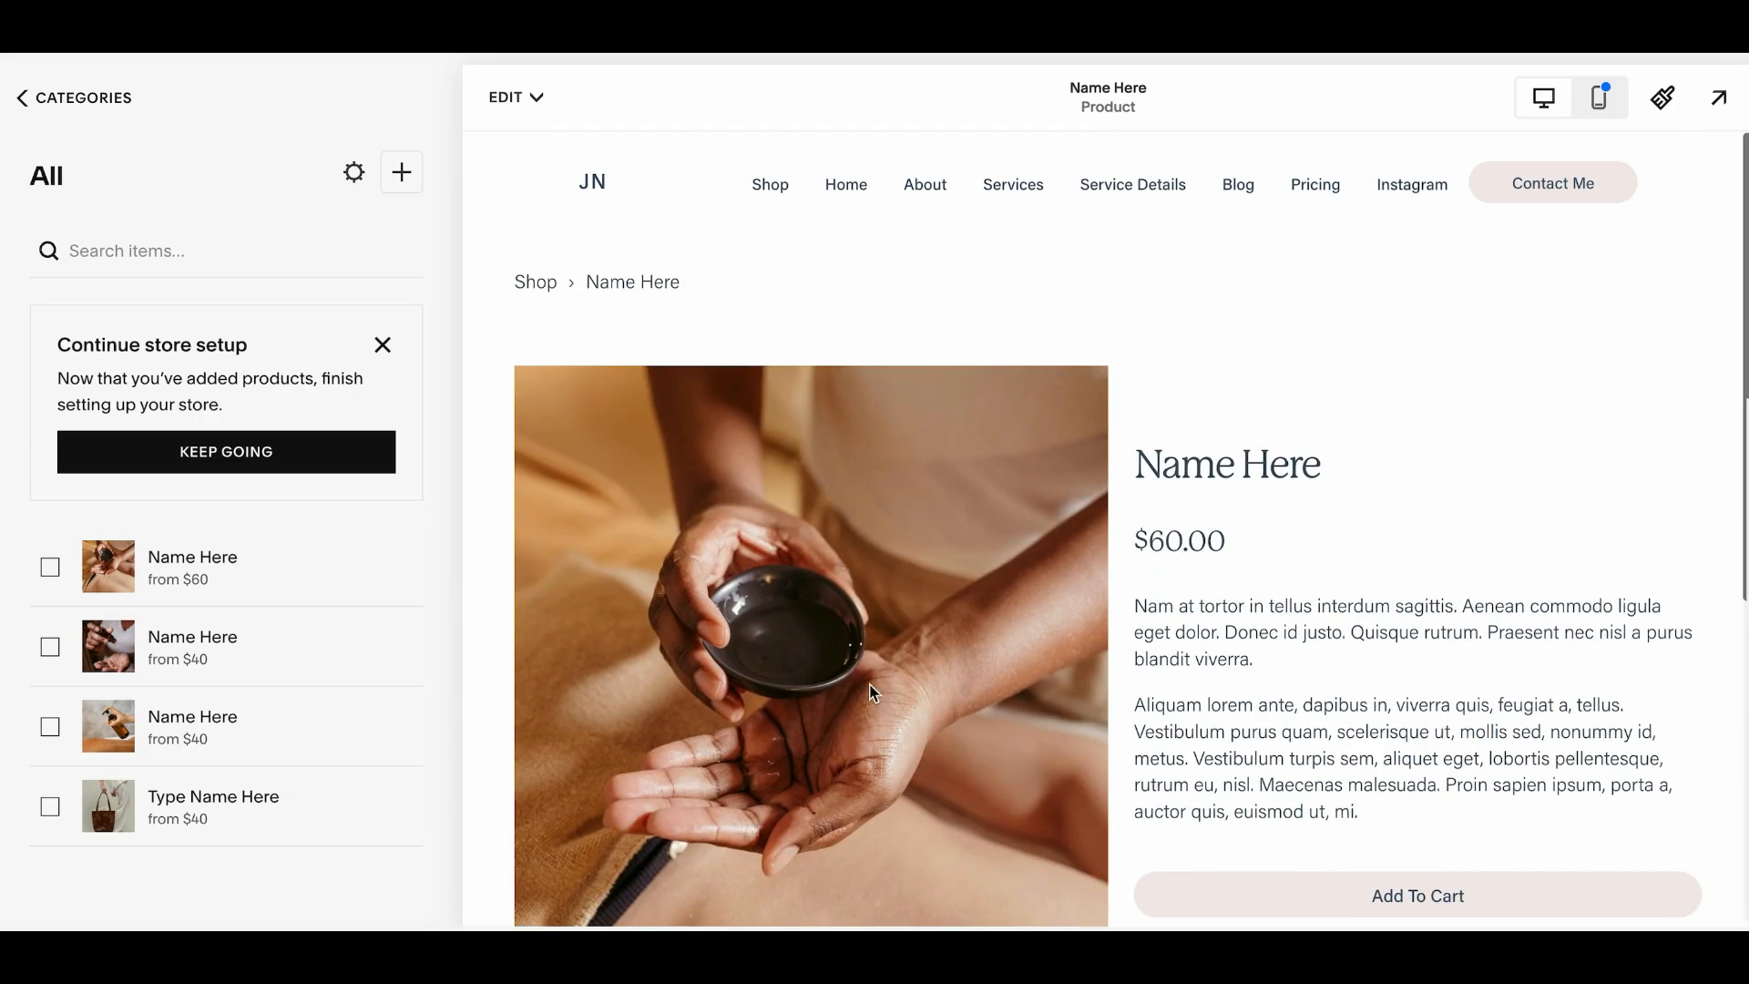
scroll(1241, 595, down, 3)
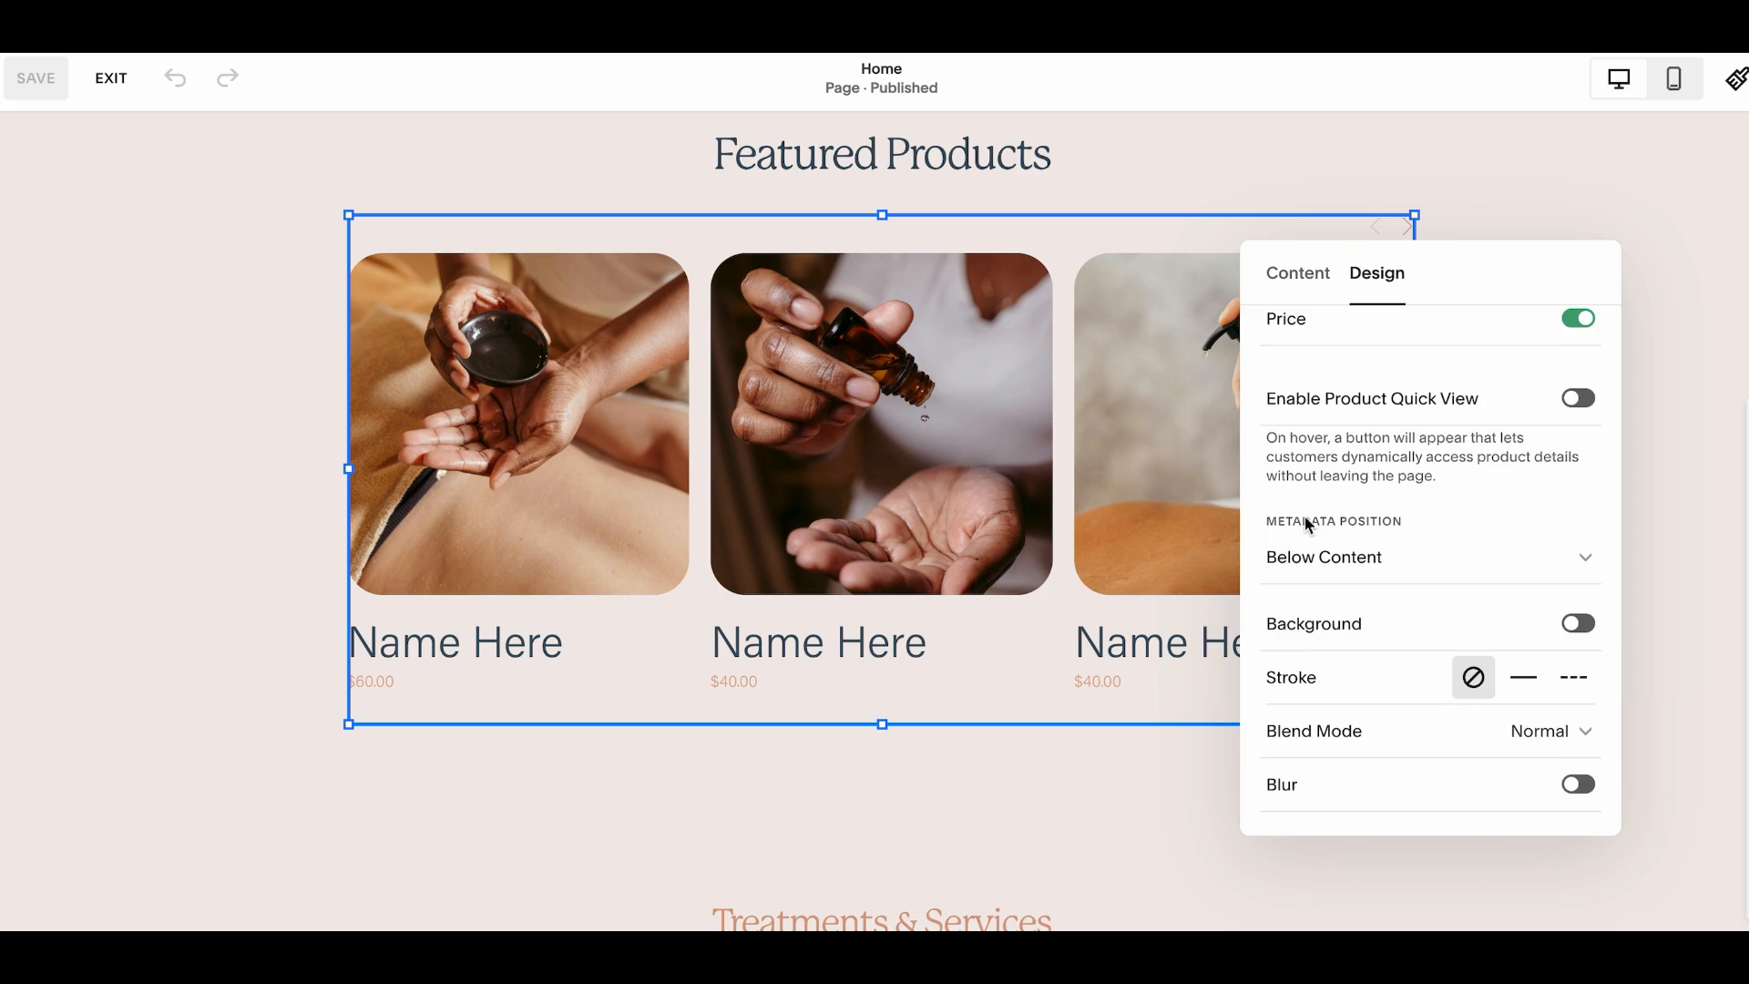
scroll(1303, 516, up, 1)
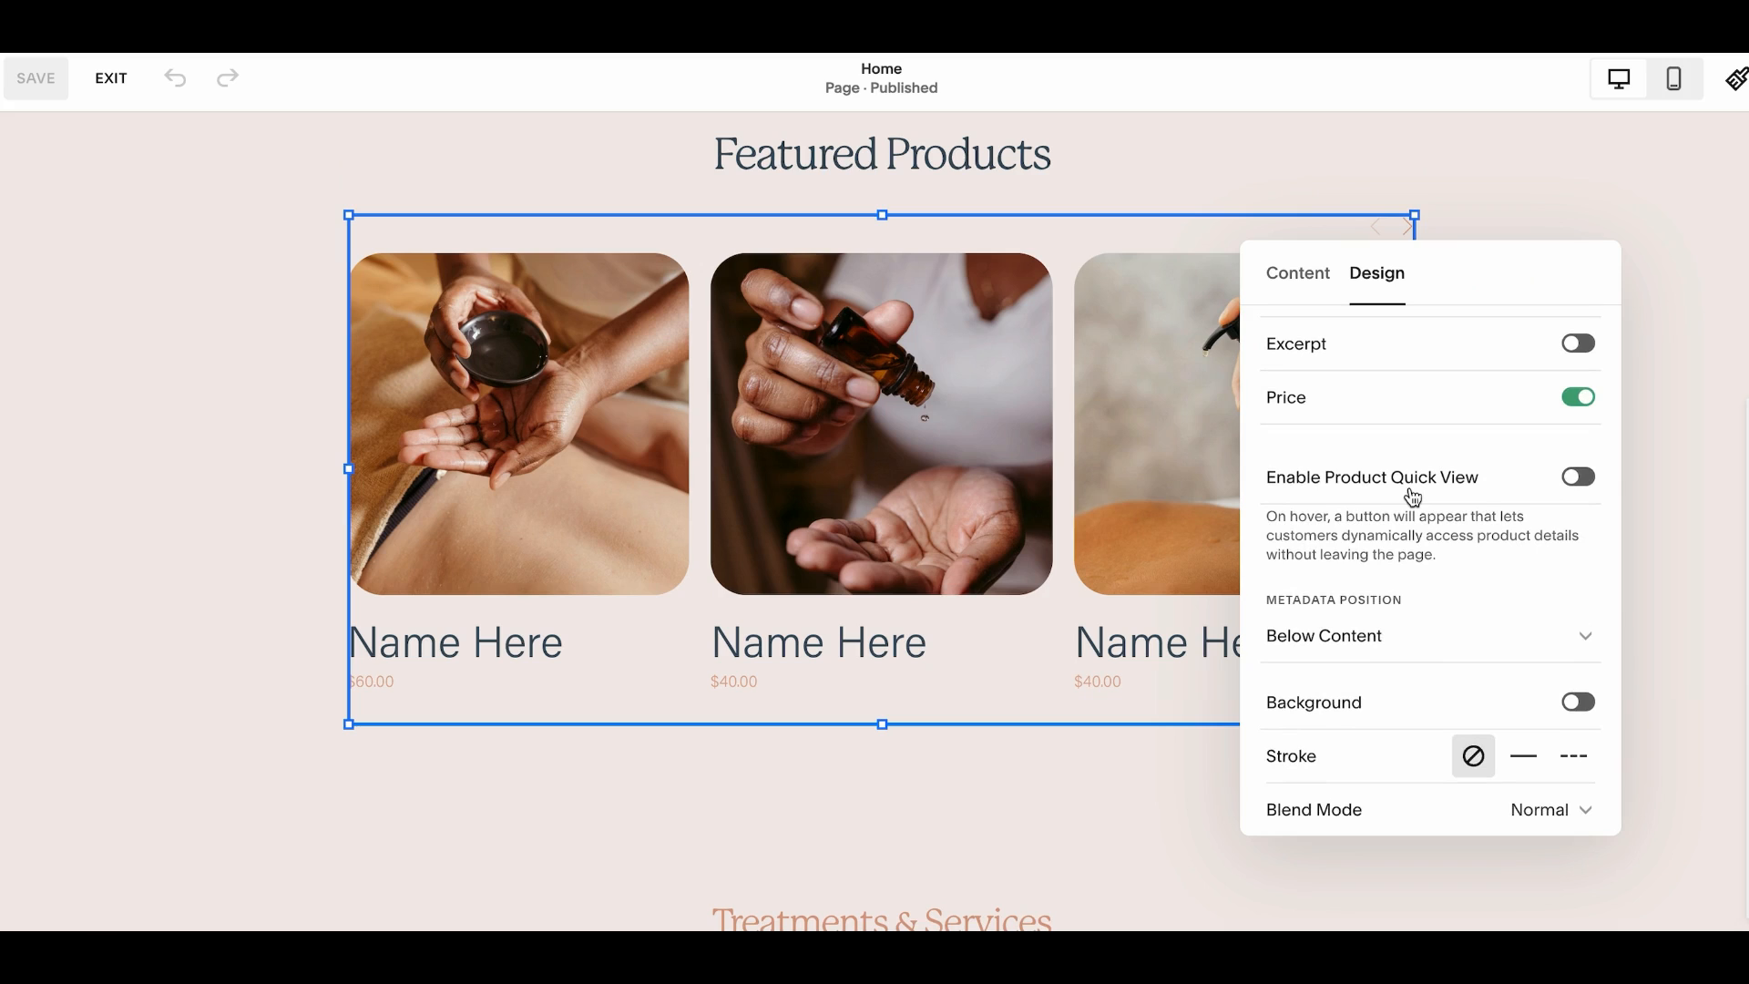
click(1580, 476)
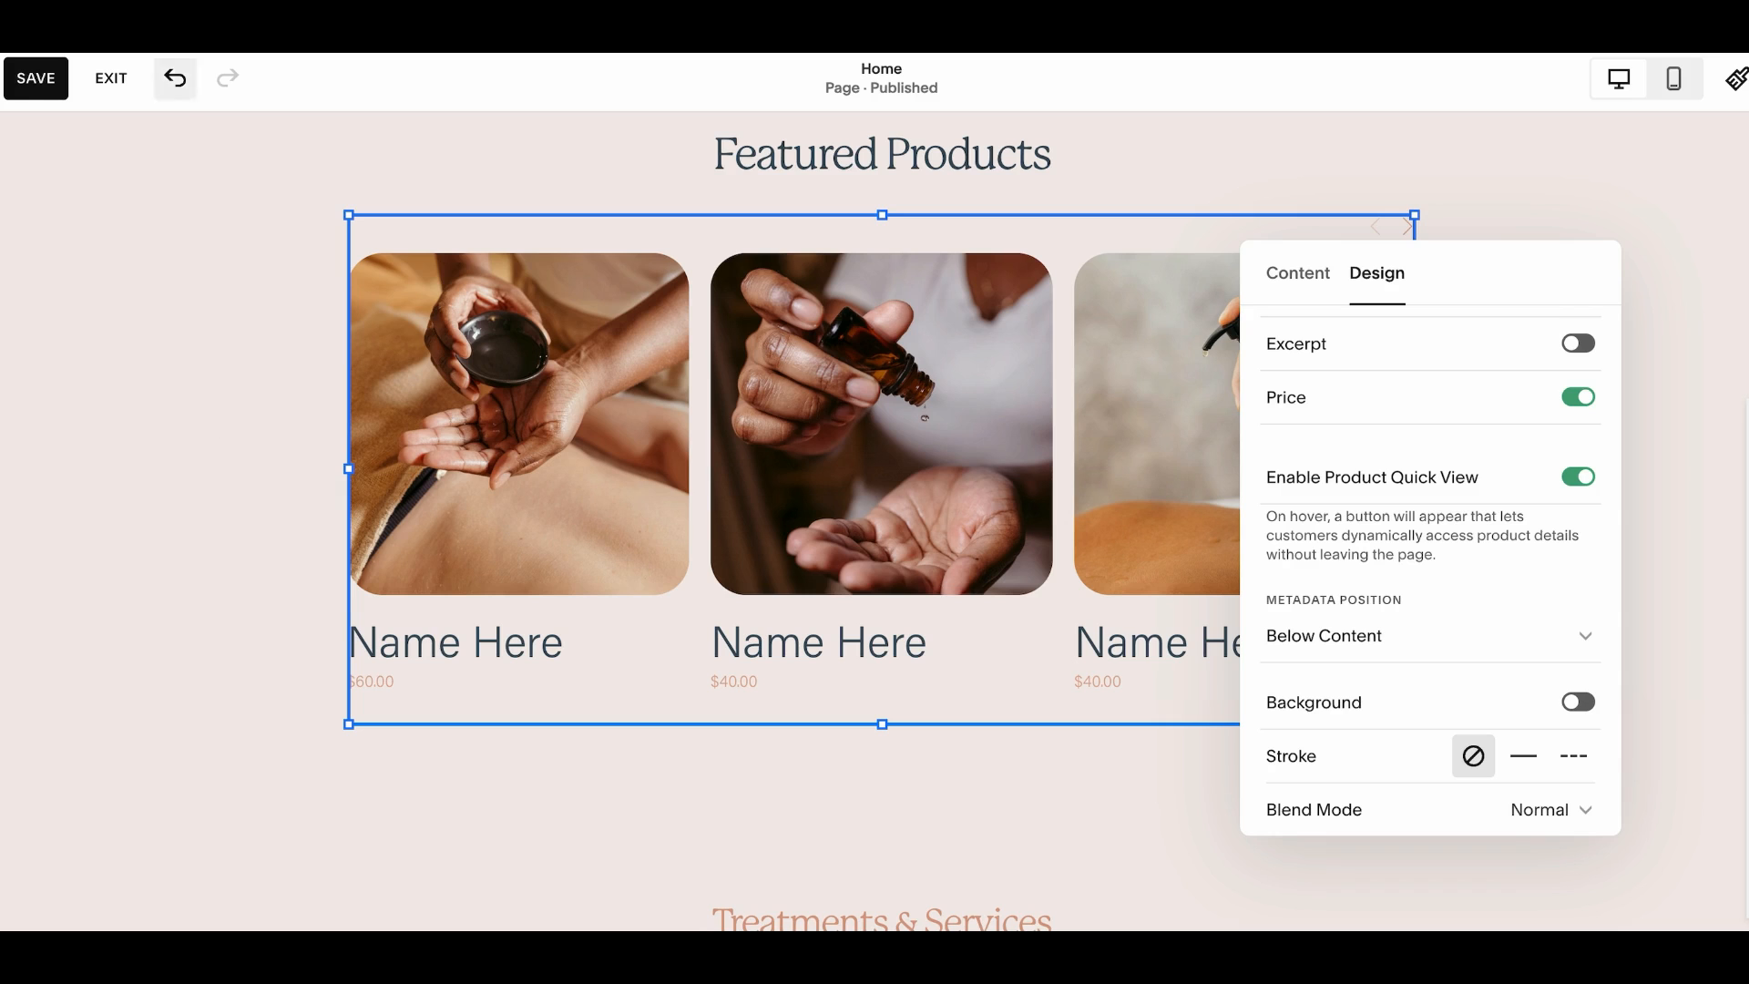
click(34, 80)
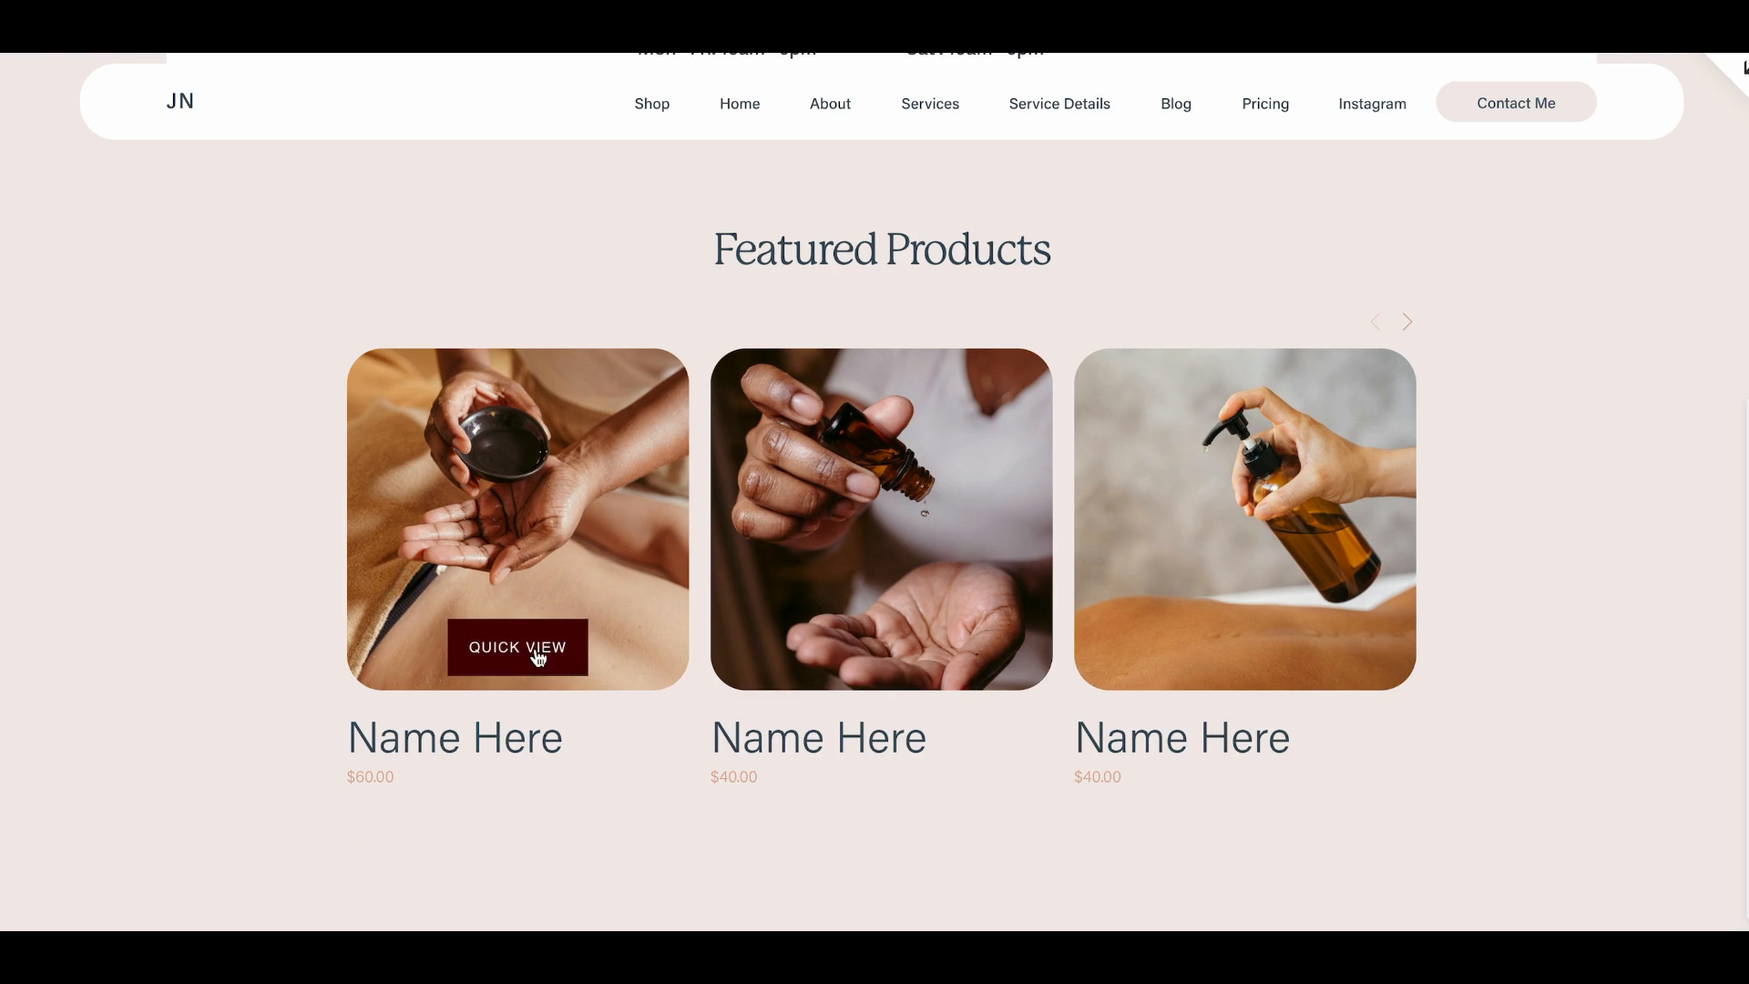
Preview the Quick View button on a featured product in the live carousel
click(532, 651)
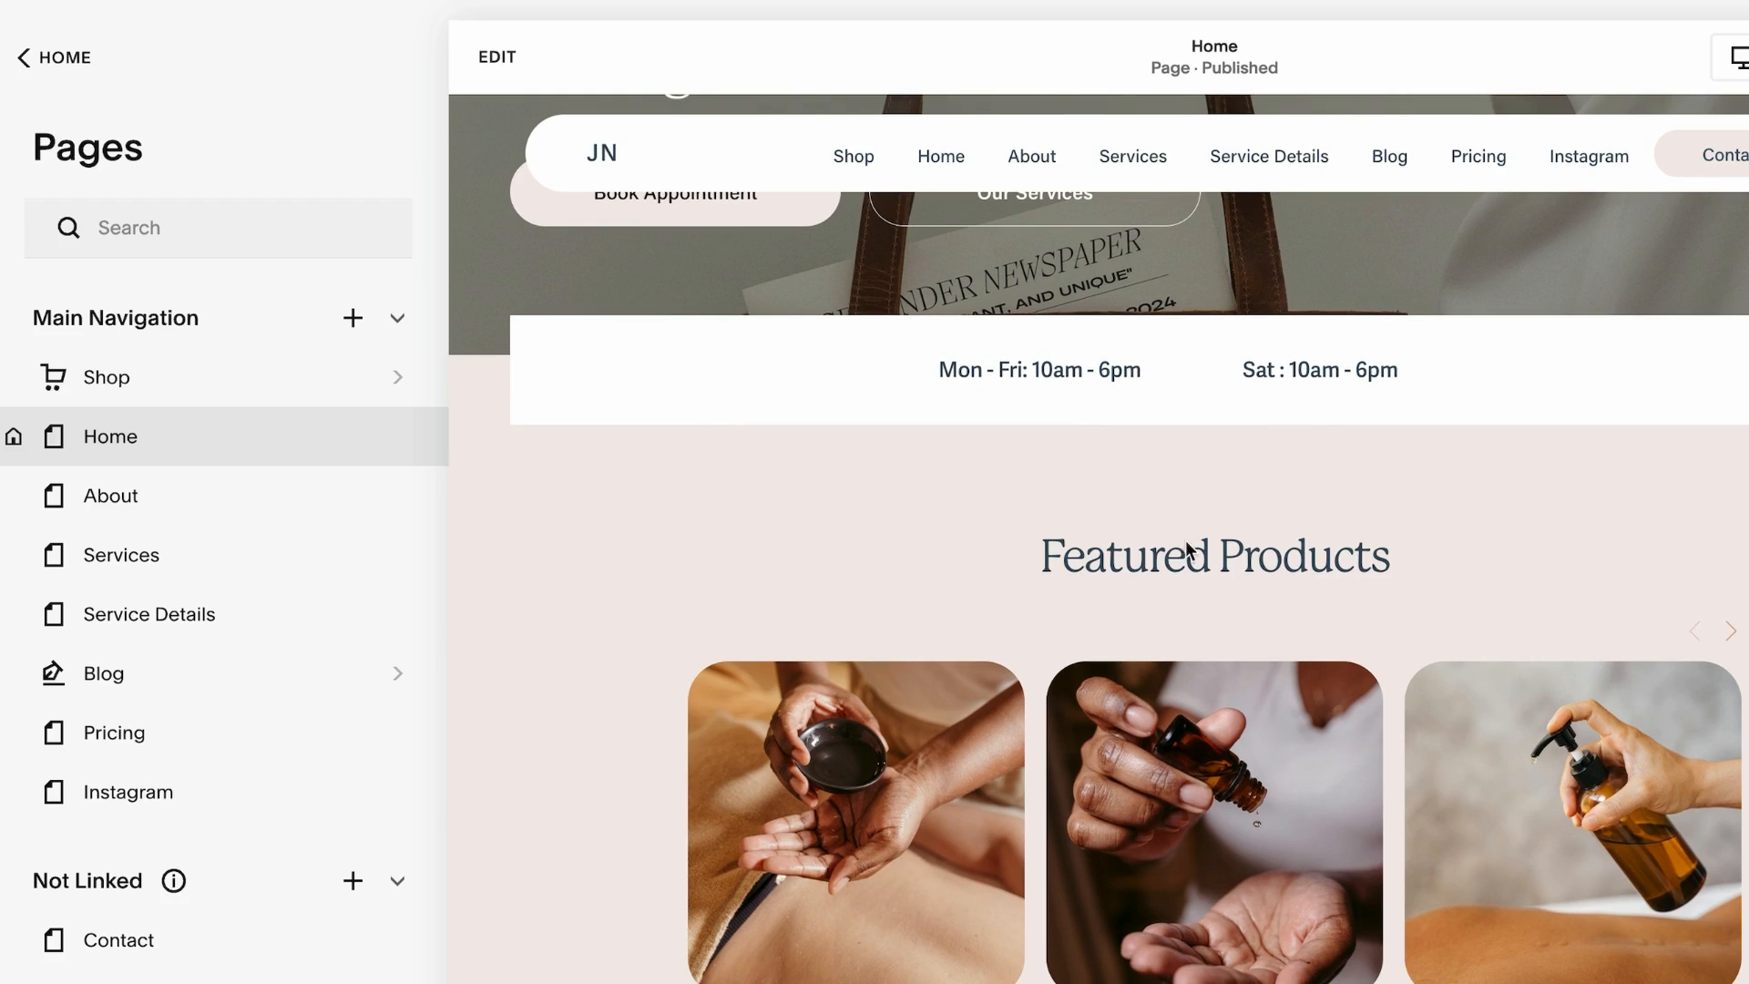
scroll(1027, 628, down, 4)
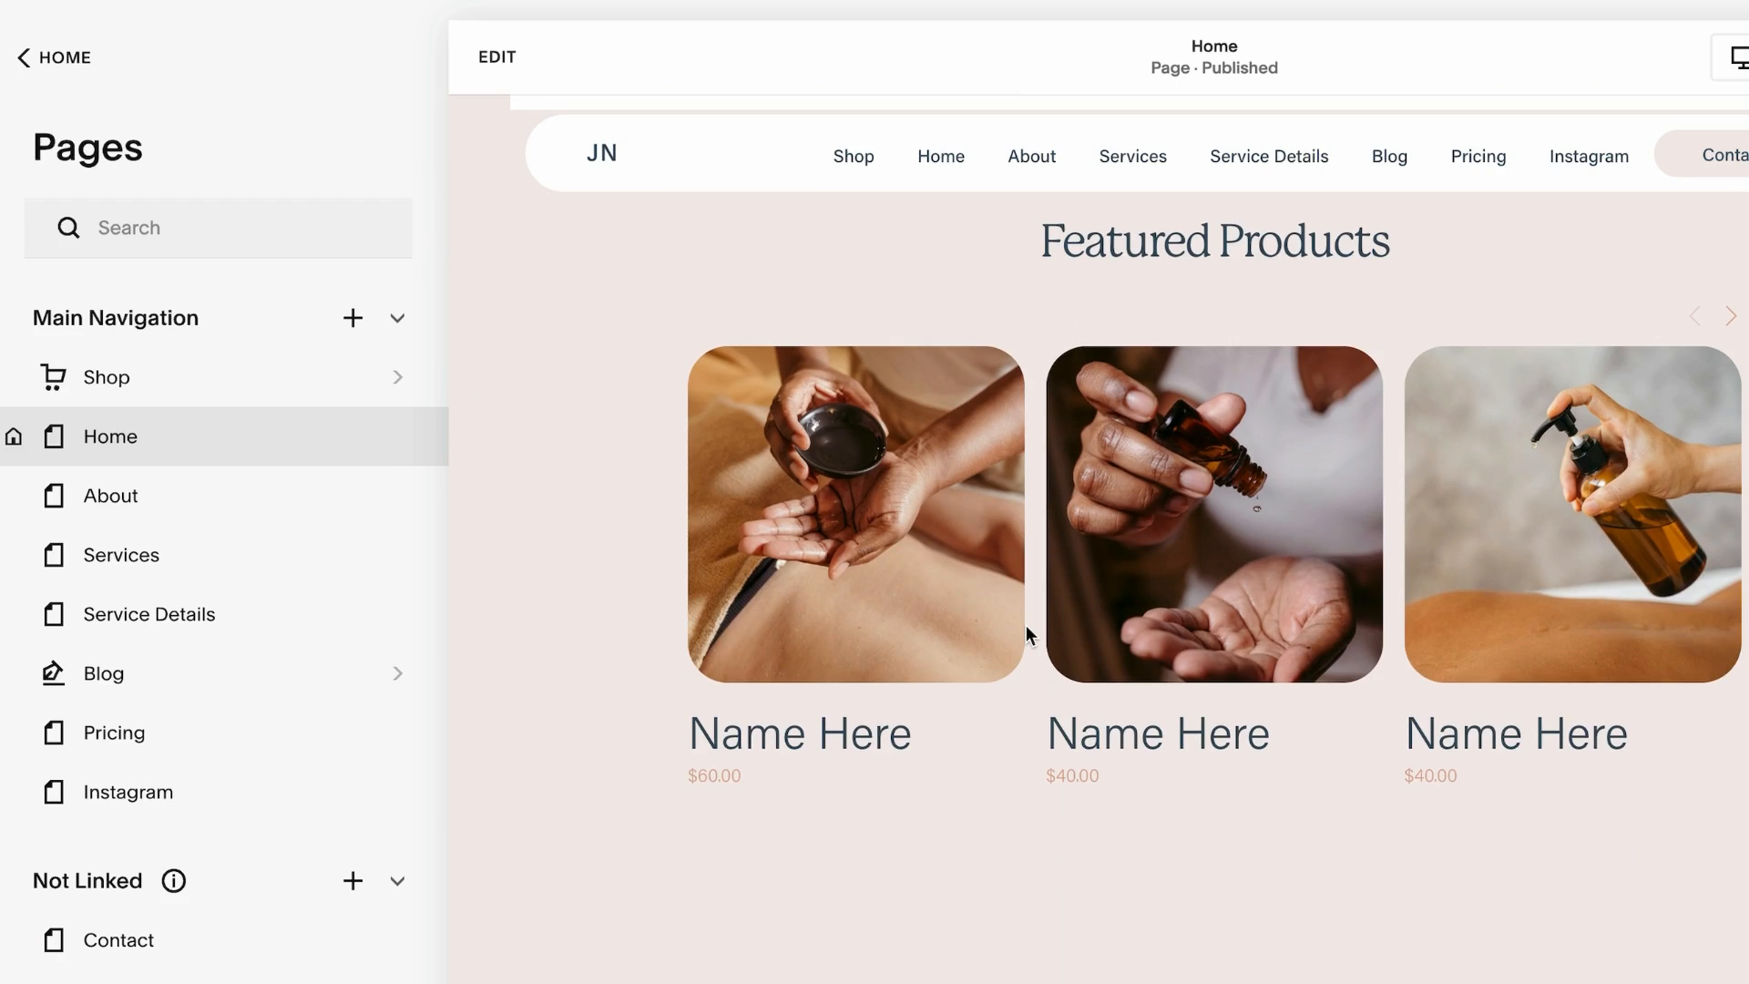
scroll(1026, 624, up, 2)
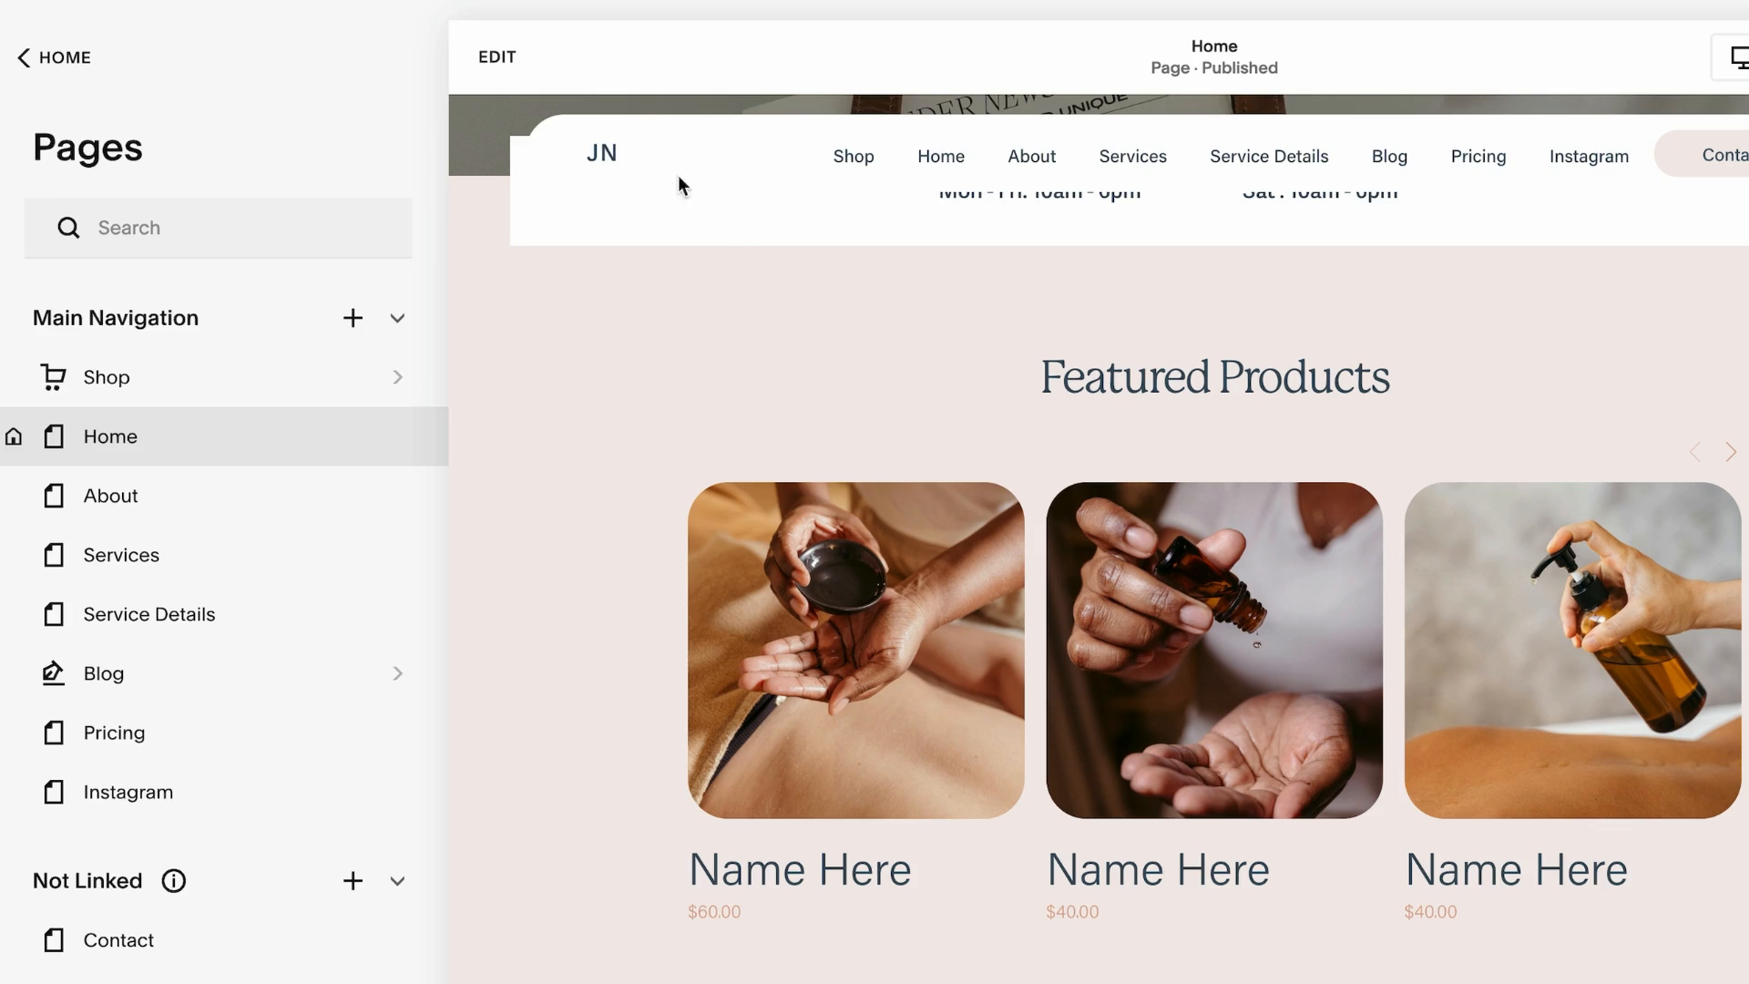
Add a full-width slideshow section from the Intro layouts below the Featured Products section
click(498, 56)
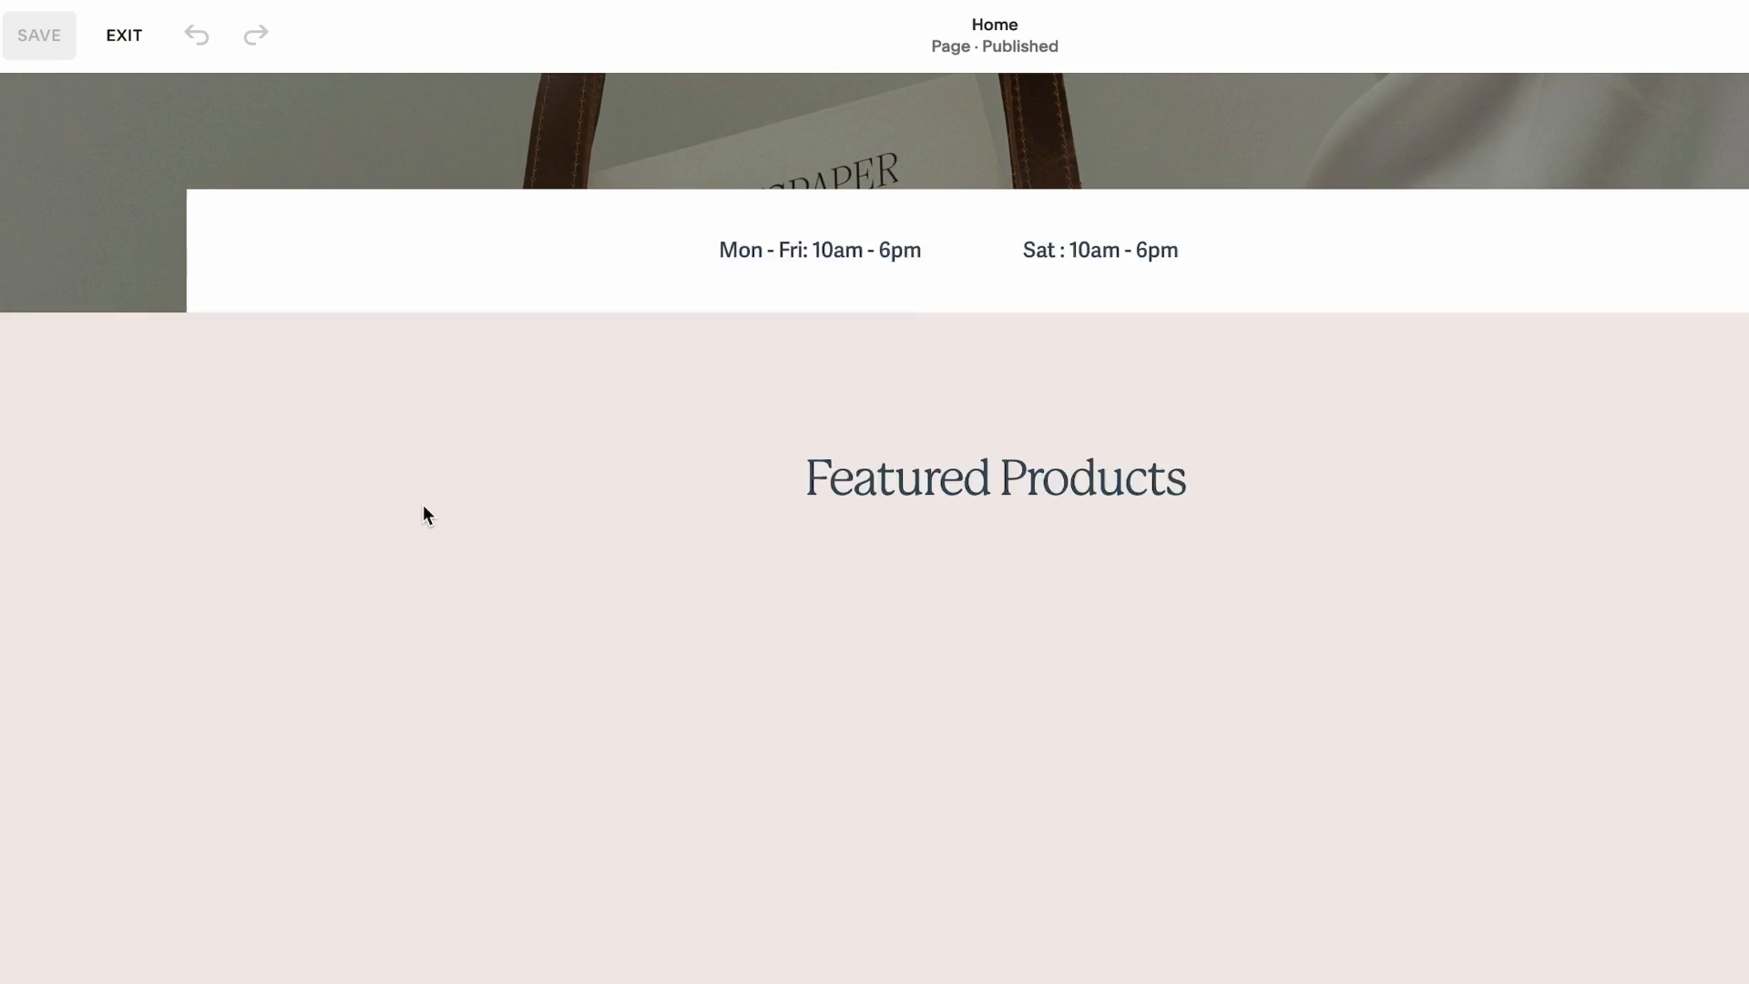
scroll(421, 505, down, 6)
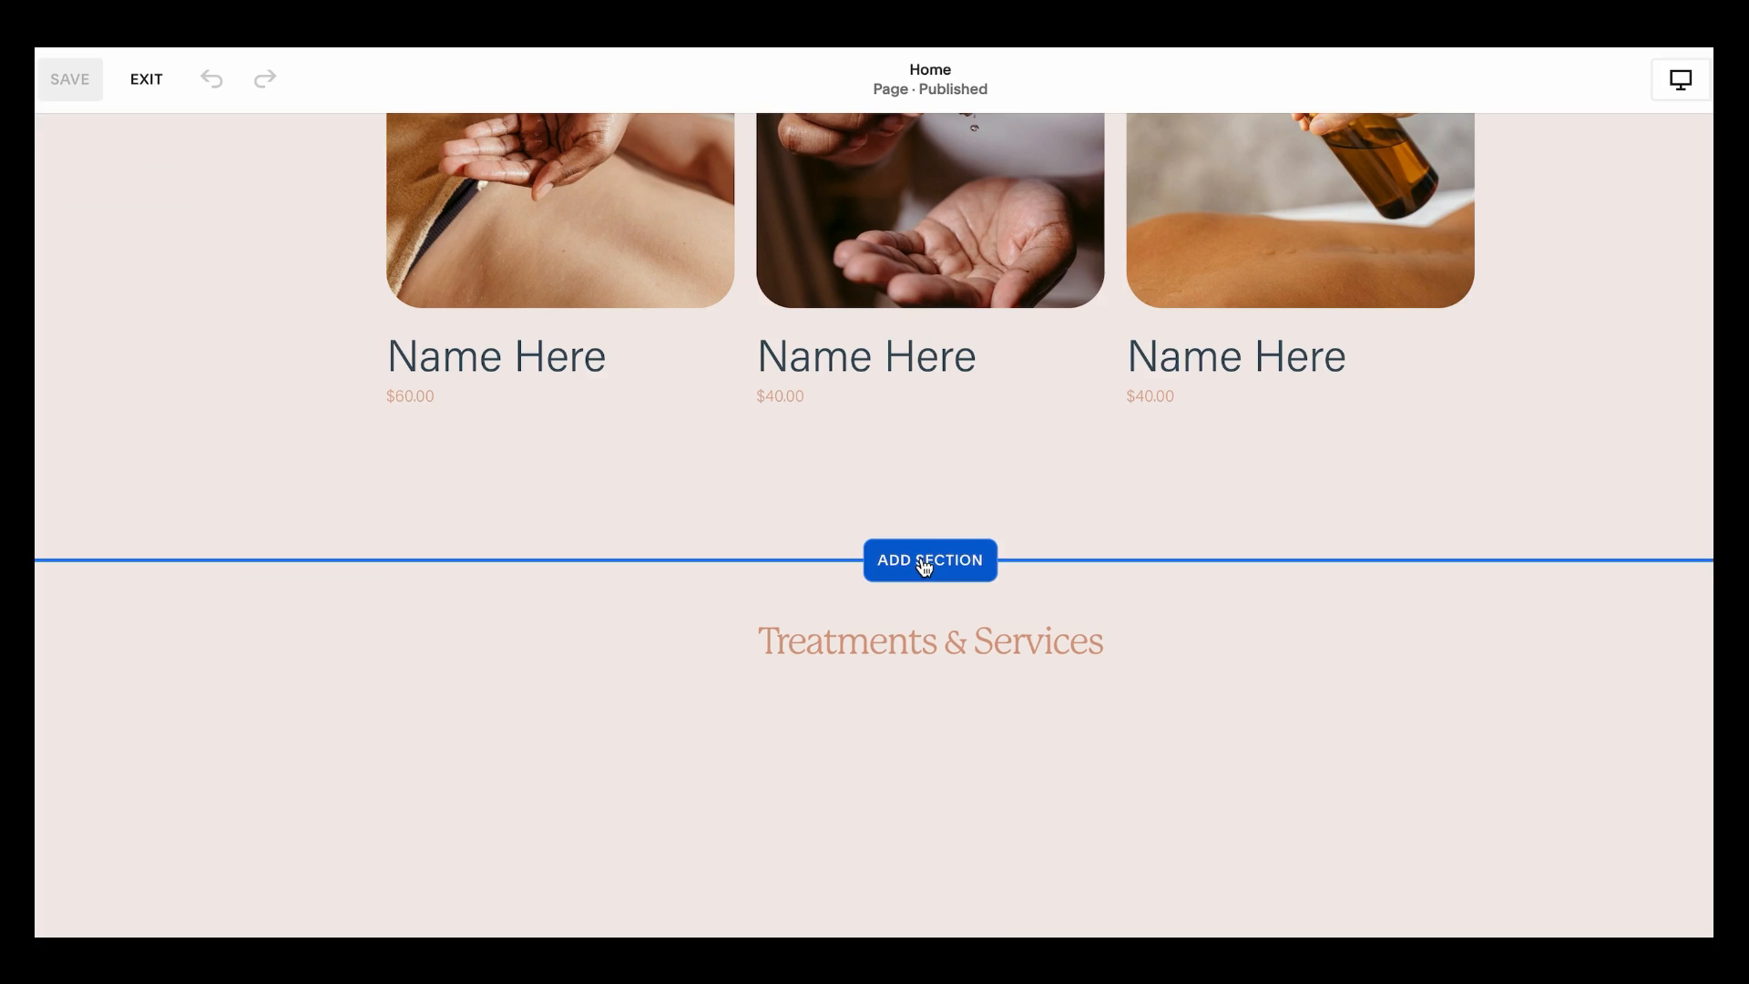
click(925, 562)
scroll(921, 566, down, 5)
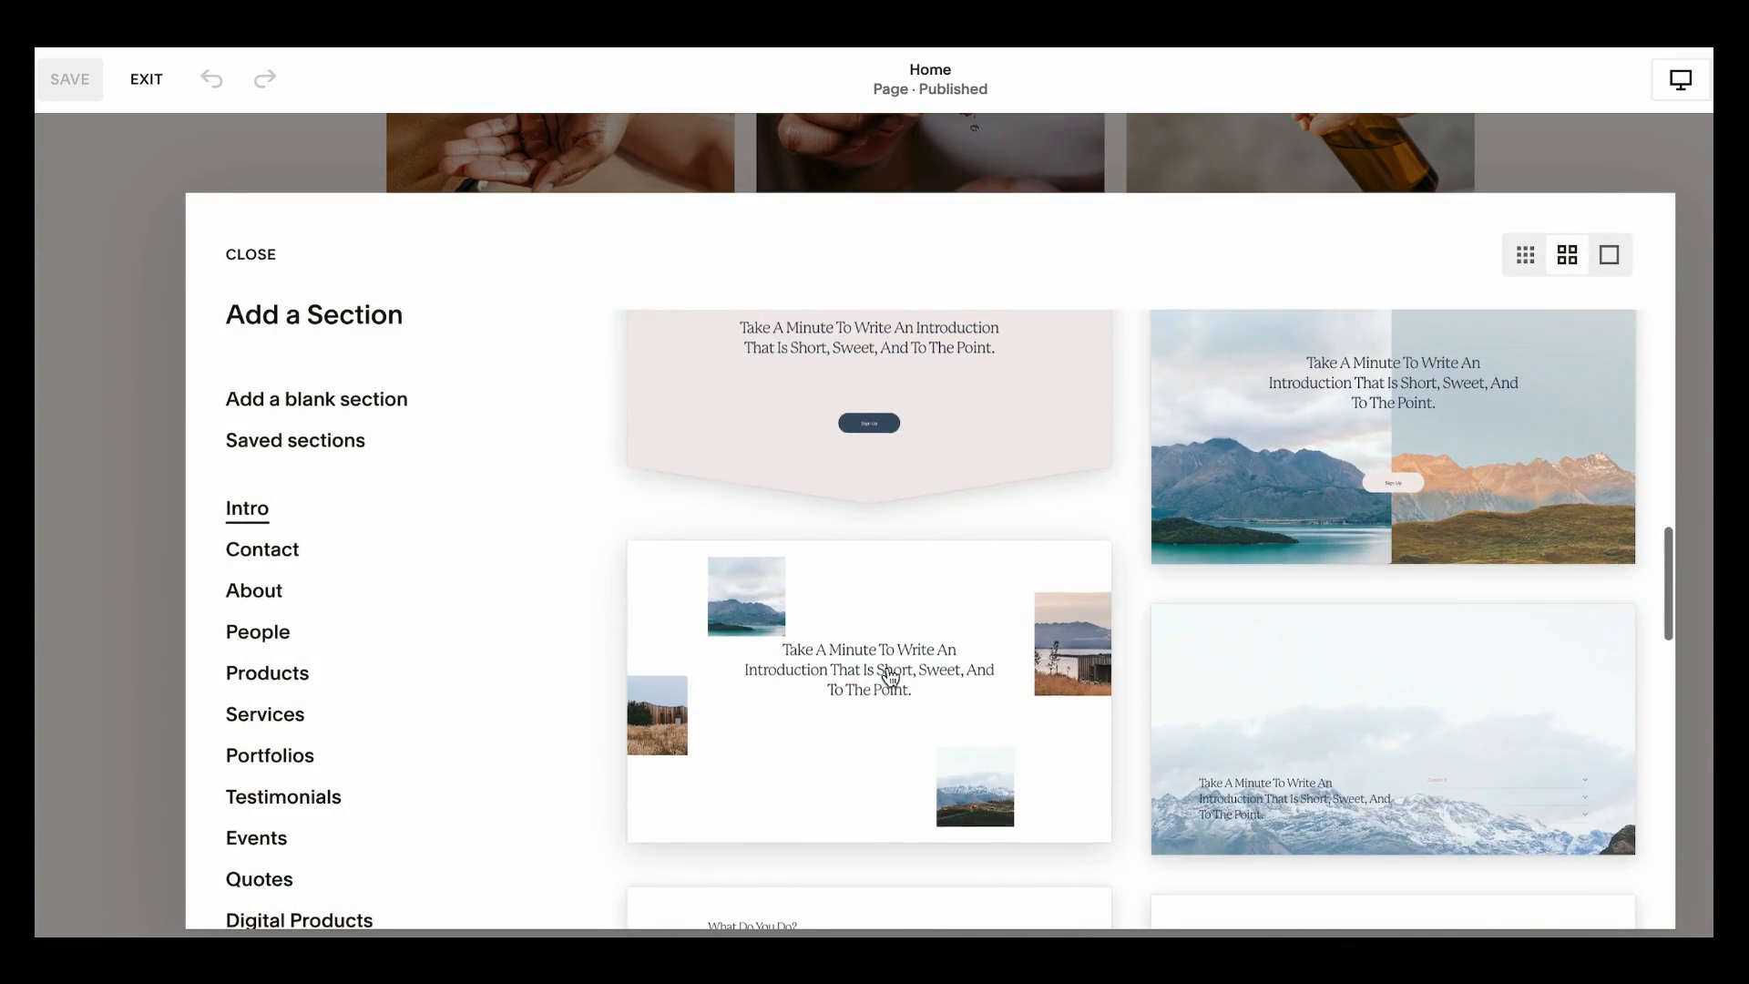
scroll(889, 676, down, 5)
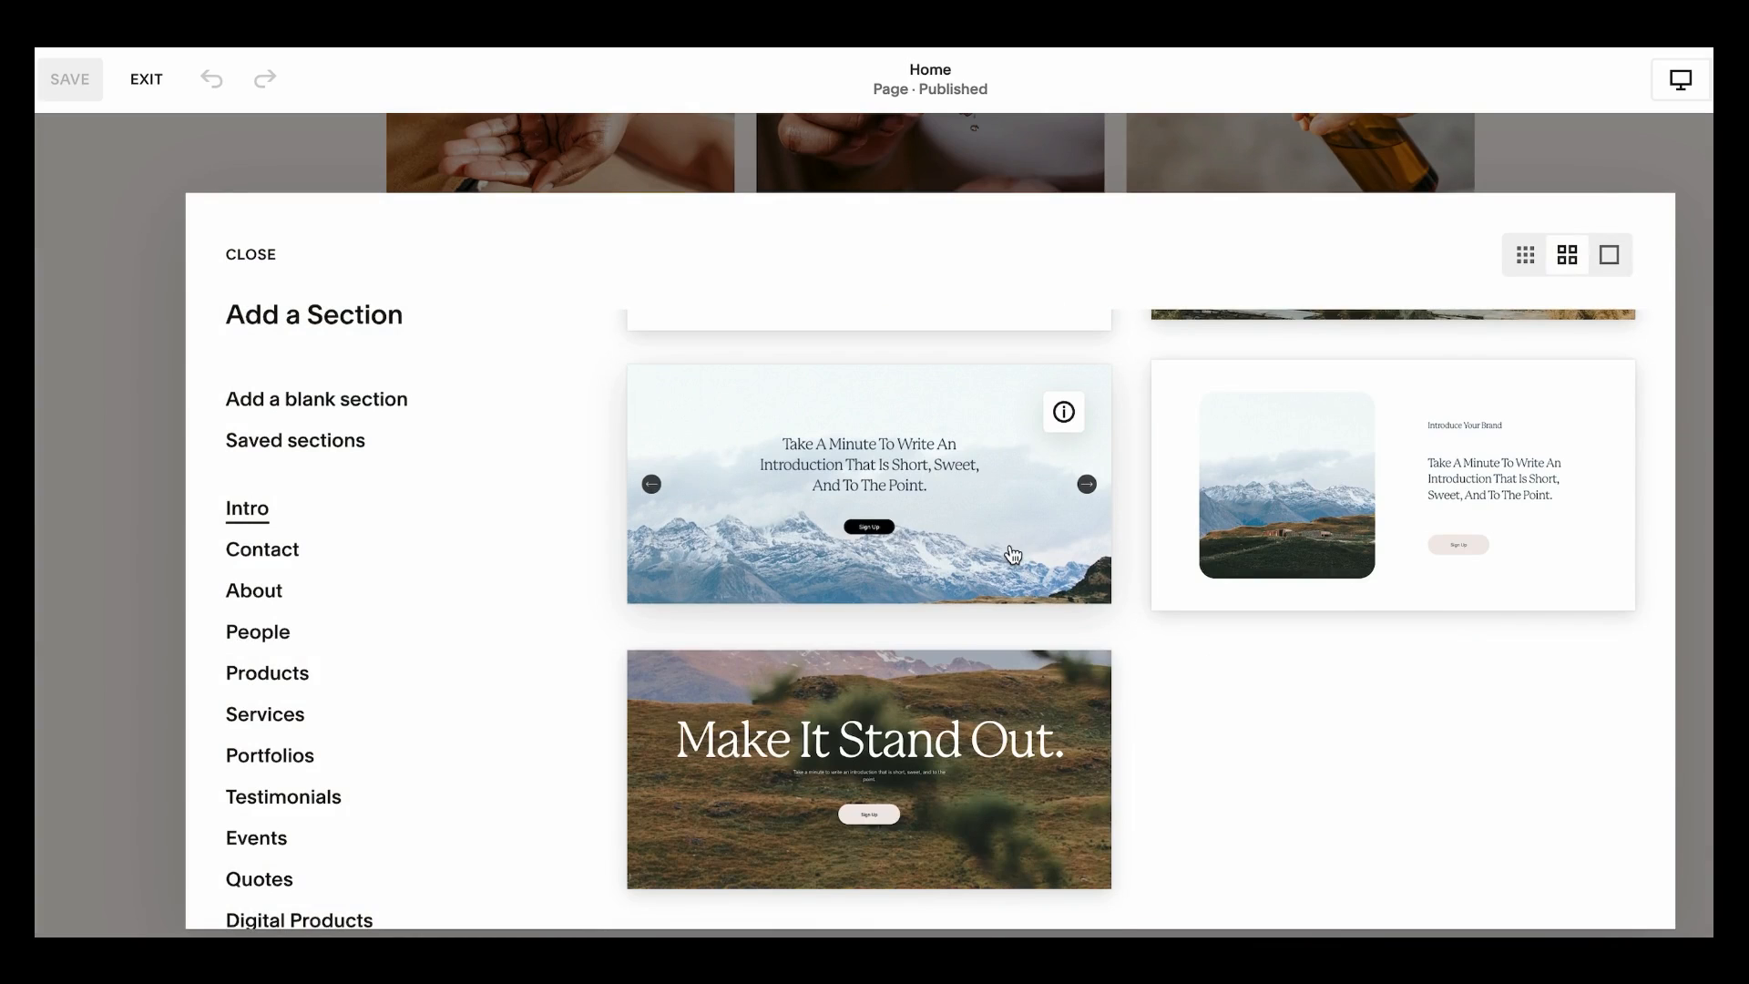
scroll(1013, 552, up, 3)
mouse_move(1073, 565)
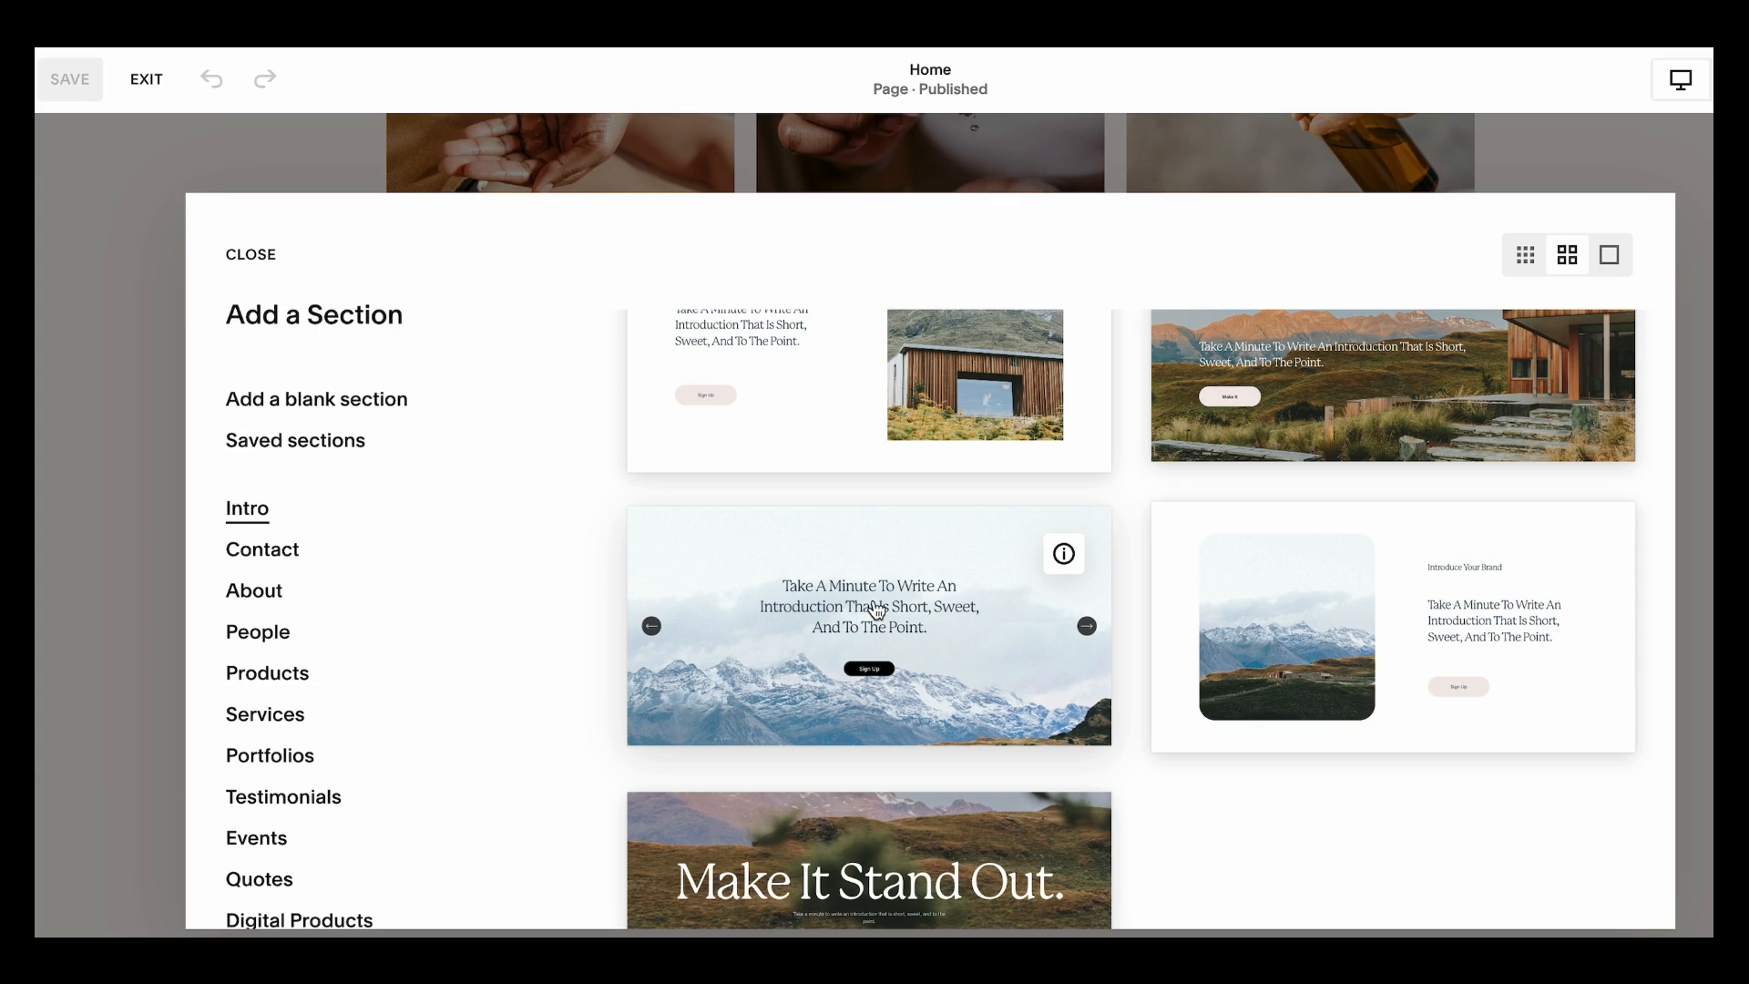
click(875, 610)
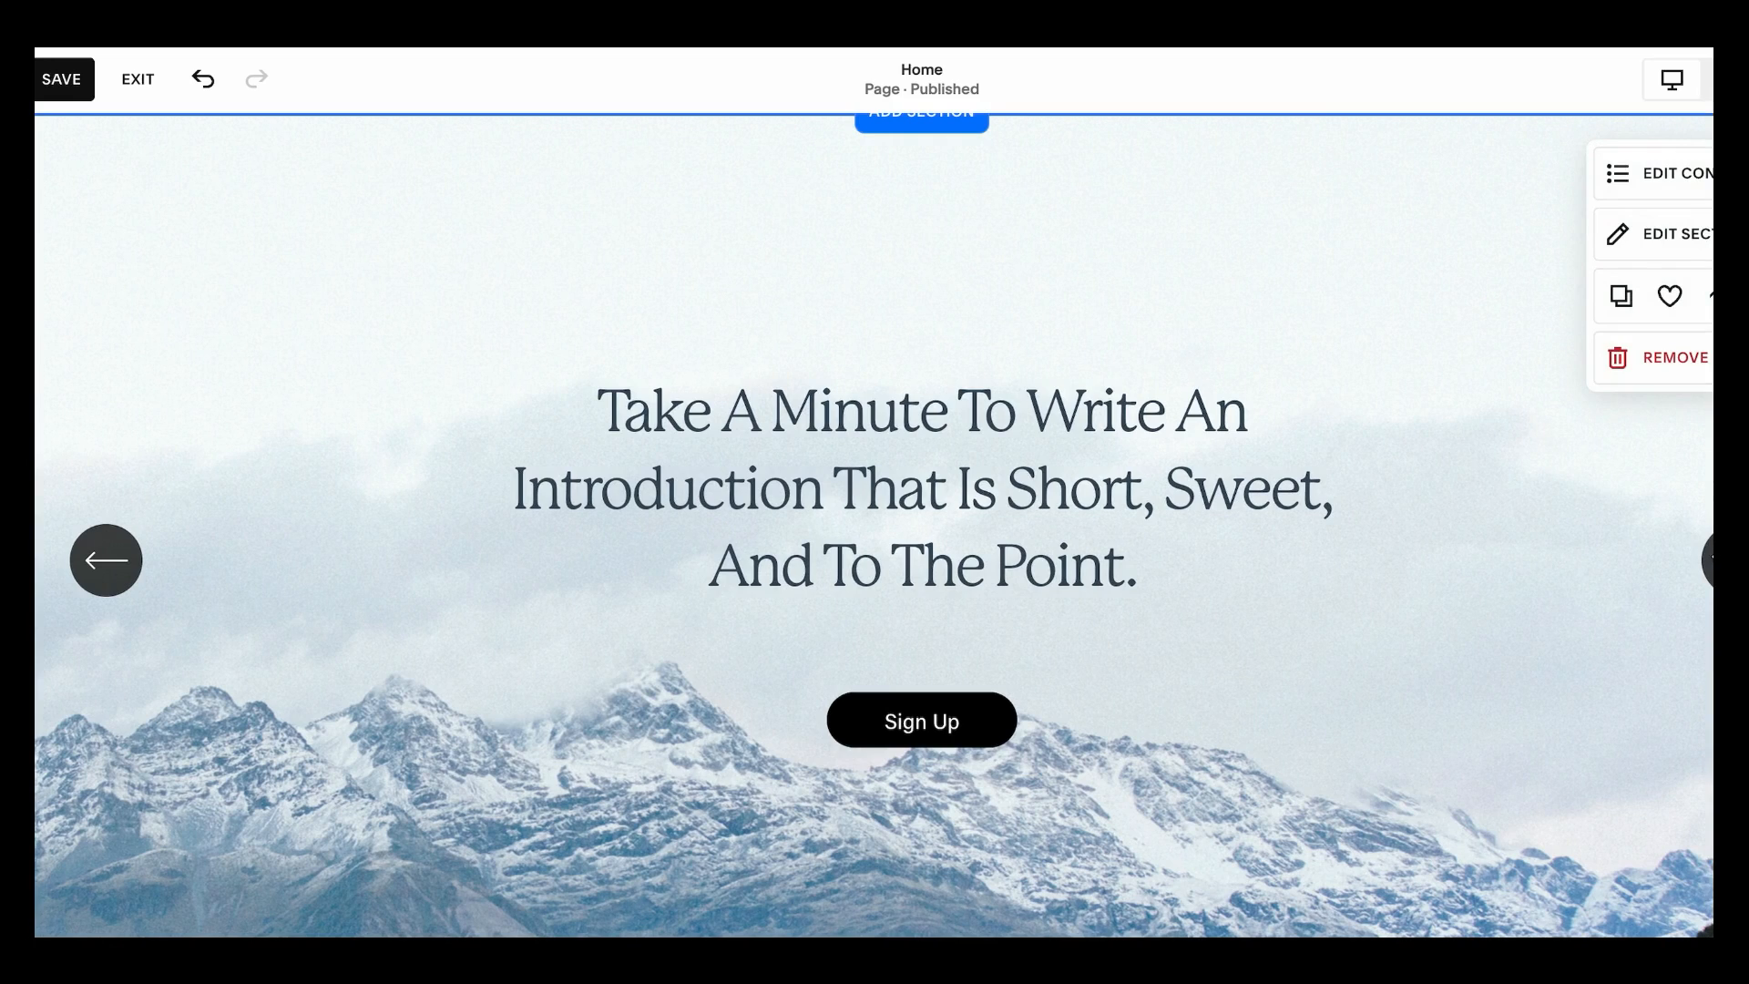
Open the slideshow's content items and browse through its slides
click(1613, 182)
click(1552, 246)
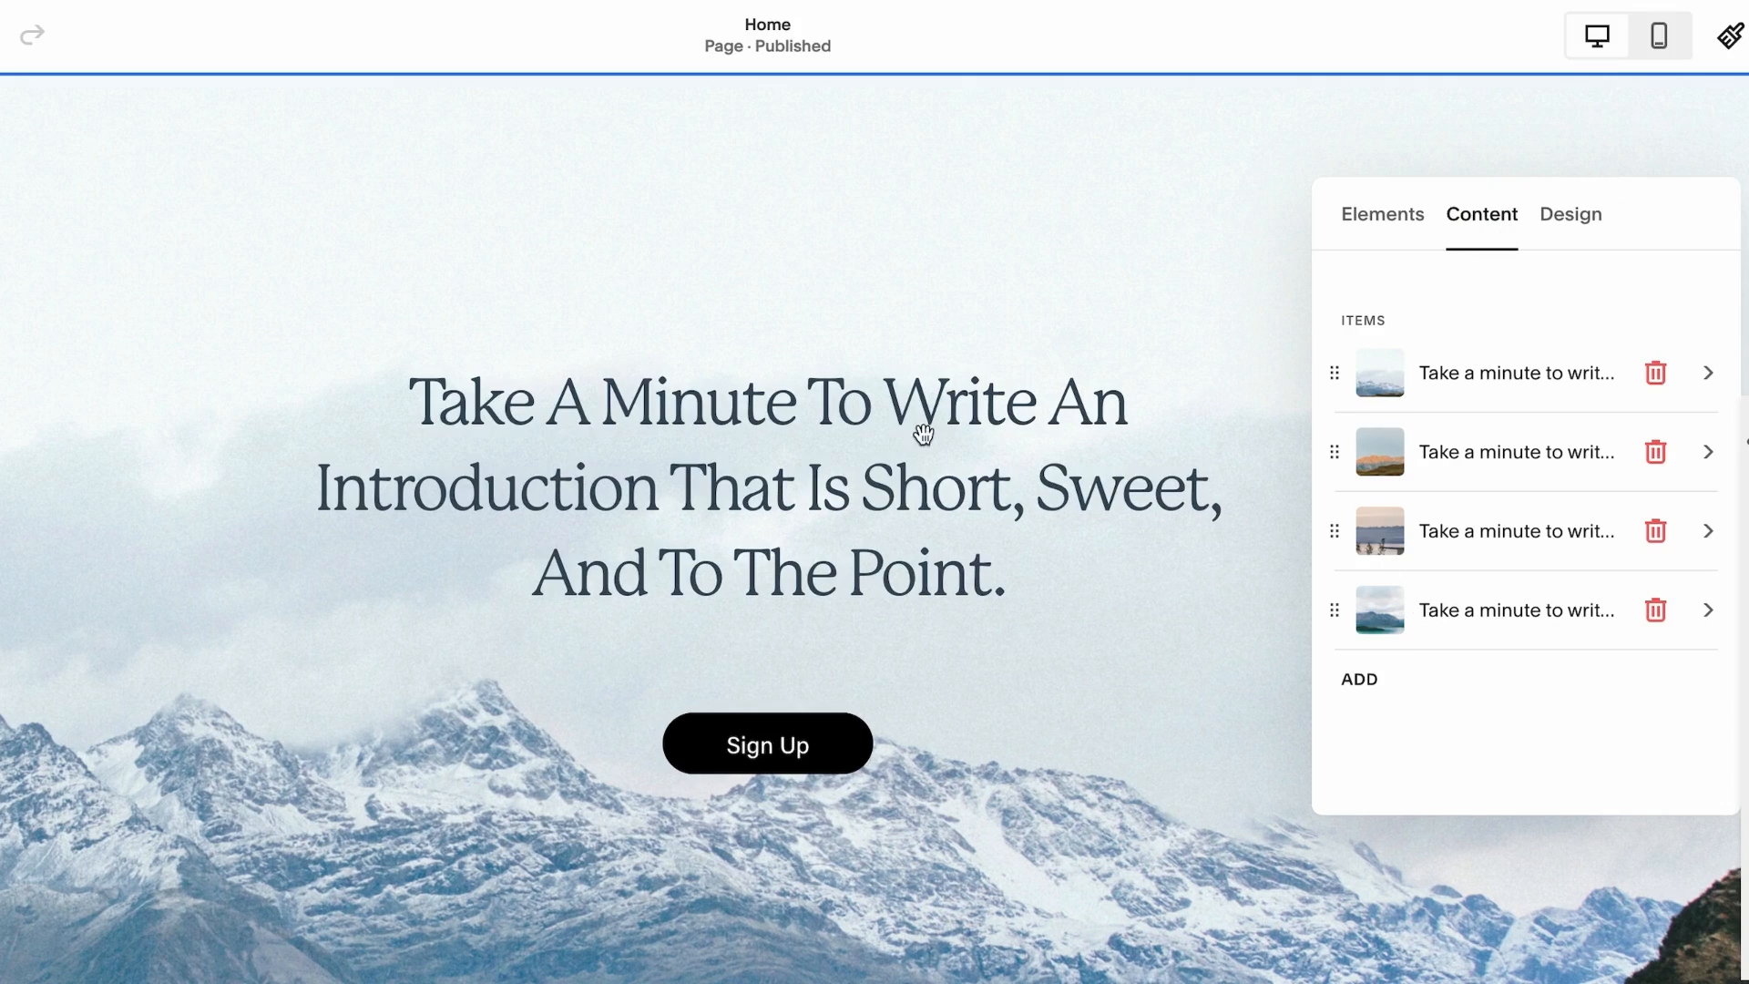
drag(1184, 499, 558, 500)
drag(1093, 552, 413, 578)
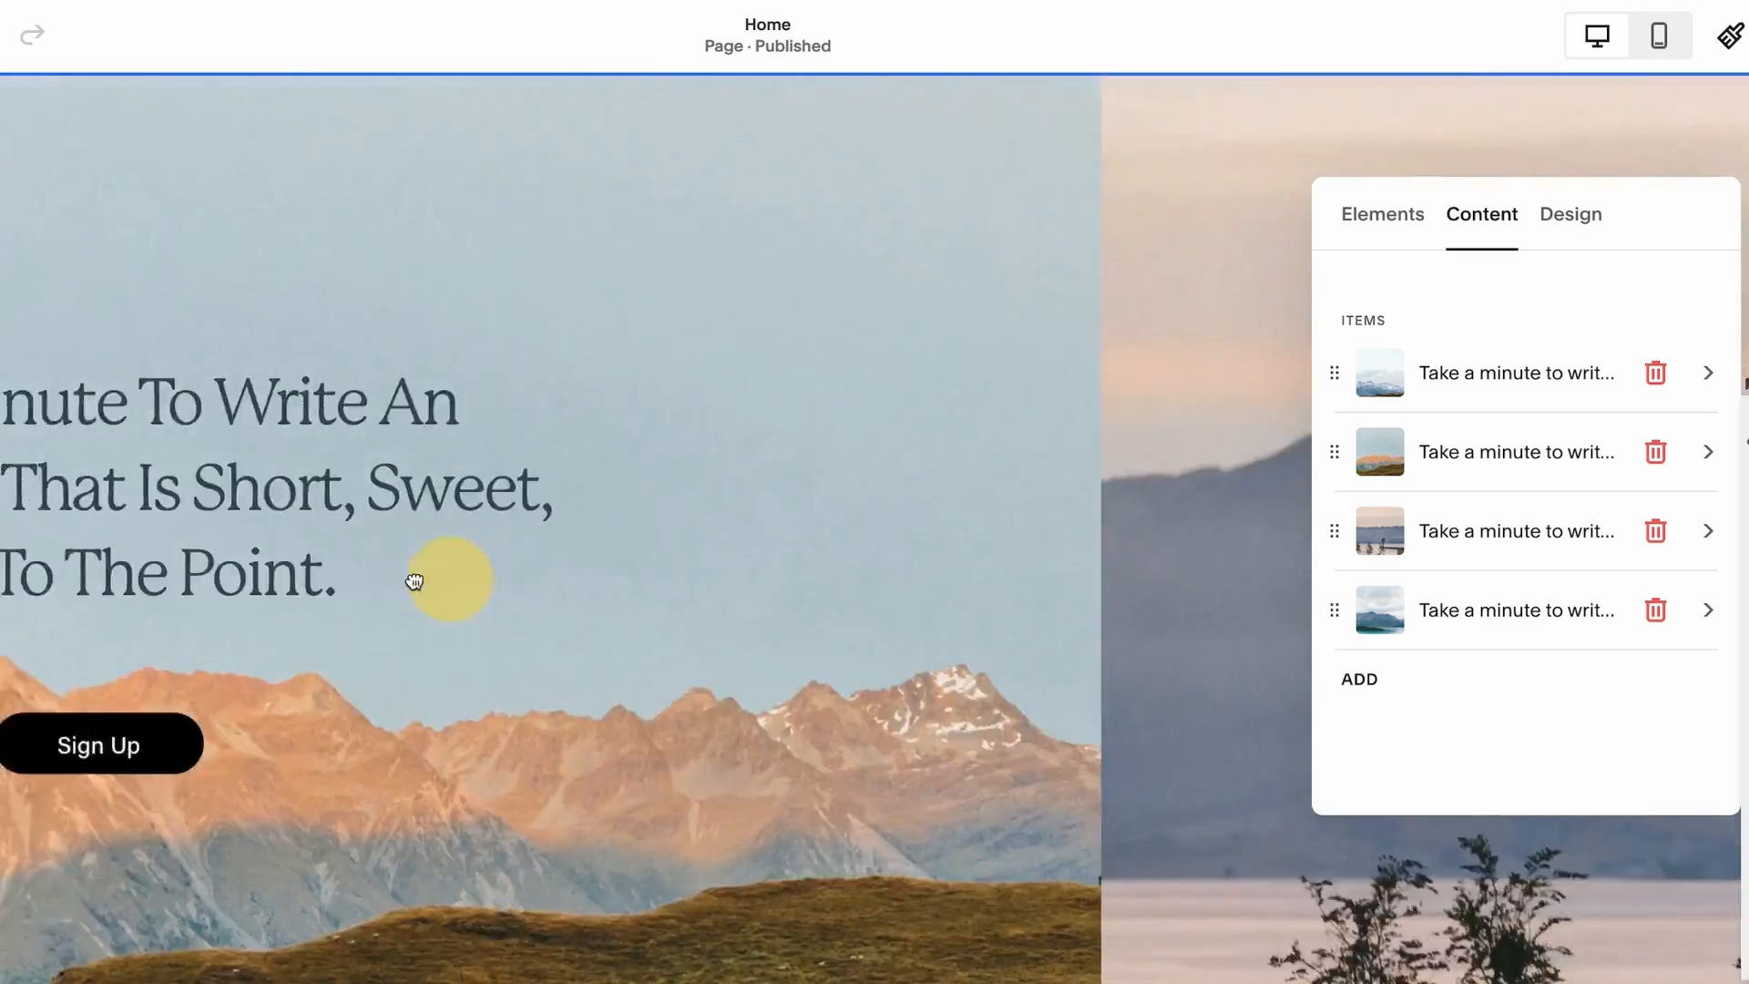
drag(1020, 567, 528, 510)
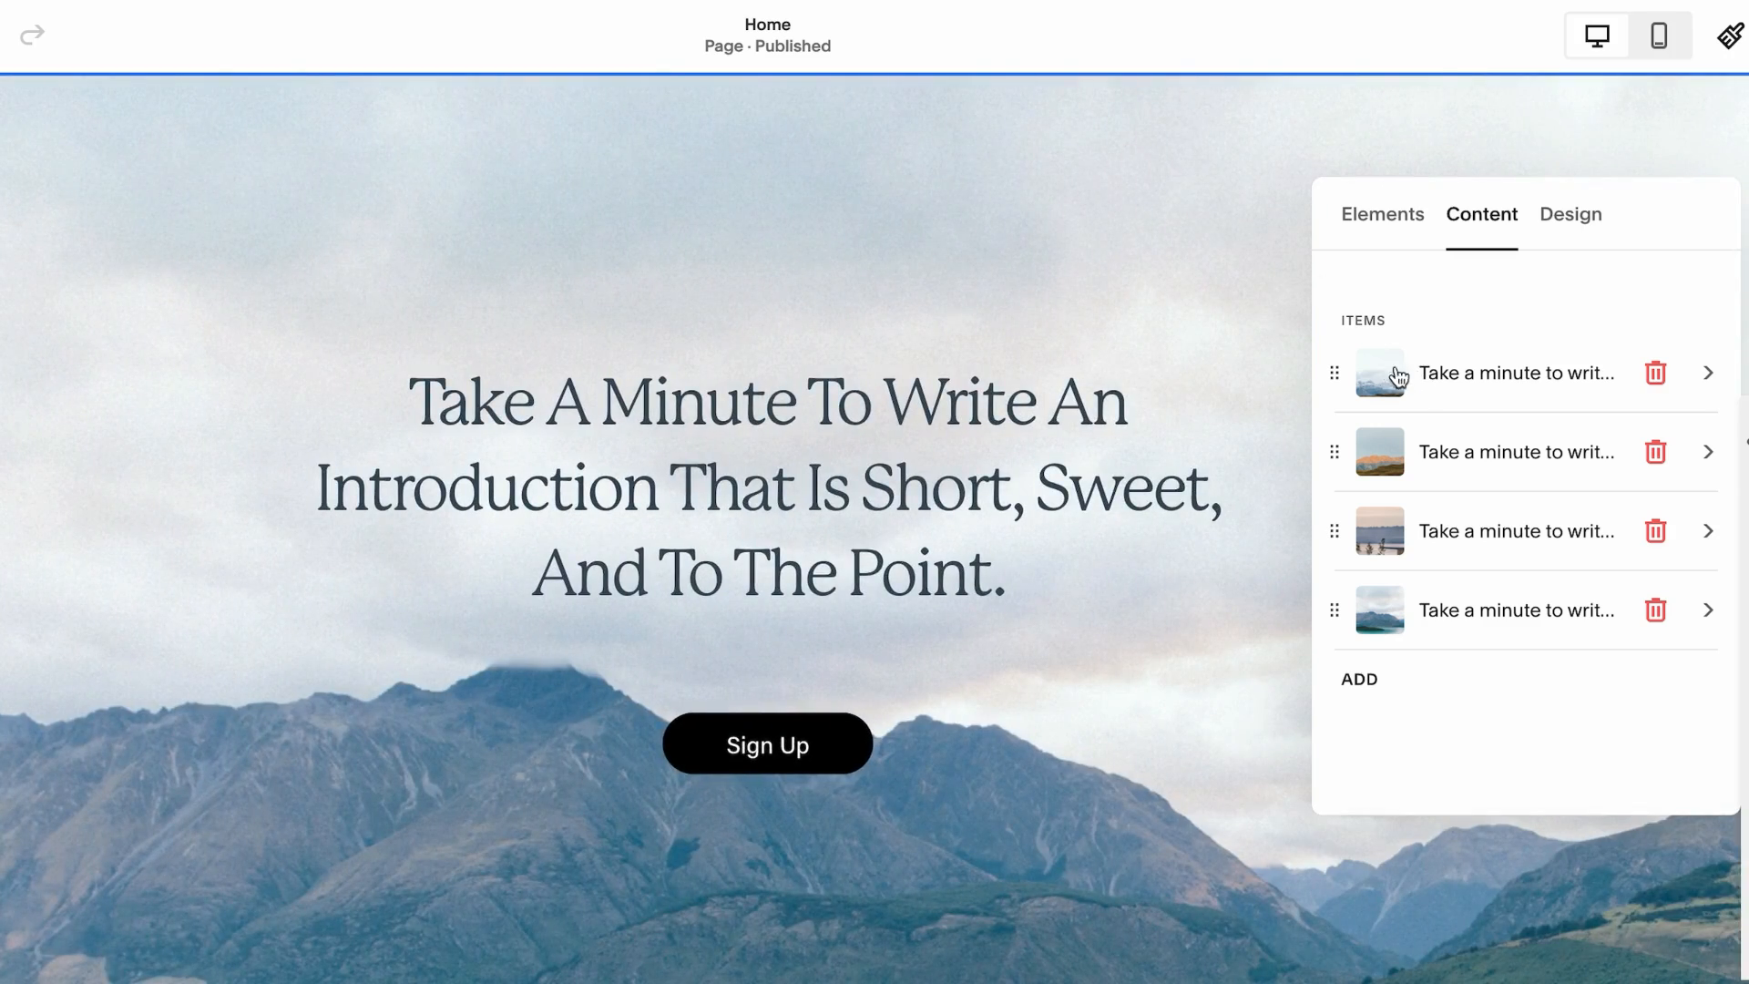
Replace the first slide's image with the leather tote bag photo from the library
click(1391, 378)
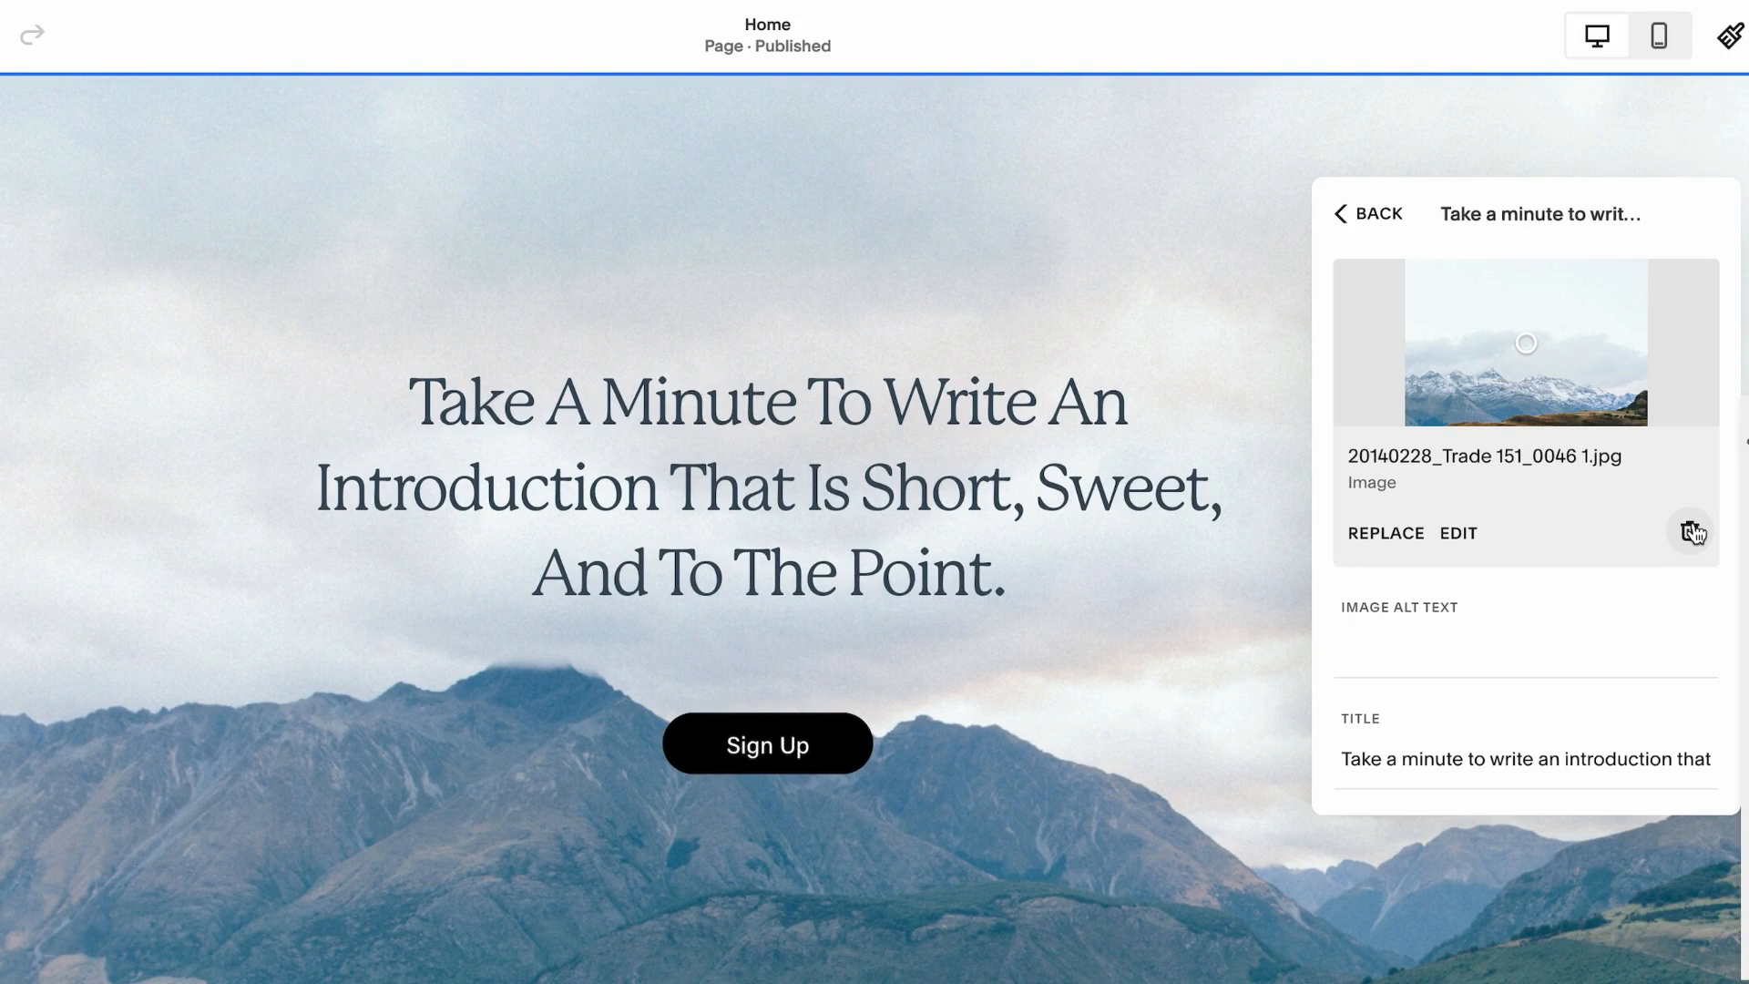
click(1693, 533)
click(1539, 314)
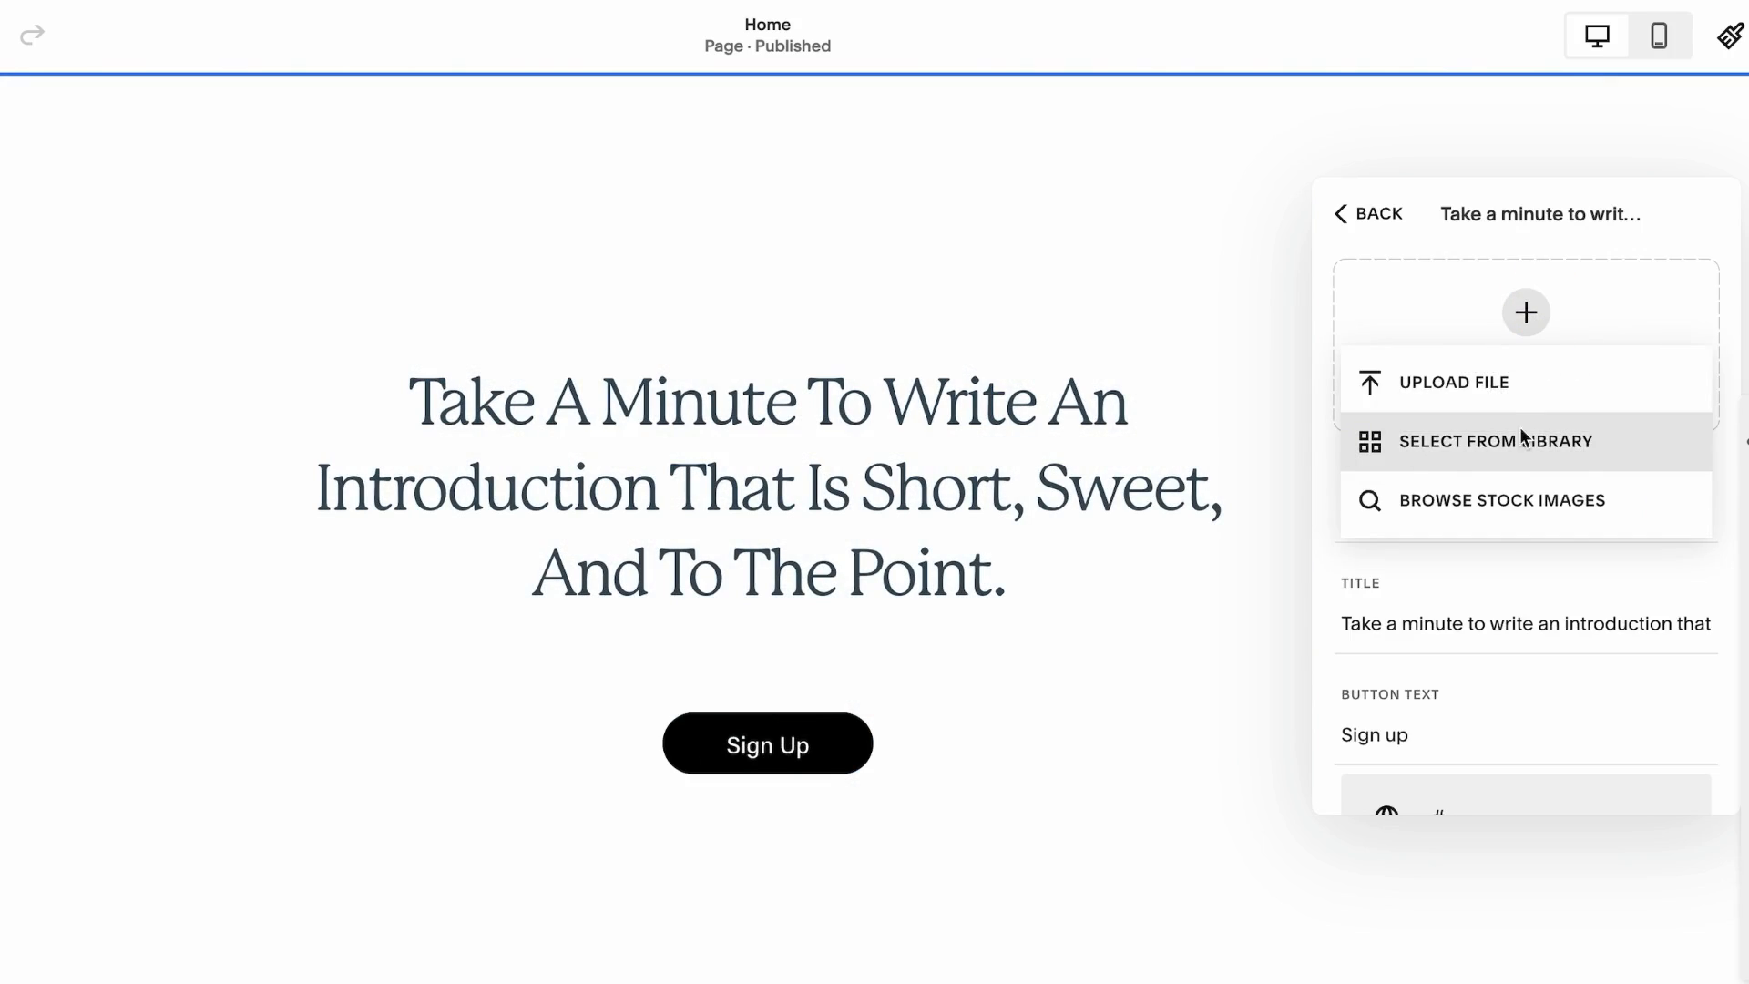
click(1520, 441)
click(364, 583)
Set the first slide's title to Product Name Here and turn on Show Body for the items
triple_click(1396, 759)
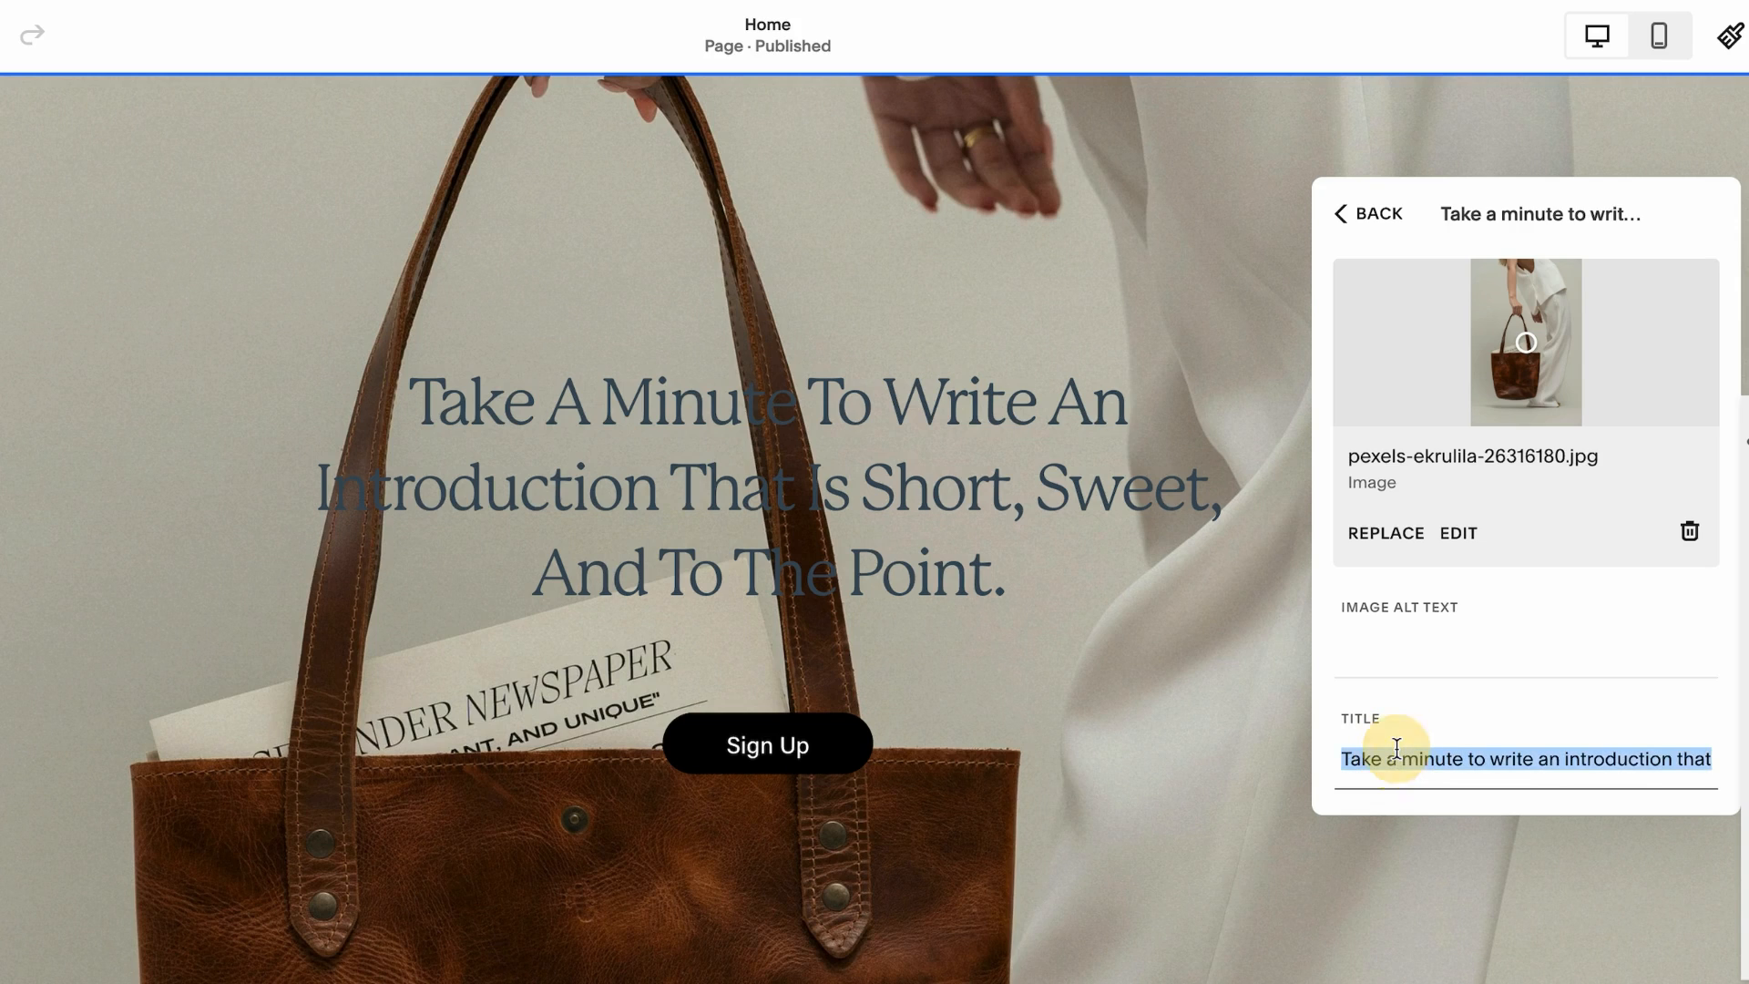
text(Product Nam)
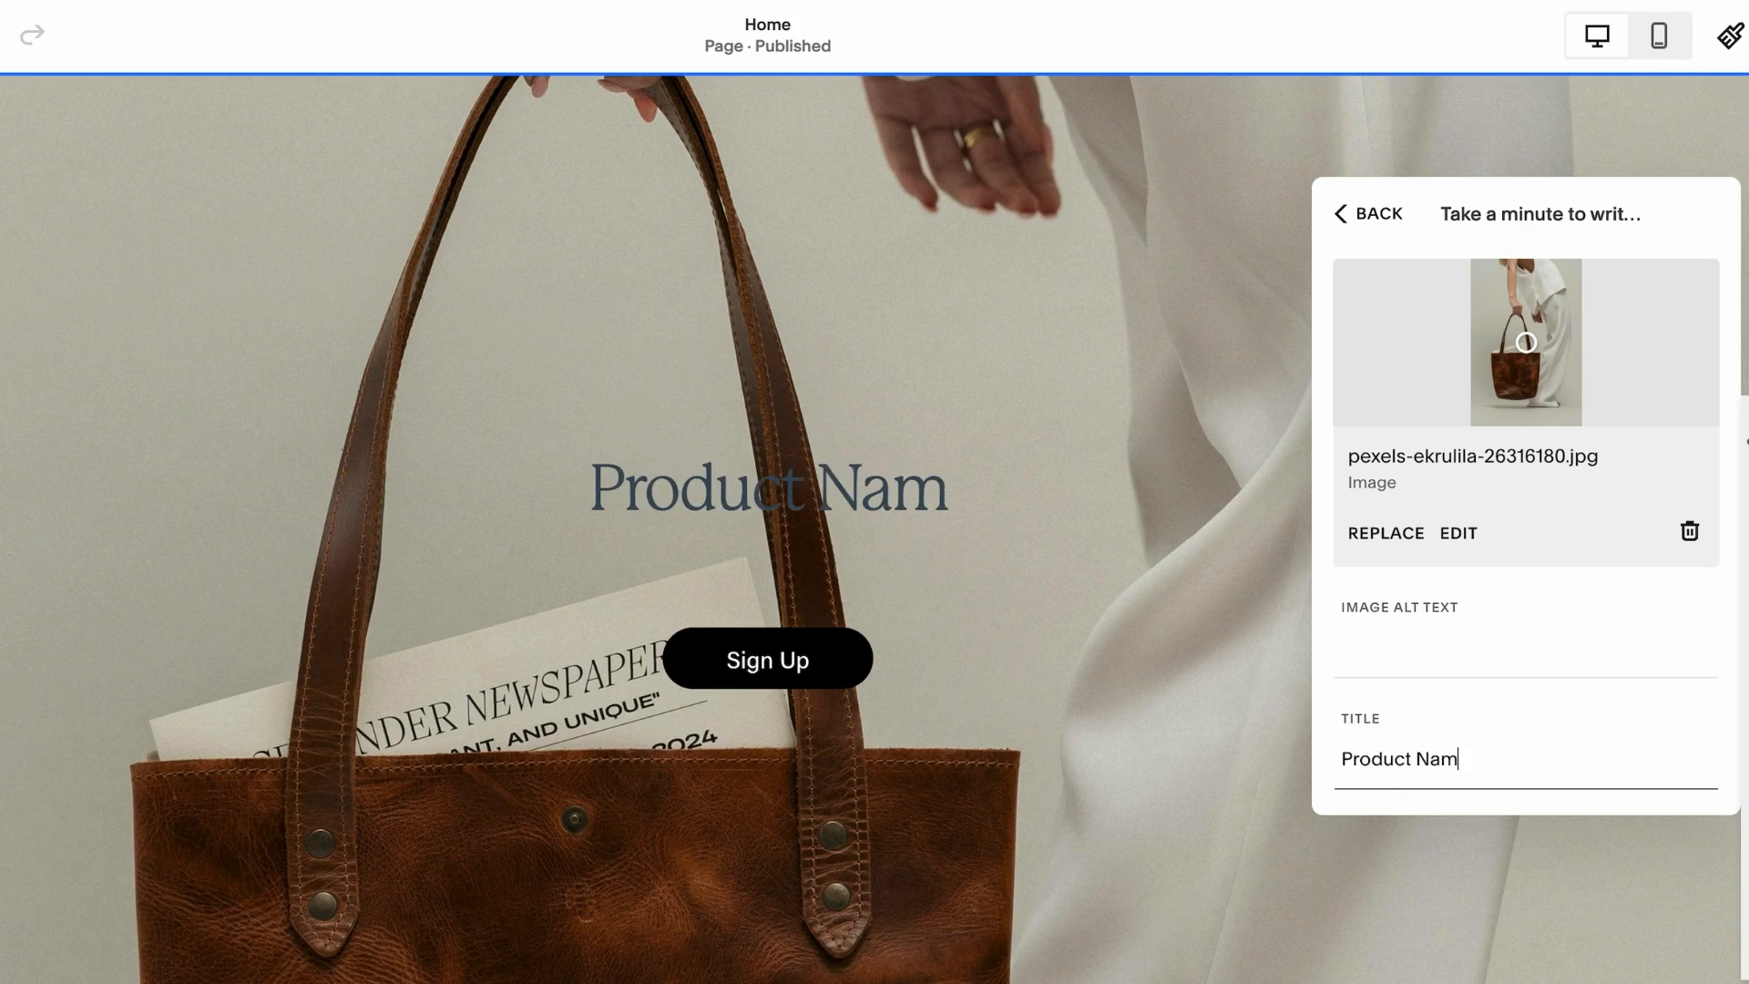
text(e Here)
scroll(1458, 546, down, 4)
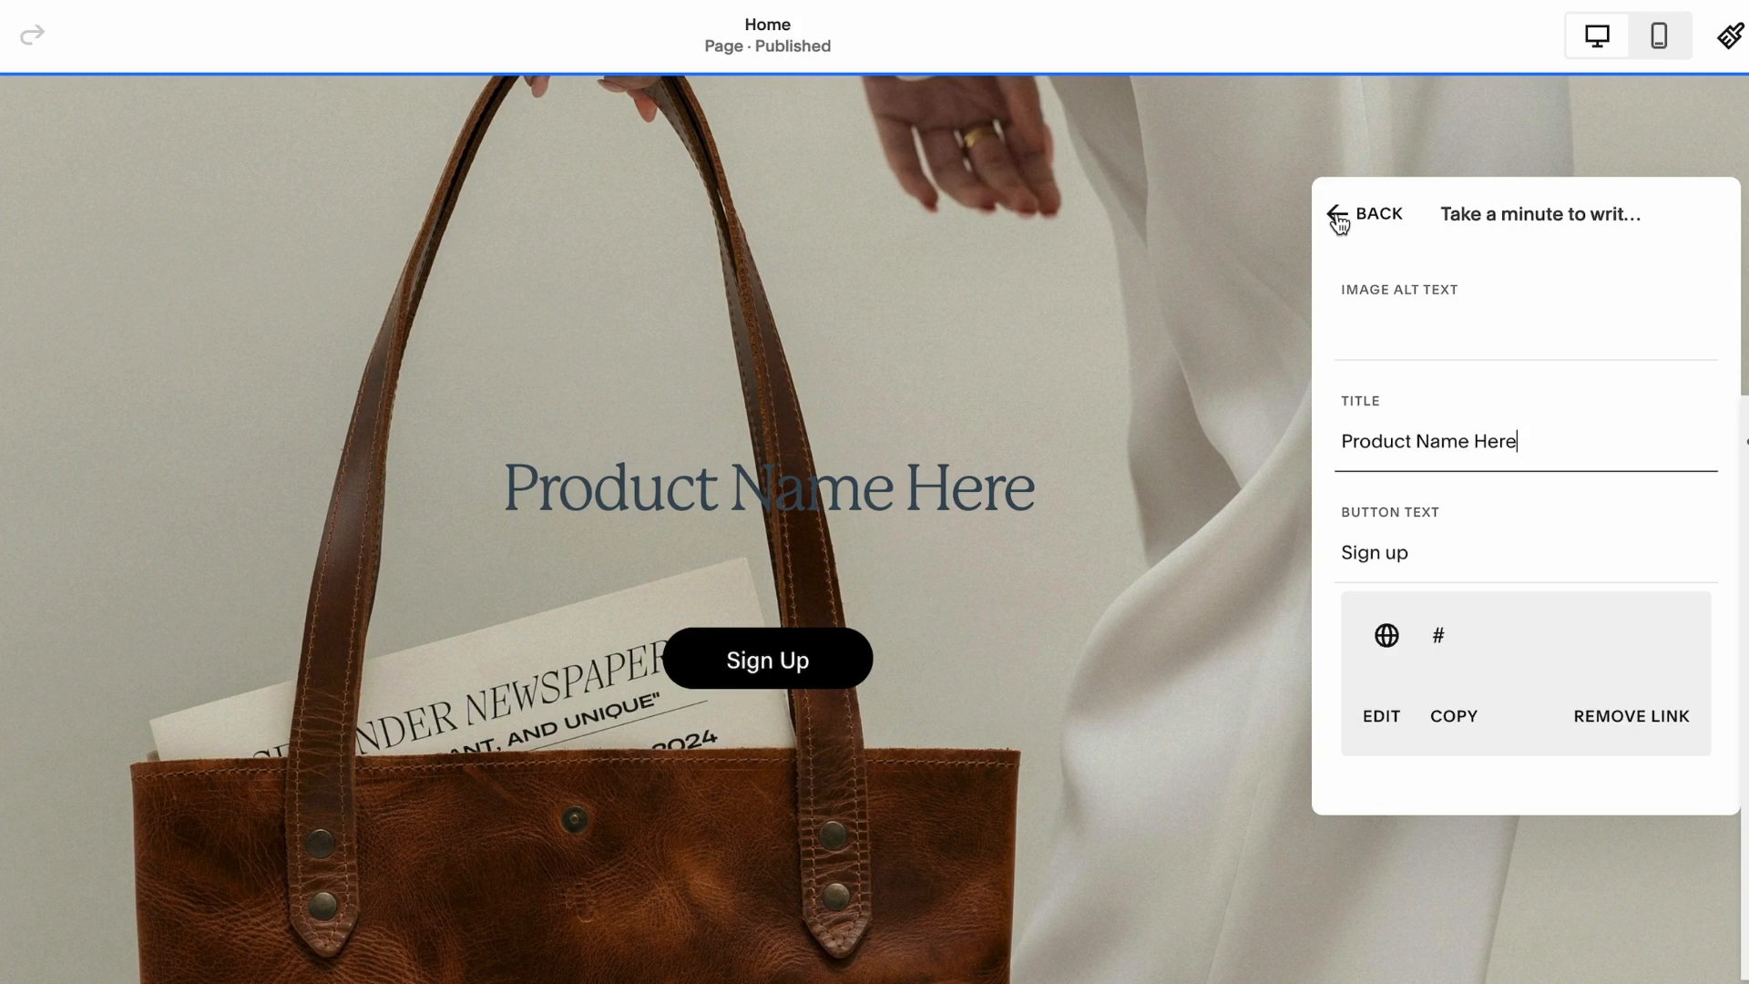
click(1336, 213)
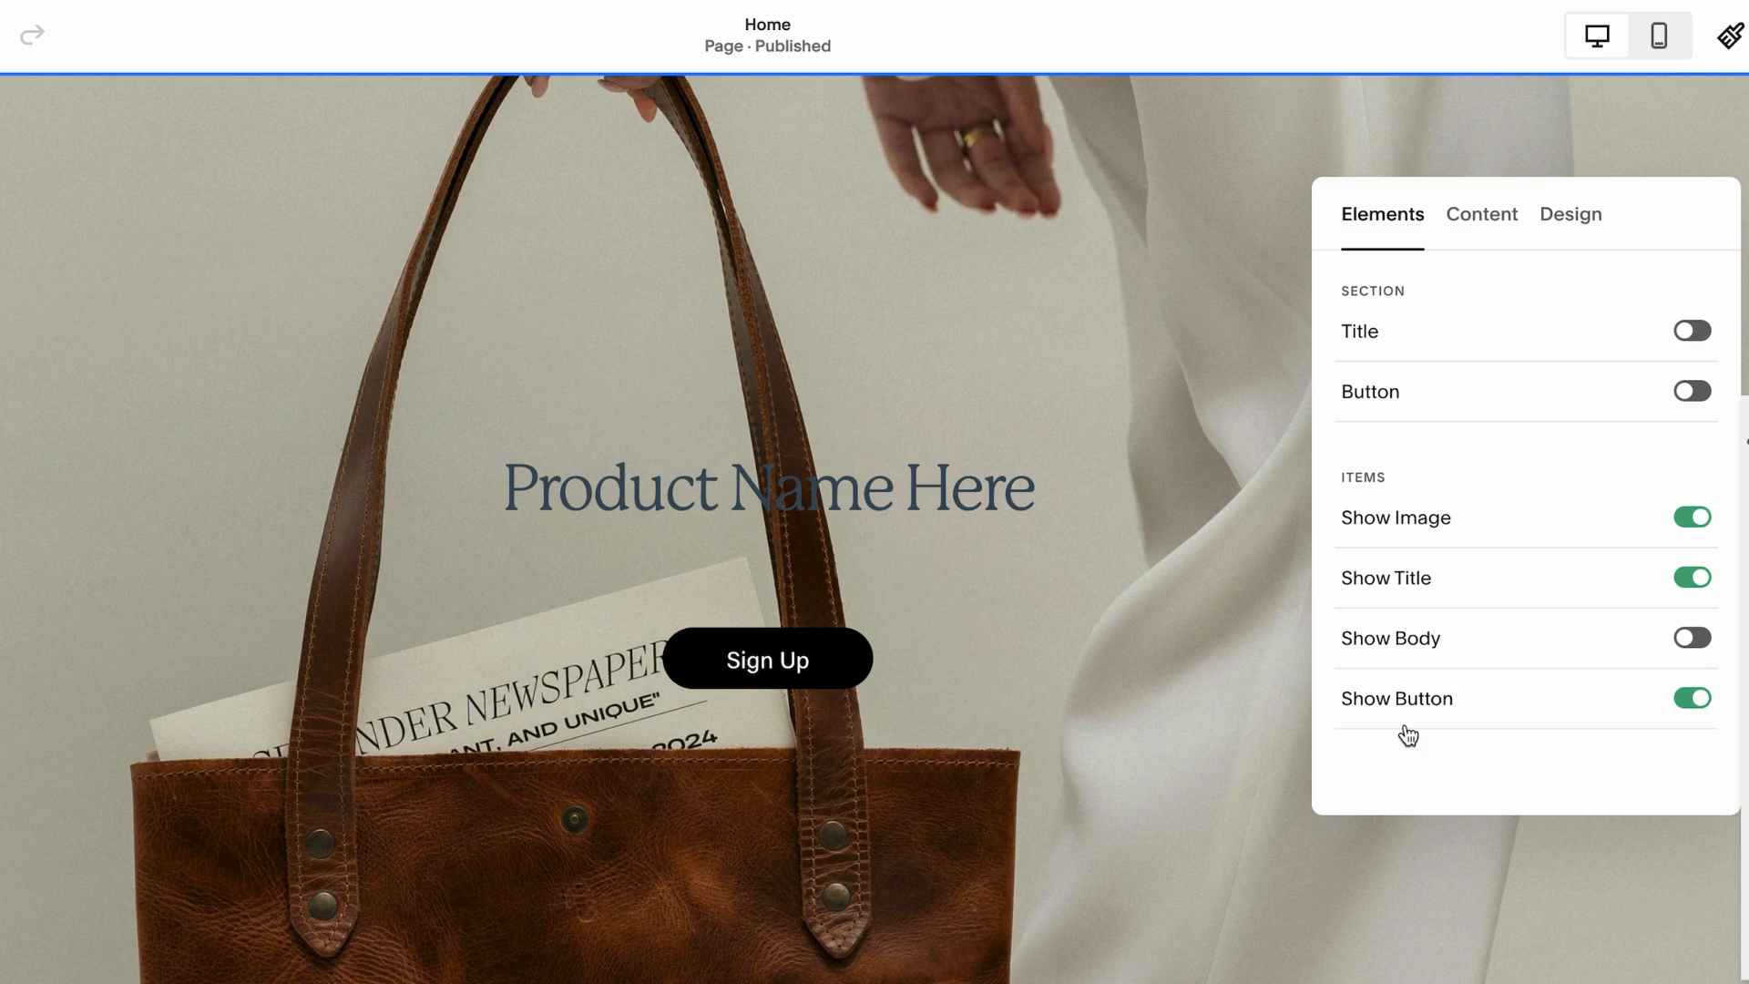
click(1705, 640)
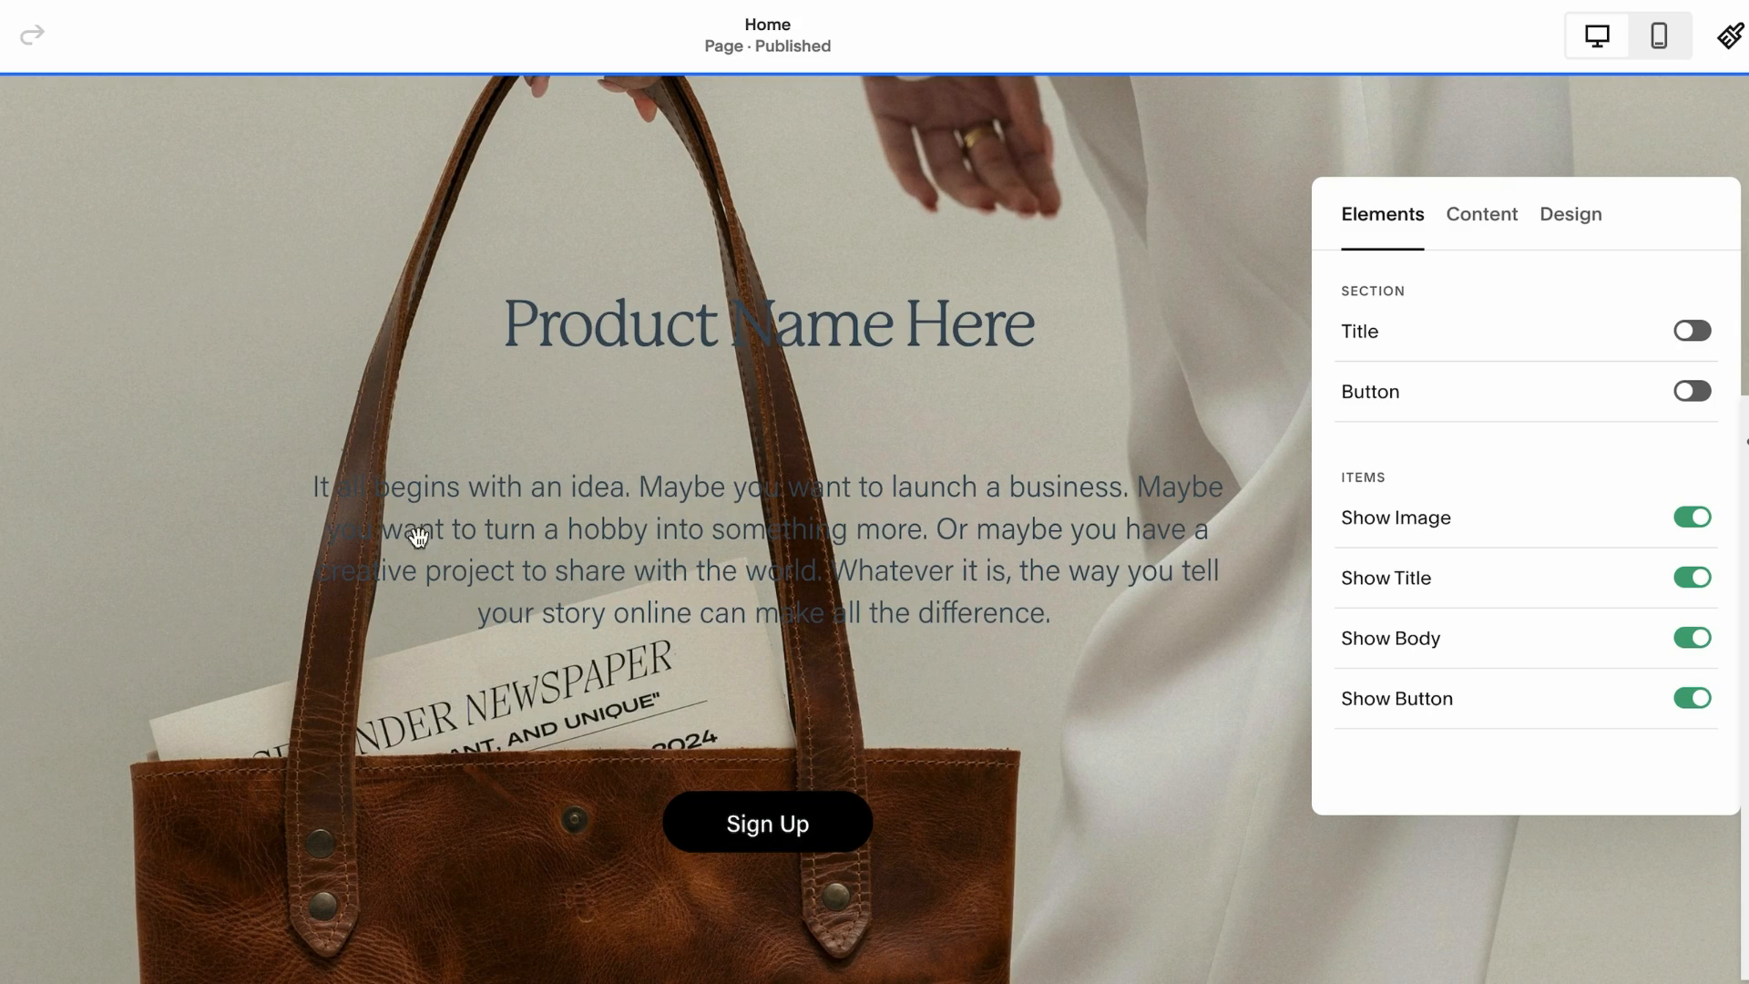
Change the first slide's button text to Shop Now
click(1503, 227)
scroll(1485, 644, down, 3)
click(1390, 552)
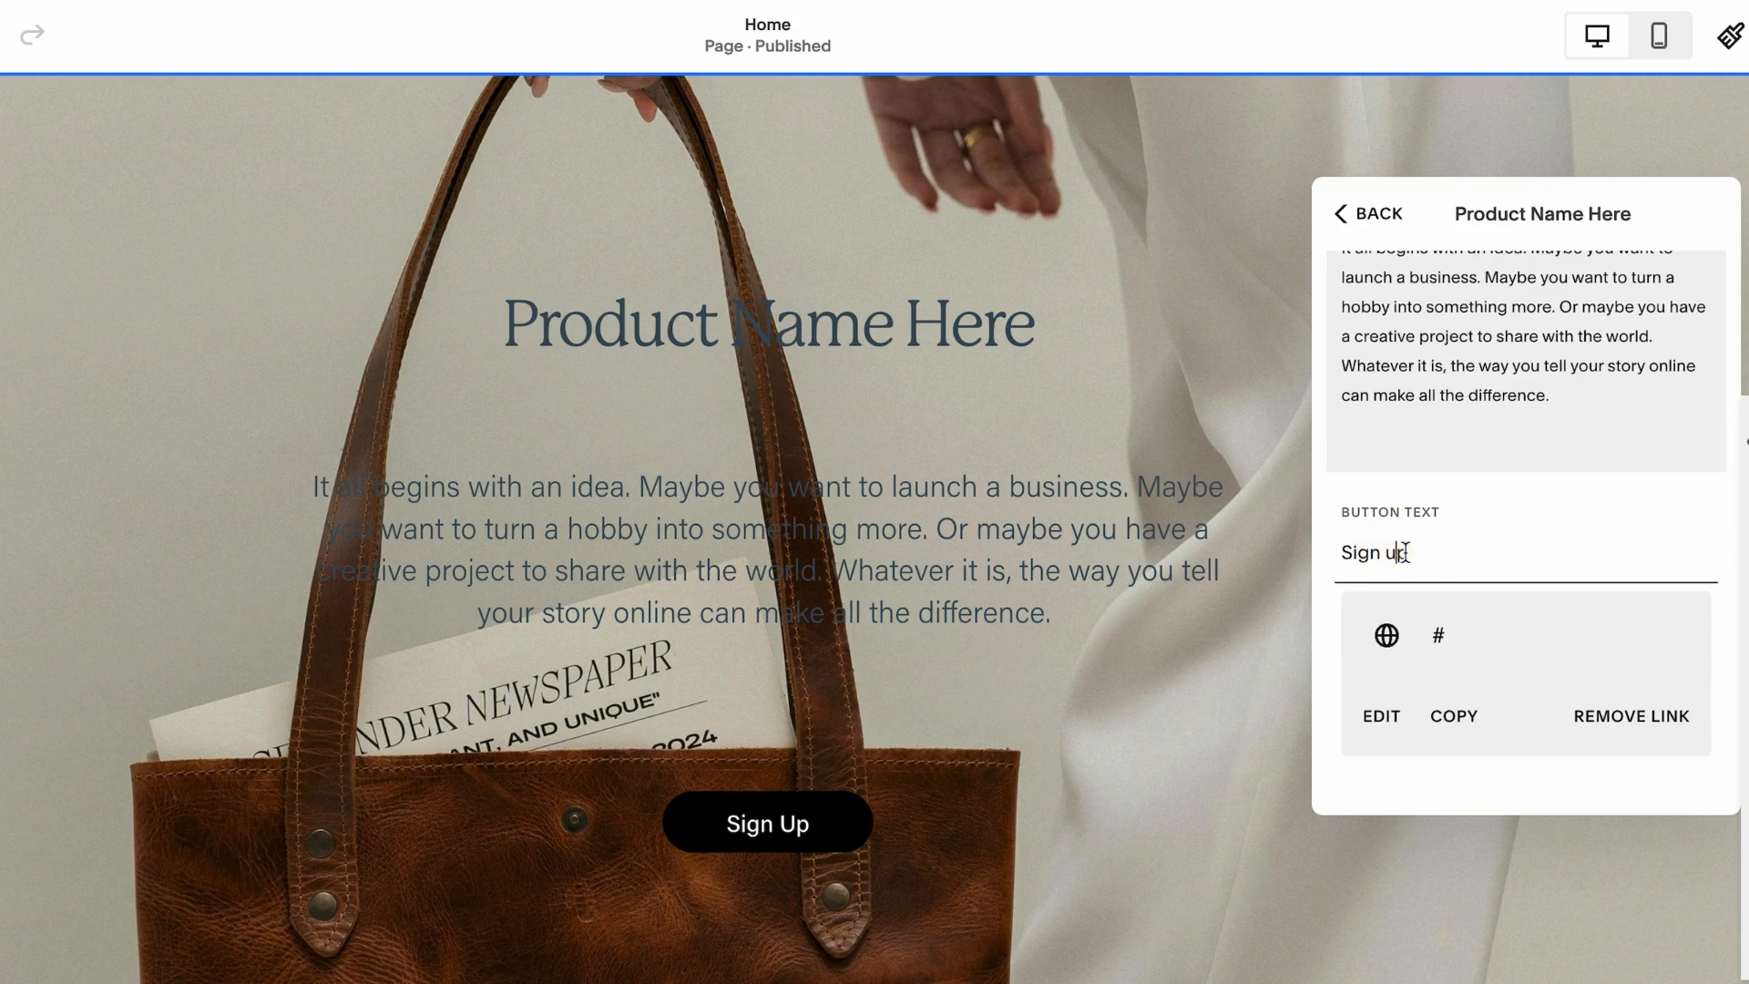
triple_click(1353, 553)
text(Shop )
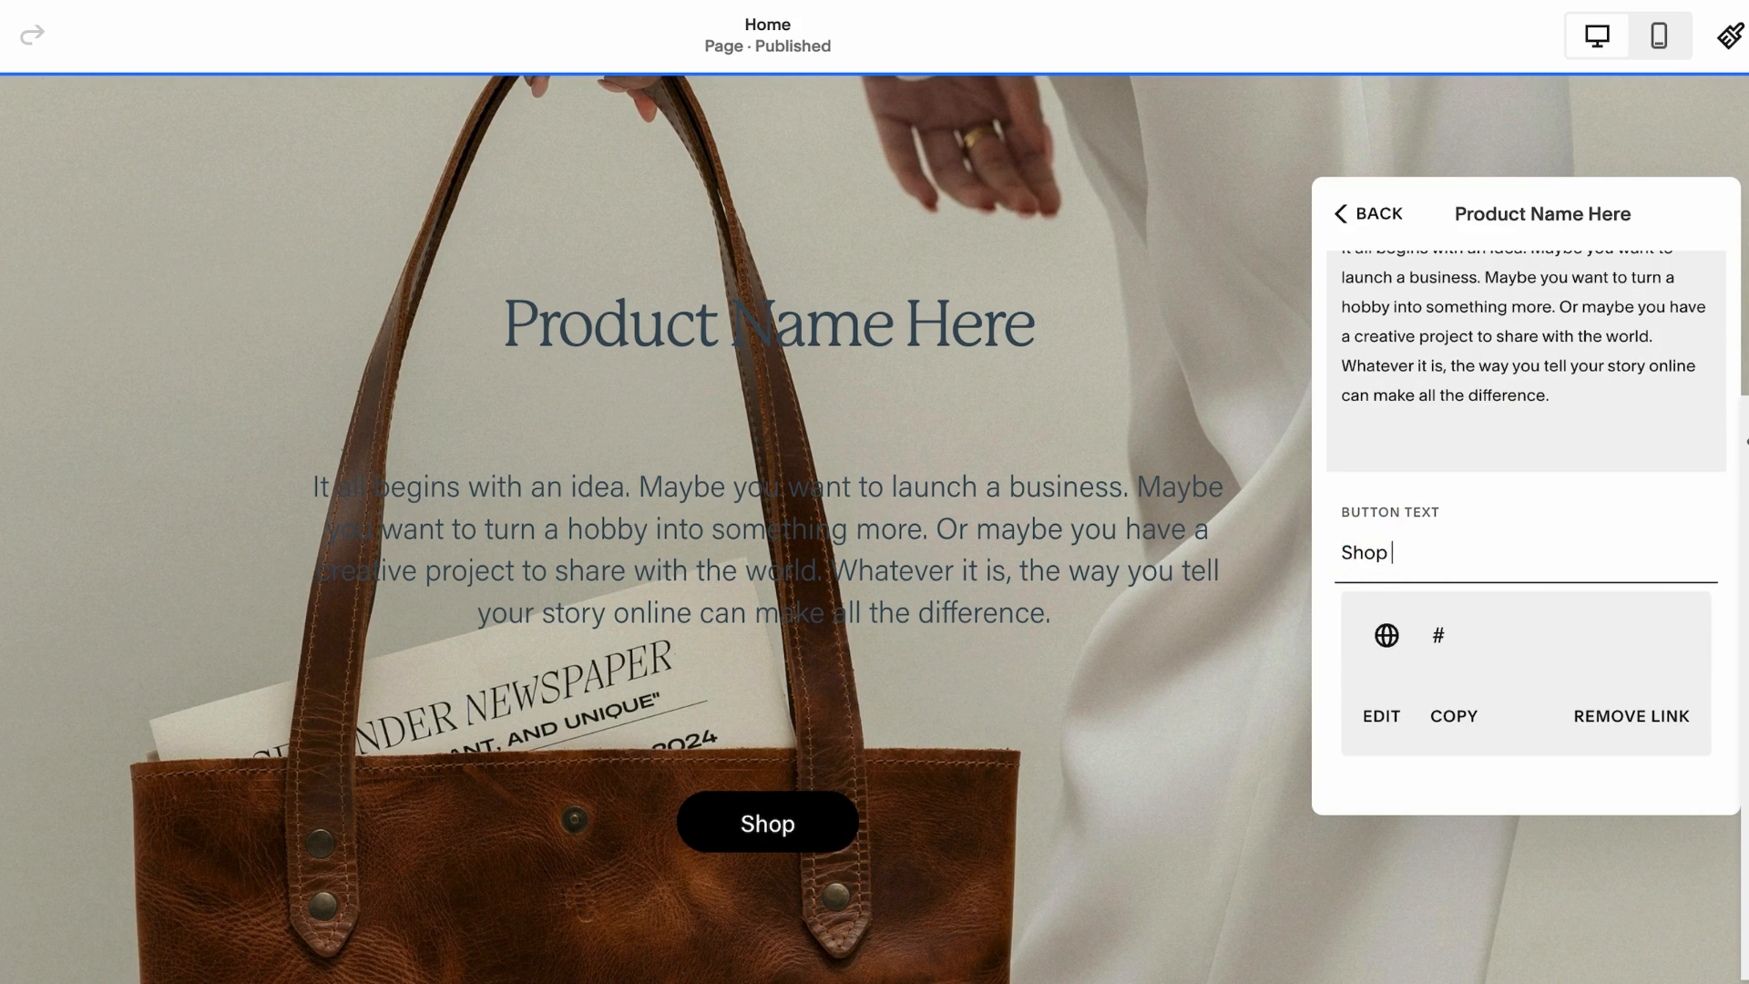
text(Now)
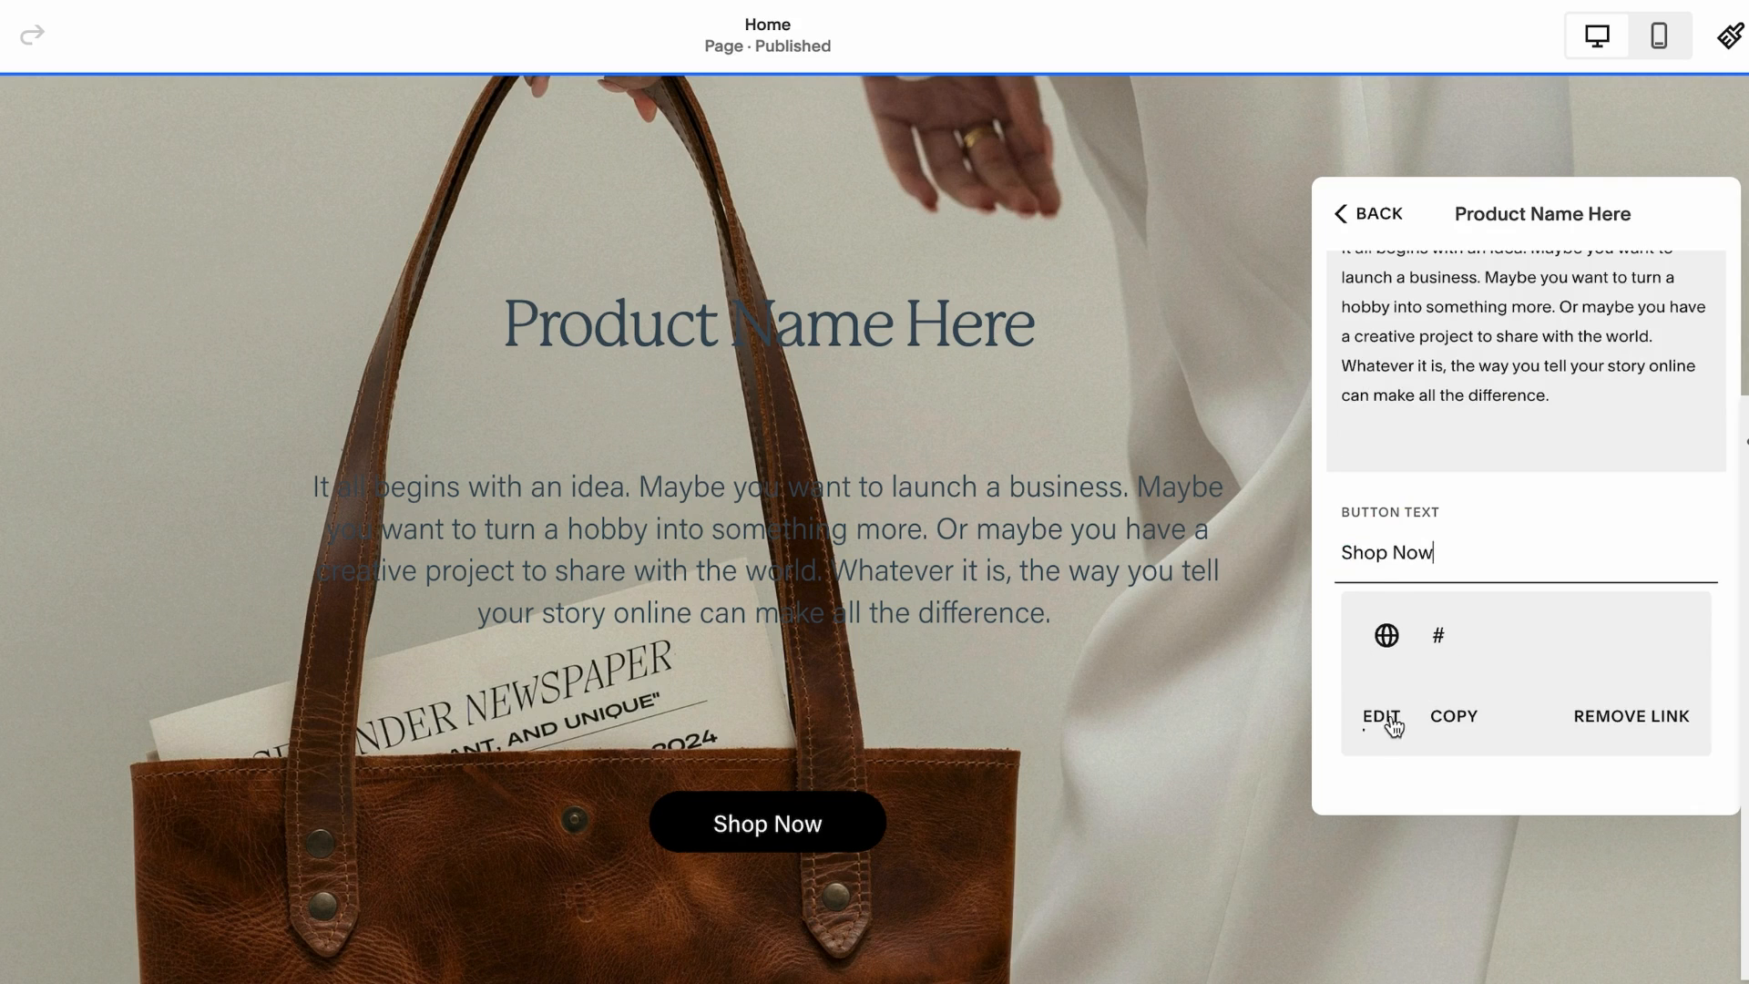
Remove the button's placeholder link and open the link field to attach a new one
click(1640, 717)
click(1515, 729)
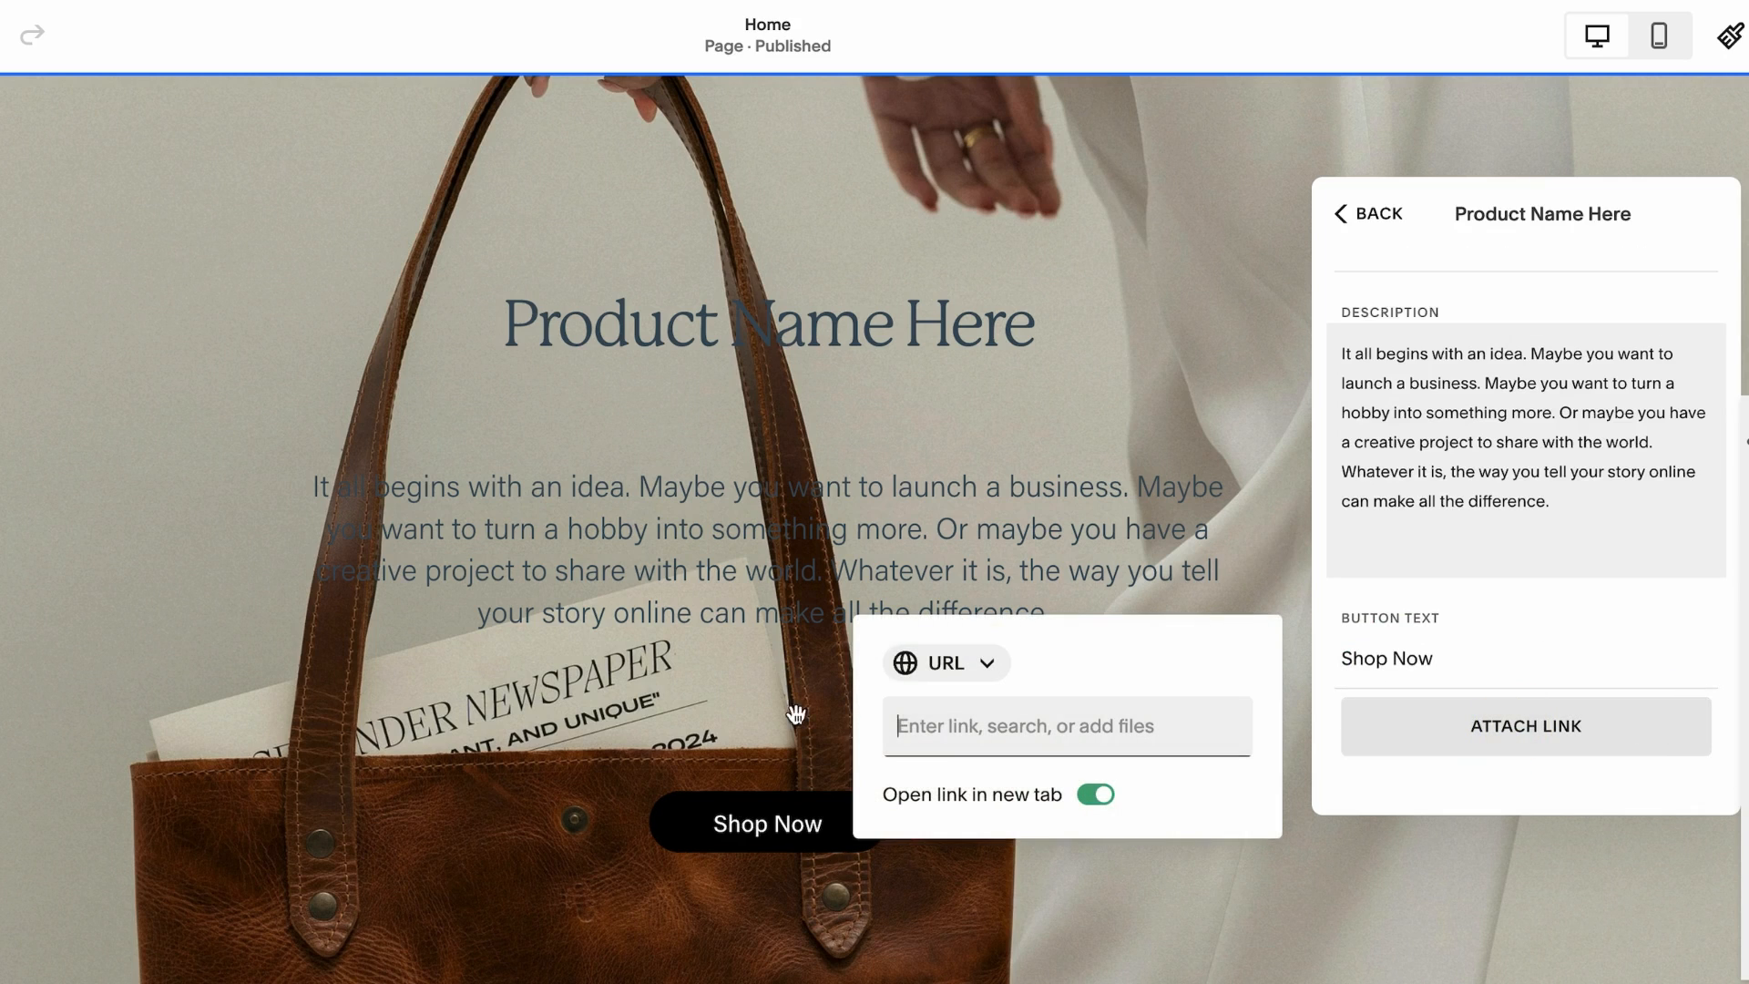
click(922, 724)
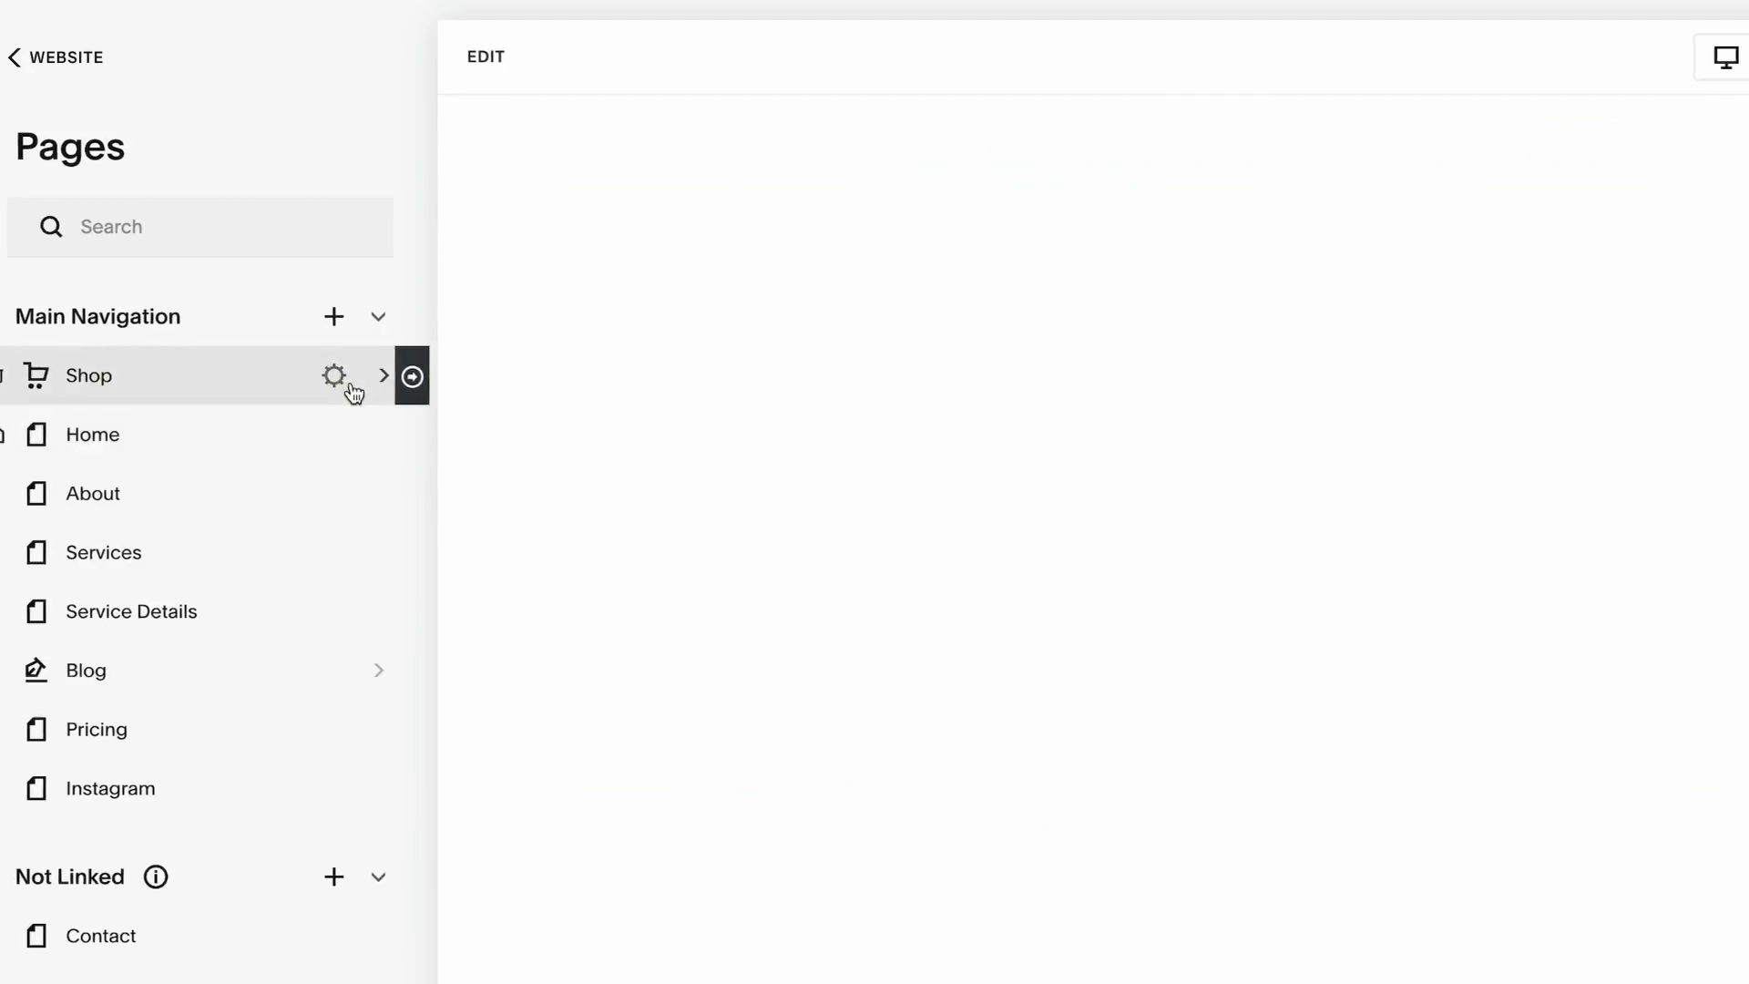
Open the first Name Here product's settings and copy its URL path shop/p/name-here-2 from the SEO and URL section
click(346, 379)
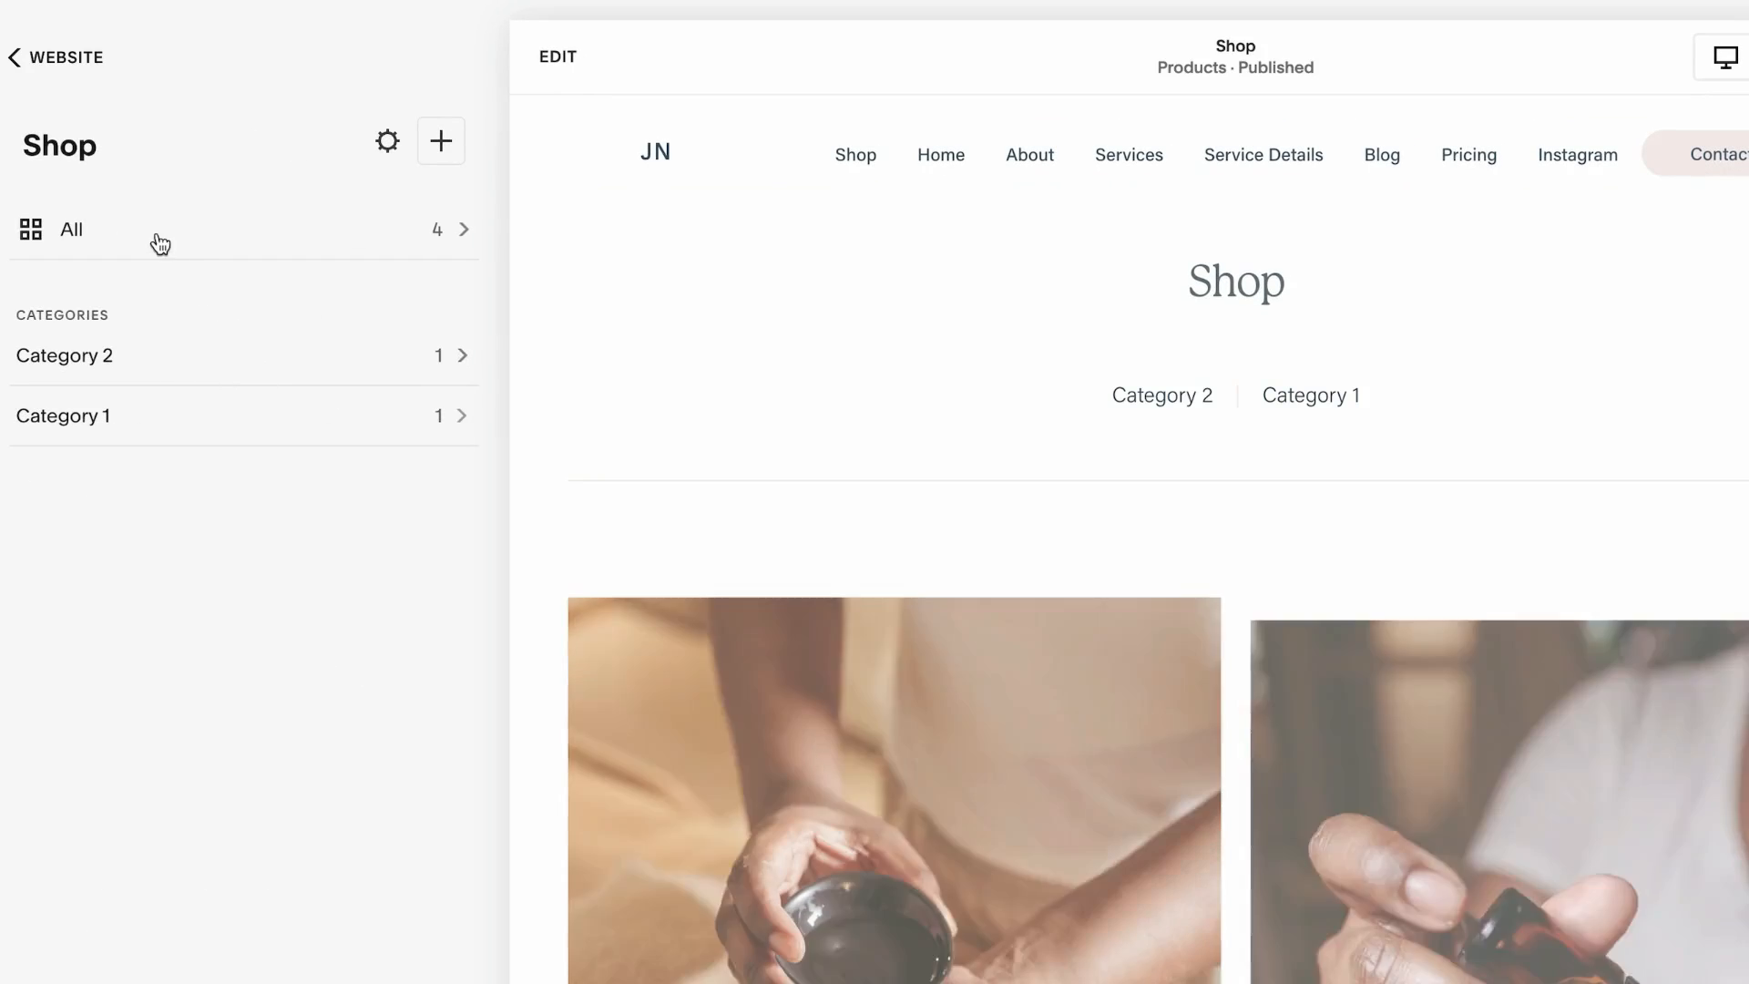
click(160, 244)
click(449, 583)
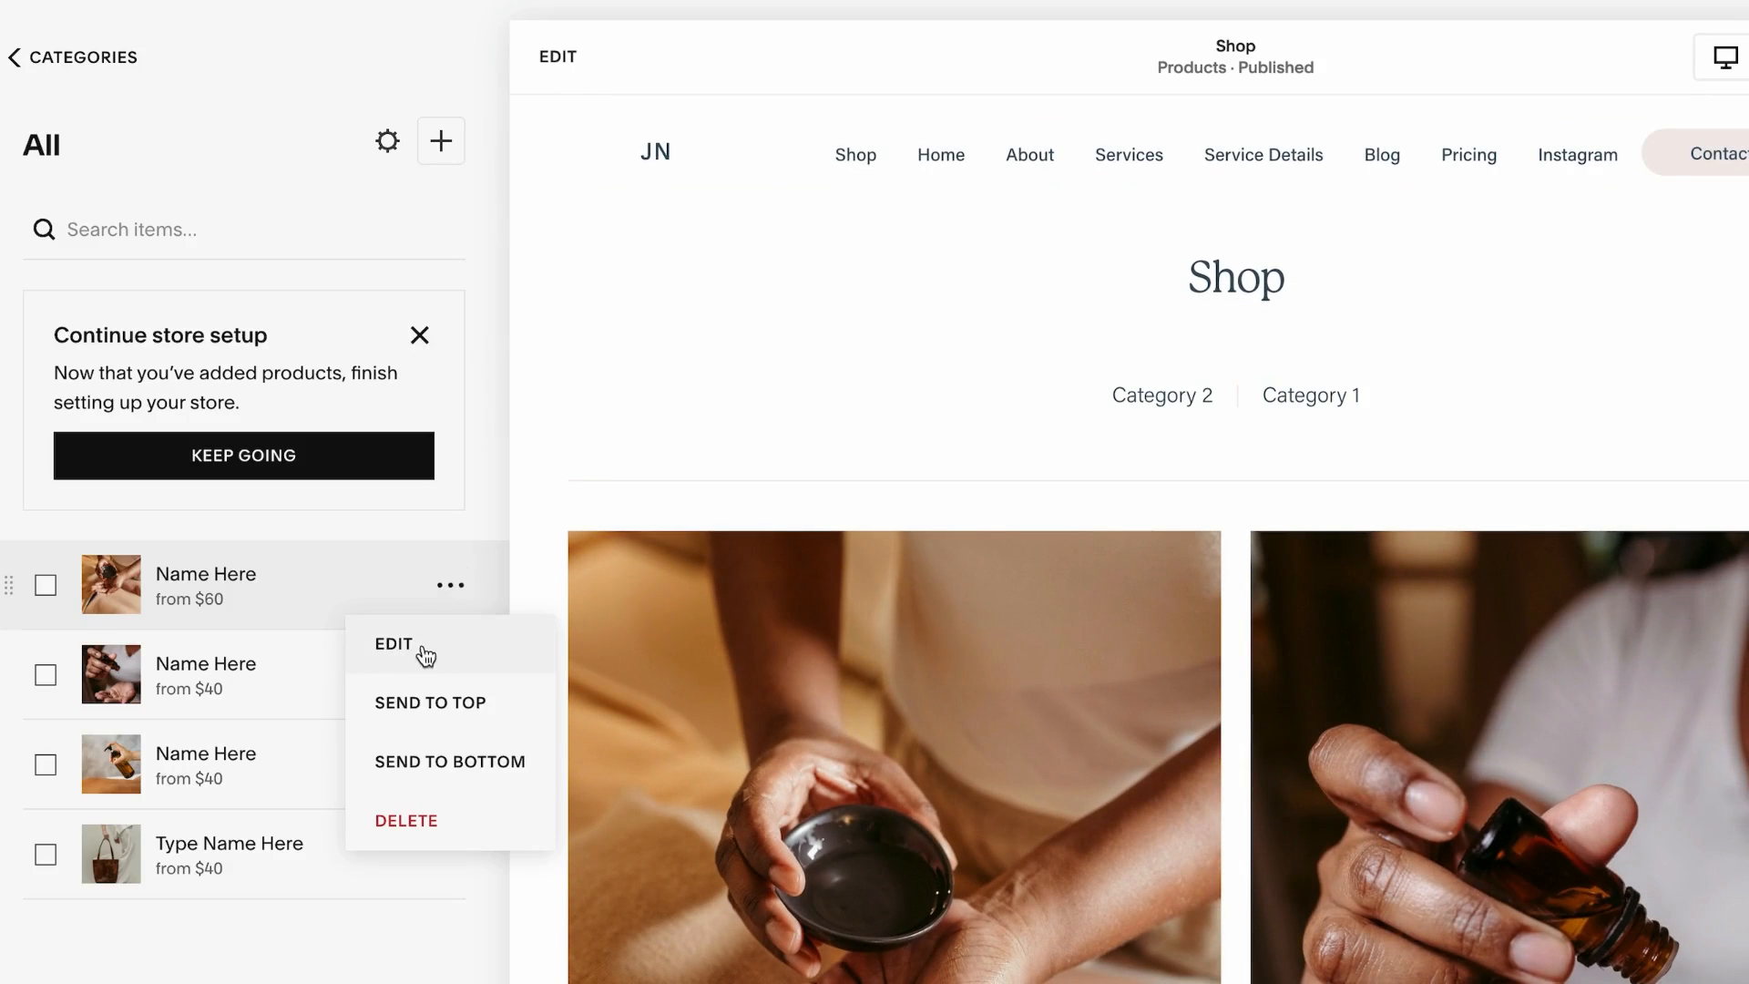
click(417, 649)
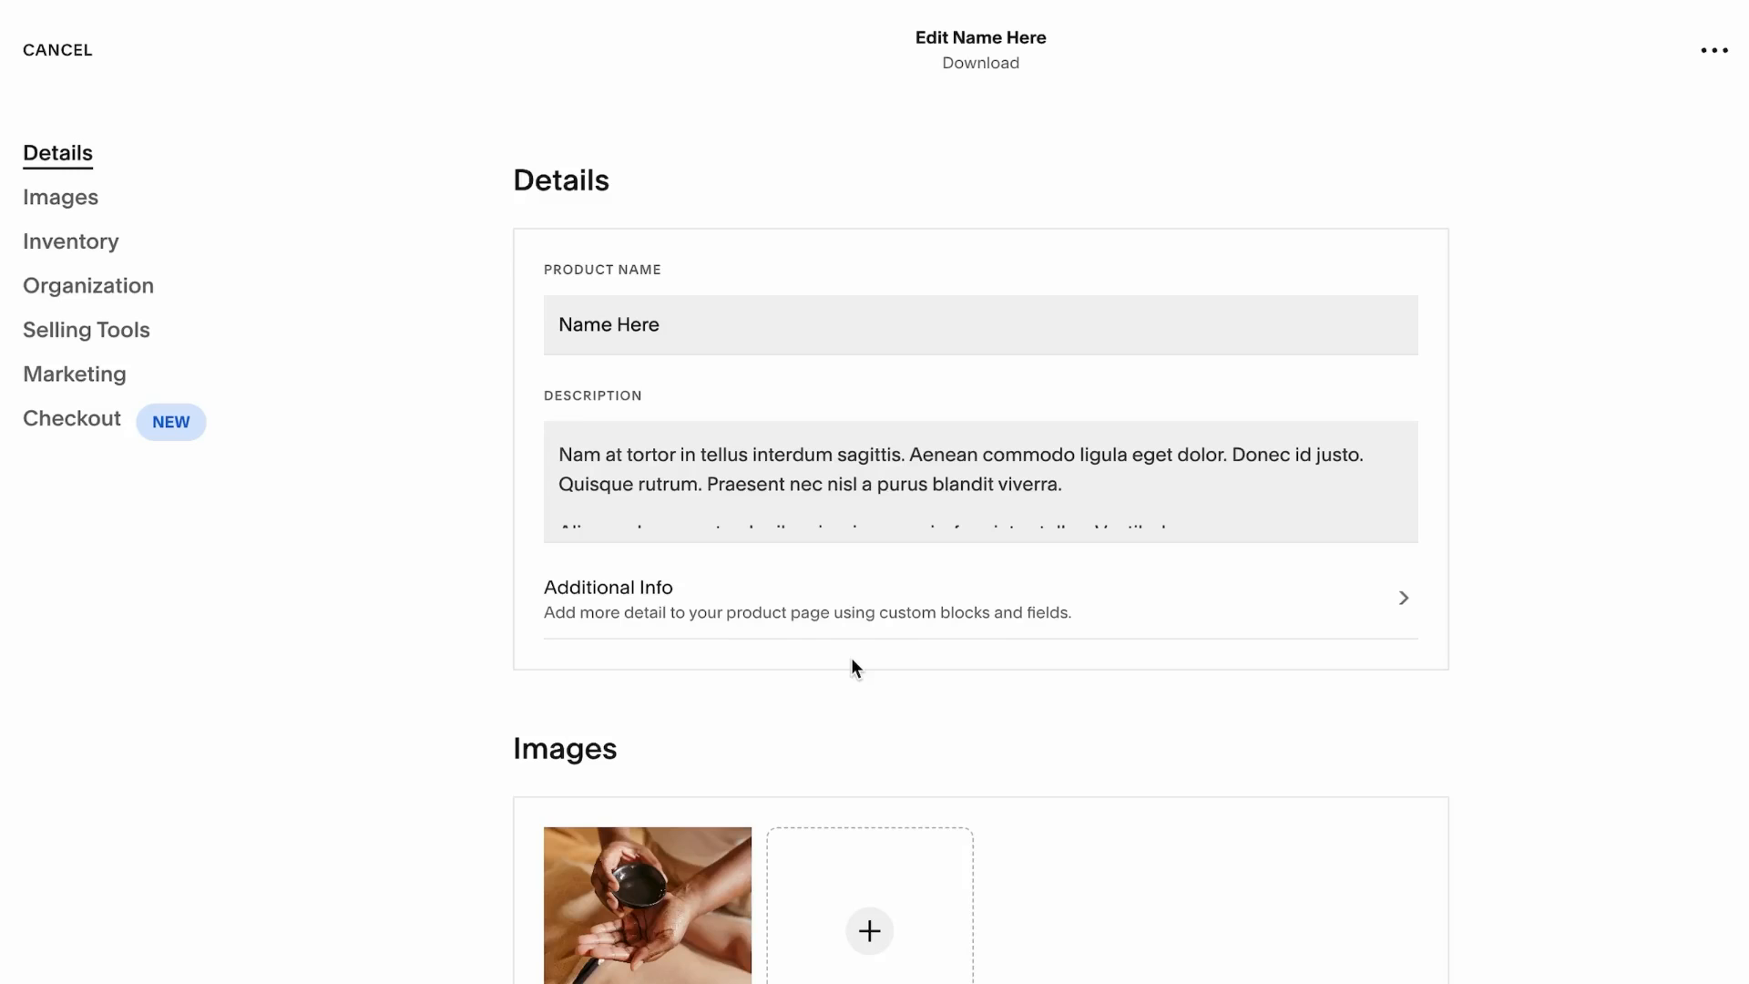
scroll(850, 657, down, 20)
scroll(851, 657, up, 8)
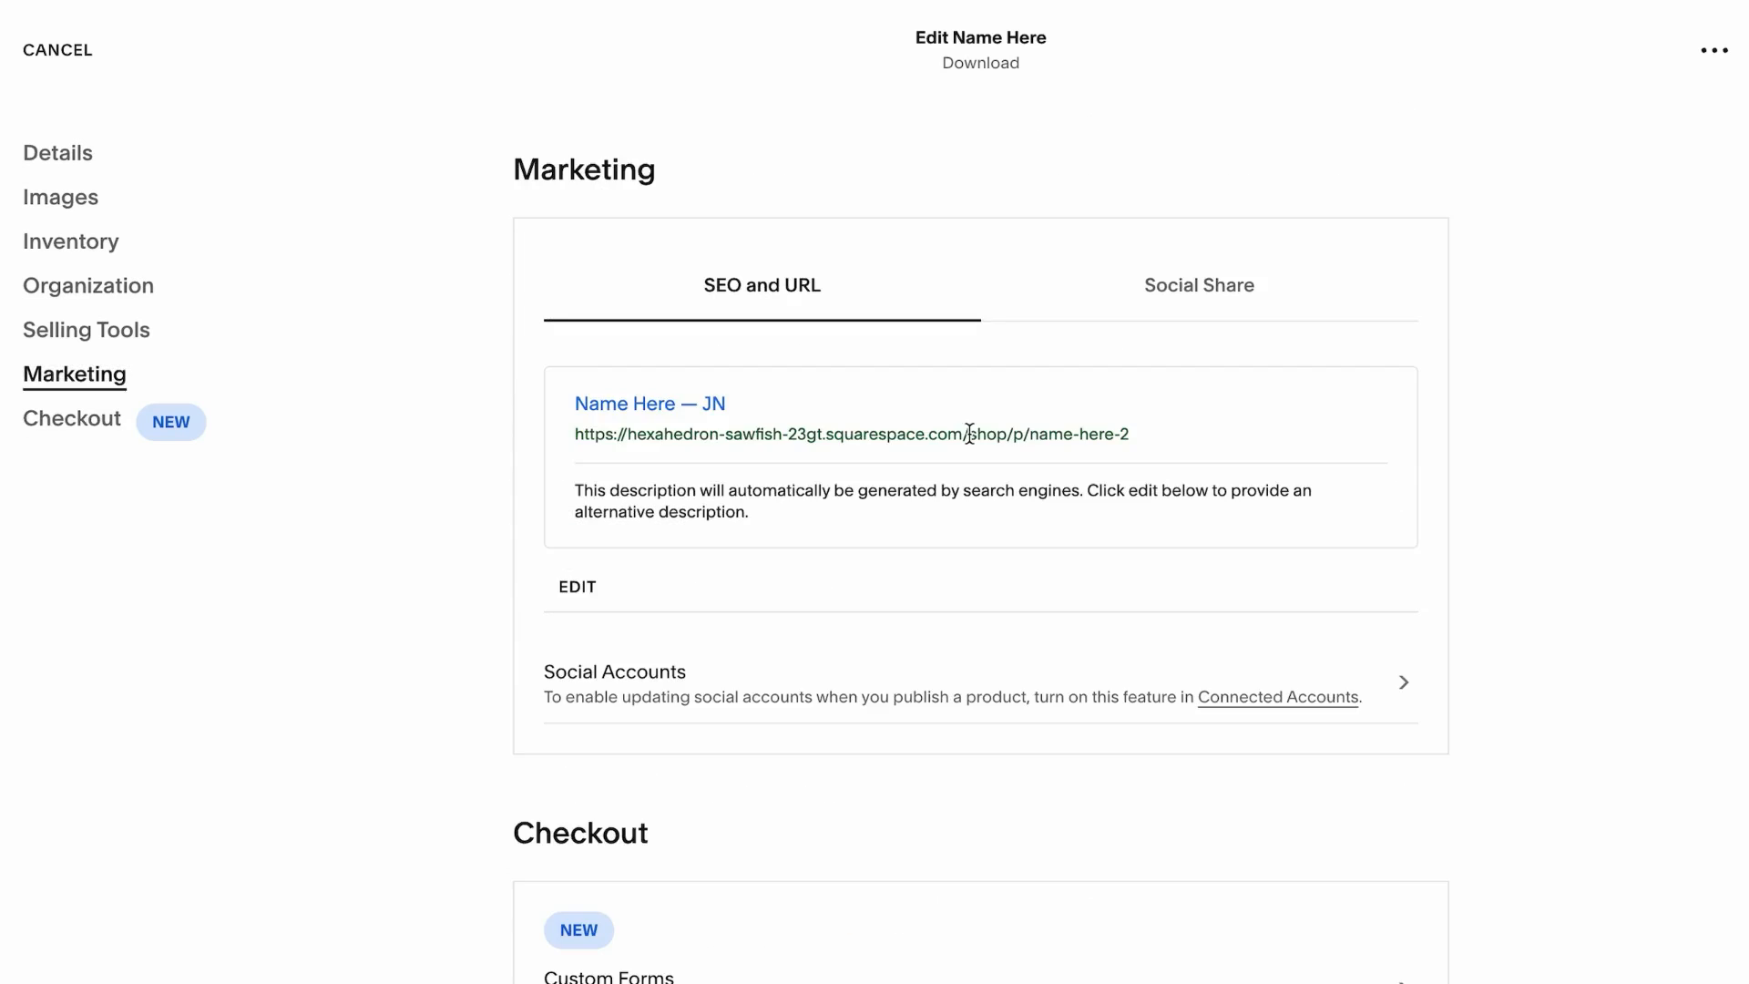
drag(970, 433, 1138, 429)
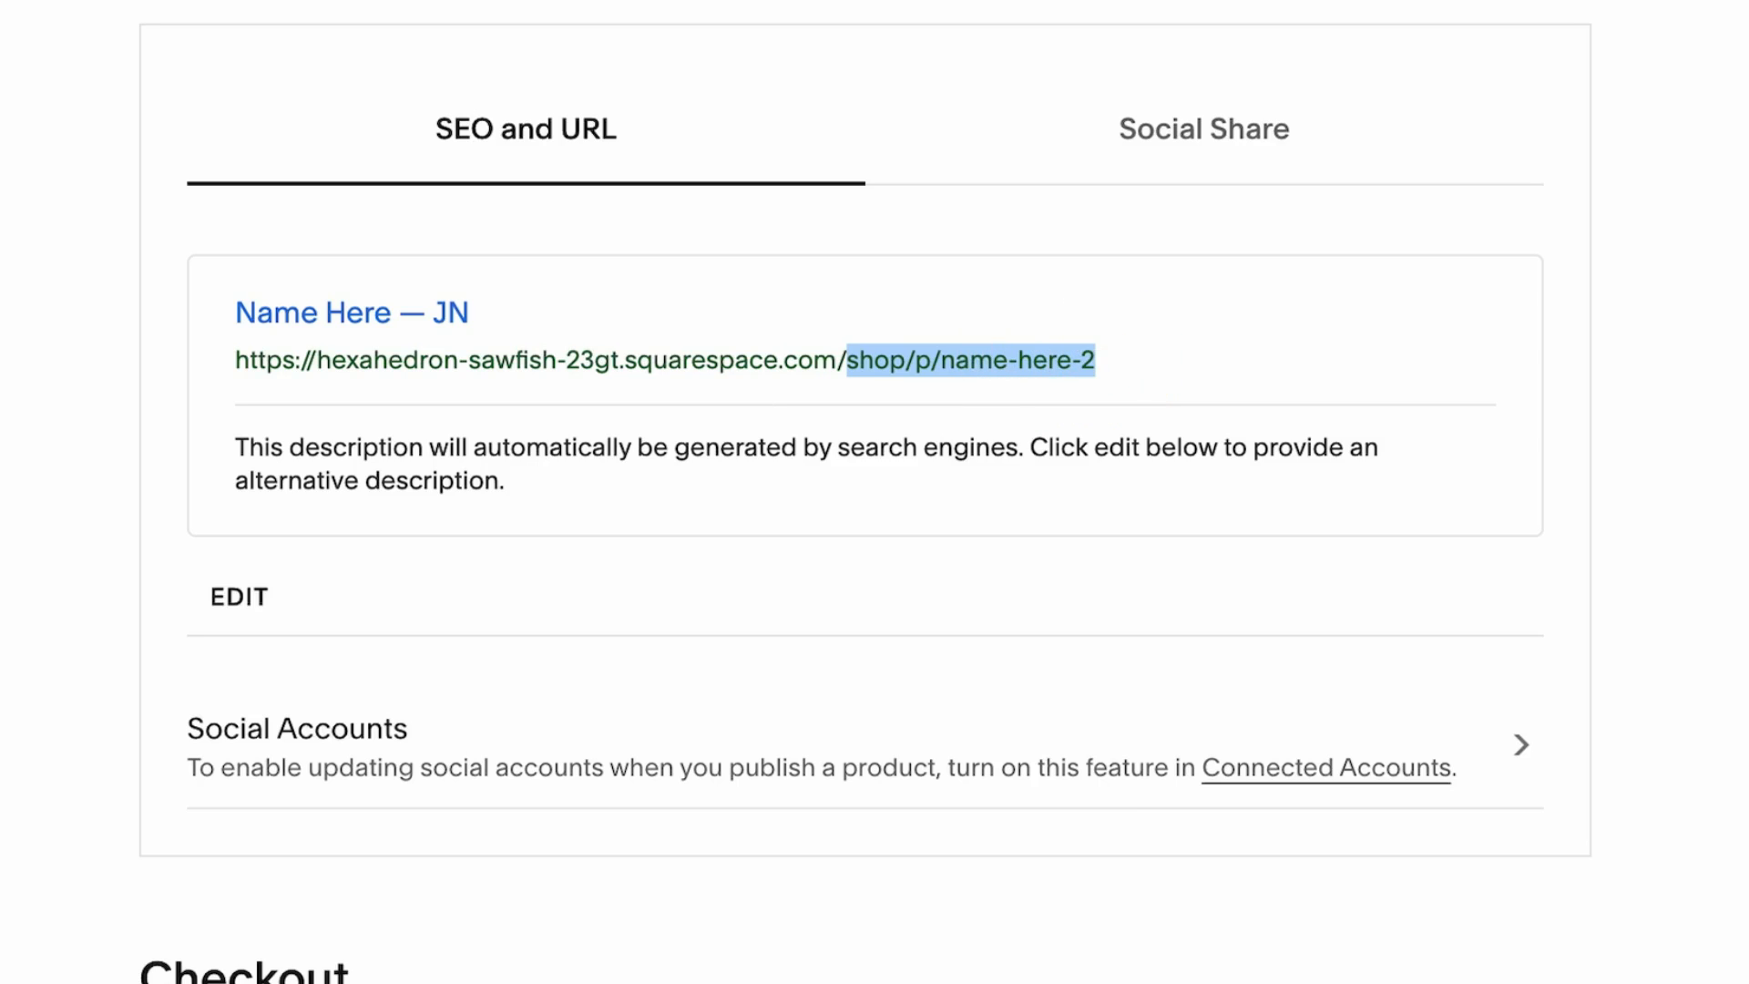
key(super+s)
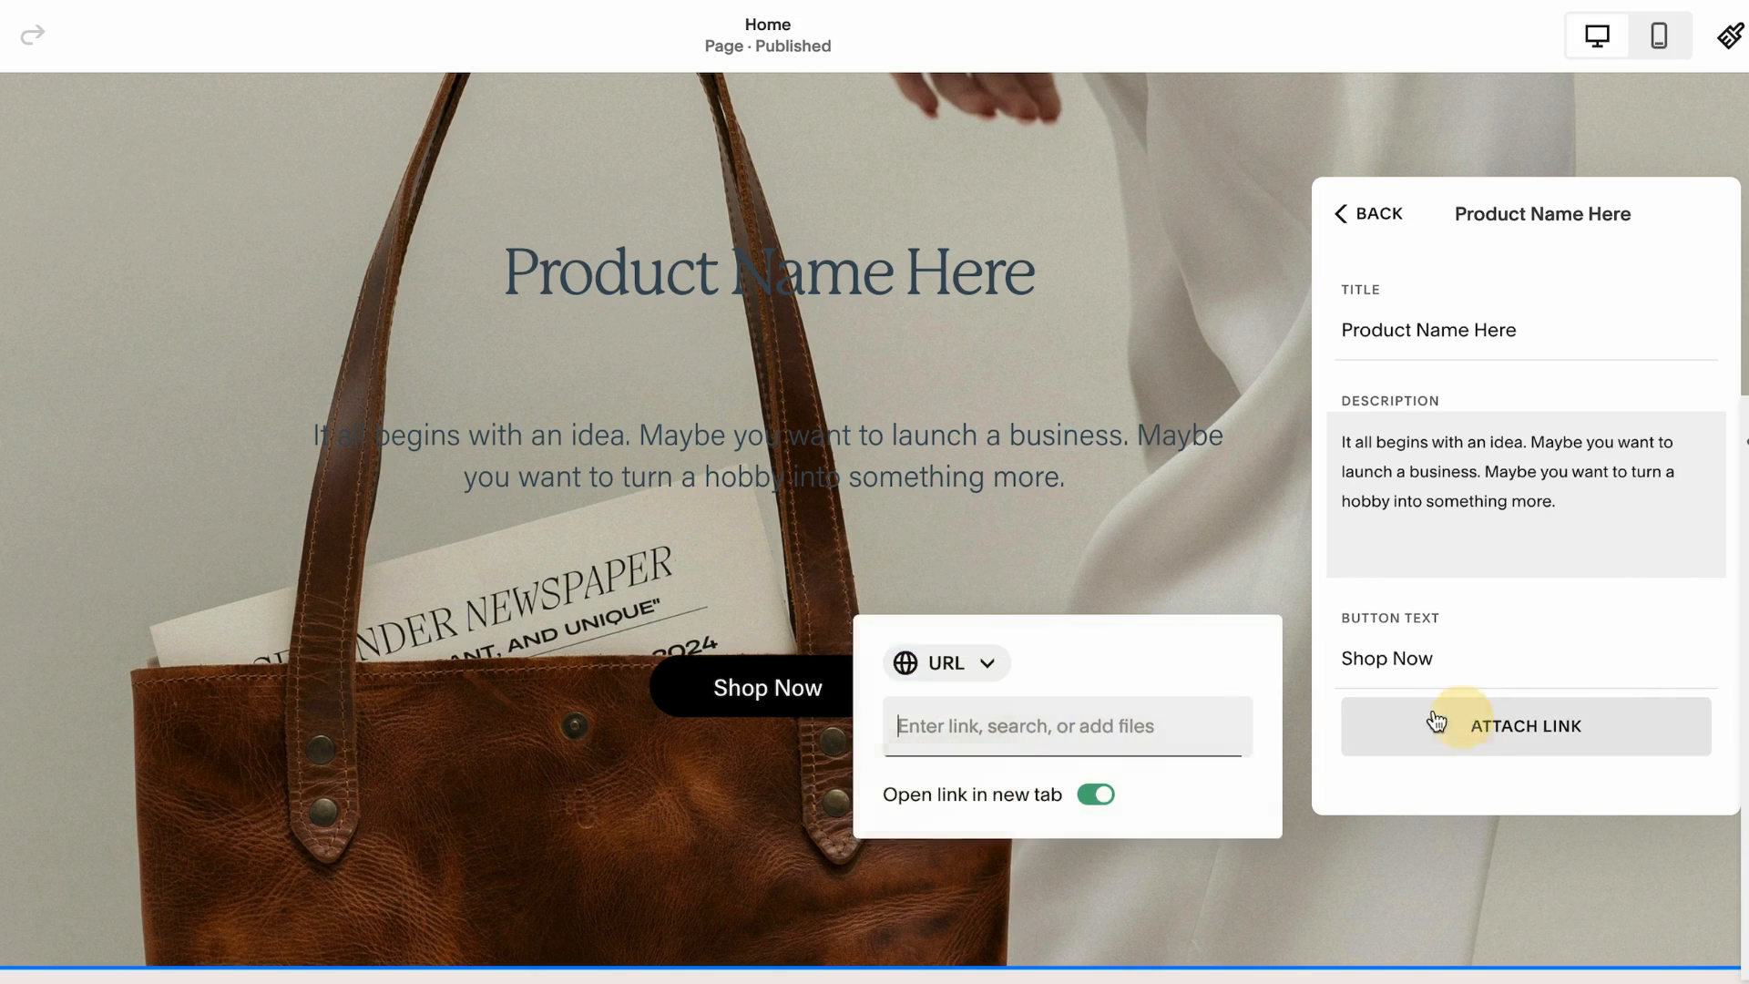
Paste /shop/p/name-here-2 as the first slide's Shop Now button link
click(1028, 736)
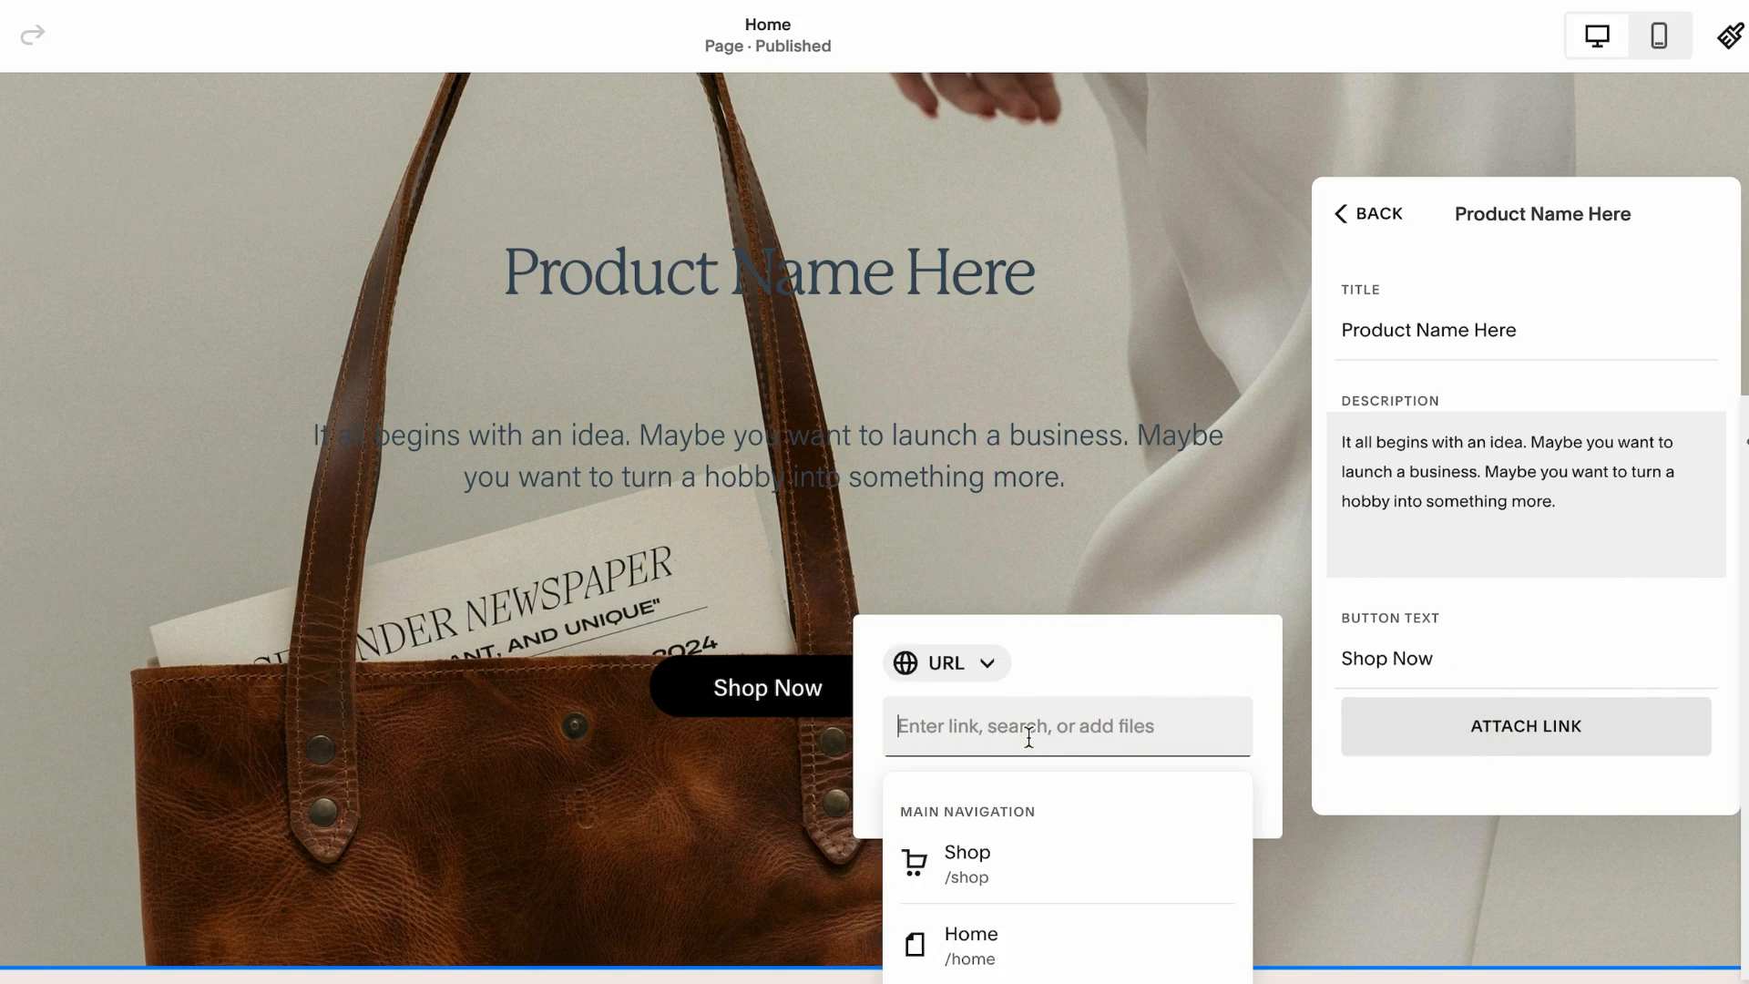
text(/shop/p/name-here-2)
click(1066, 892)
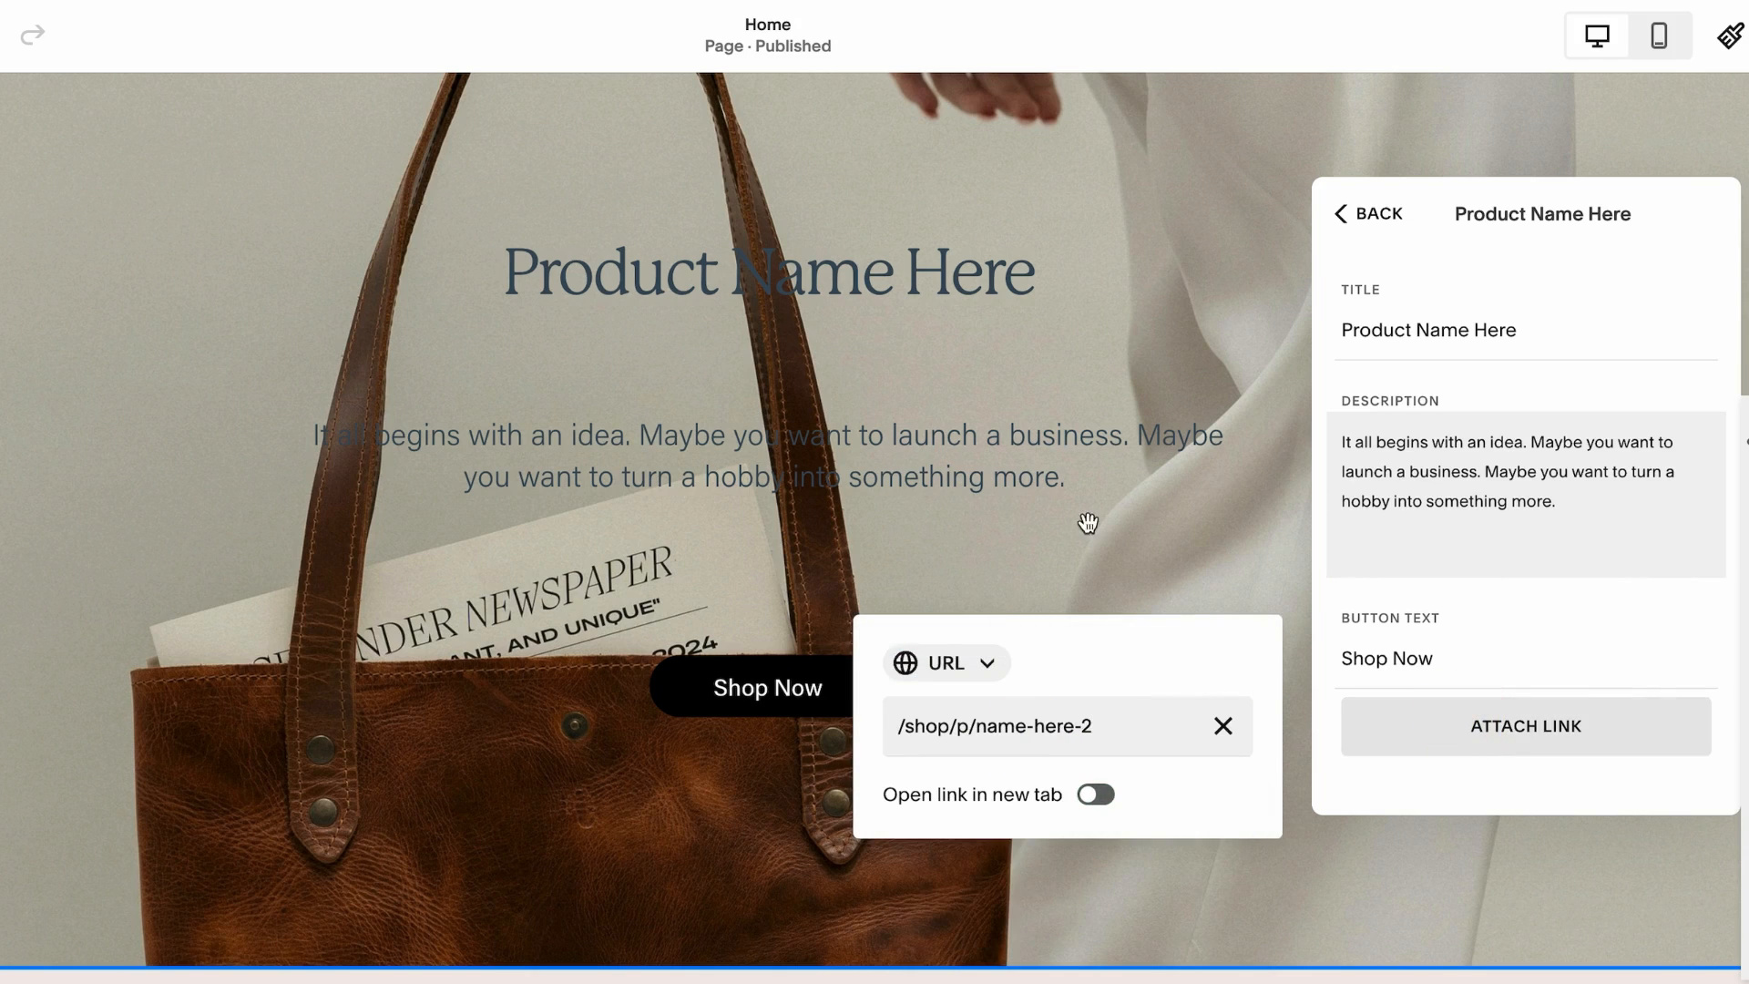
Turn on Show Adjacent Slides in the slideshow section's design settings
click(1536, 151)
click(1519, 128)
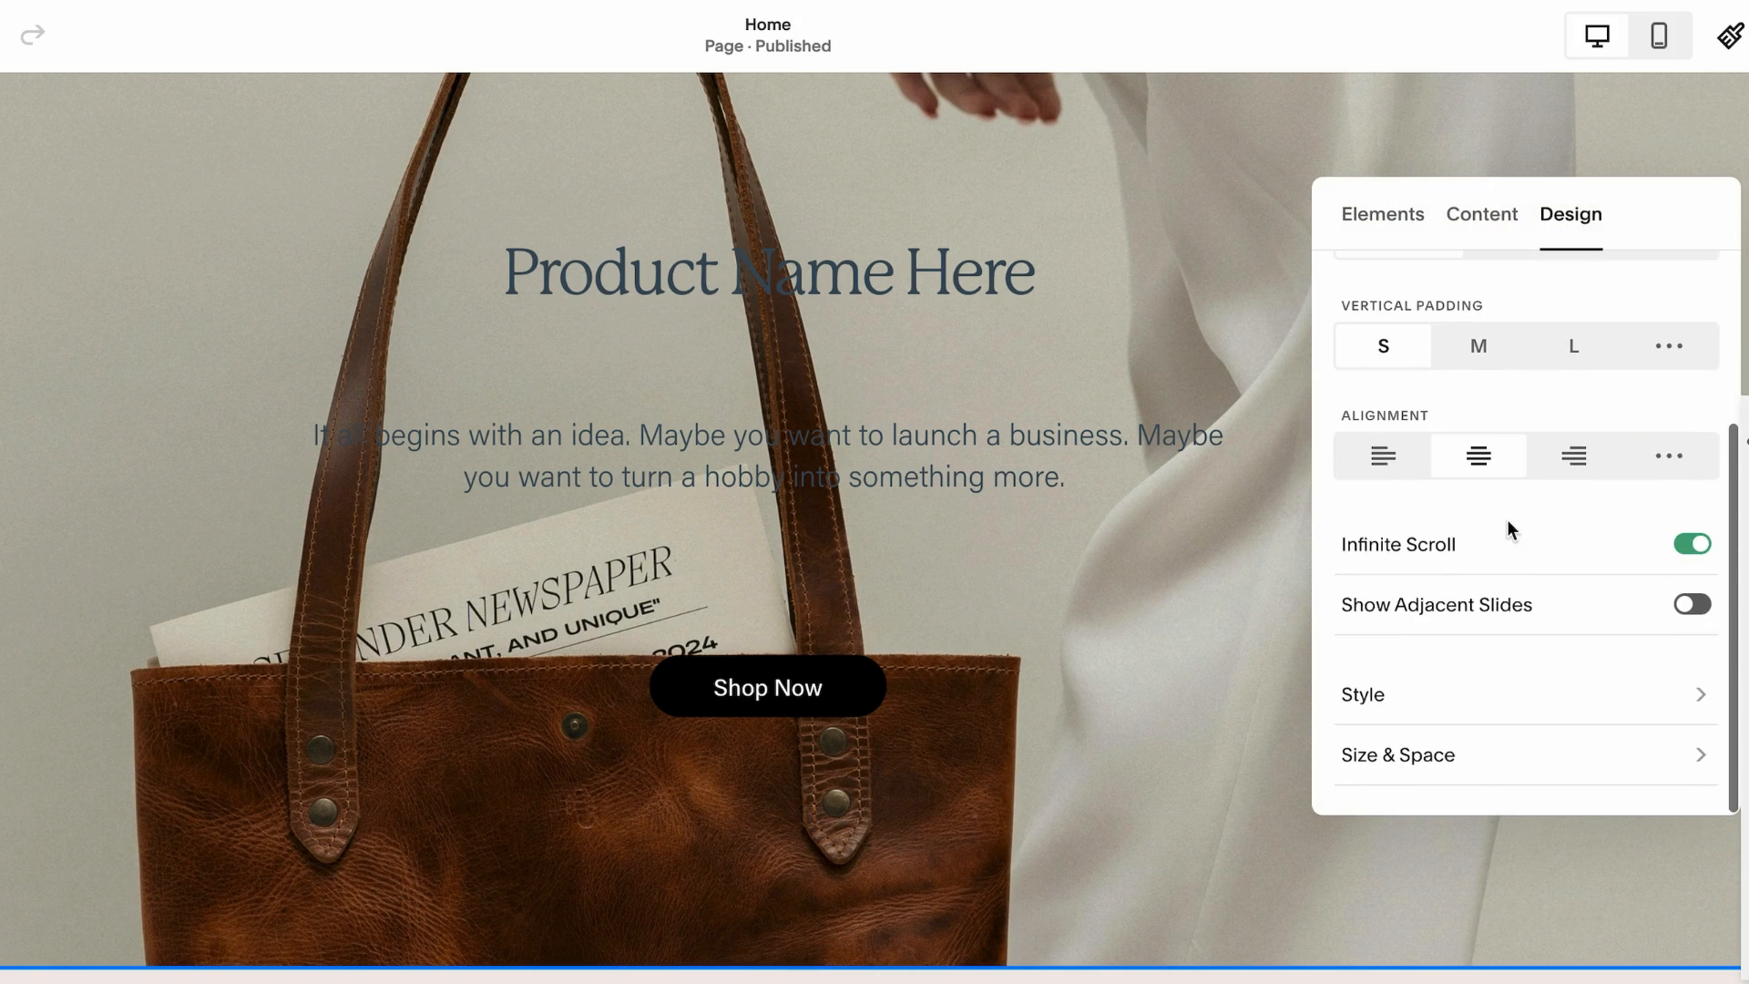
scroll(1570, 574, up, 2)
scroll(1569, 574, down, 2)
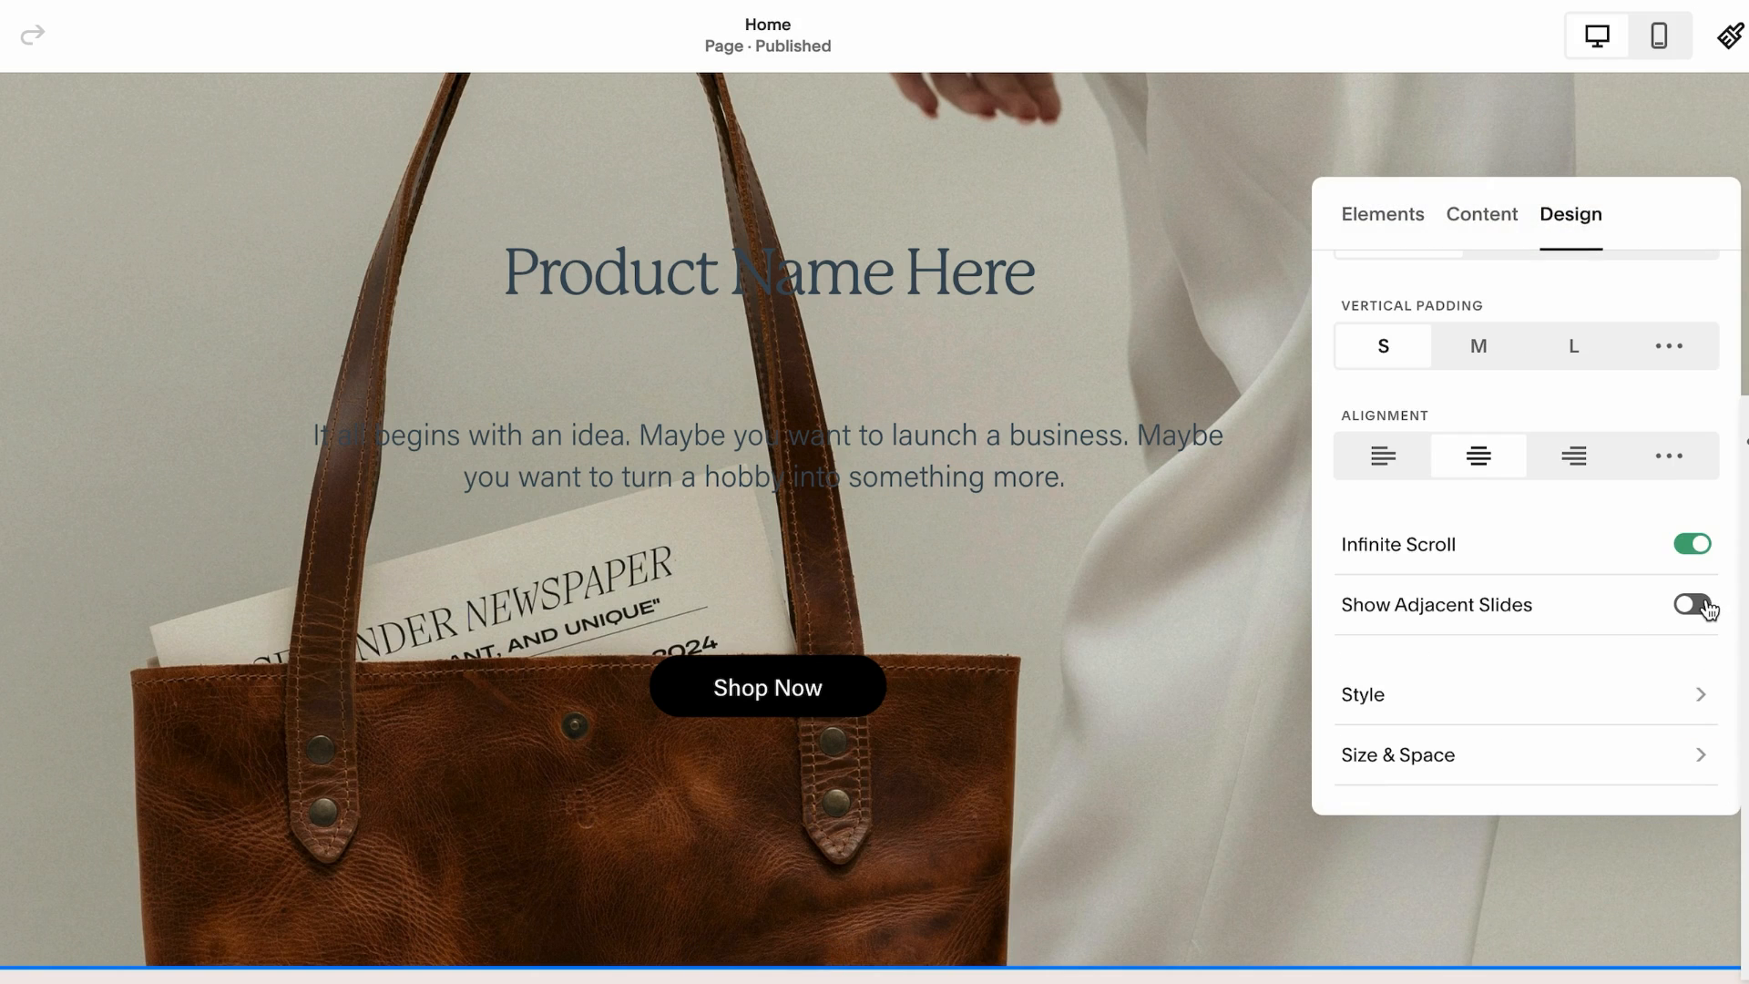
click(1703, 605)
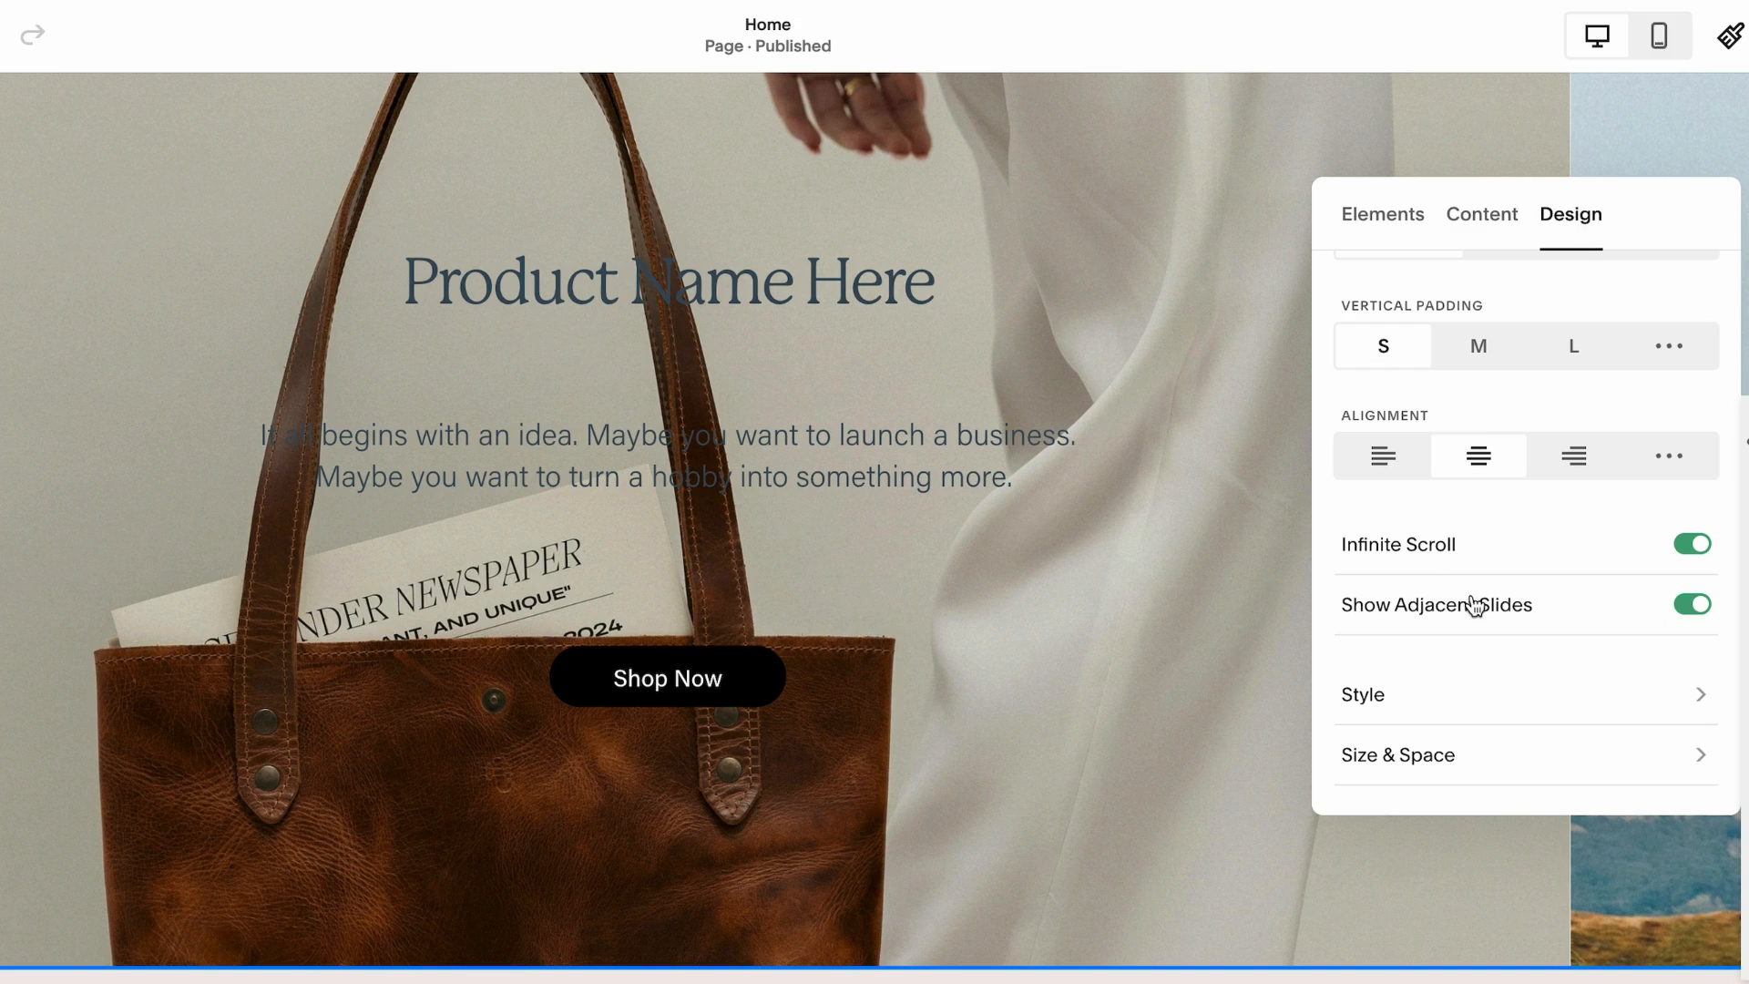
Open the slideshow's Style settings and turn on the Card option for the slides
scroll(1485, 597, up, 3)
scroll(1485, 610, down, 3)
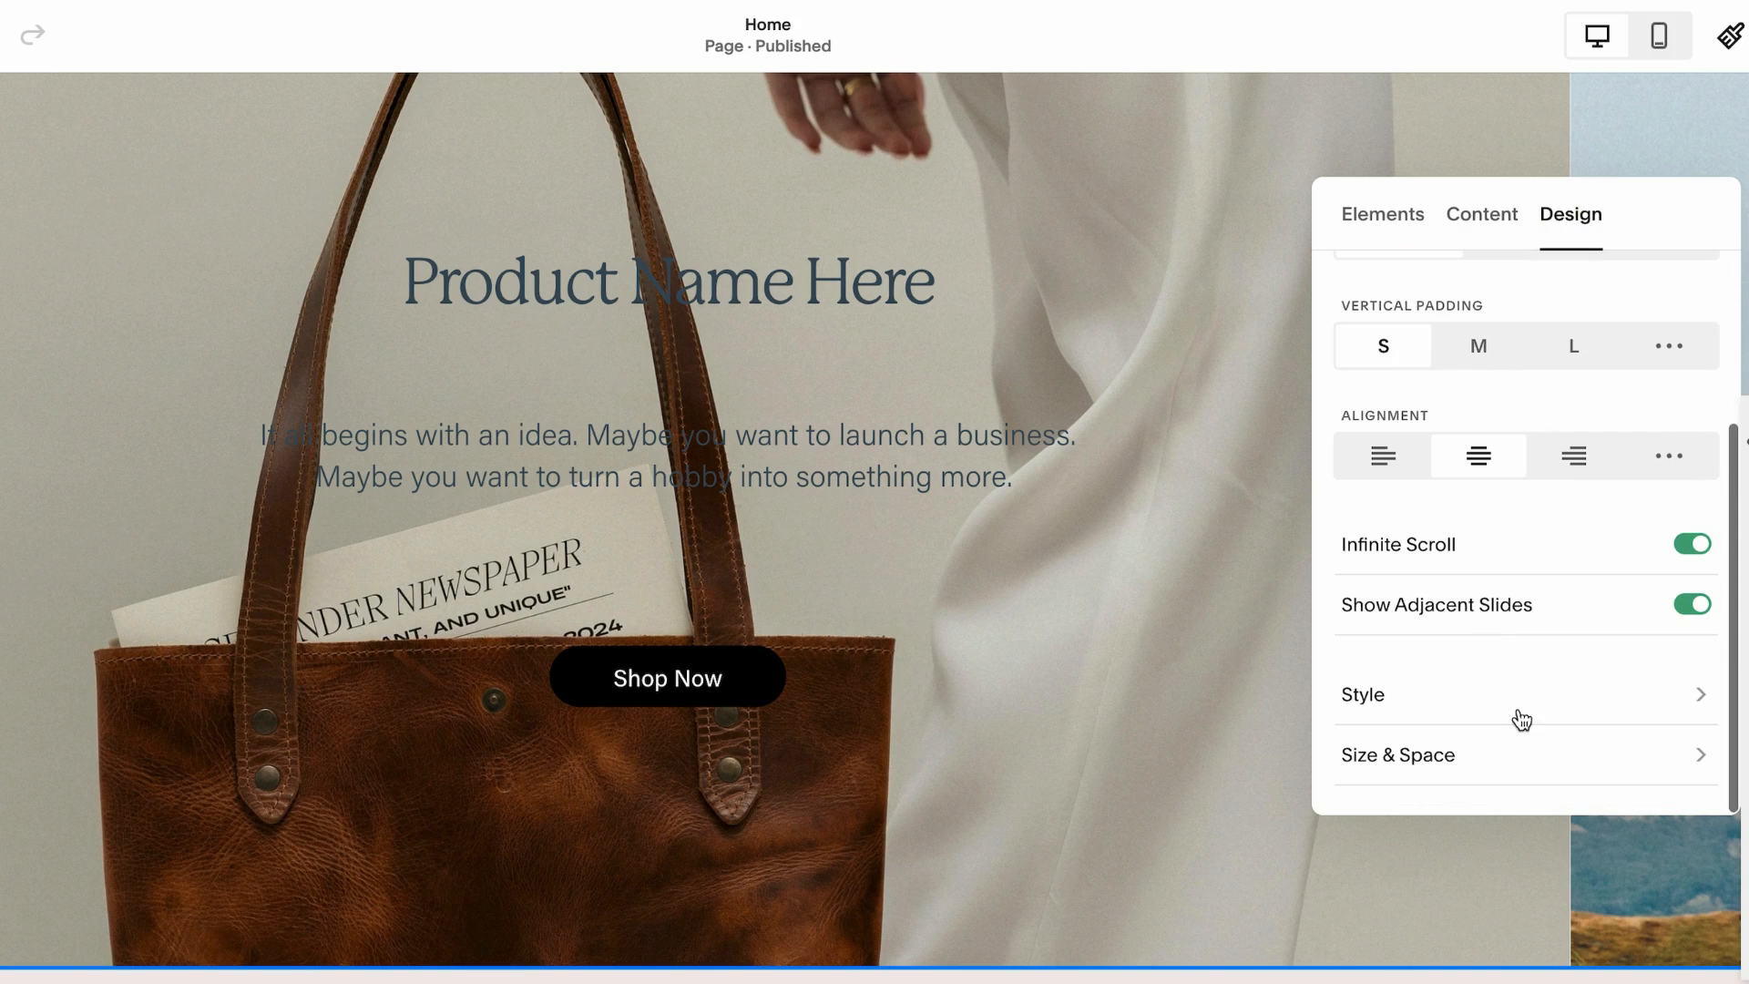
click(1592, 696)
click(1696, 420)
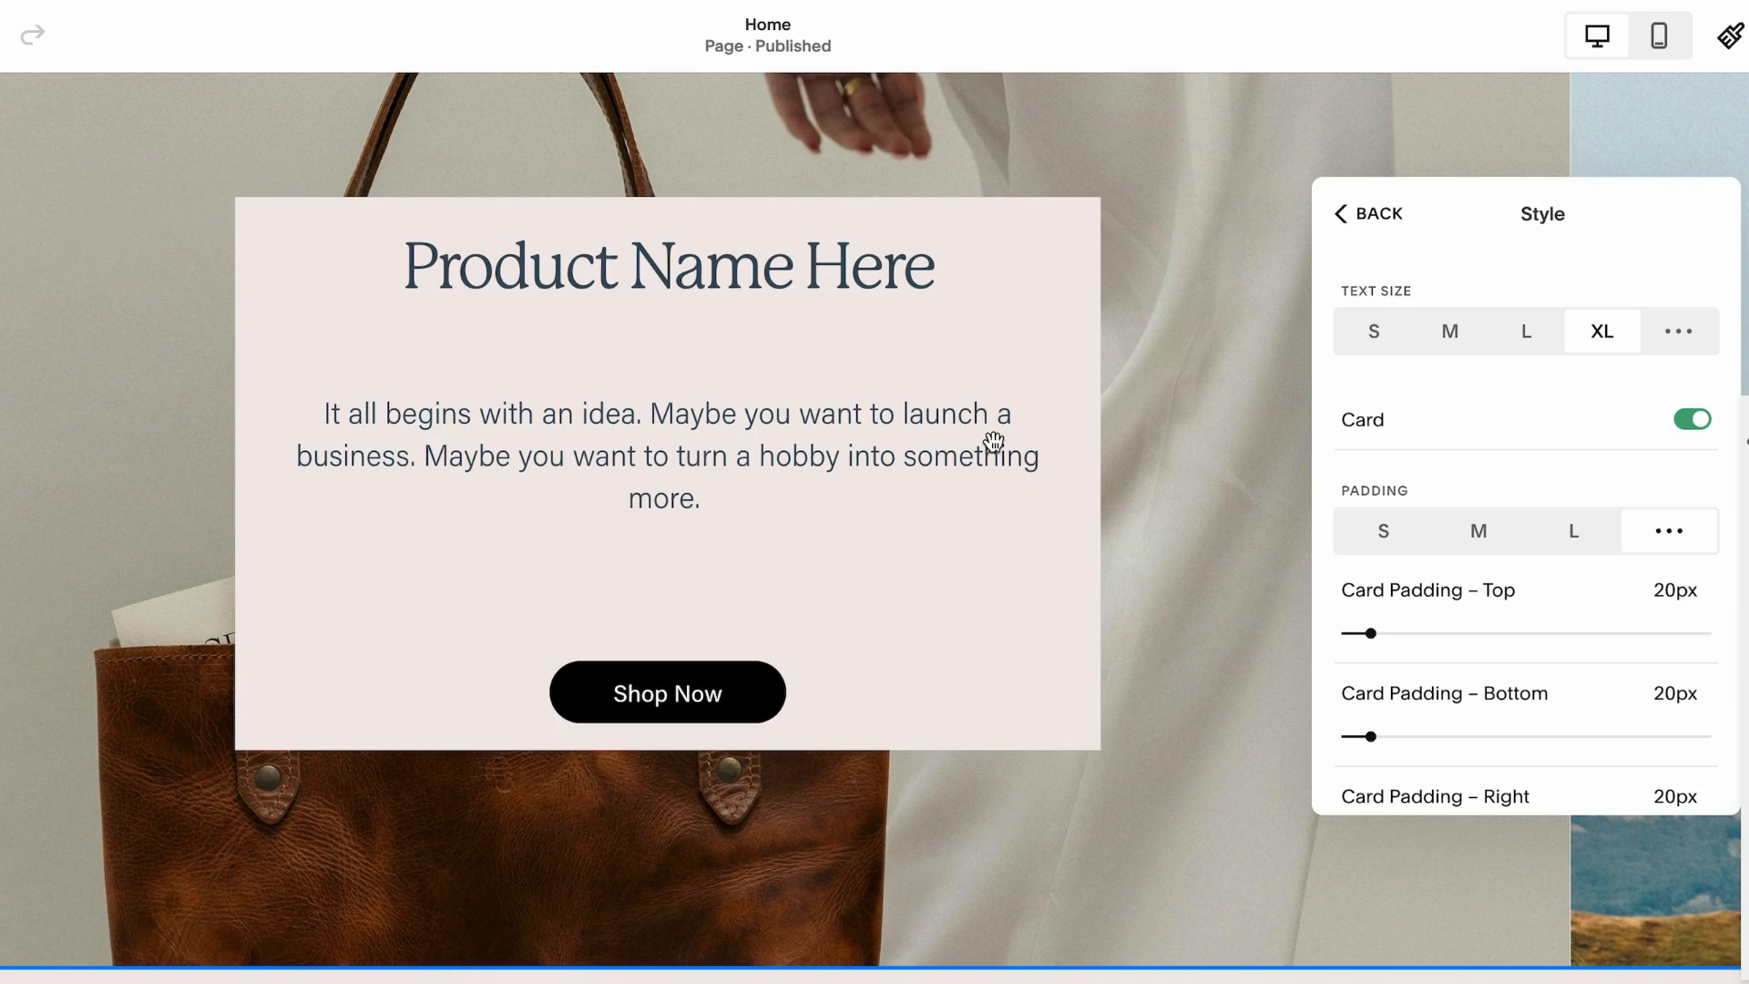
Switch the text size to custom and slightly reduce the item title size
click(1679, 332)
mouse_move(1440, 434)
mouse_down()
mouse_move(1413, 433)
mouse_move(1432, 434)
mouse_up()
scroll(1434, 576, down, 2)
scroll(1448, 628, down, 3)
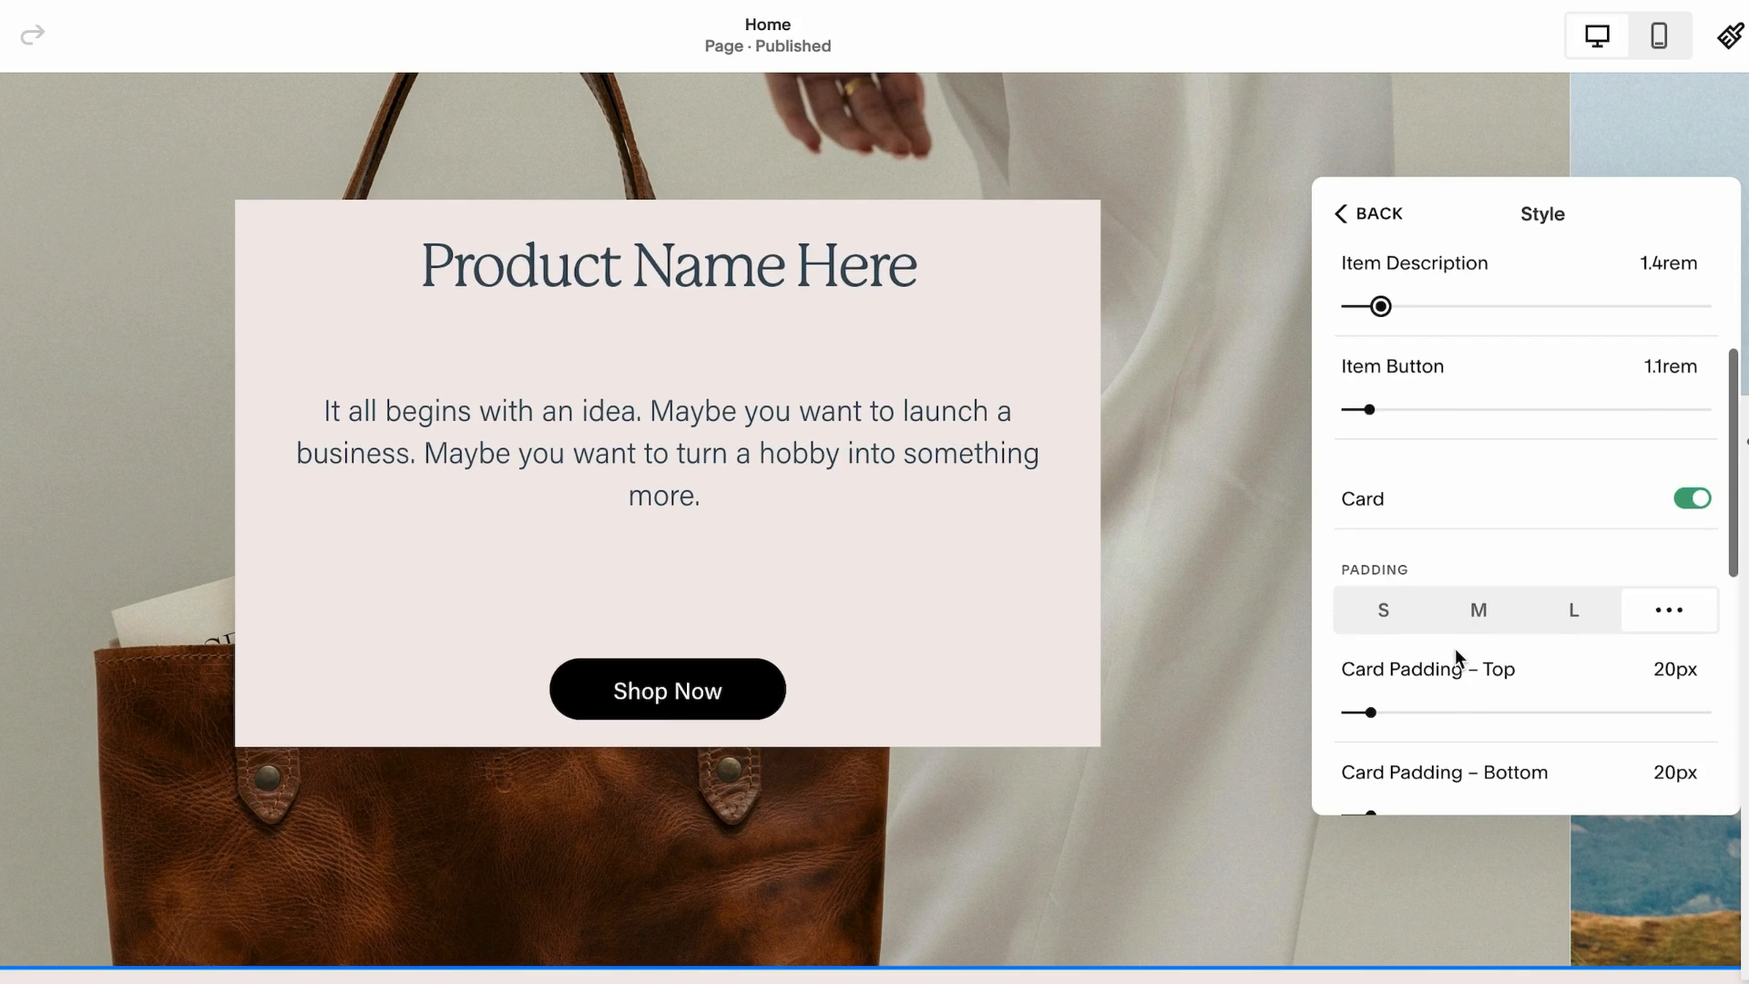
Link the second slide's Shop Now button to the Category 2 shop page
click(1380, 214)
click(1592, 224)
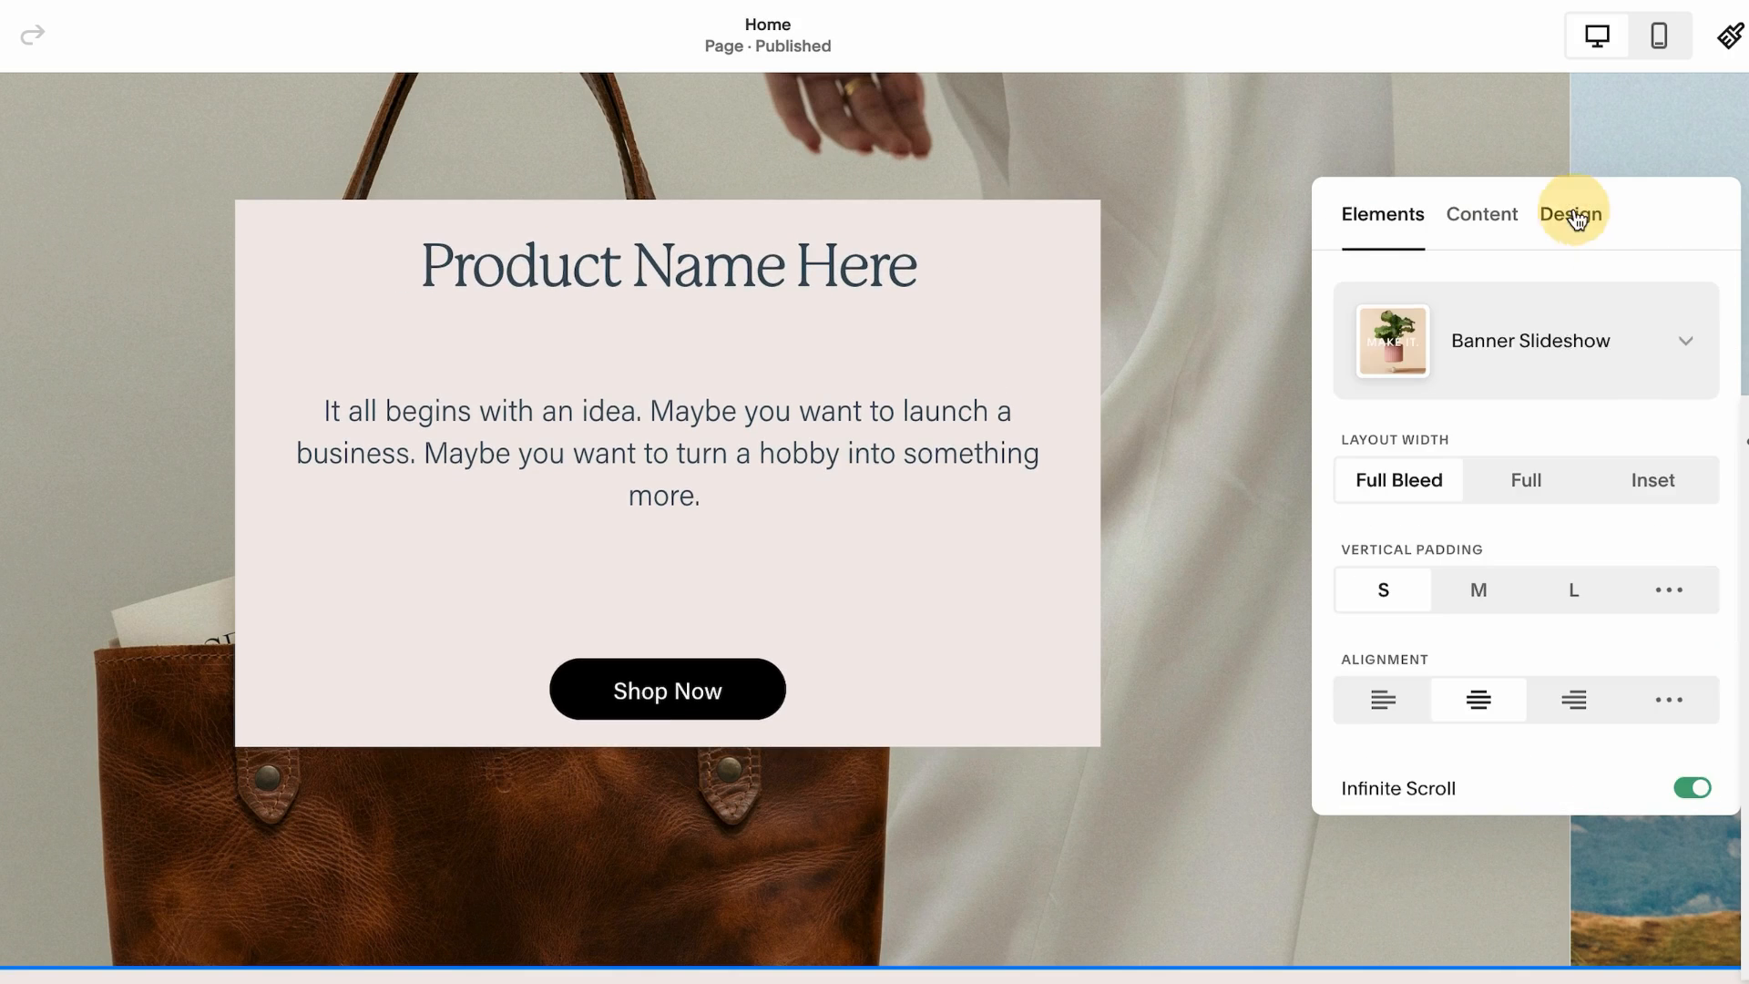
scroll(1472, 636, down, 3)
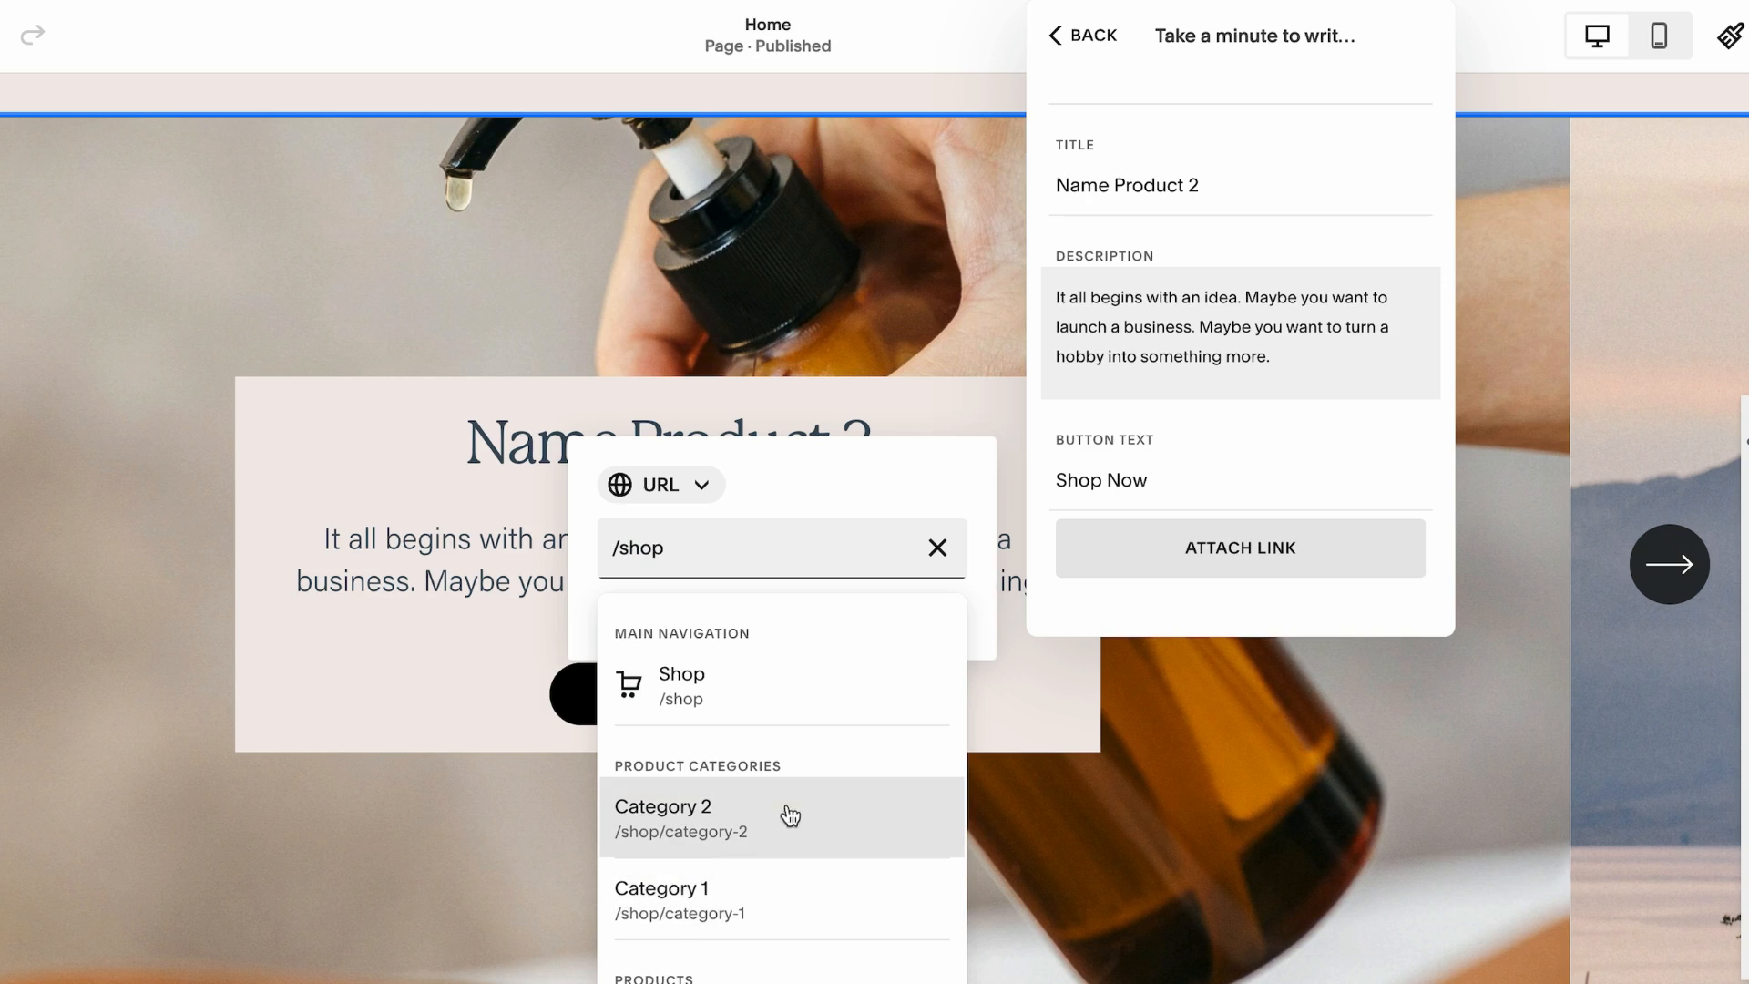
click(790, 816)
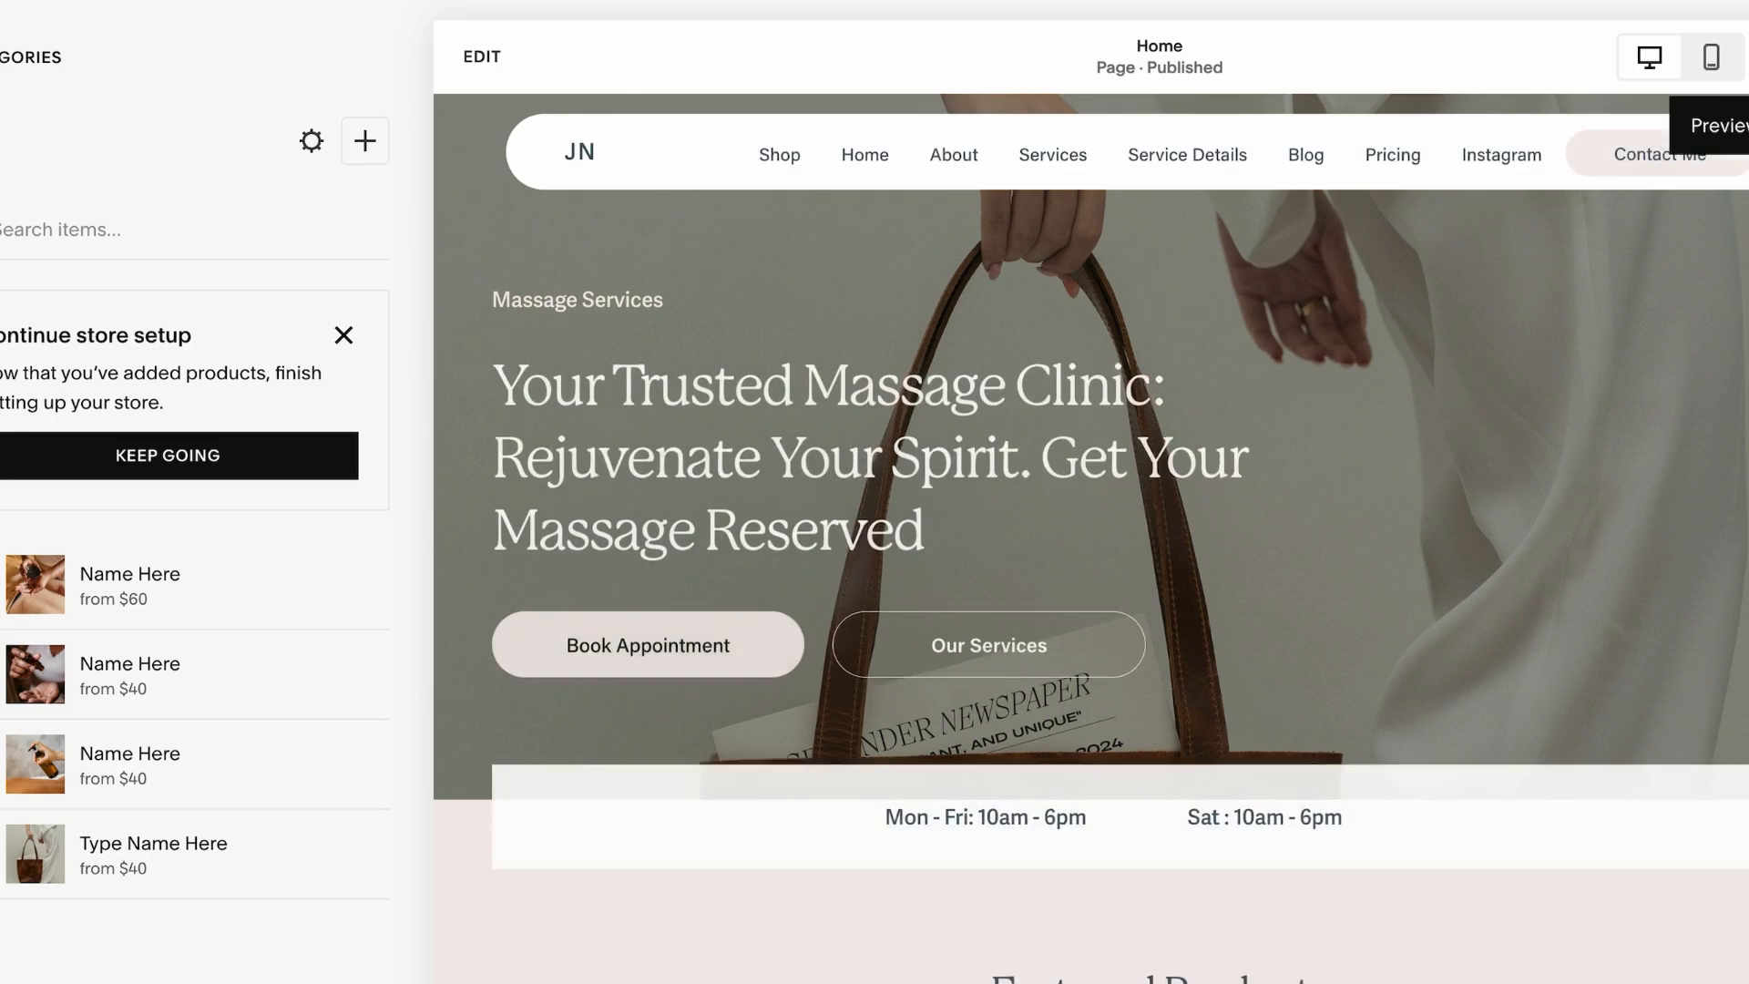
Preview the home page and test the first slide's Shop Now button
click(1709, 54)
scroll(726, 656, down, 10)
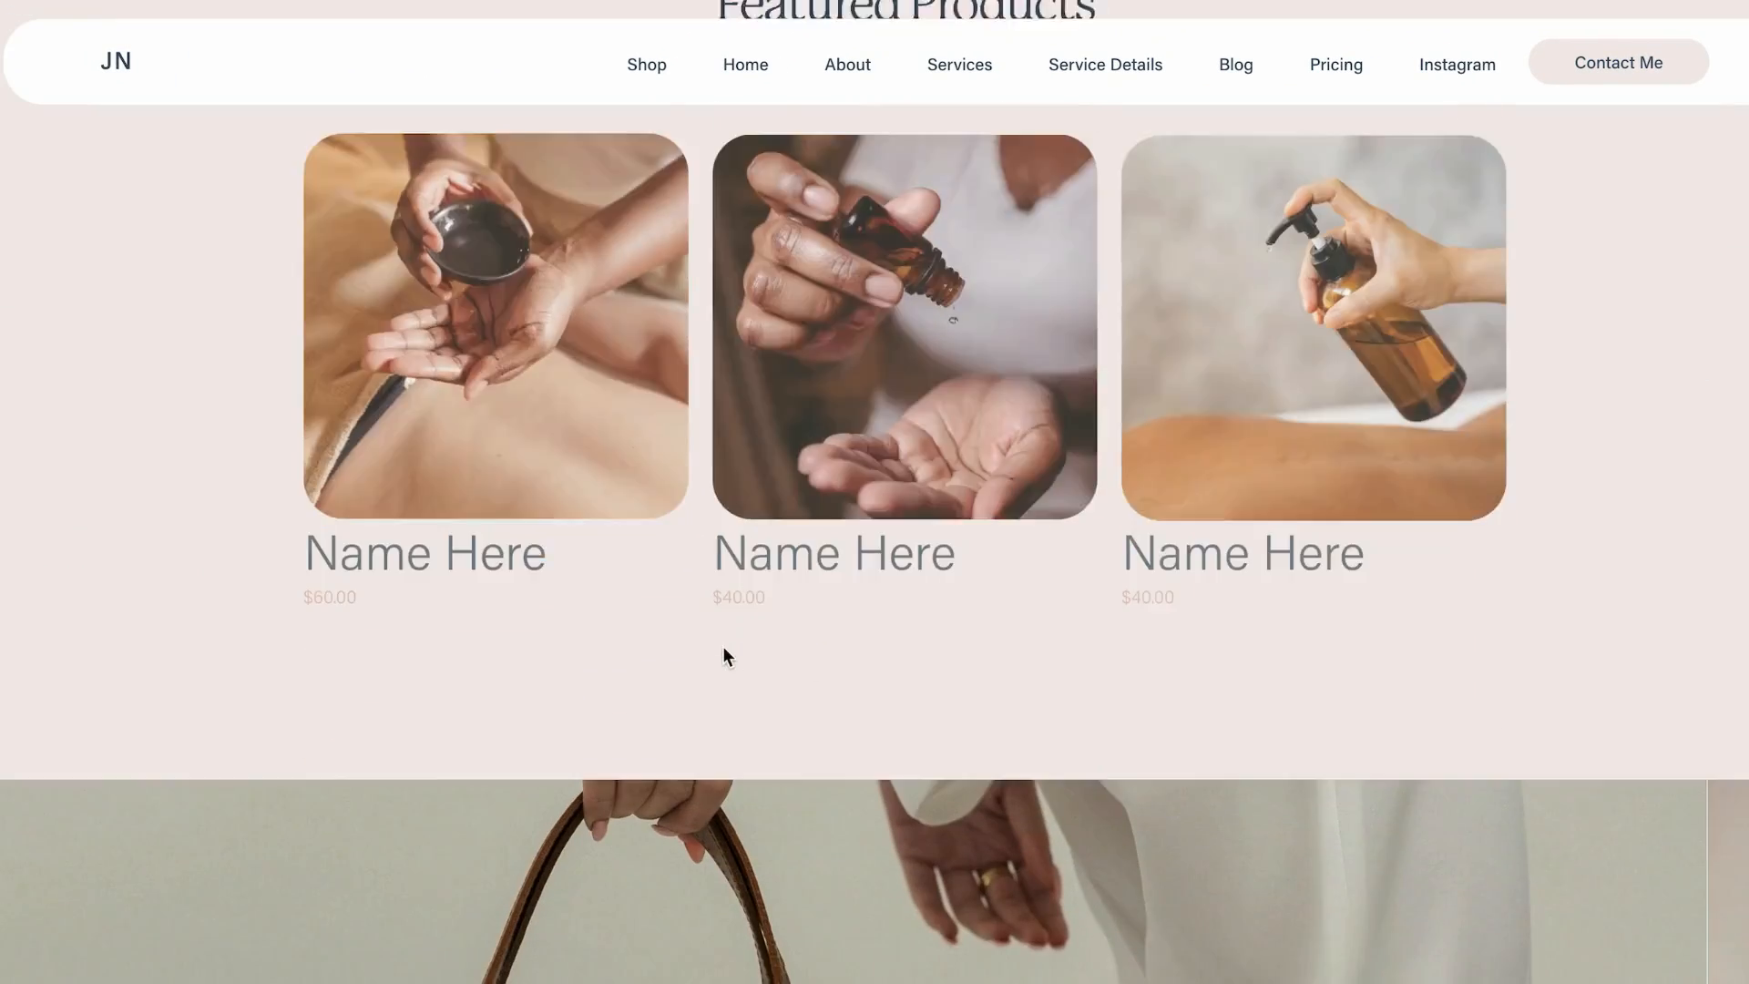
scroll(723, 647, up, 5)
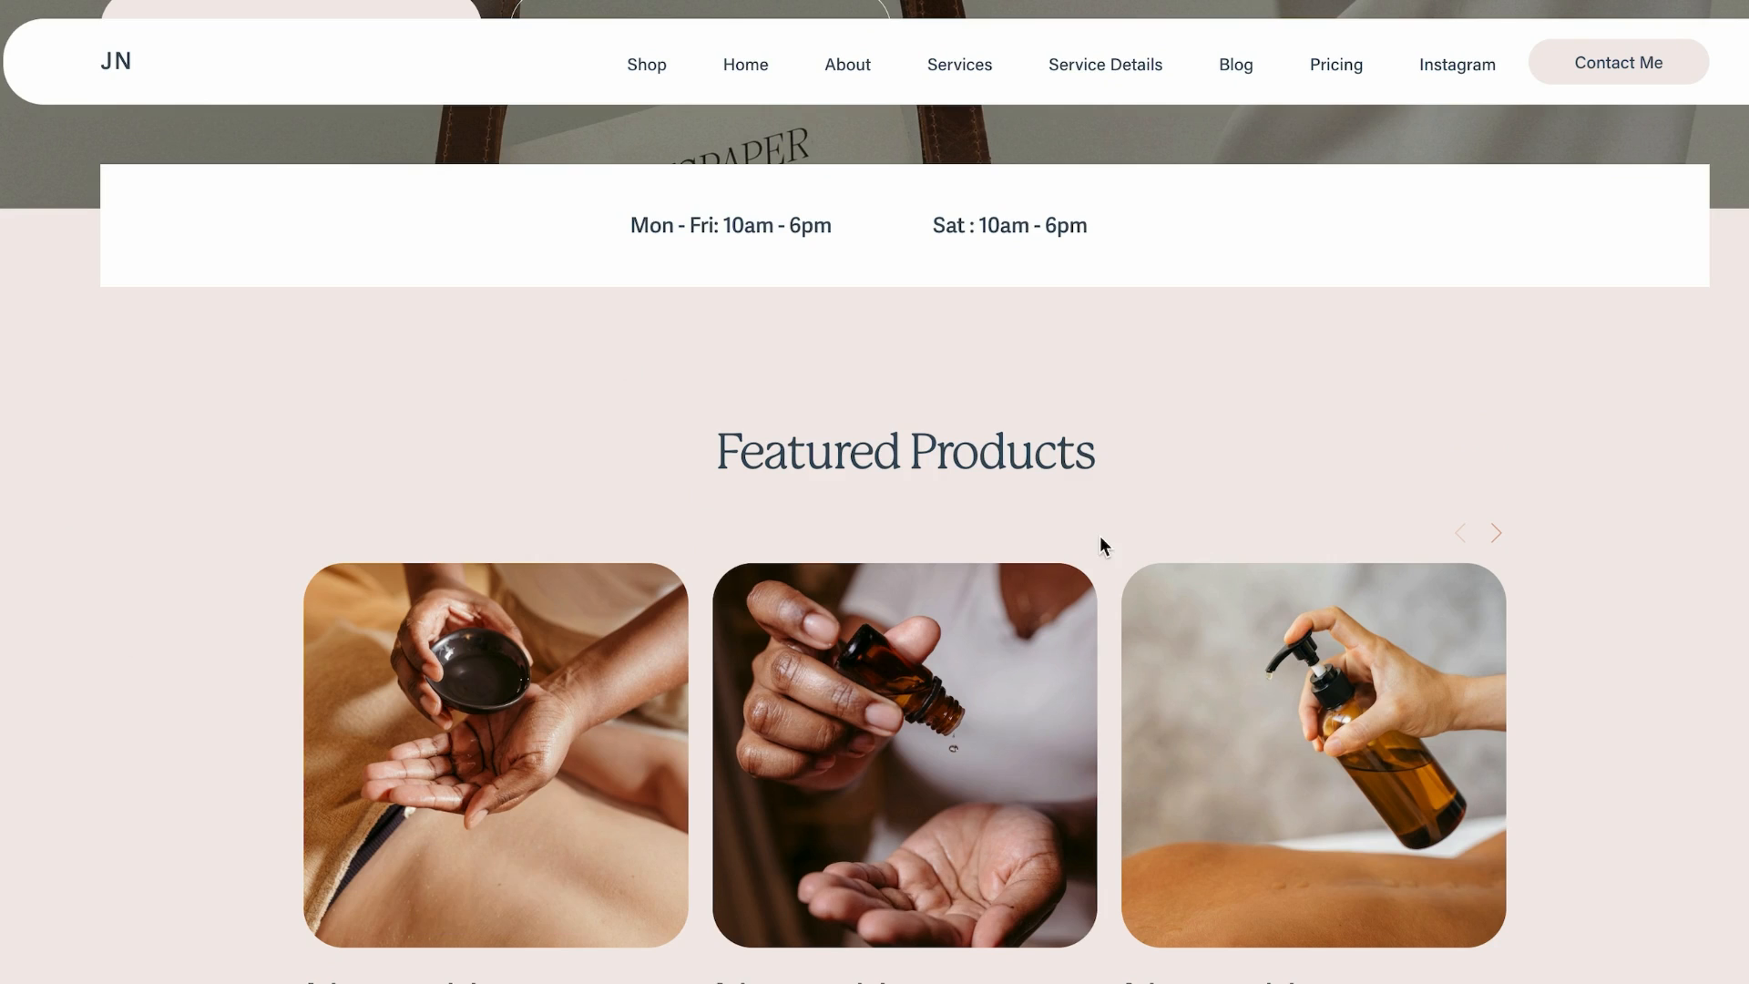
scroll(1666, 492, down, 3)
scroll(1666, 474, up, 10)
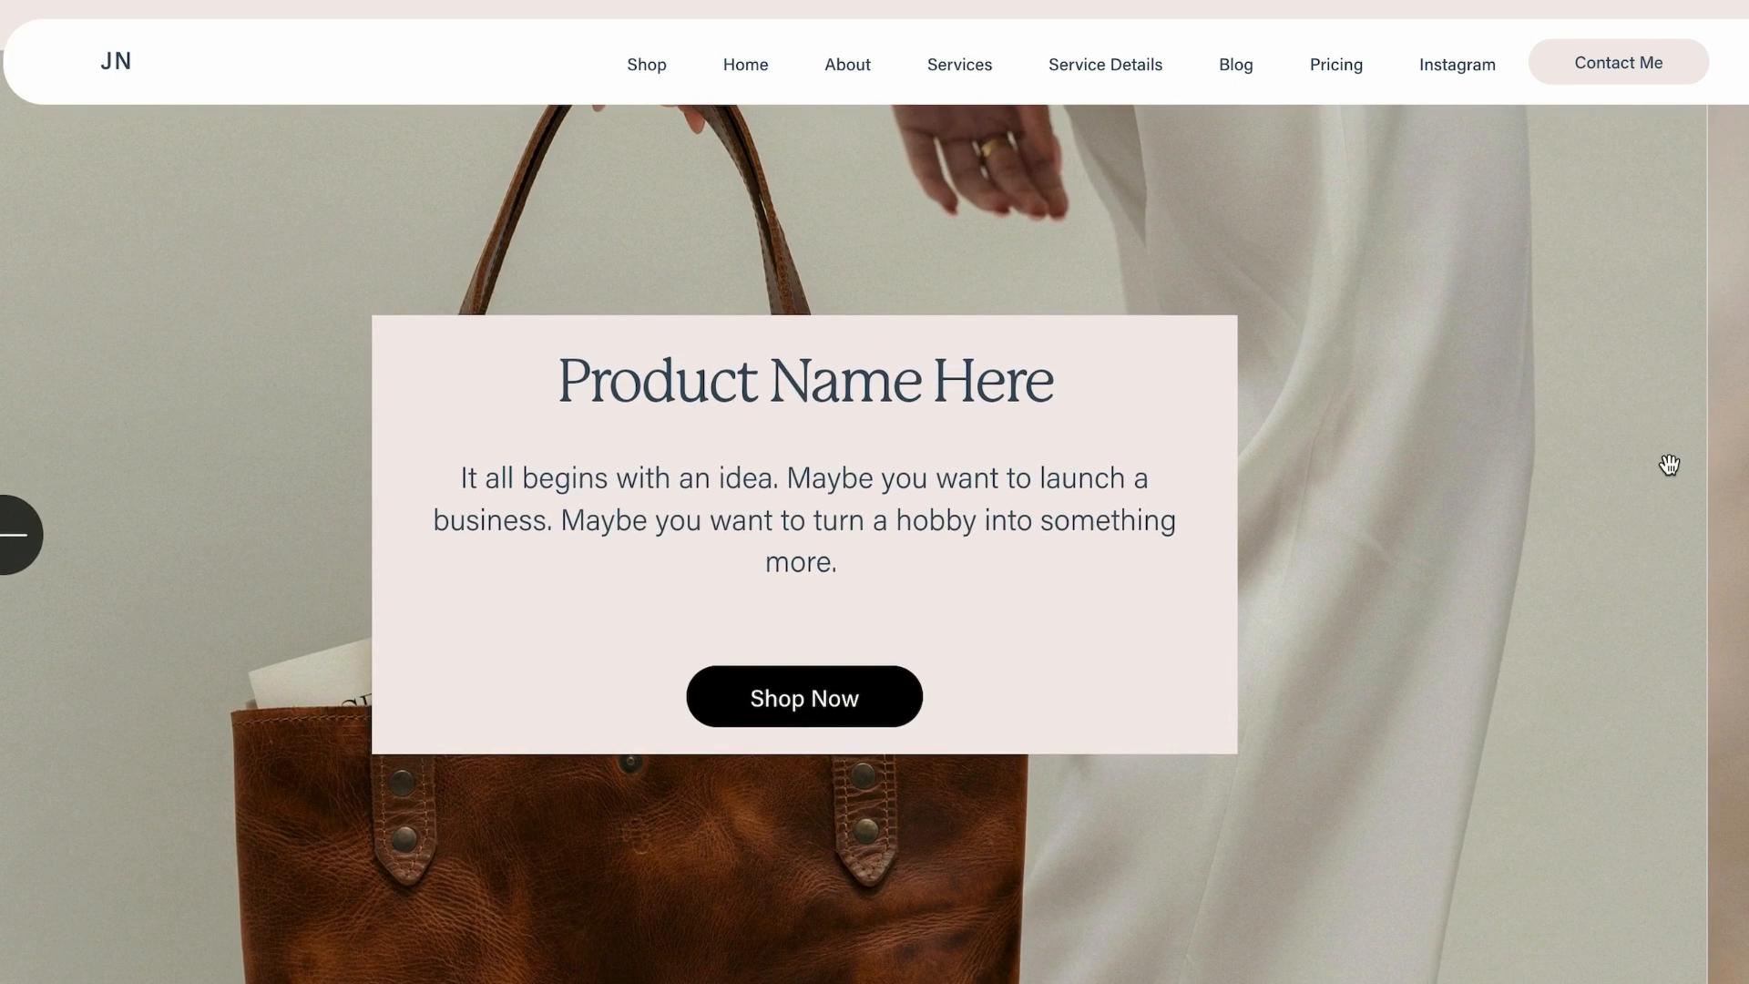
scroll(1668, 465, up, 1)
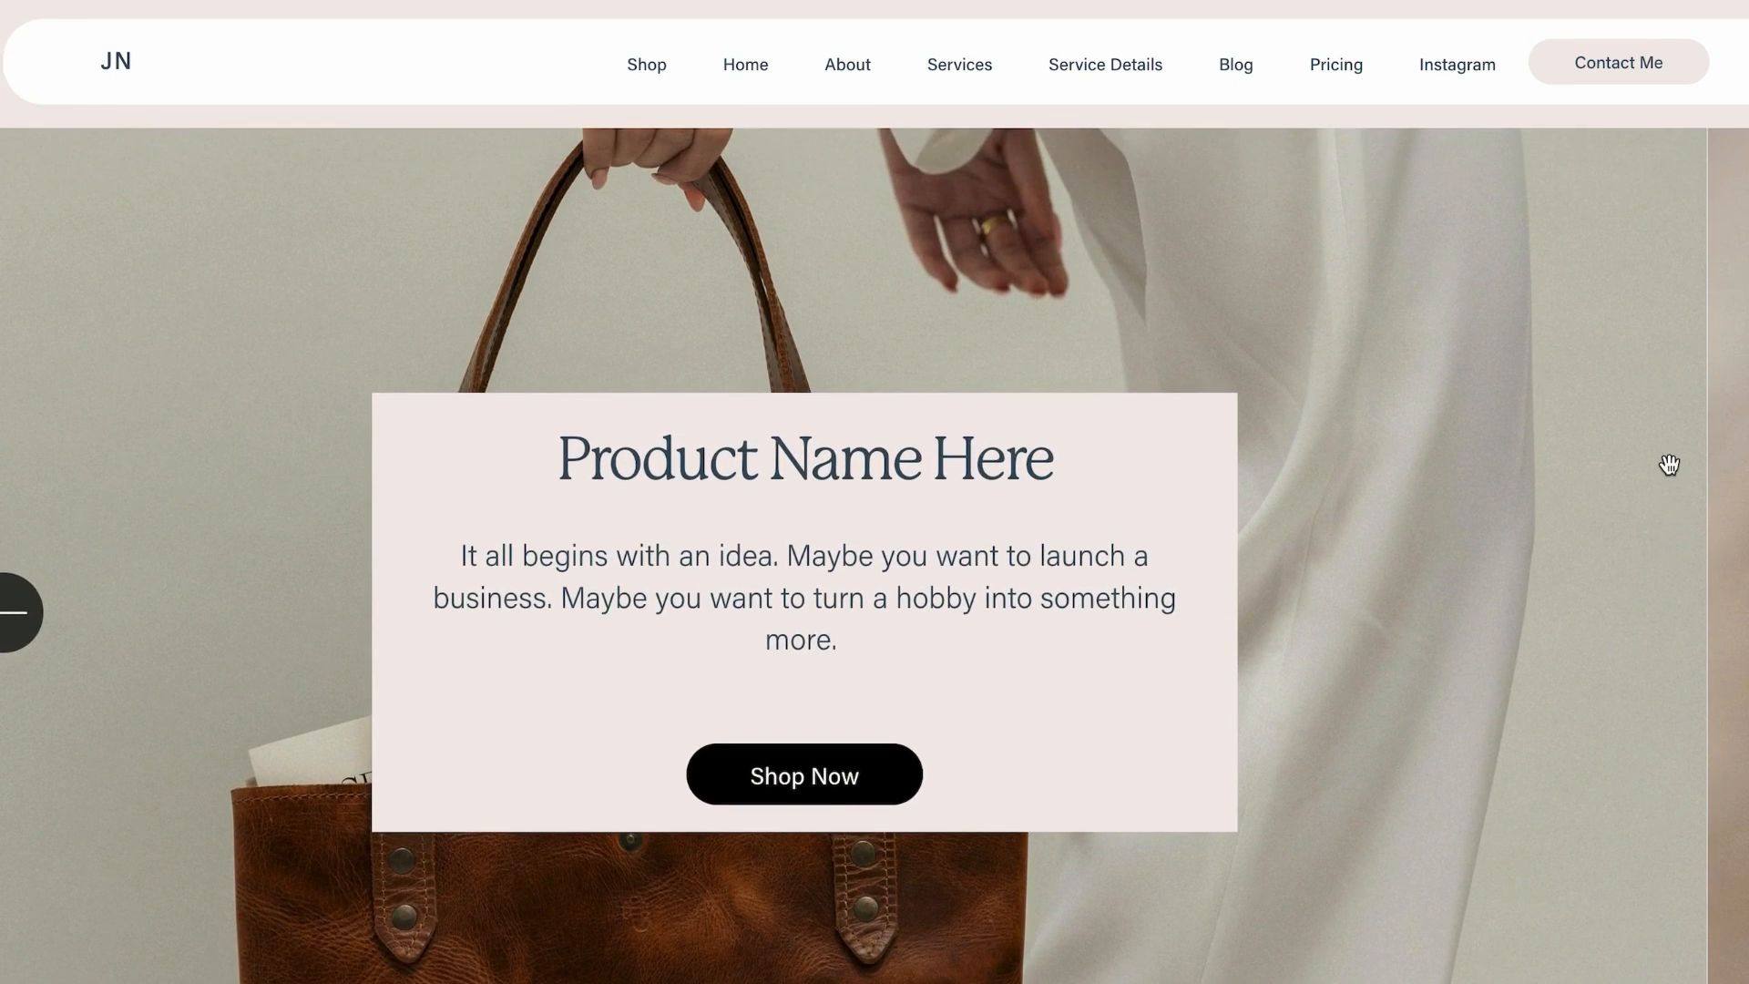
scroll(1668, 465, down, 1)
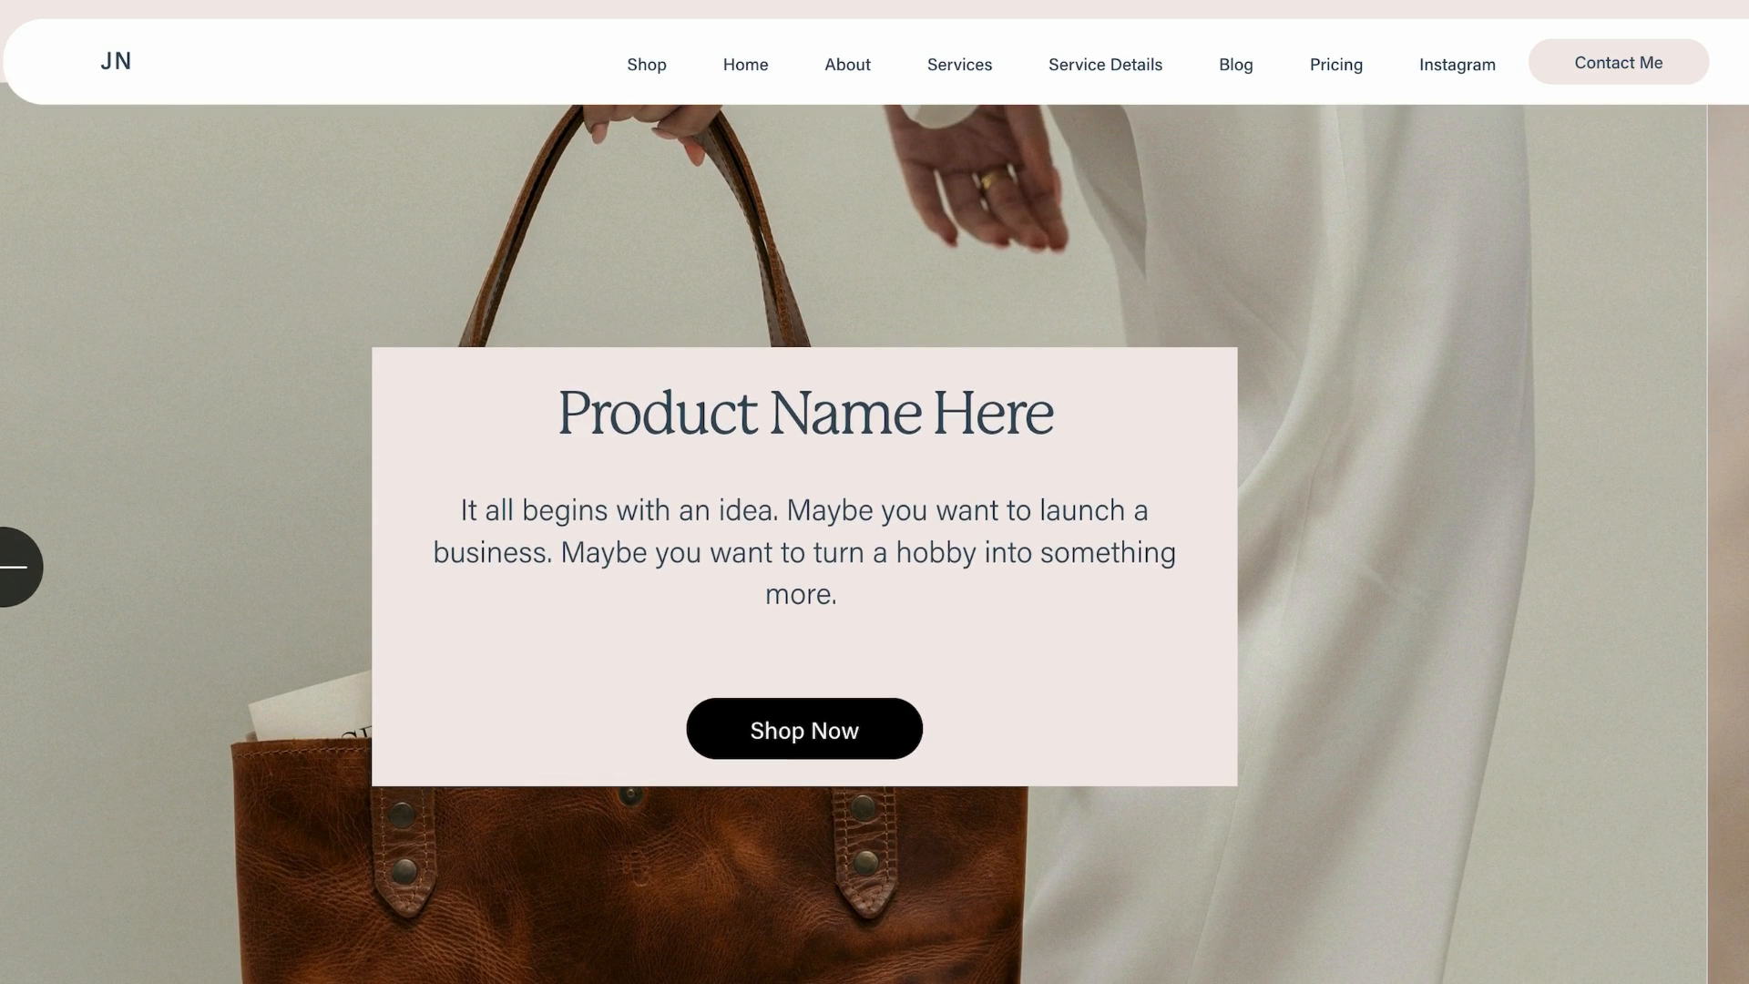
click(852, 734)
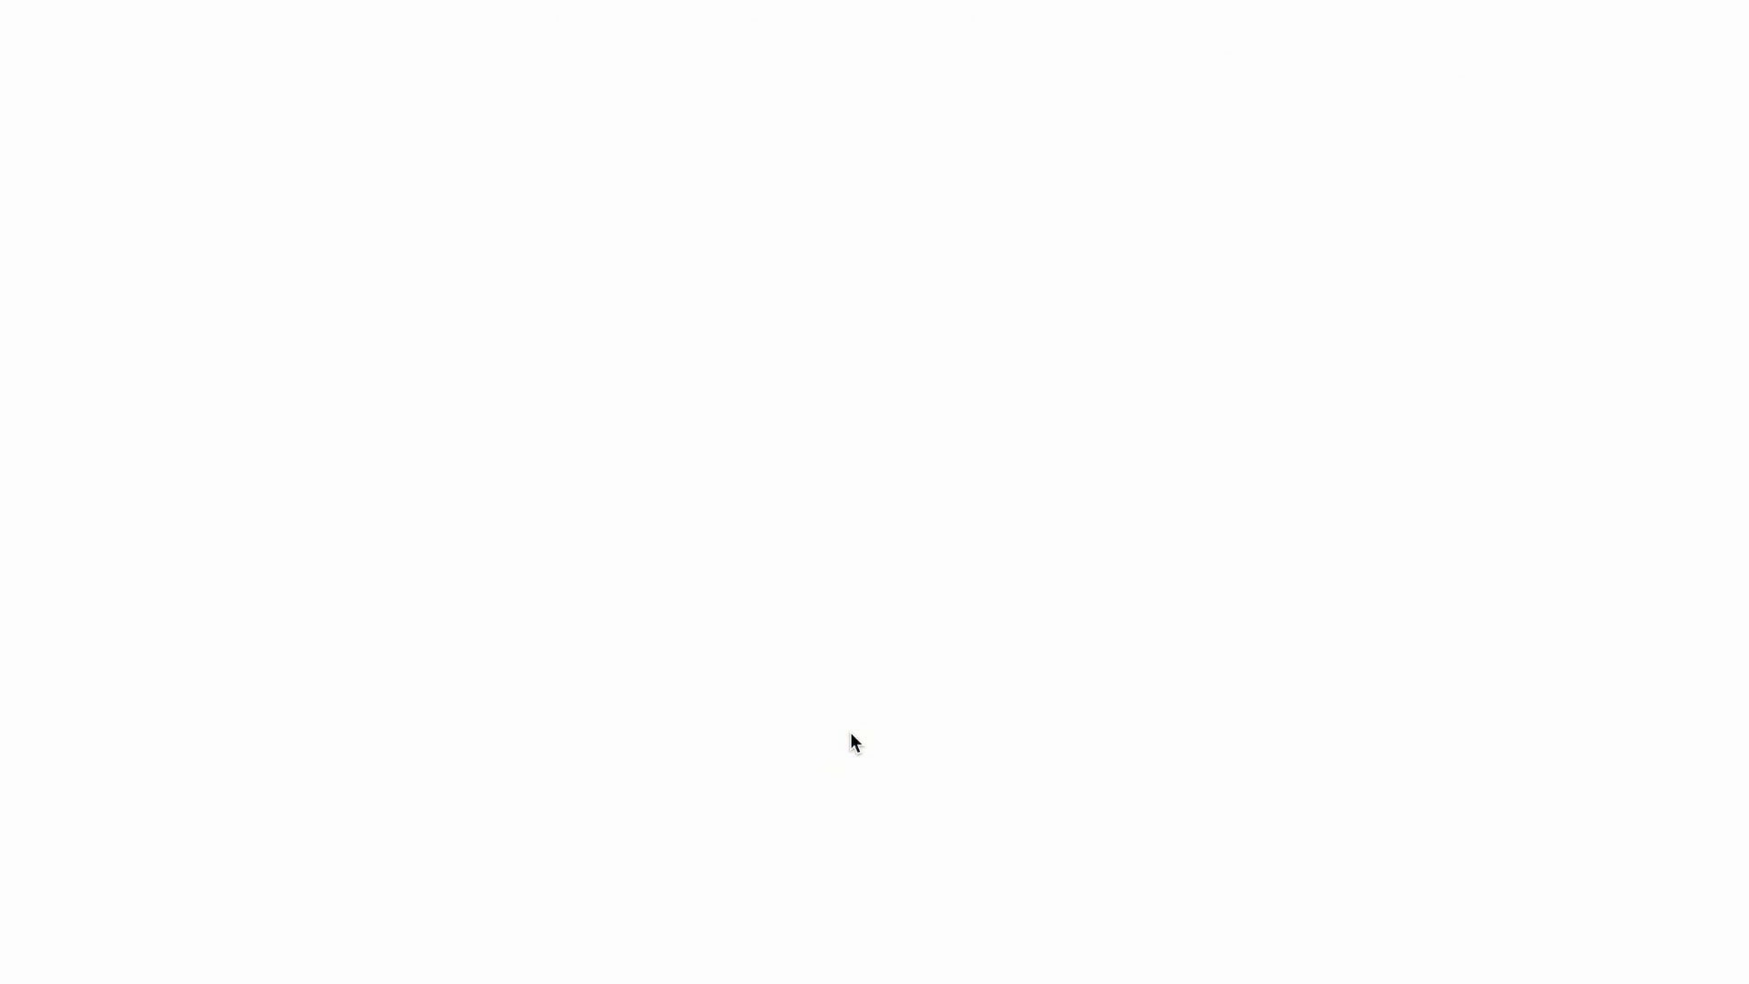
scroll(1166, 583, down, 3)
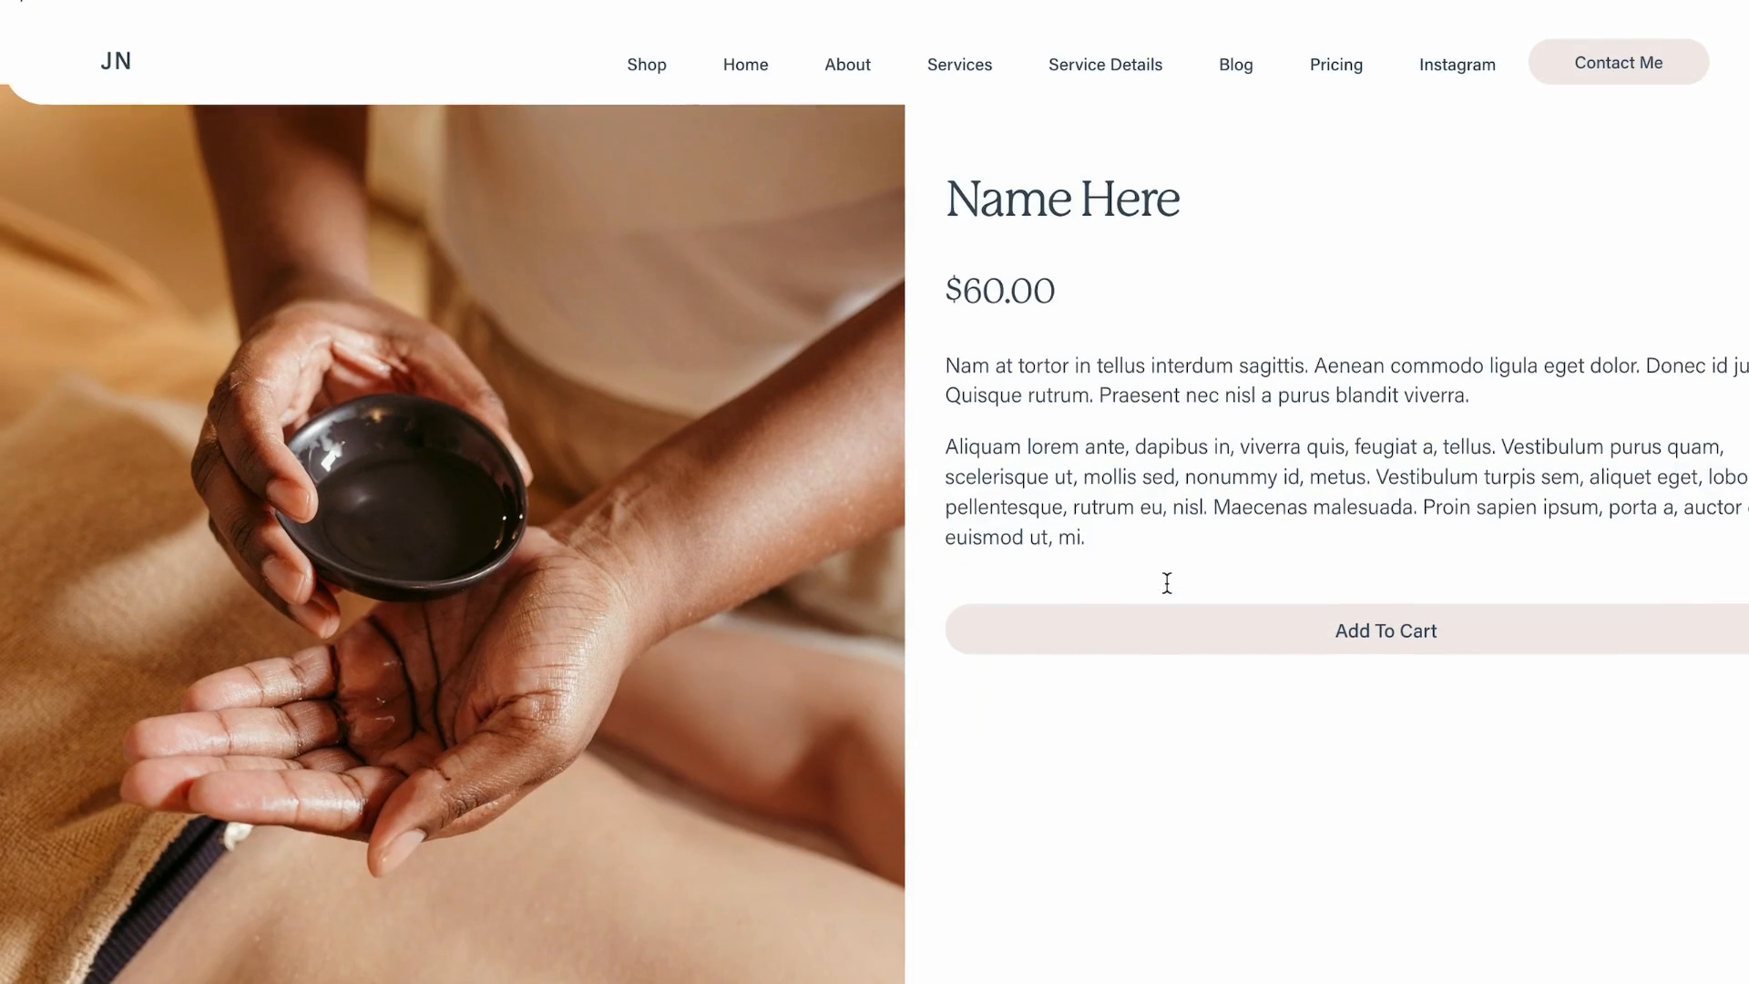
scroll(1167, 583, down, 1)
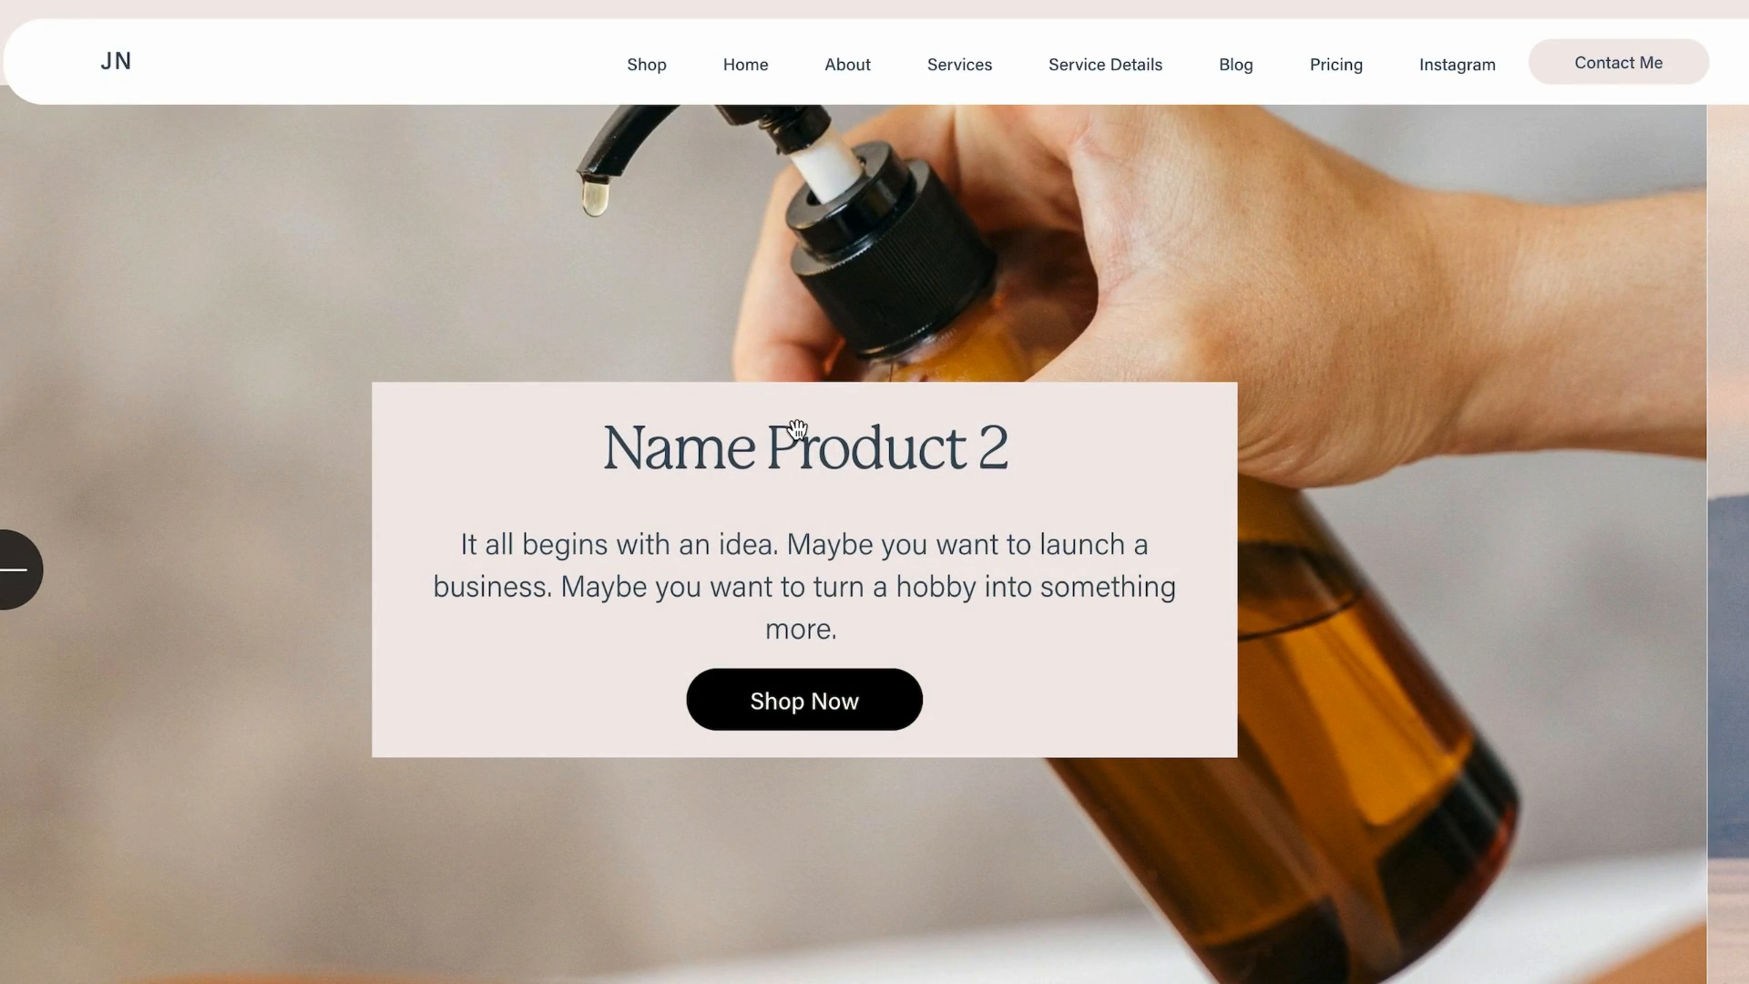
Test the second slide's Shop Now button in the preview
click(861, 704)
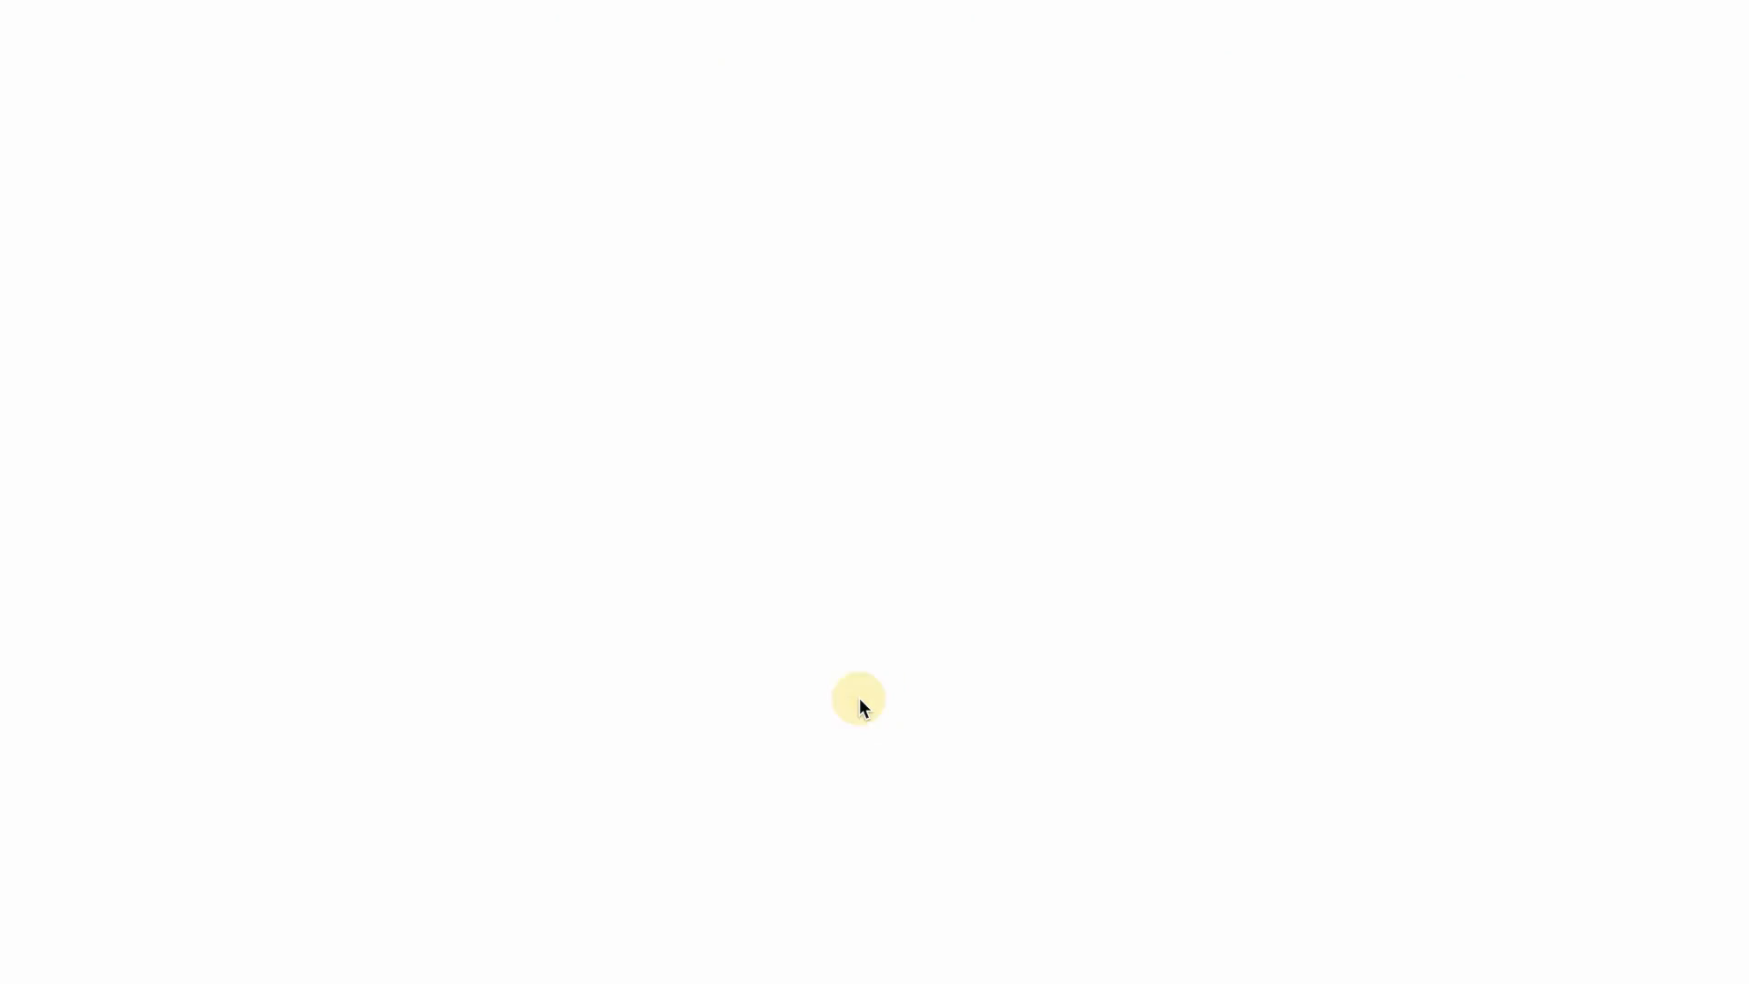
scroll(1164, 557, down, 10)
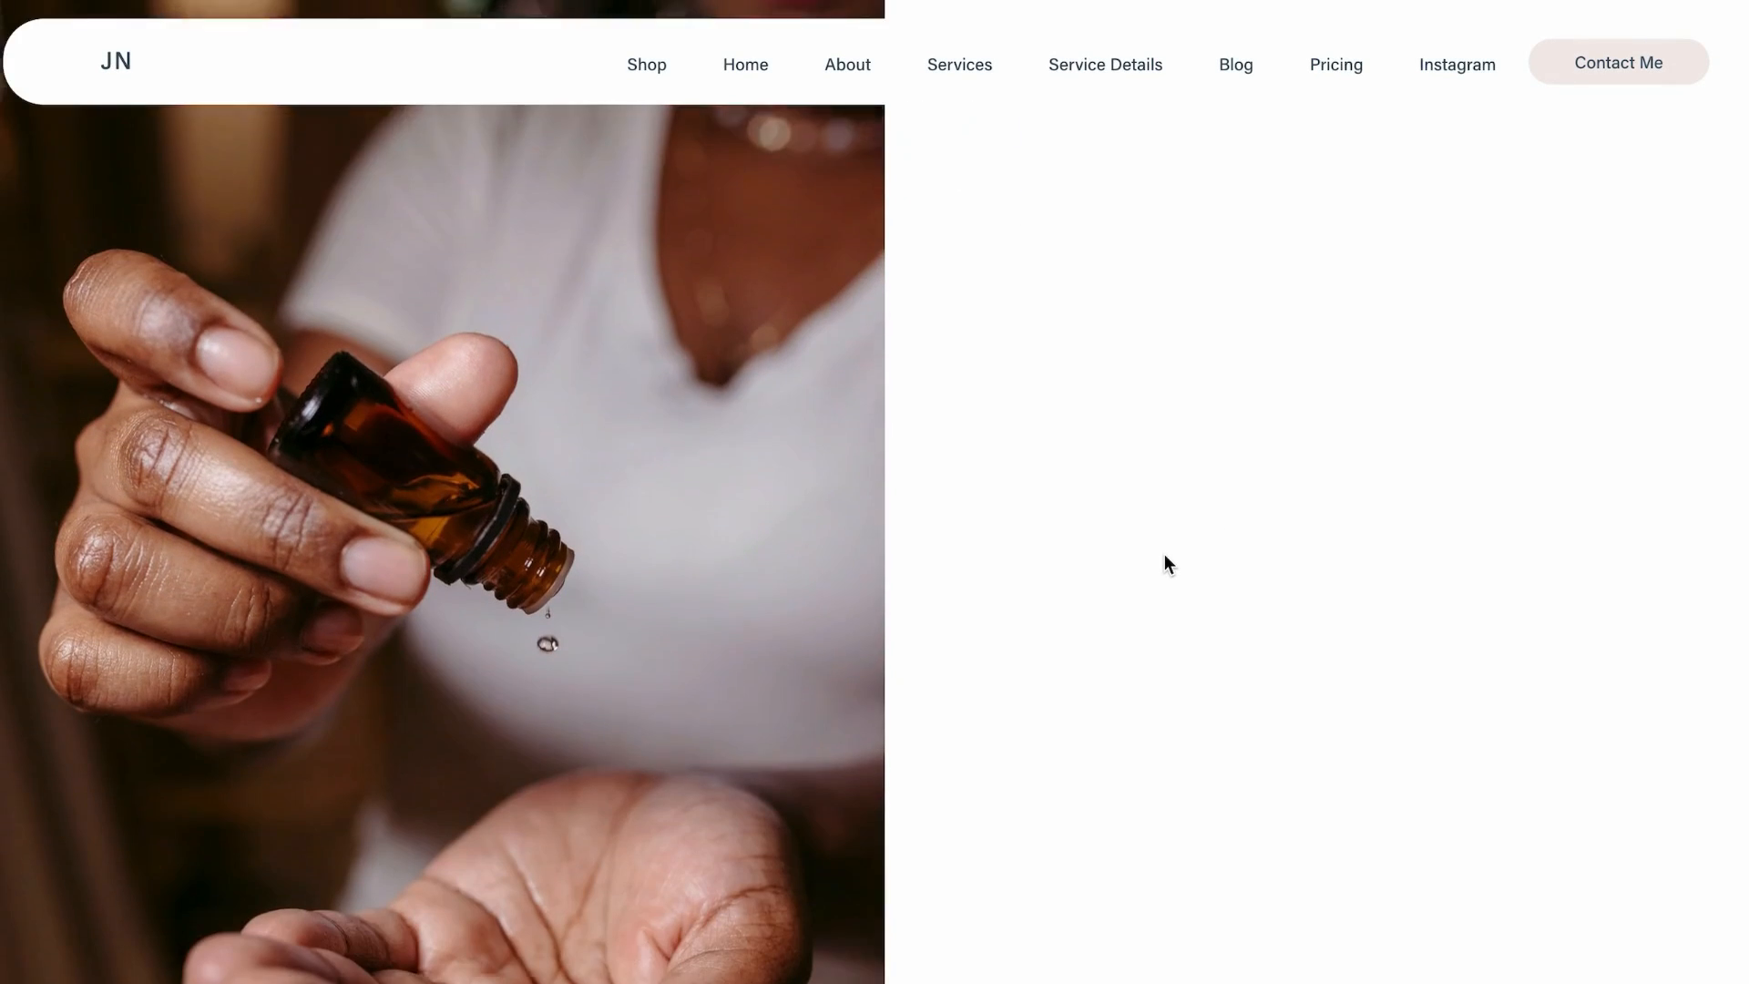
scroll(808, 498, up, 2)
scroll(809, 498, down, 4)
scroll(811, 501, up, 6)
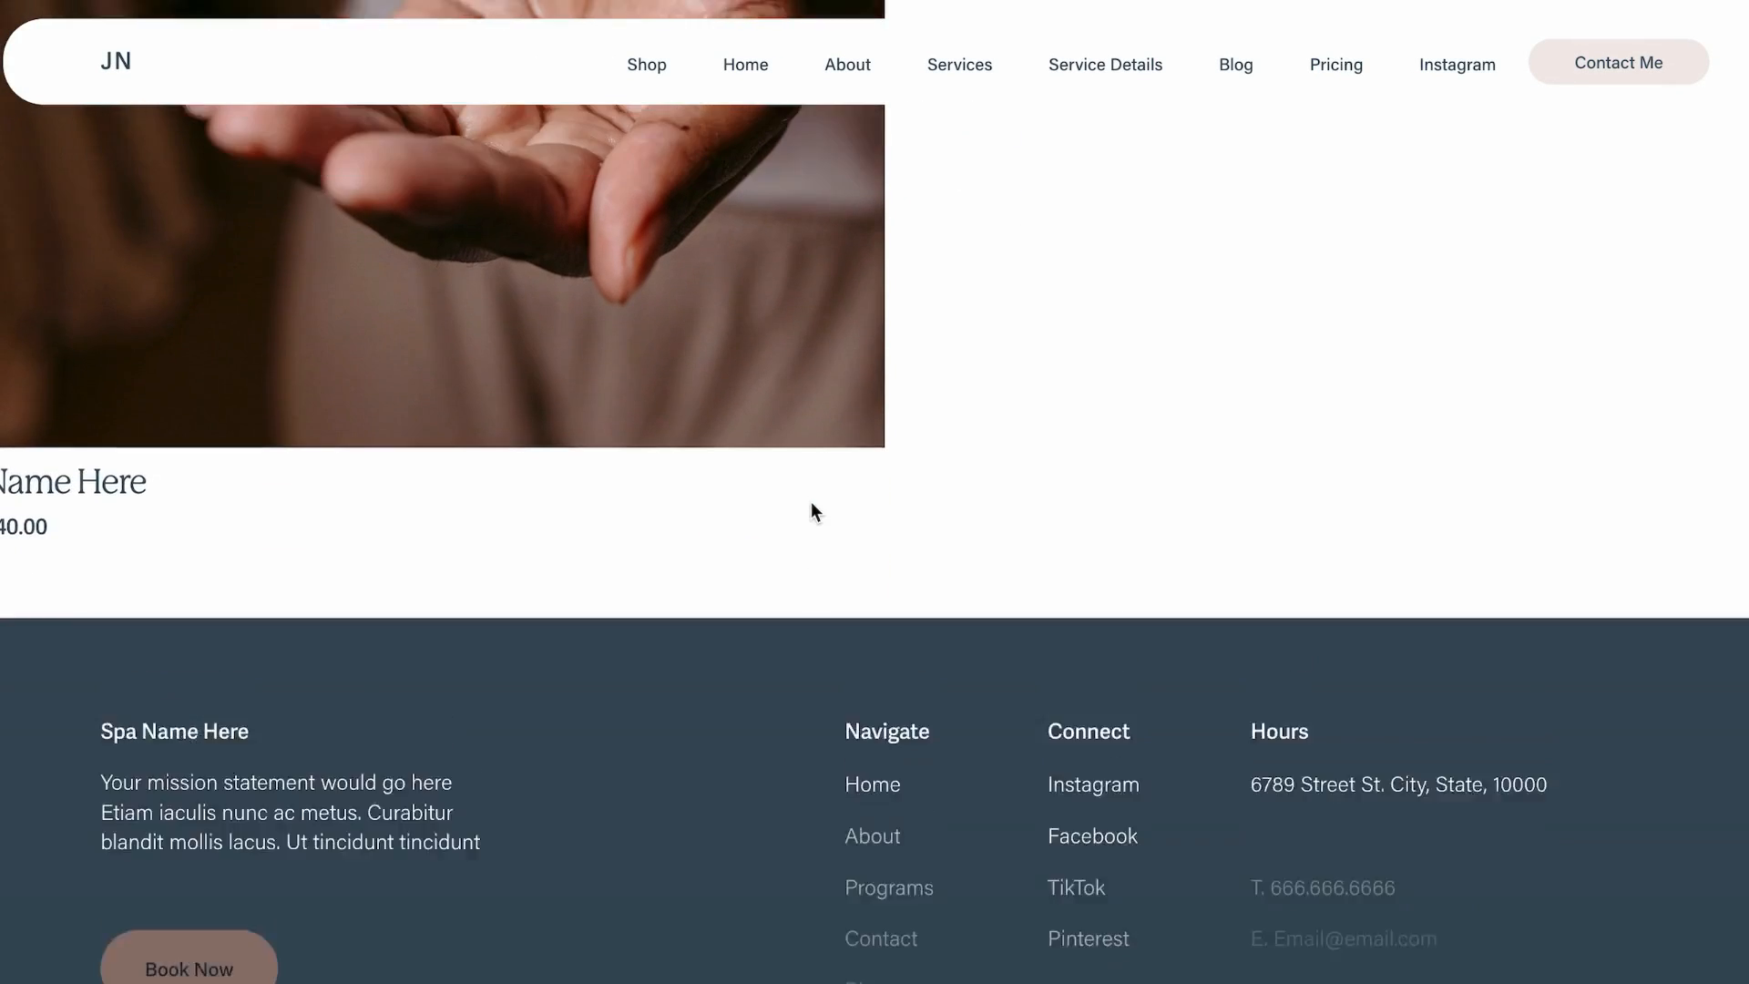
scroll(813, 512, up, 8)
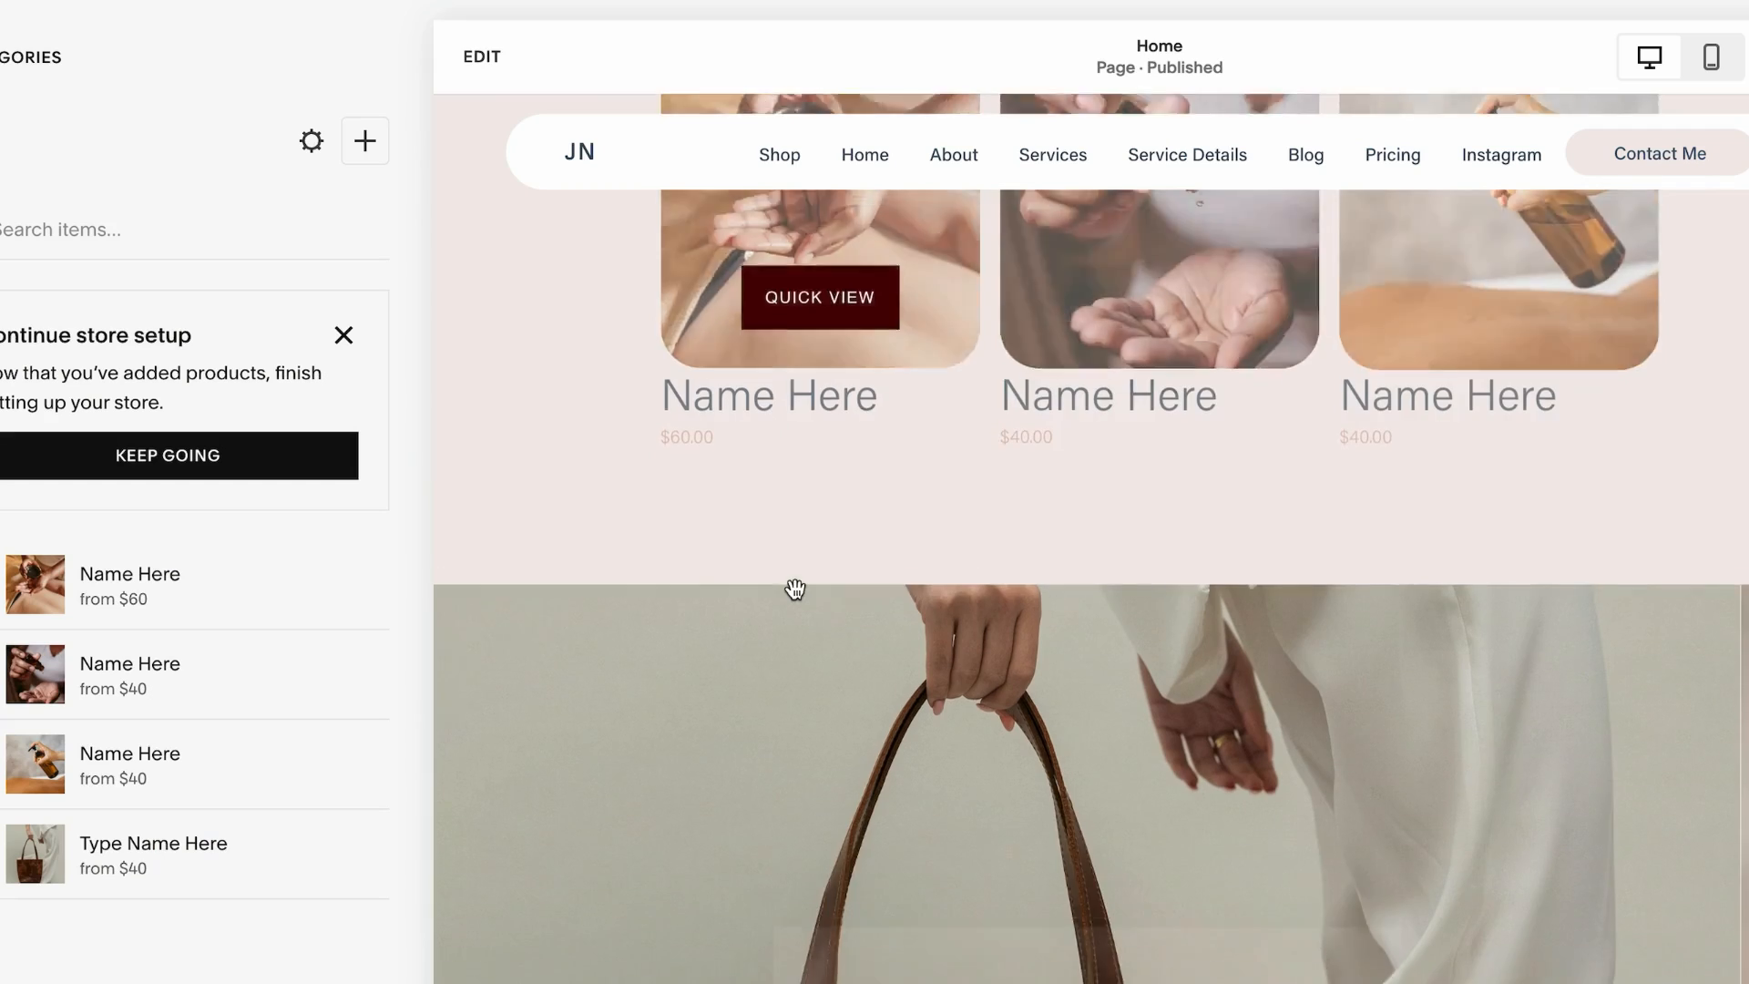
scroll(796, 590, down, 5)
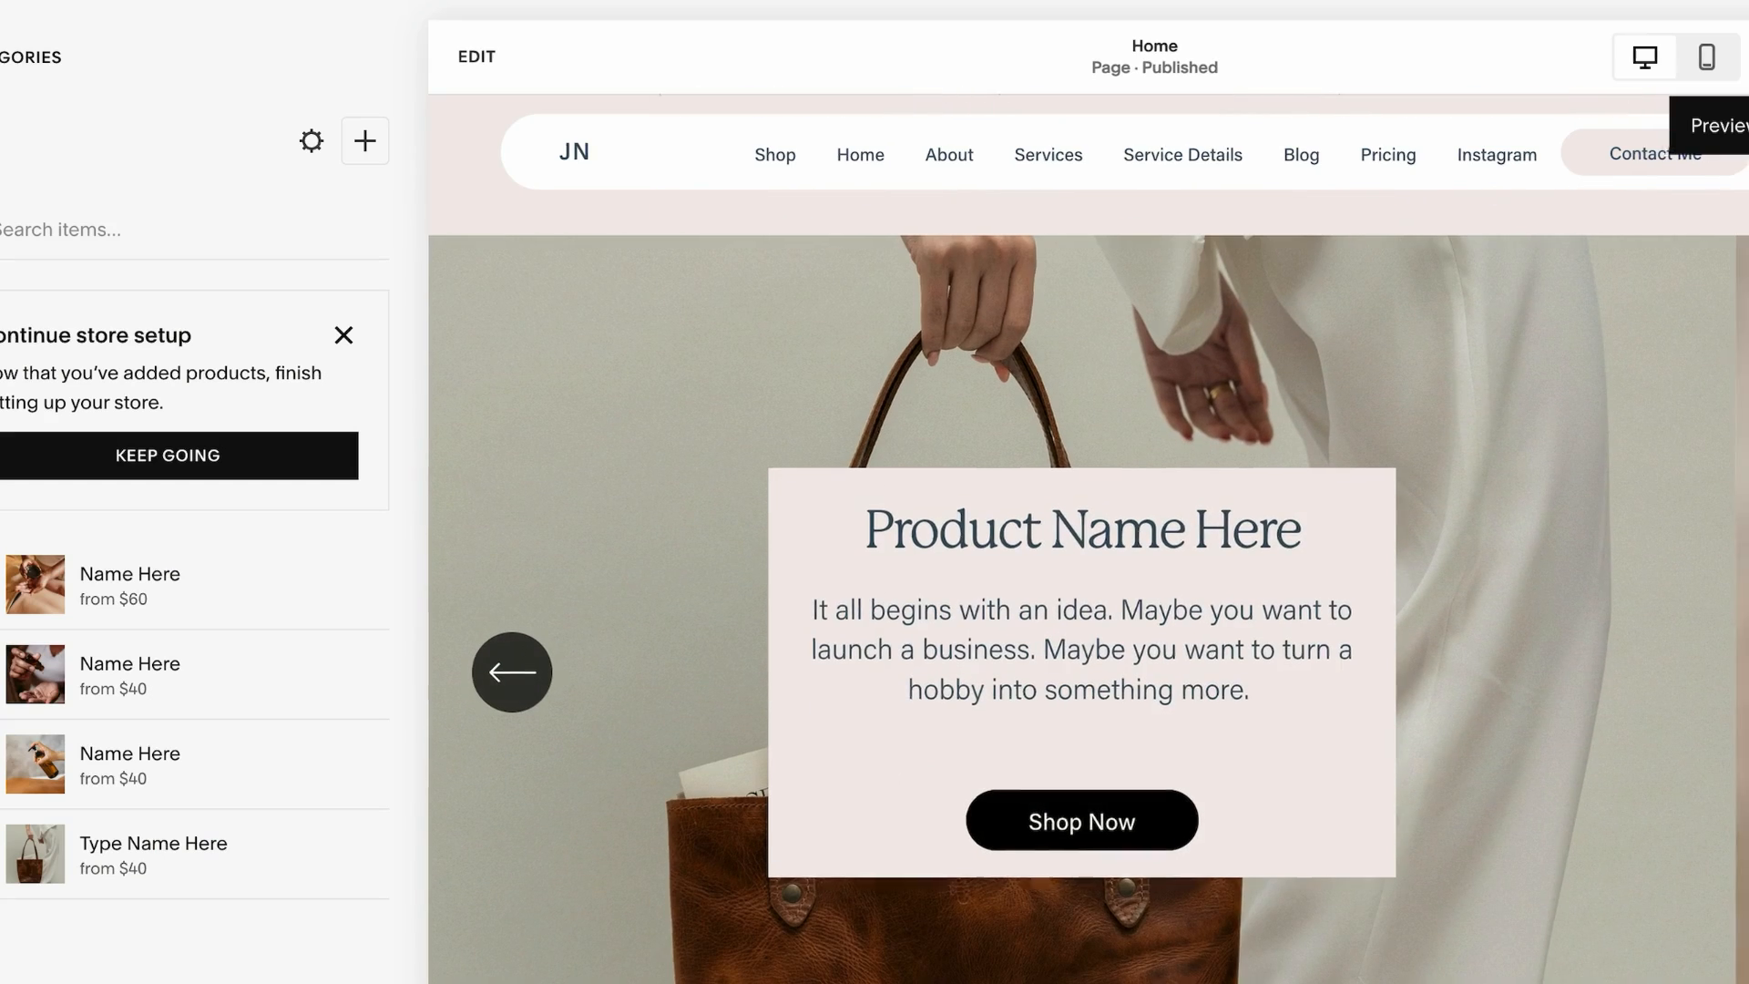
Return to editing and add a four-image grid gallery section below the Treatments & Services heading
click(1747, 57)
scroll(696, 401, down, 3)
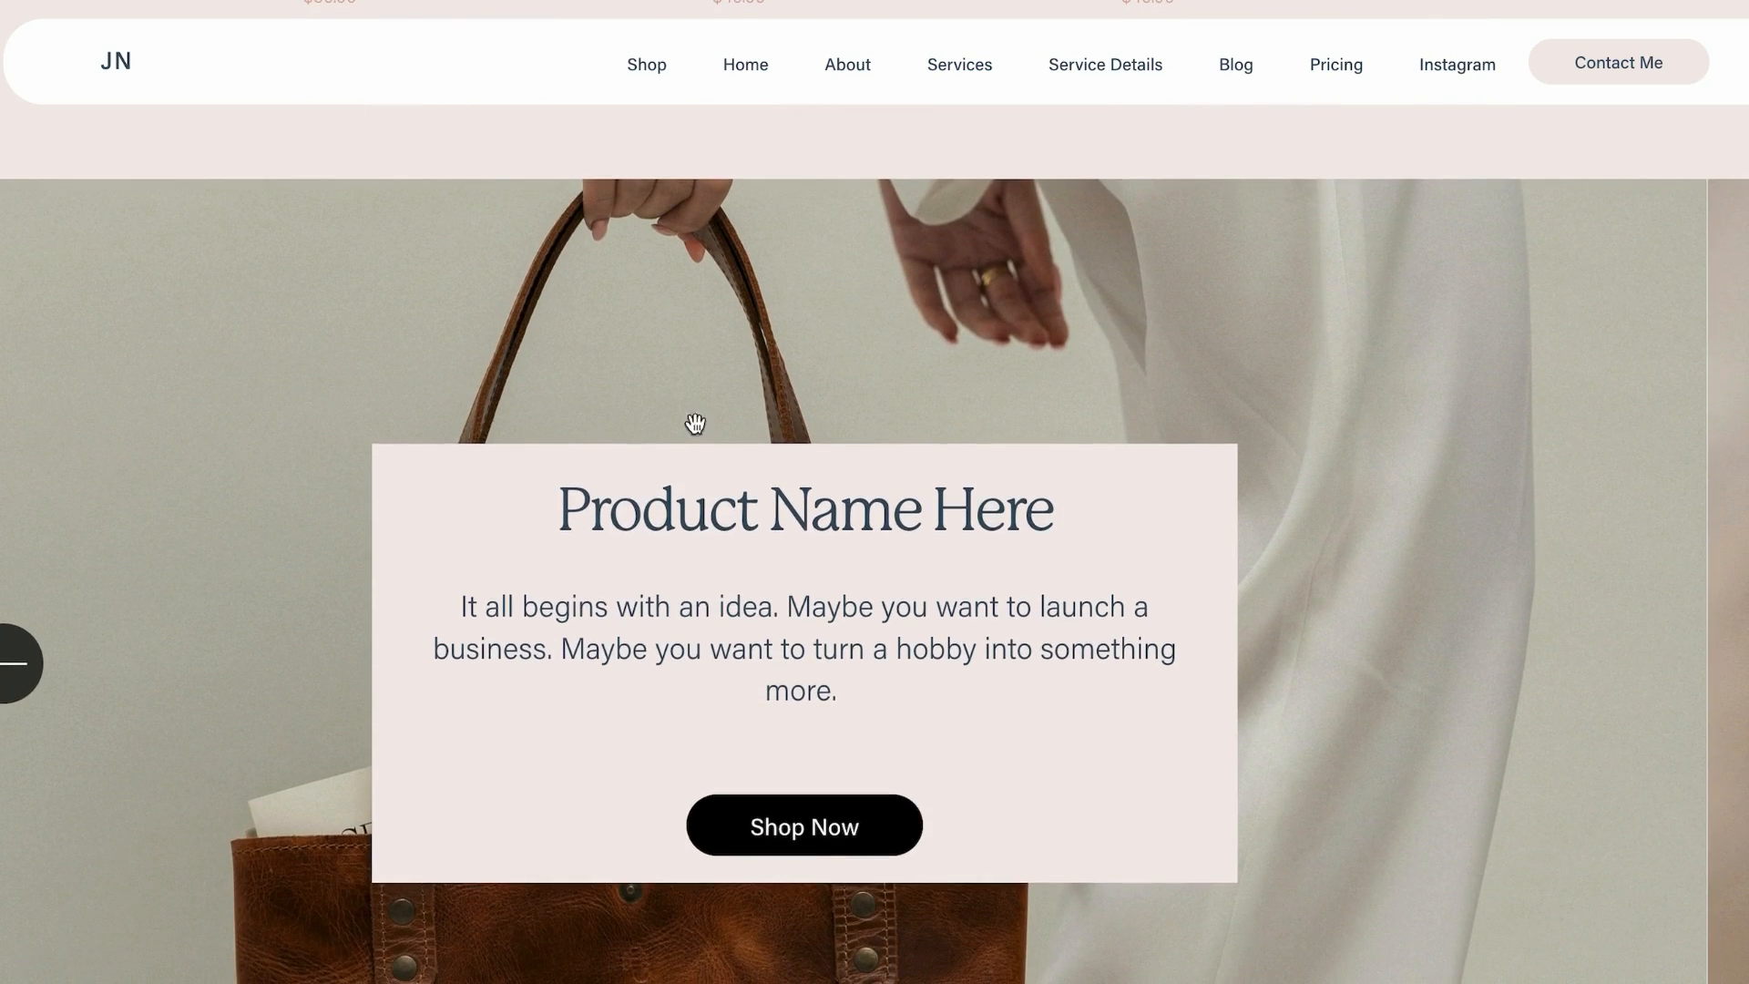
scroll(674, 501, up, 2)
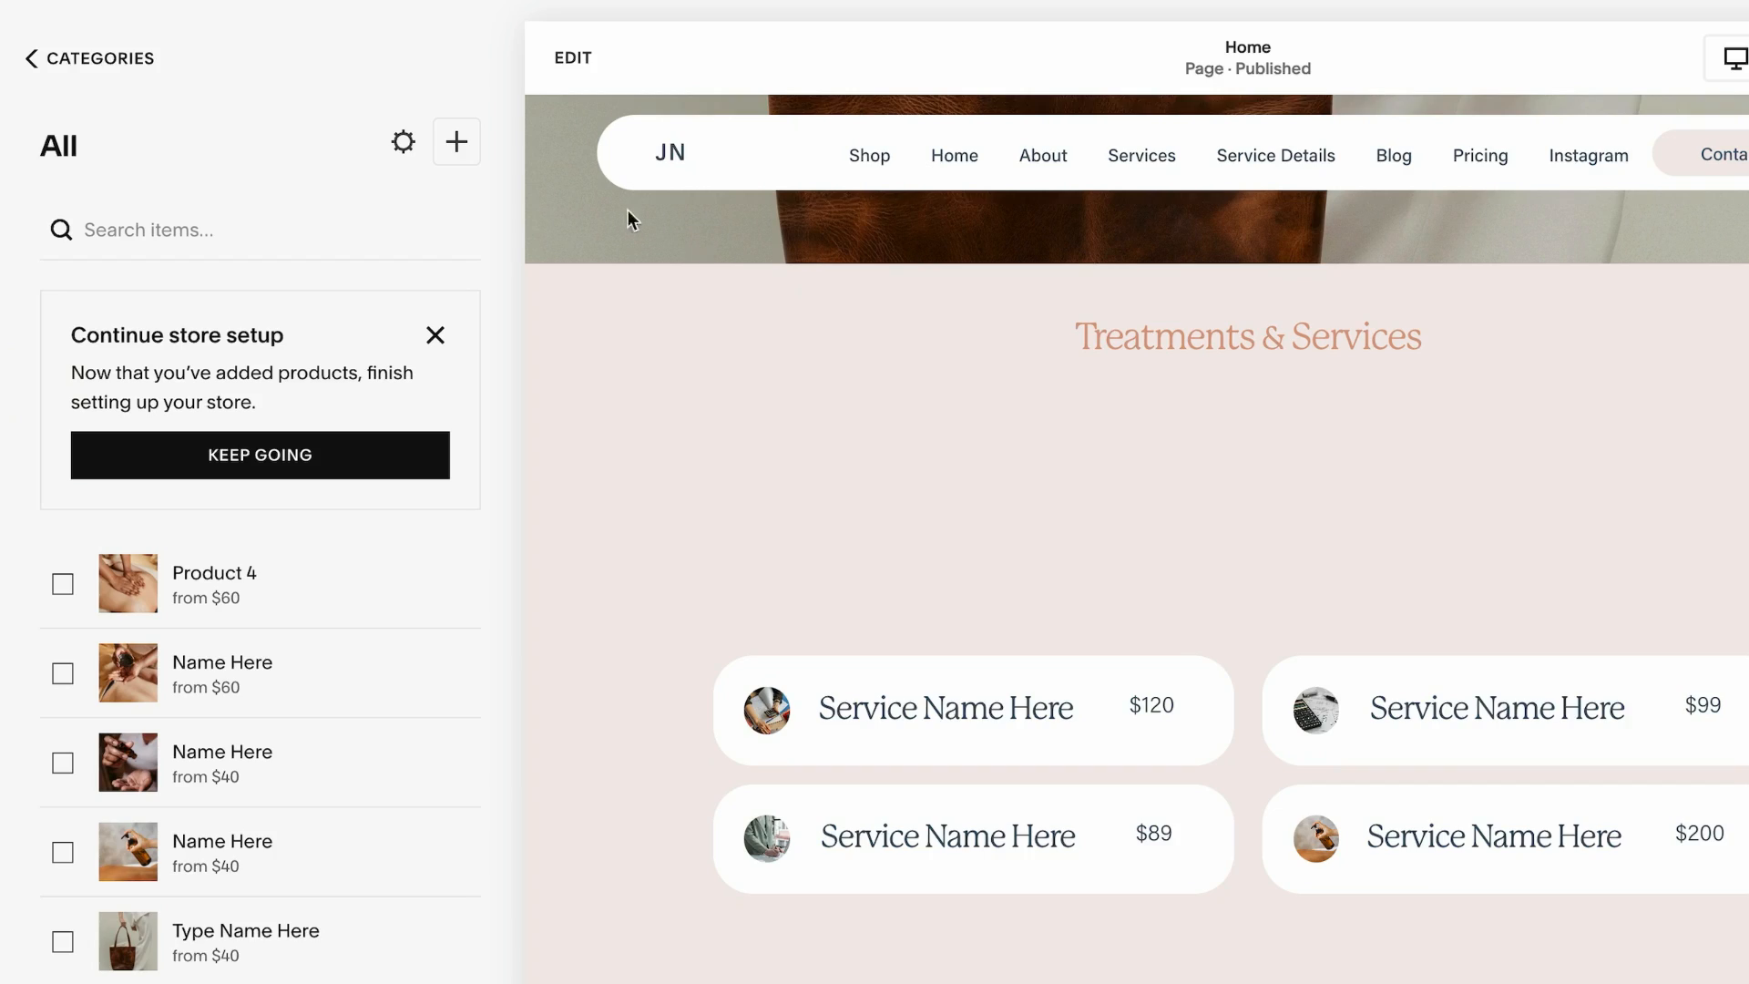
scroll(629, 219, up, 5)
click(573, 60)
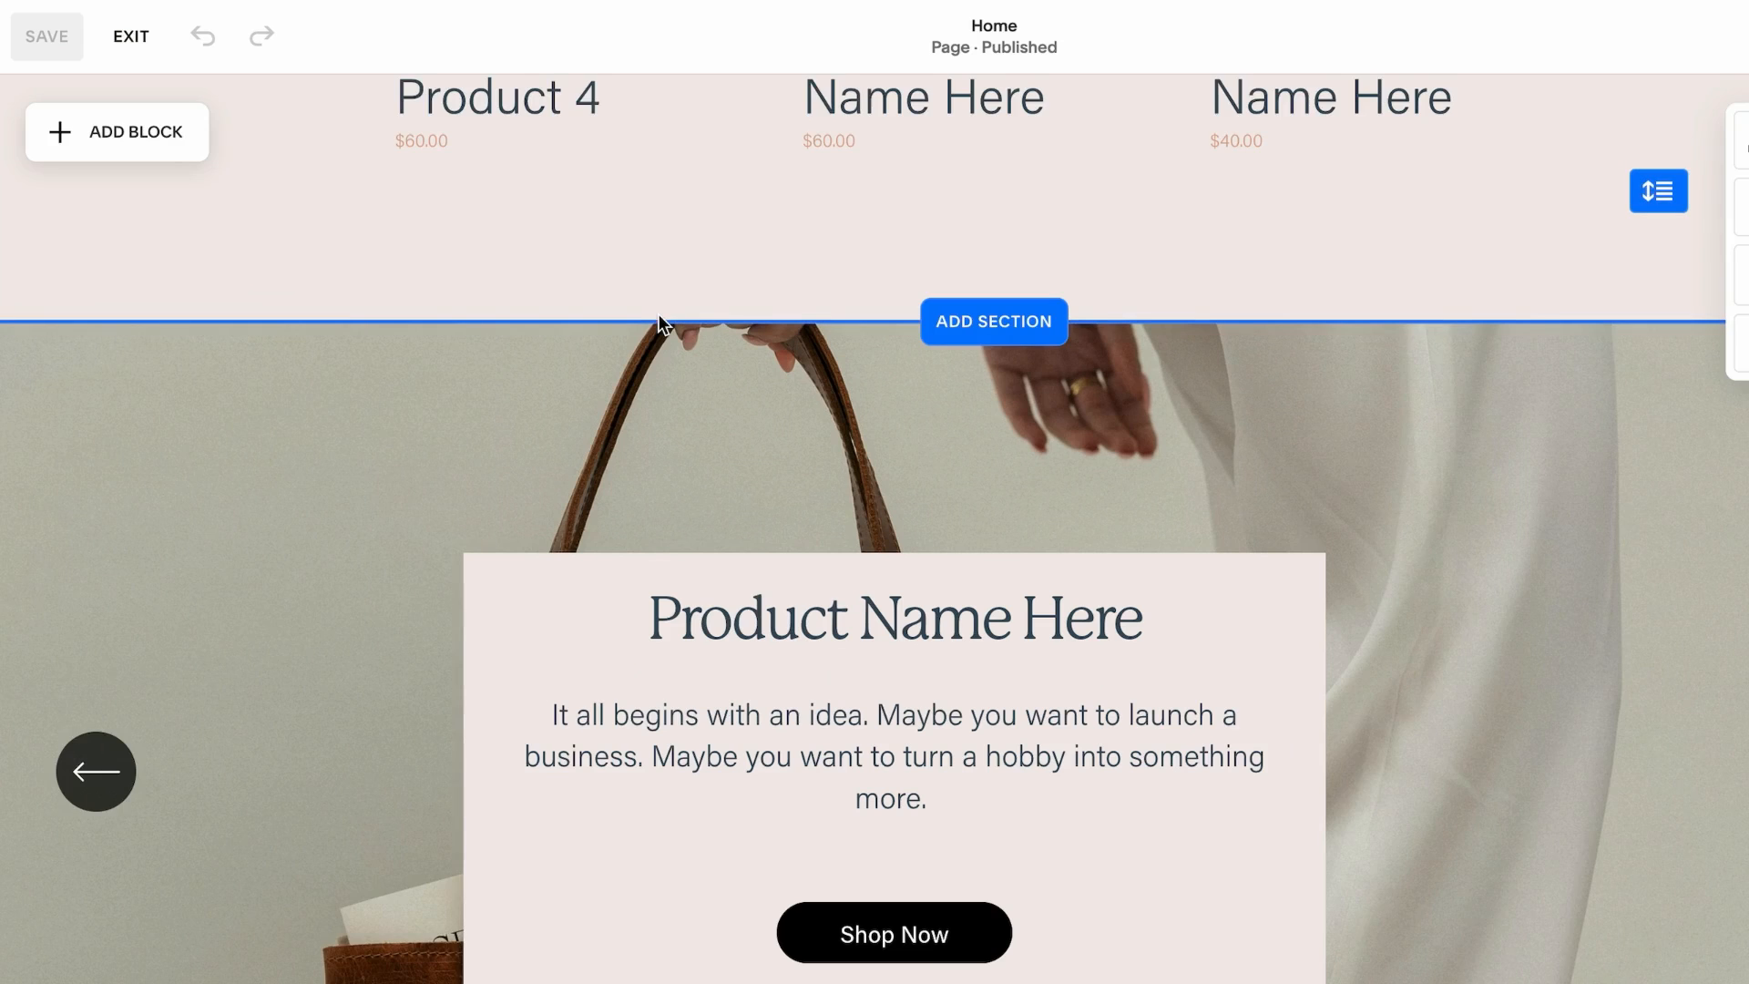
scroll(658, 320, down, 5)
scroll(863, 686, down, 4)
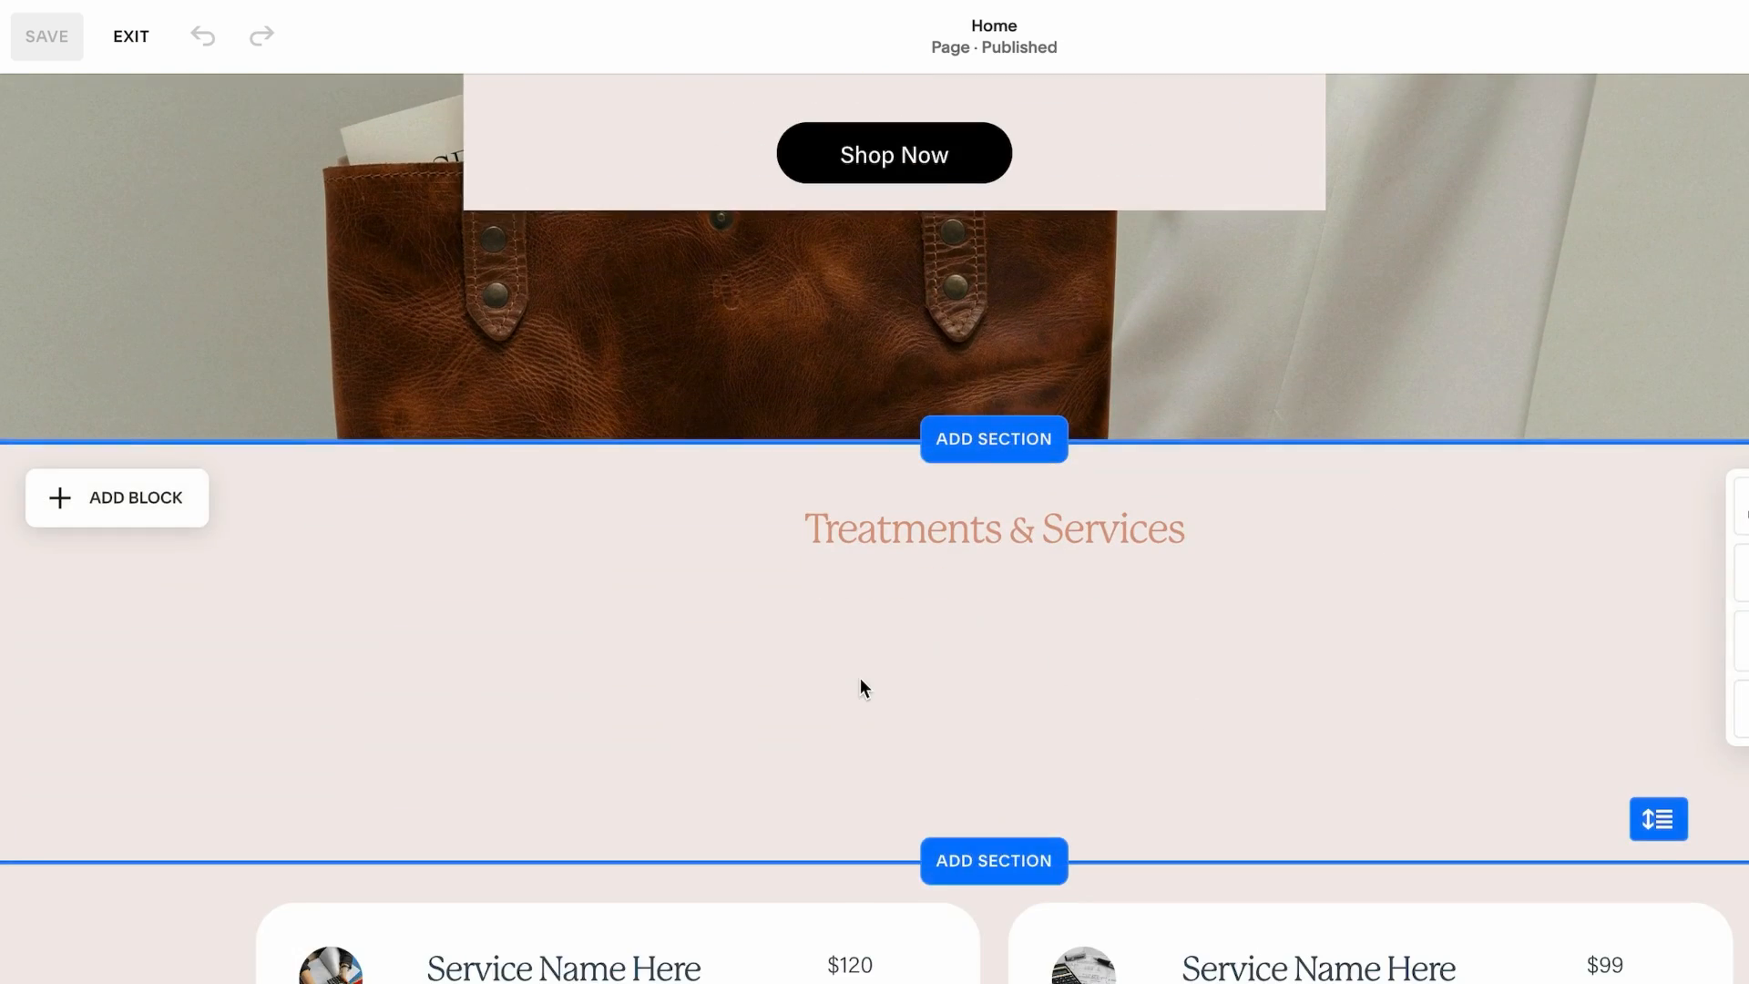
click(994, 719)
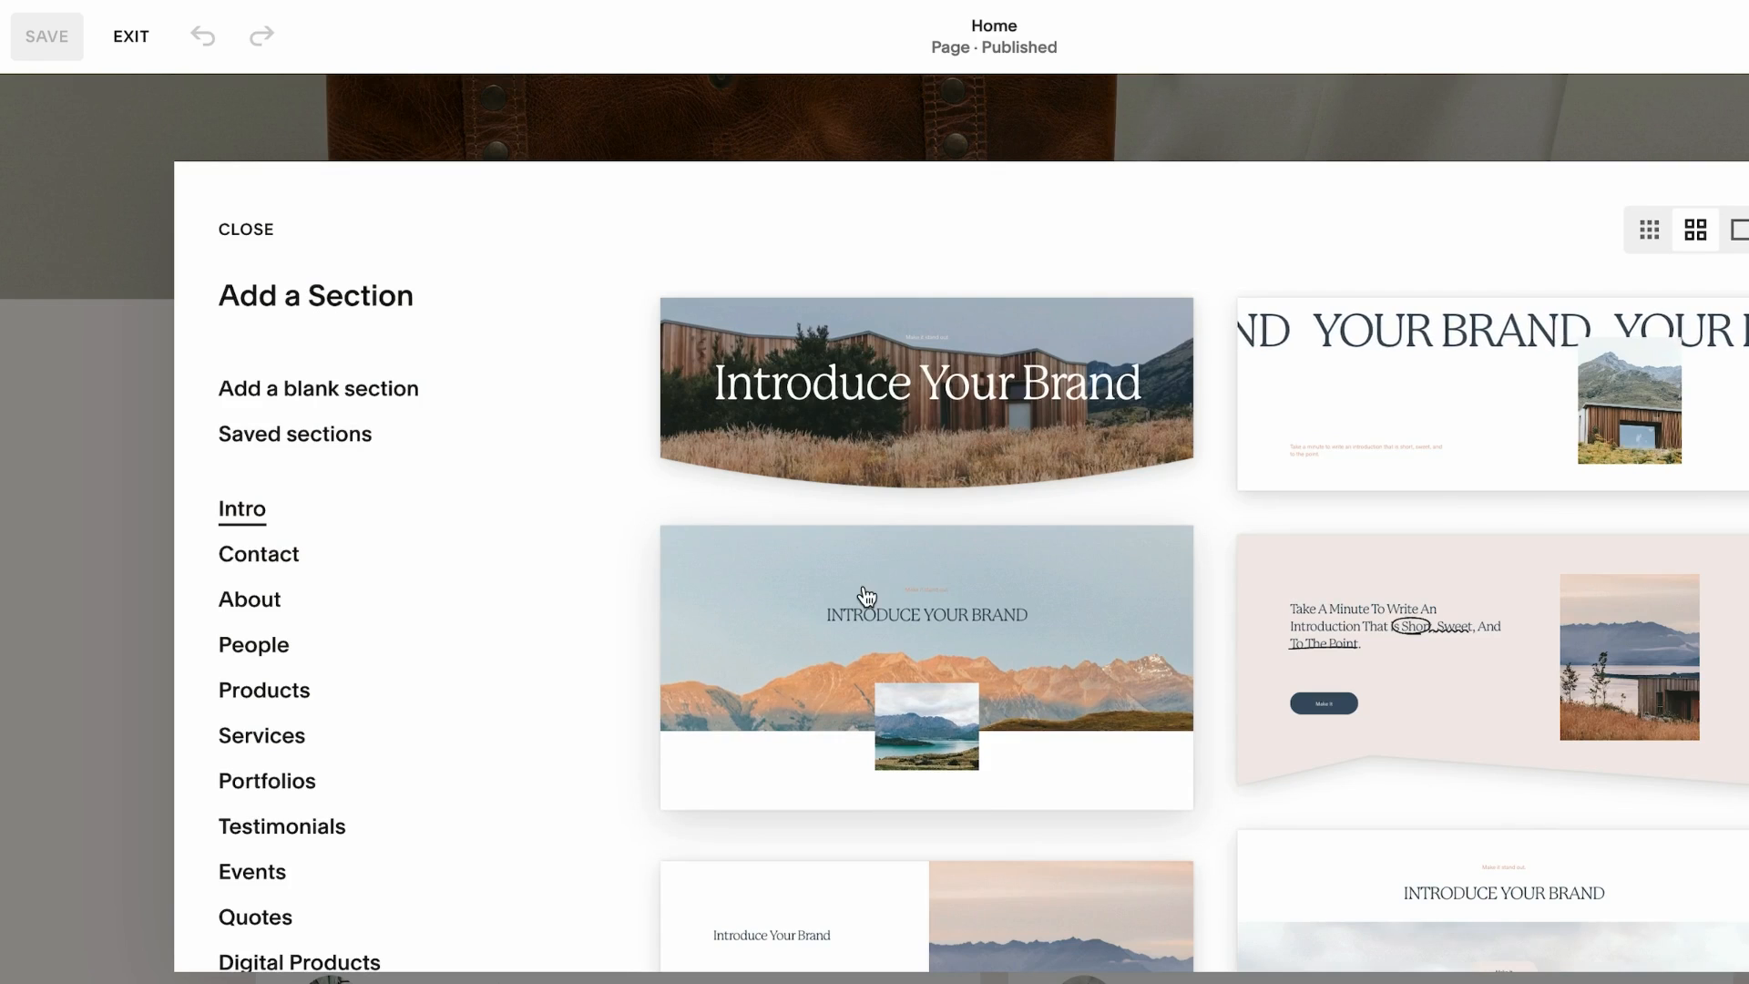
scroll(327, 726, down, 6)
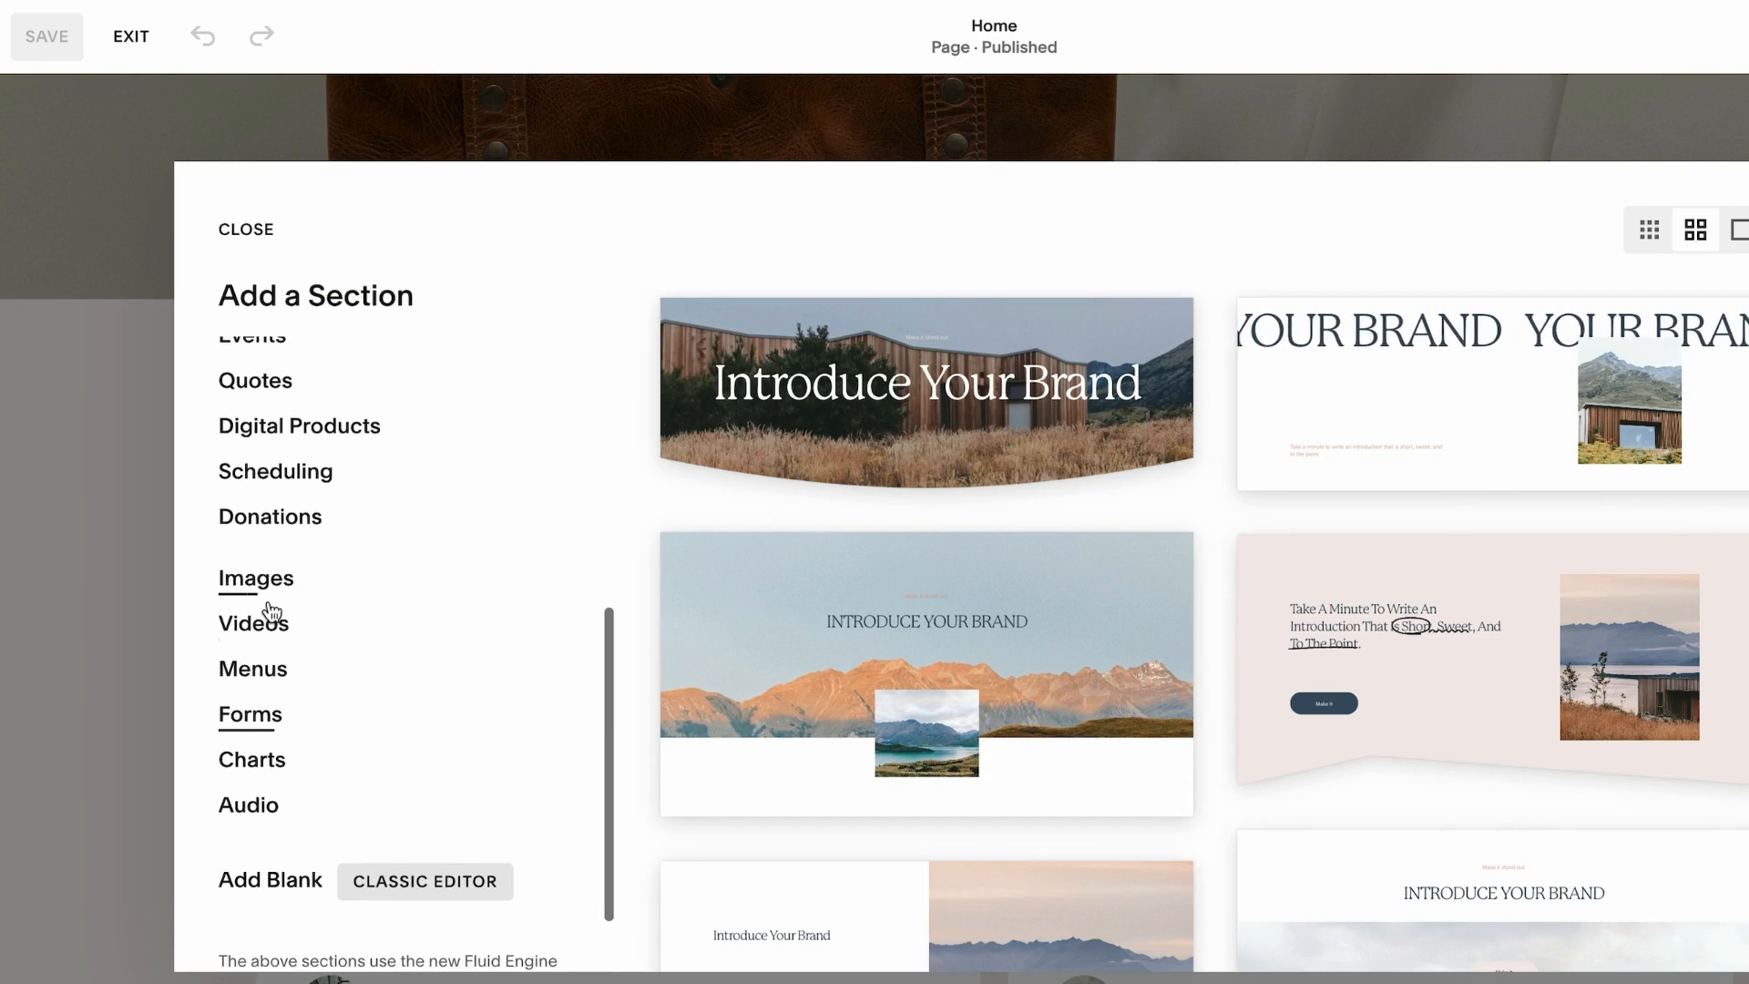
click(254, 576)
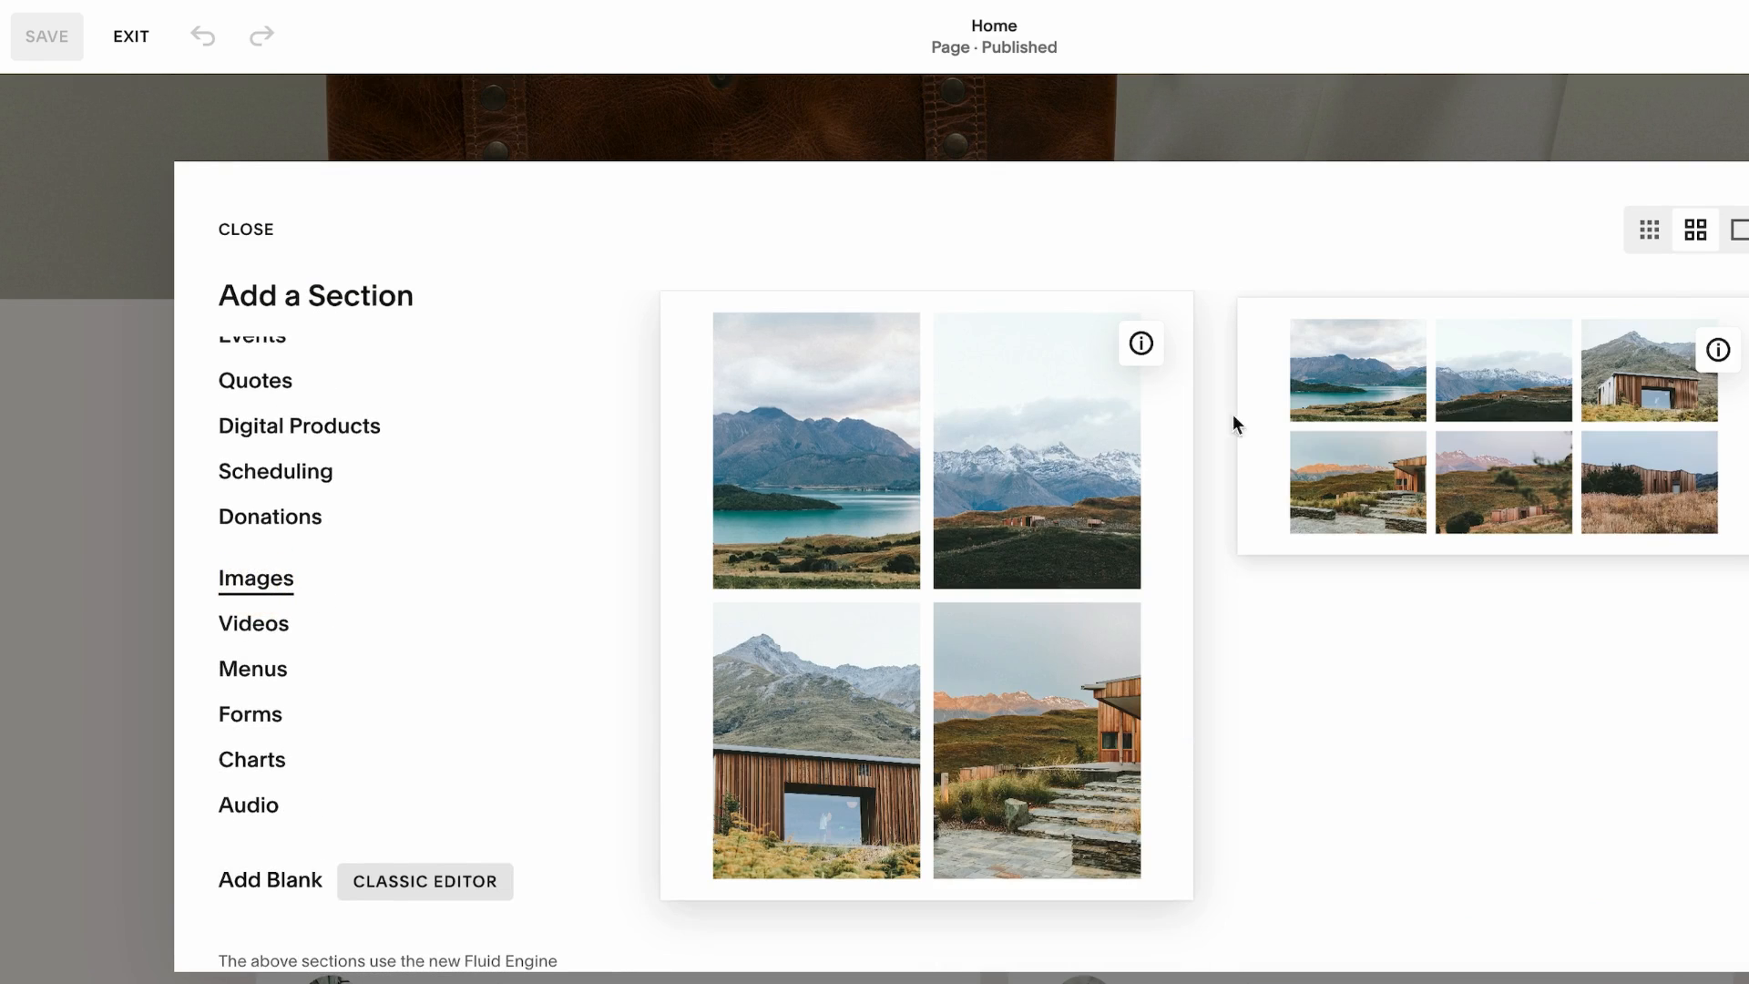
click(955, 527)
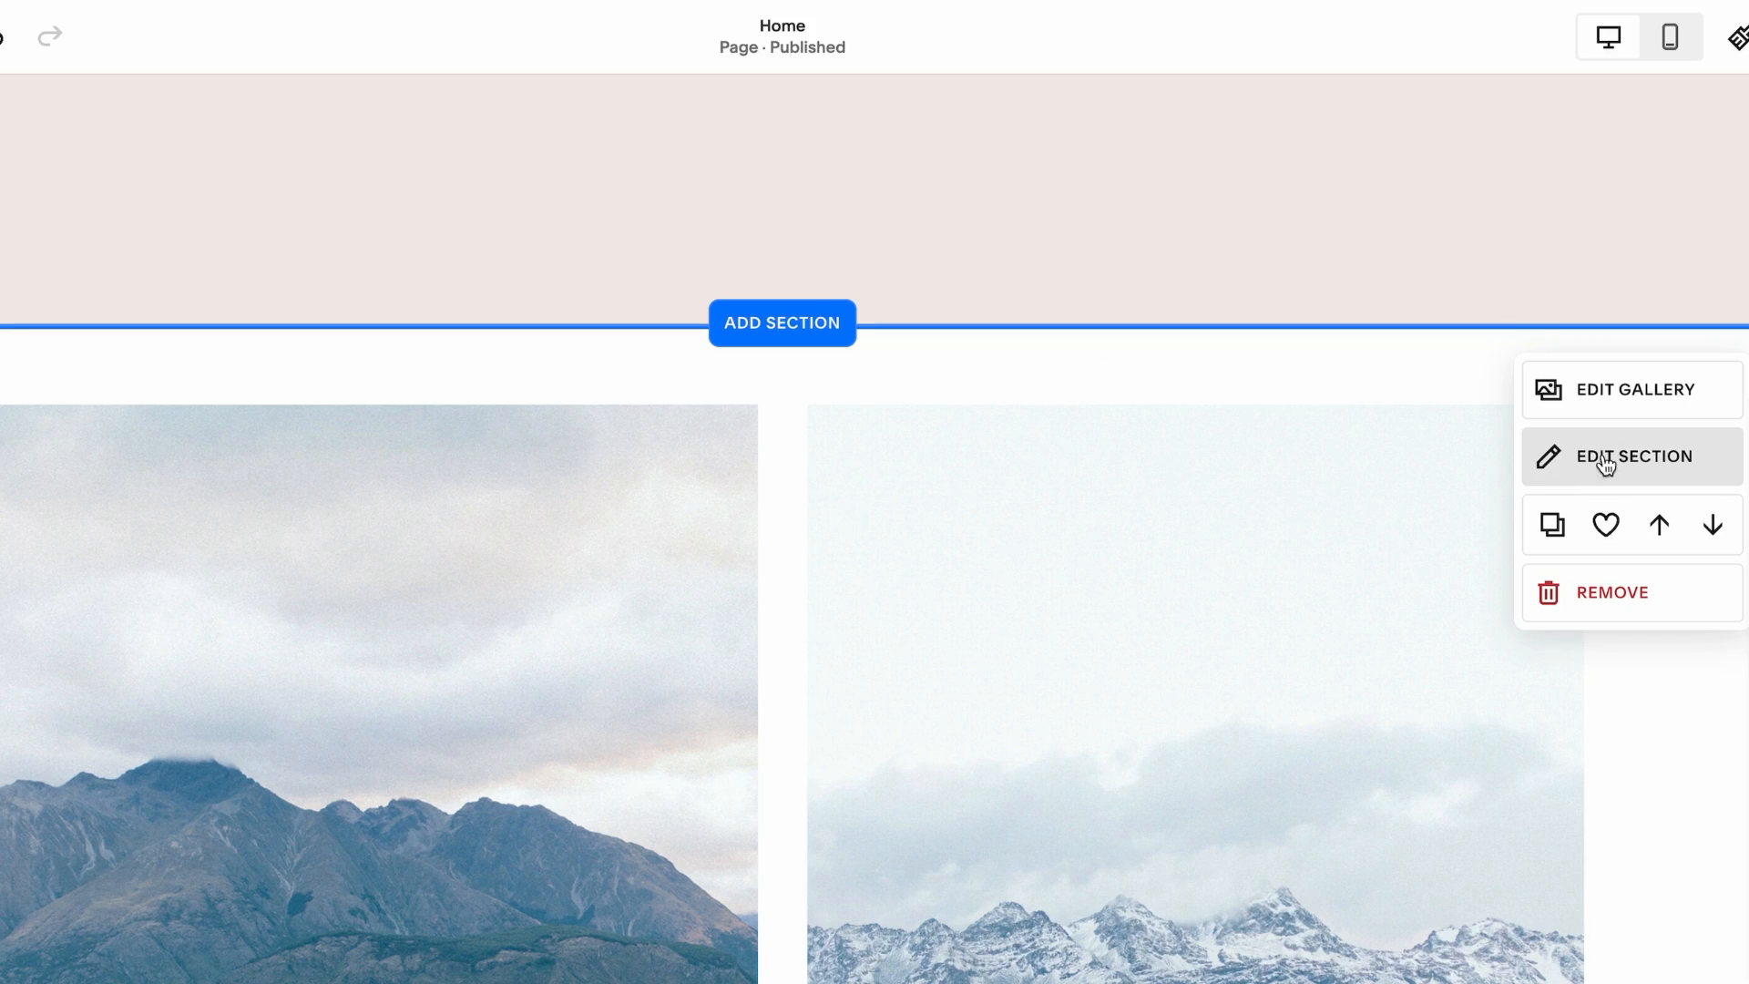
Change the gallery type to Slideshow: Reel and browse through its images
click(1560, 466)
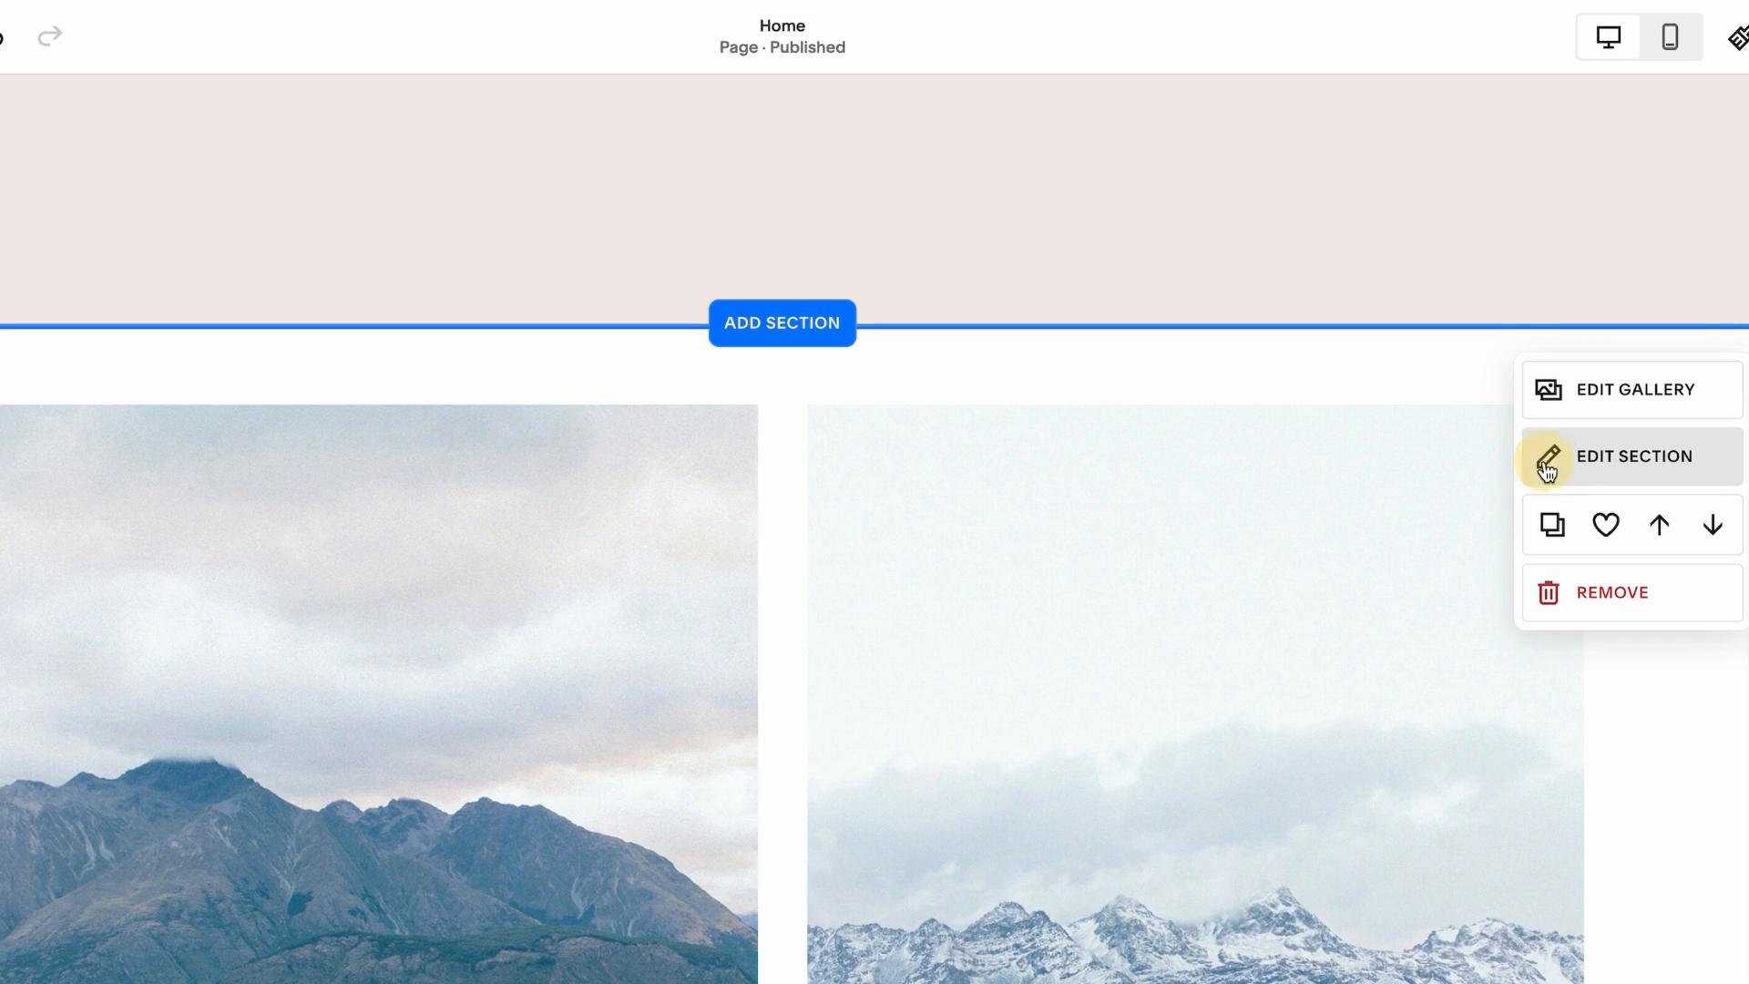
click(1518, 527)
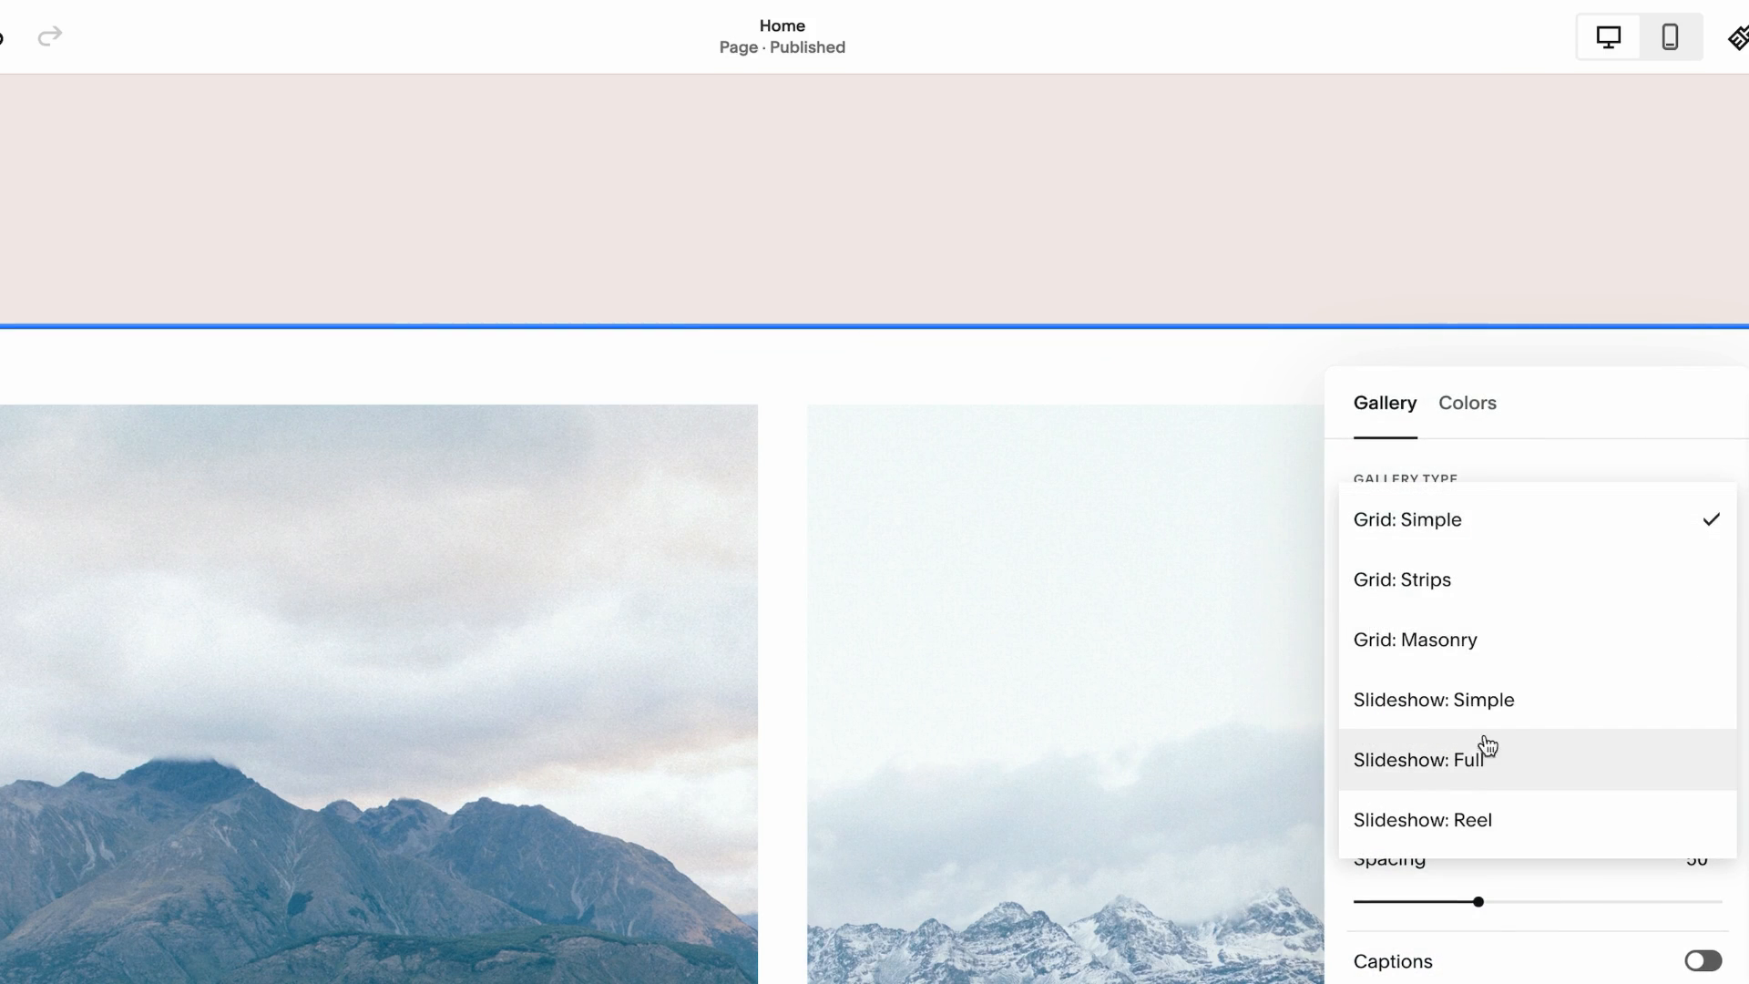
click(1514, 822)
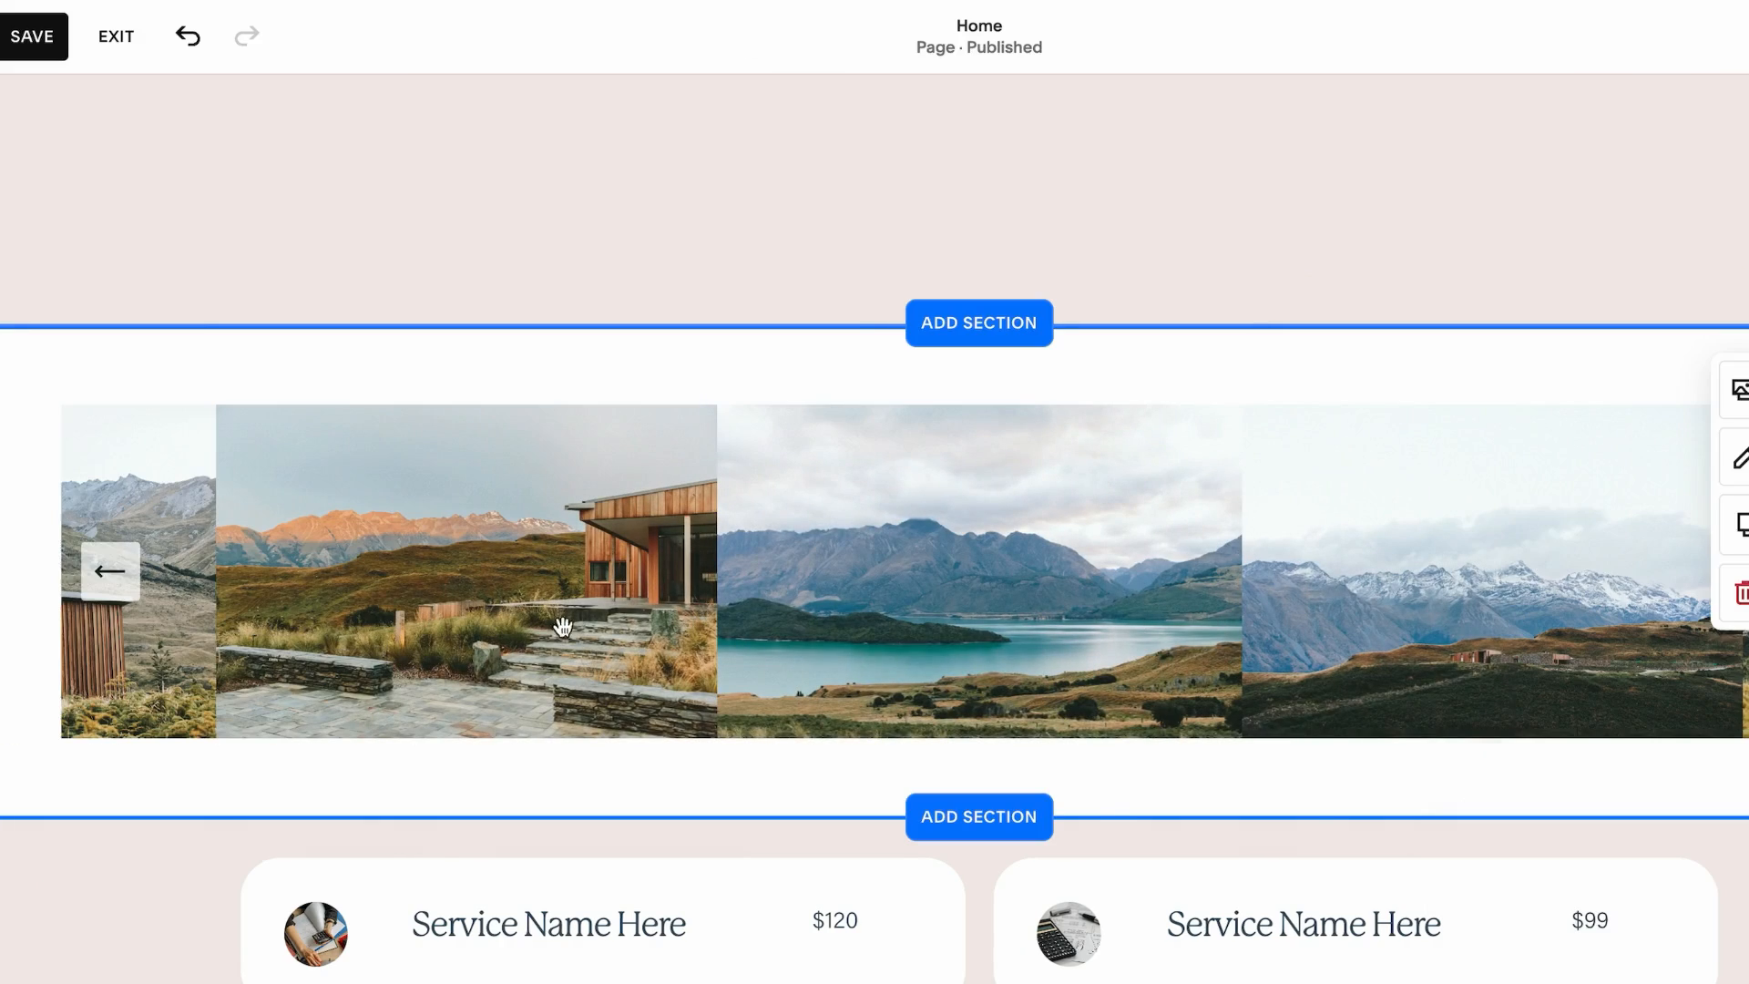
click(110, 571)
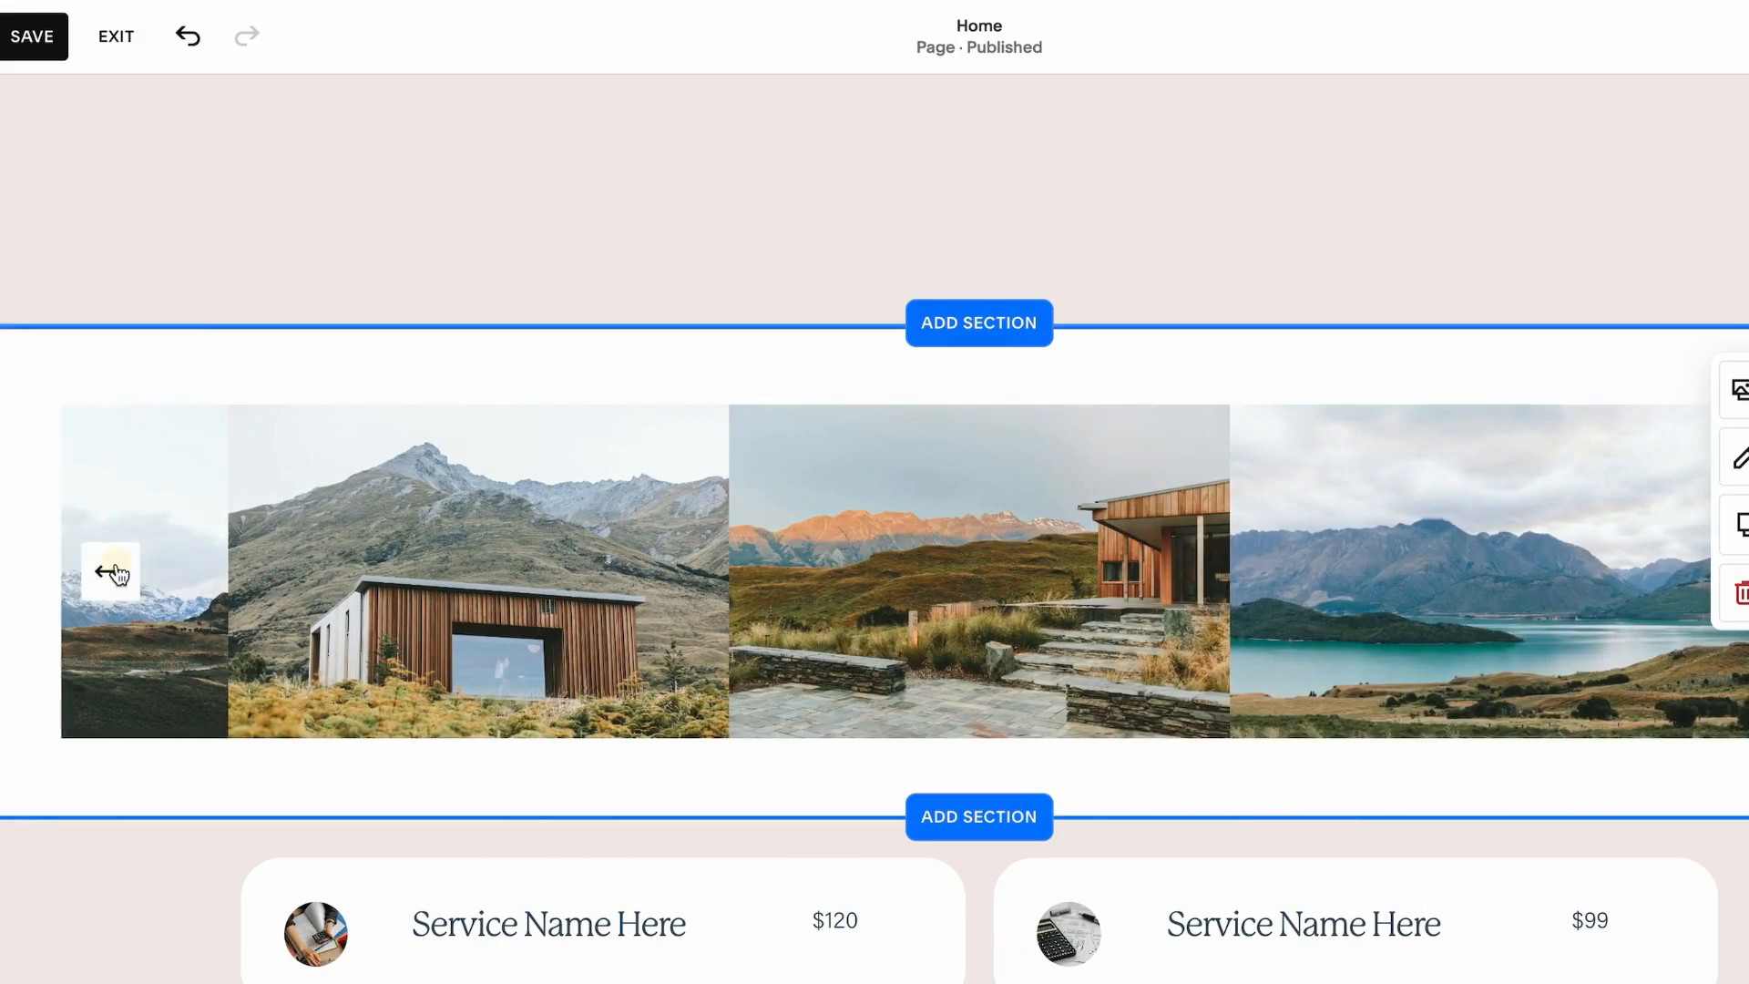
click(112, 573)
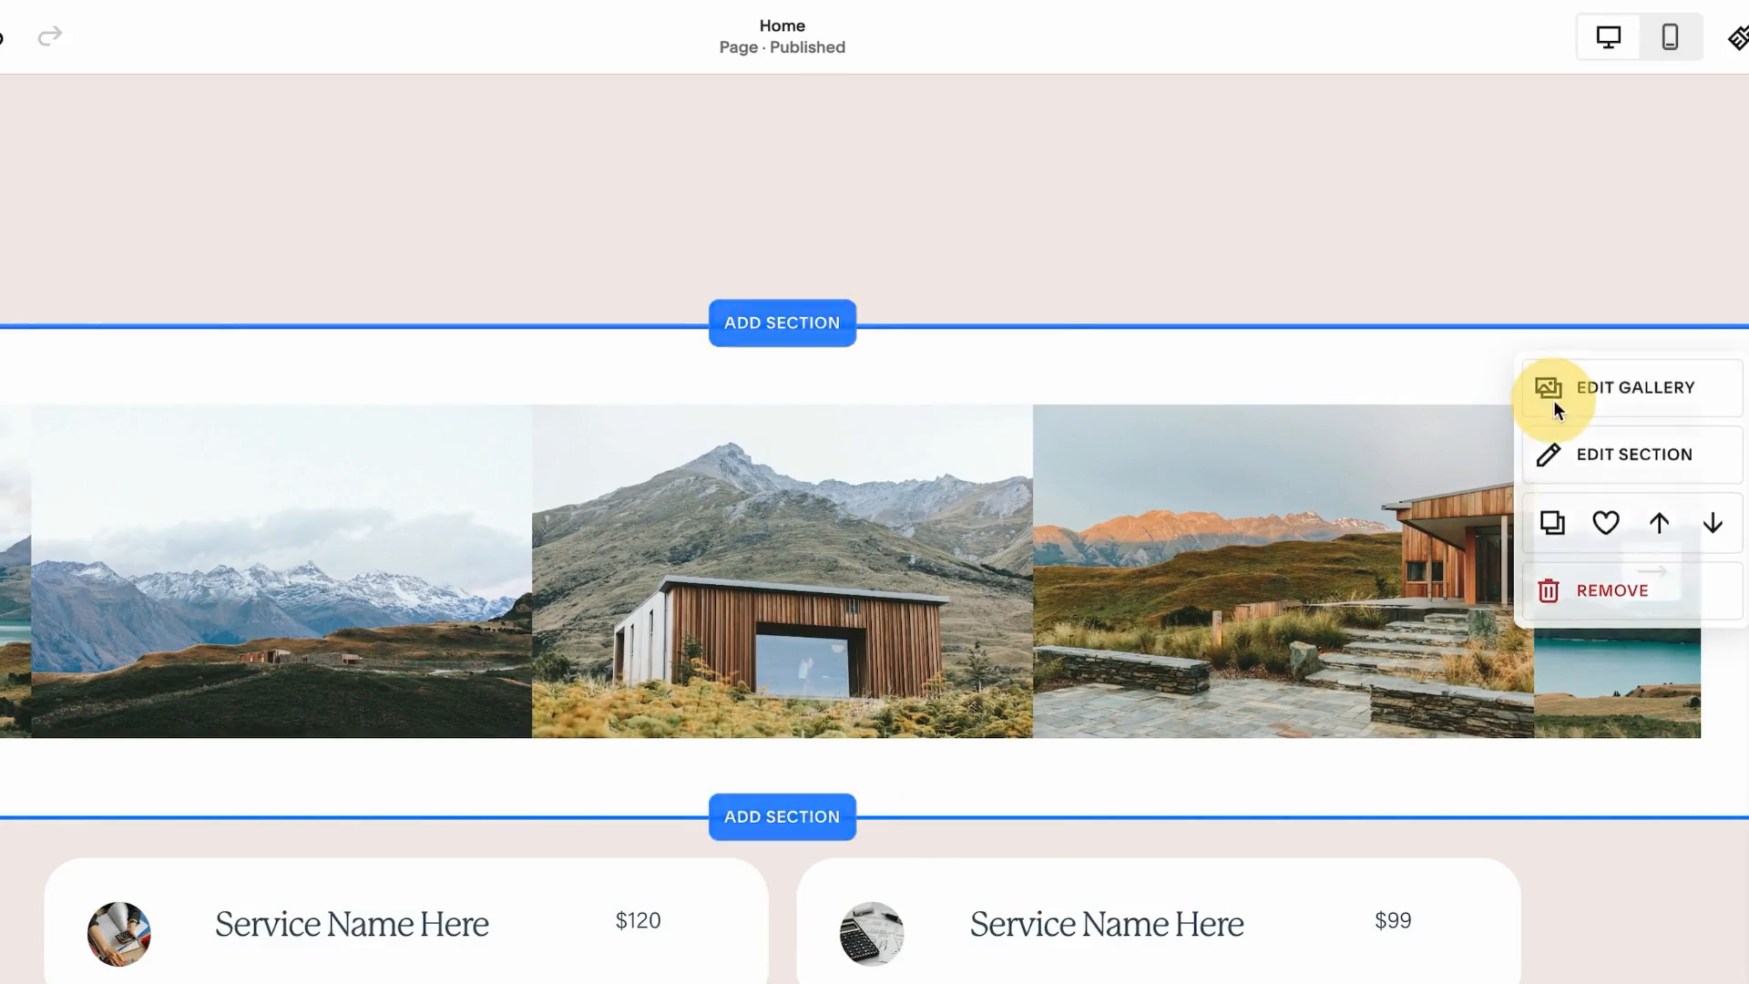
Replace the gallery's four placeholder images with uploaded product images
click(1742, 394)
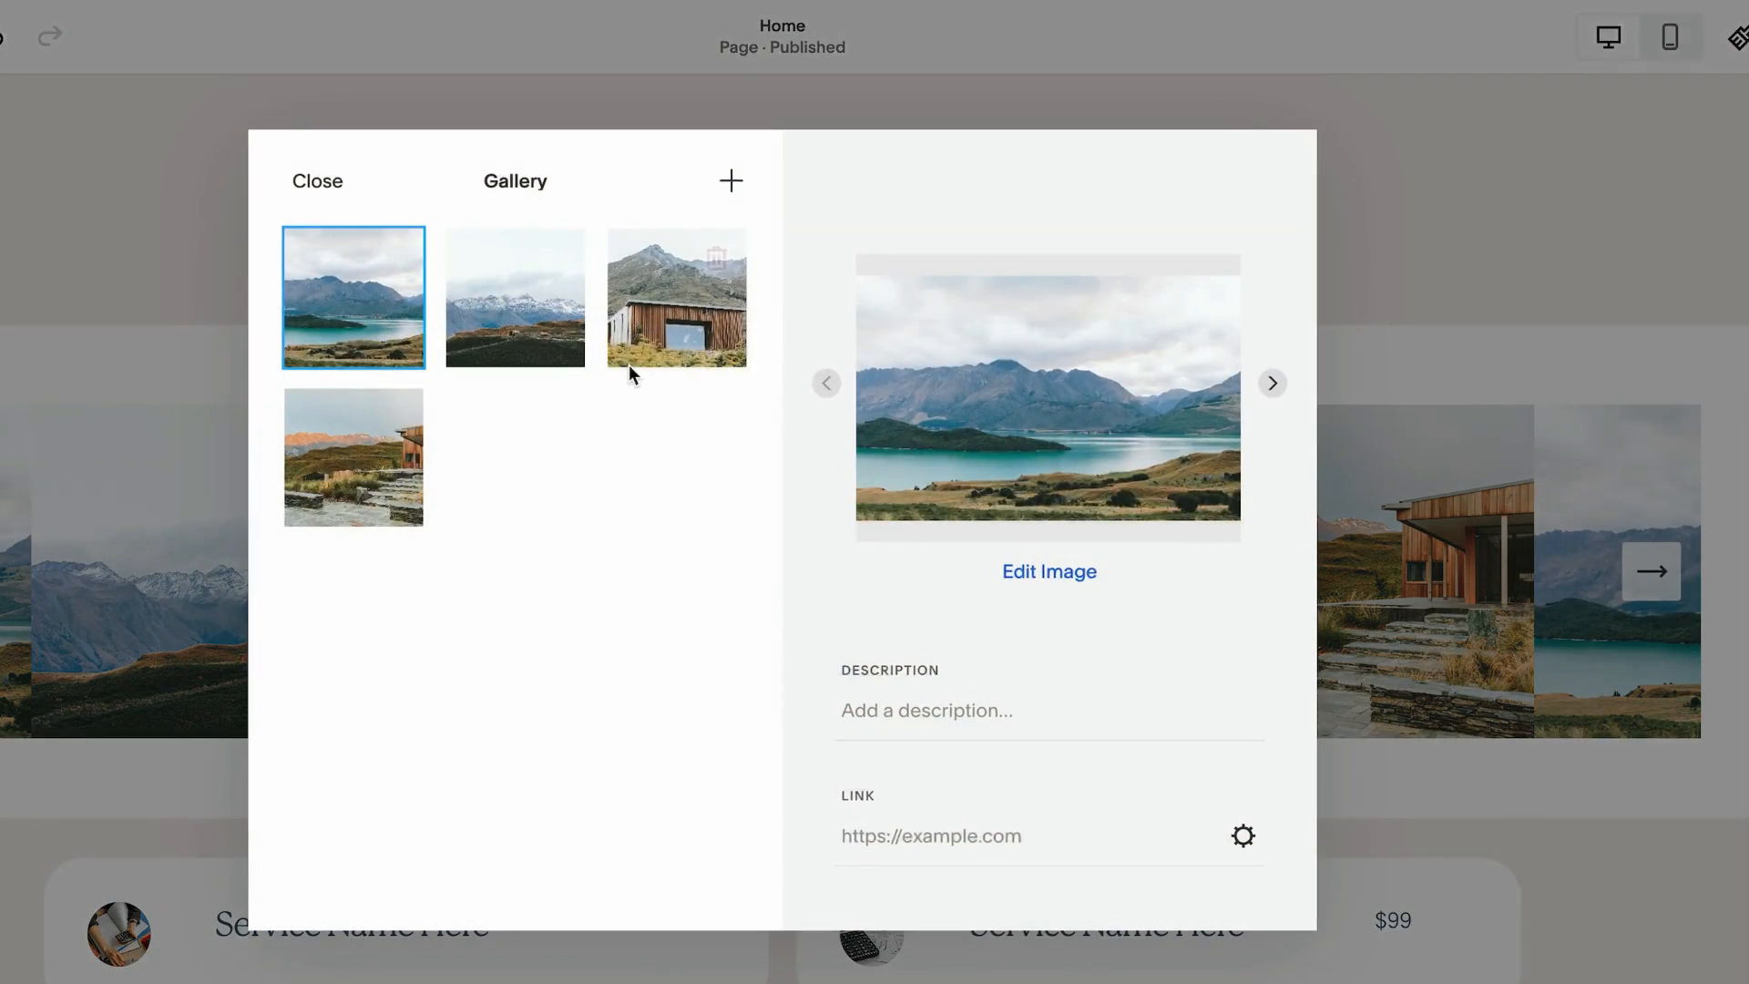
shift+click(407, 477)
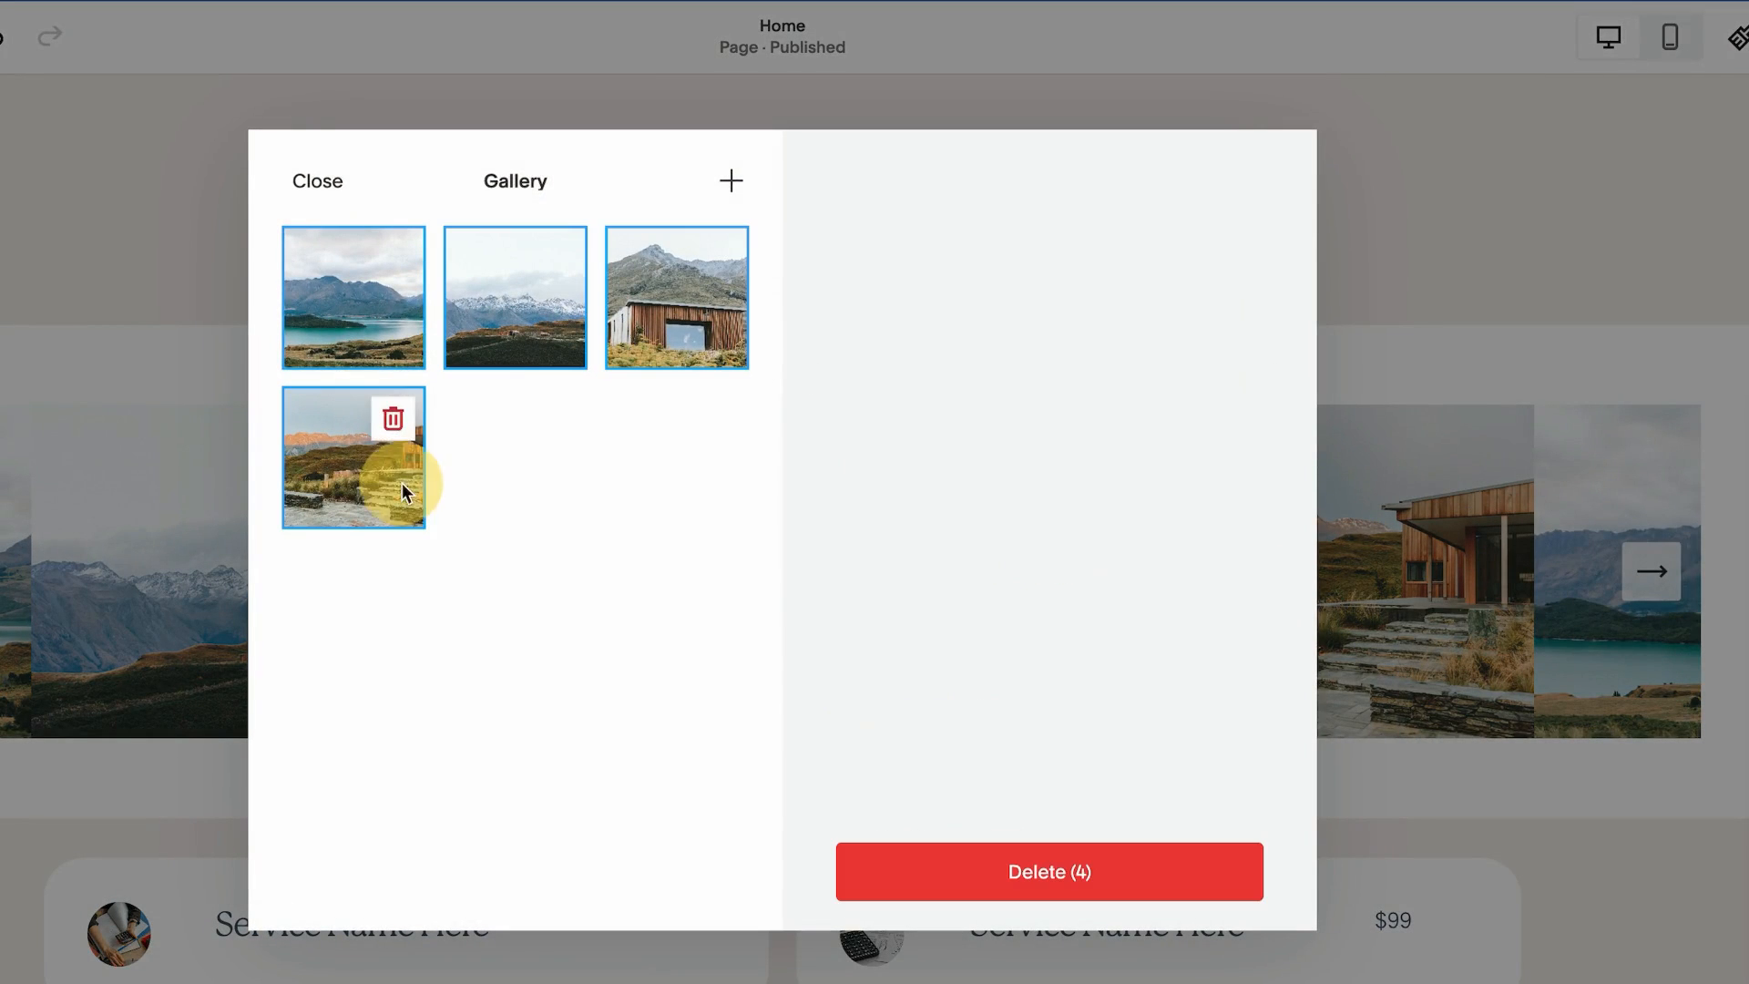
click(1132, 874)
click(897, 635)
click(730, 181)
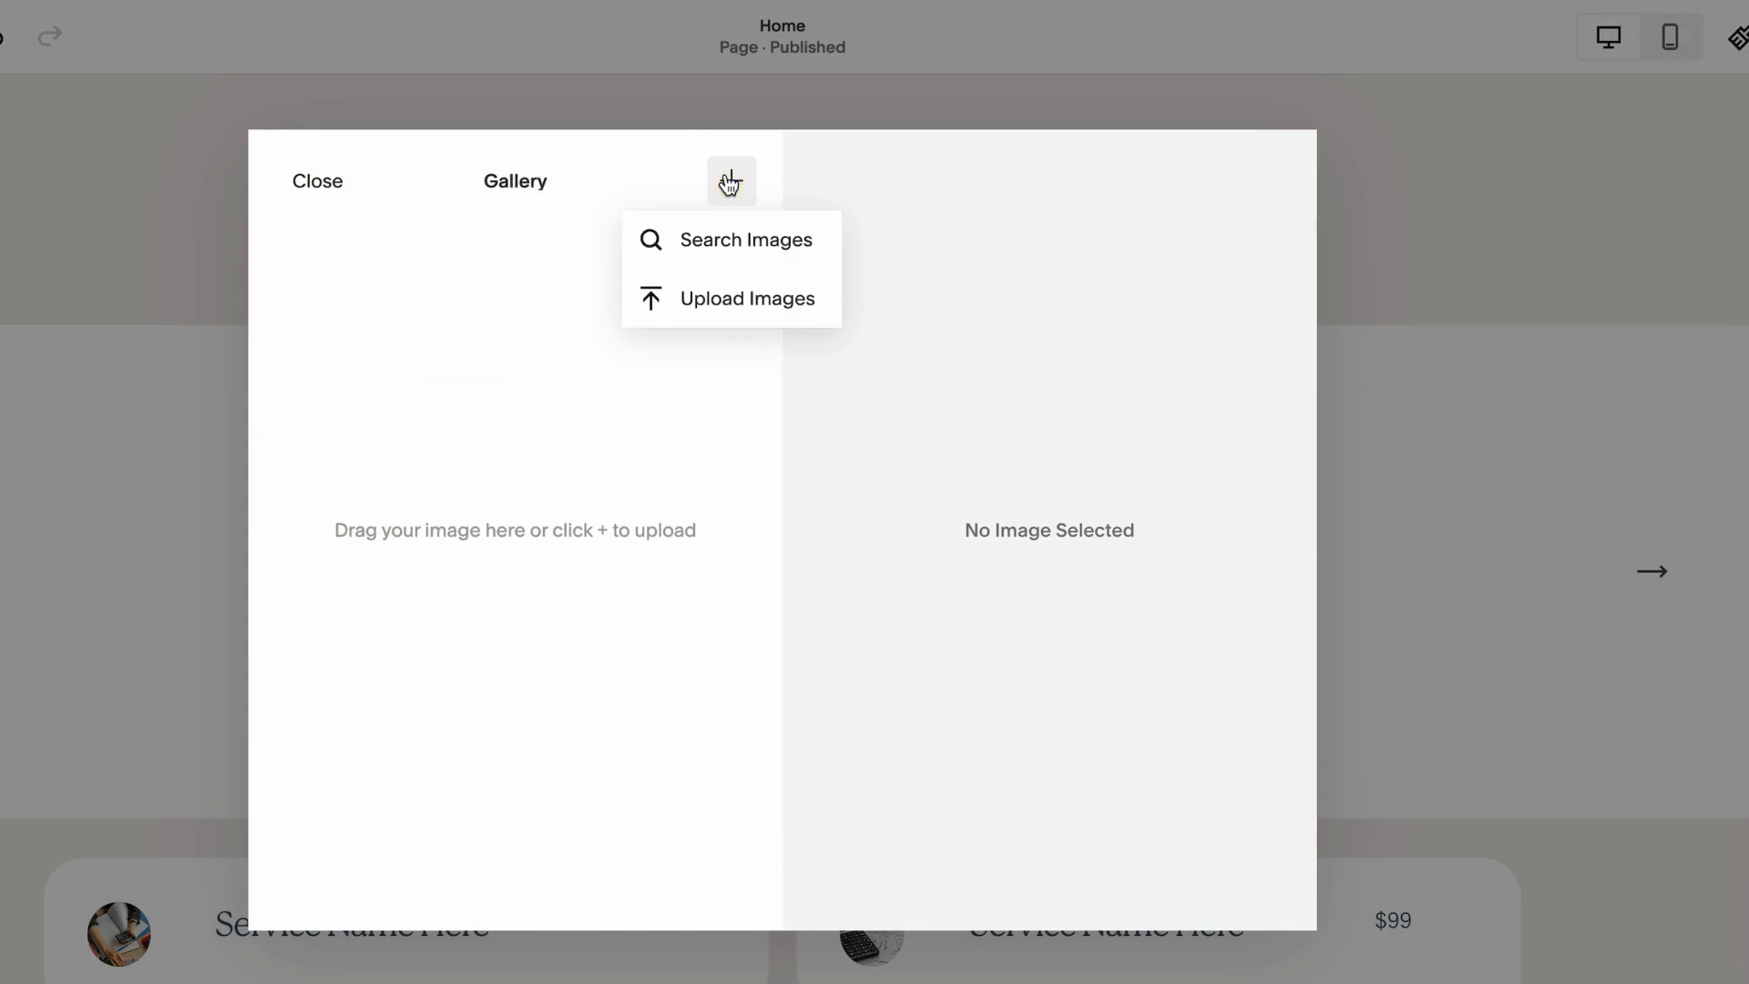
click(771, 304)
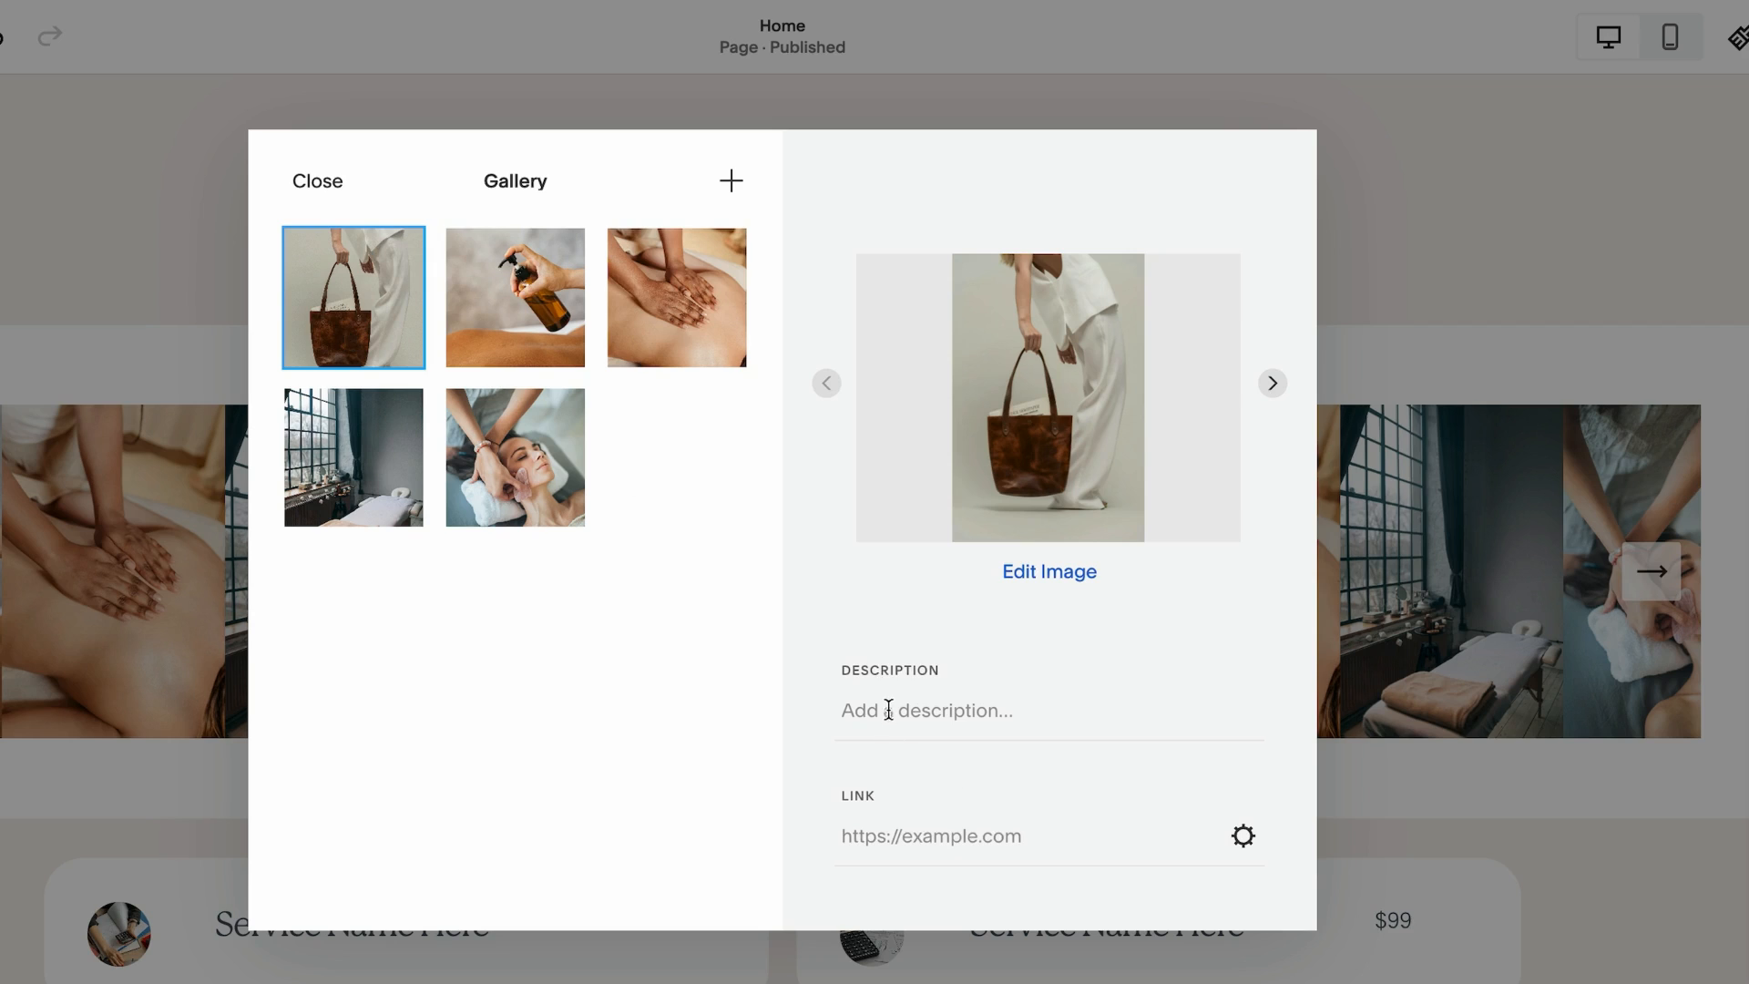
Set the tote bag image's description to Product Name 1
click(888, 710)
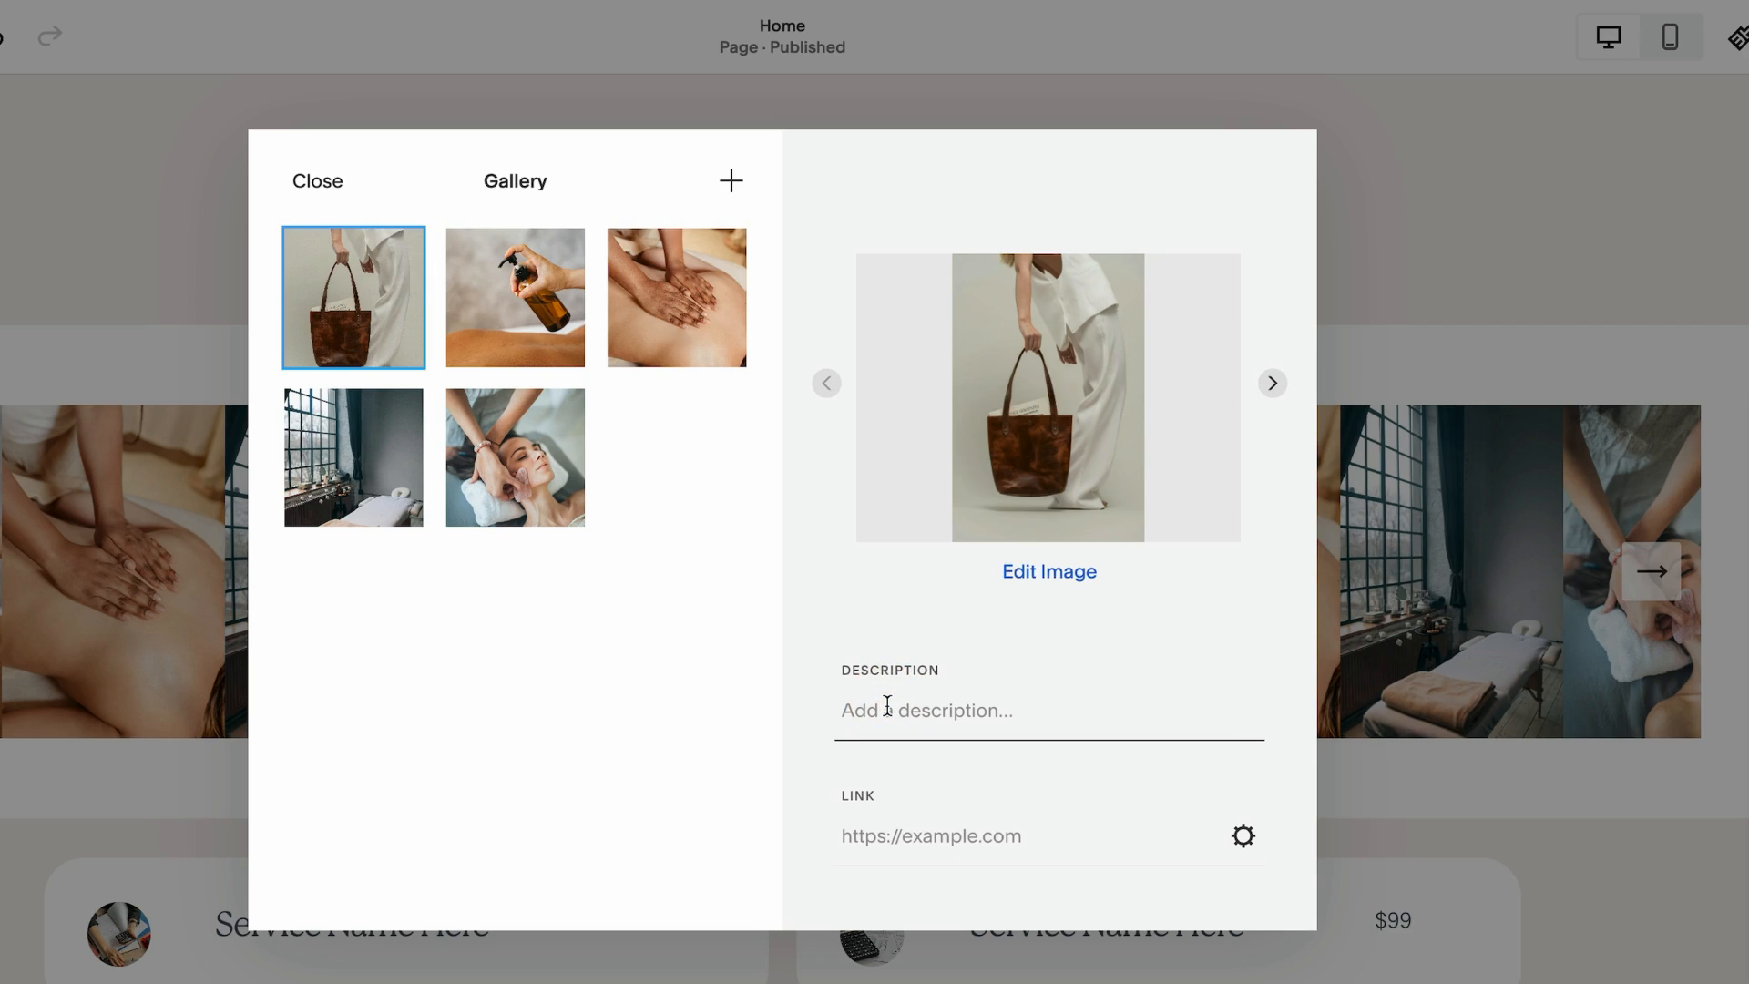
text(NaMe)
key(BackSpace)
key(BackSpace)
key(BackSpace)
key(BackSpace)
text(Product Namw)
click(664, 509)
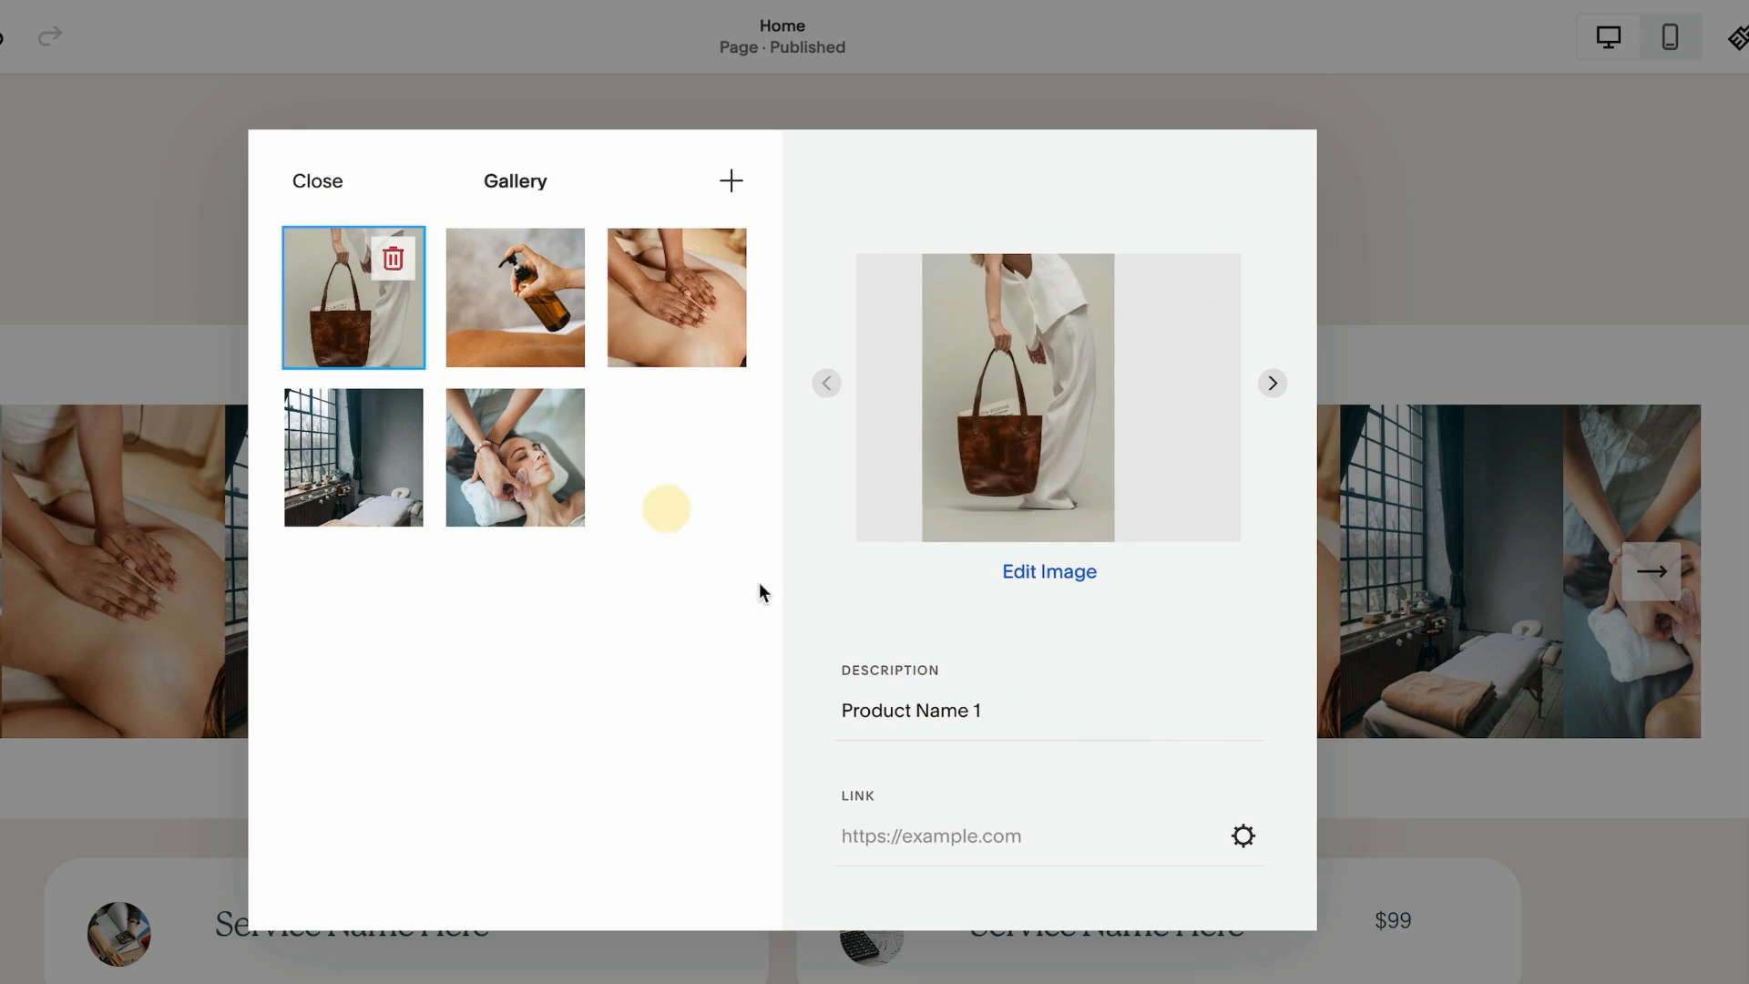
Paste a product page link into the tote bag image's link field
click(878, 837)
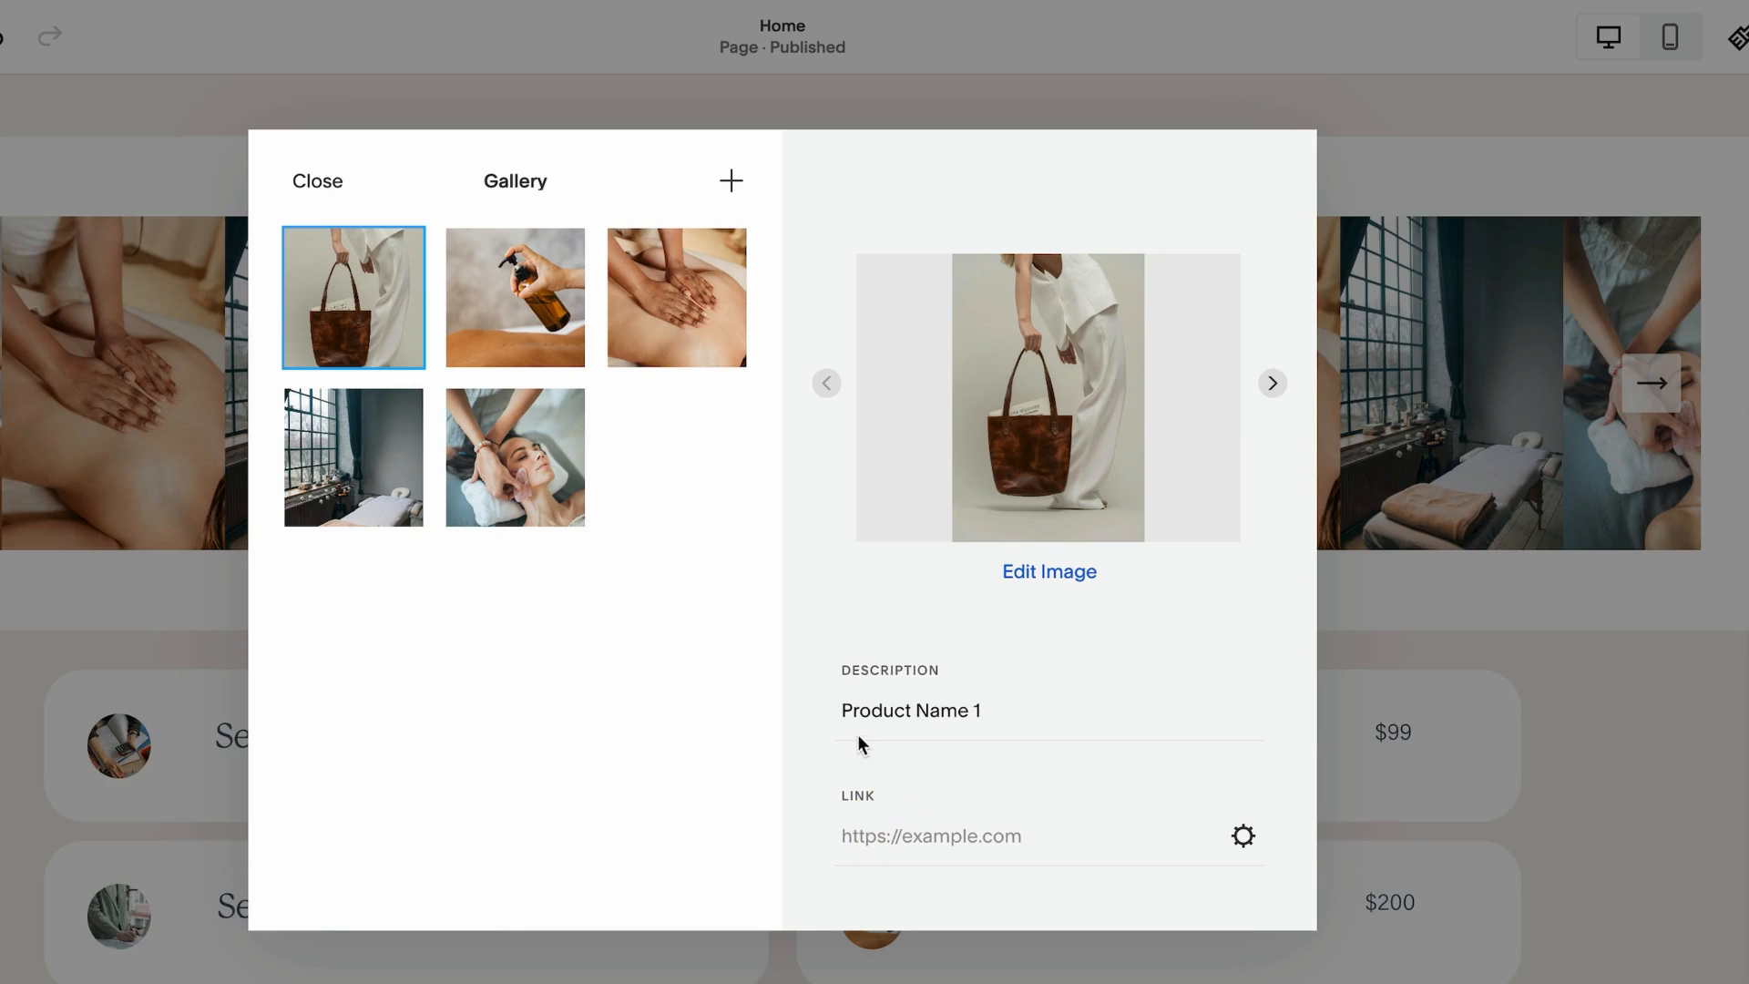
click(886, 839)
text(/shop/p/name-here-2)
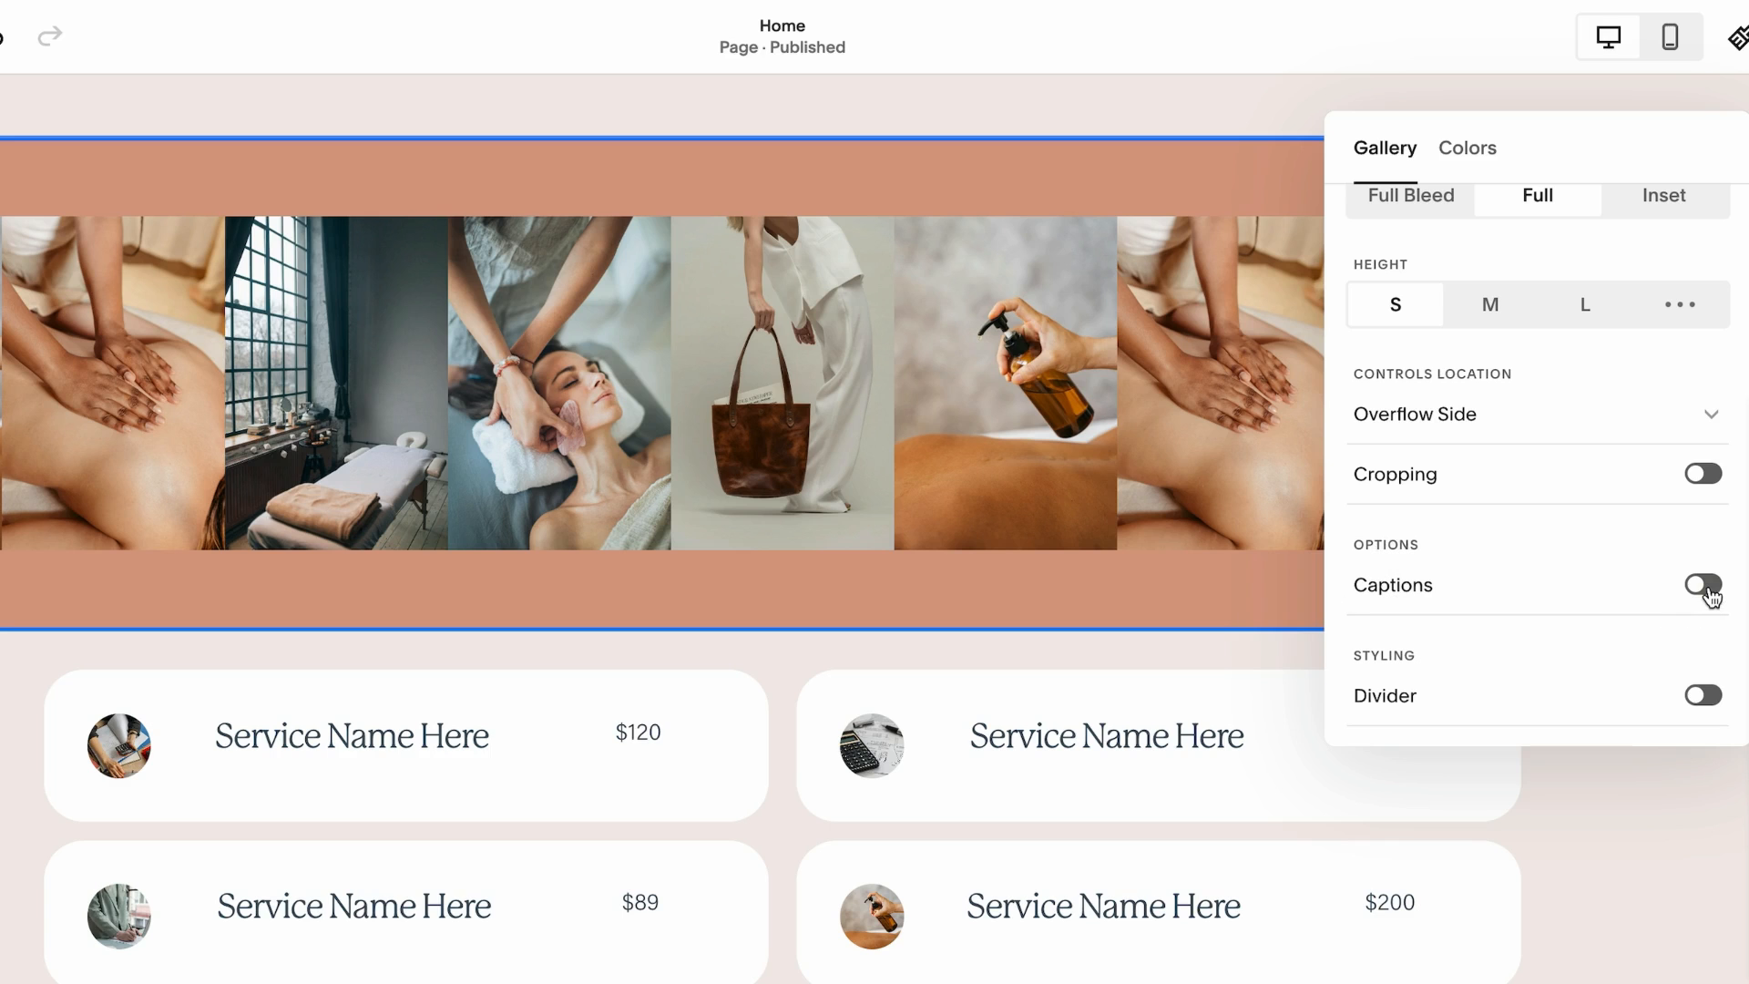
Turn on captions for the gallery slideshow
click(1703, 585)
click(1703, 585)
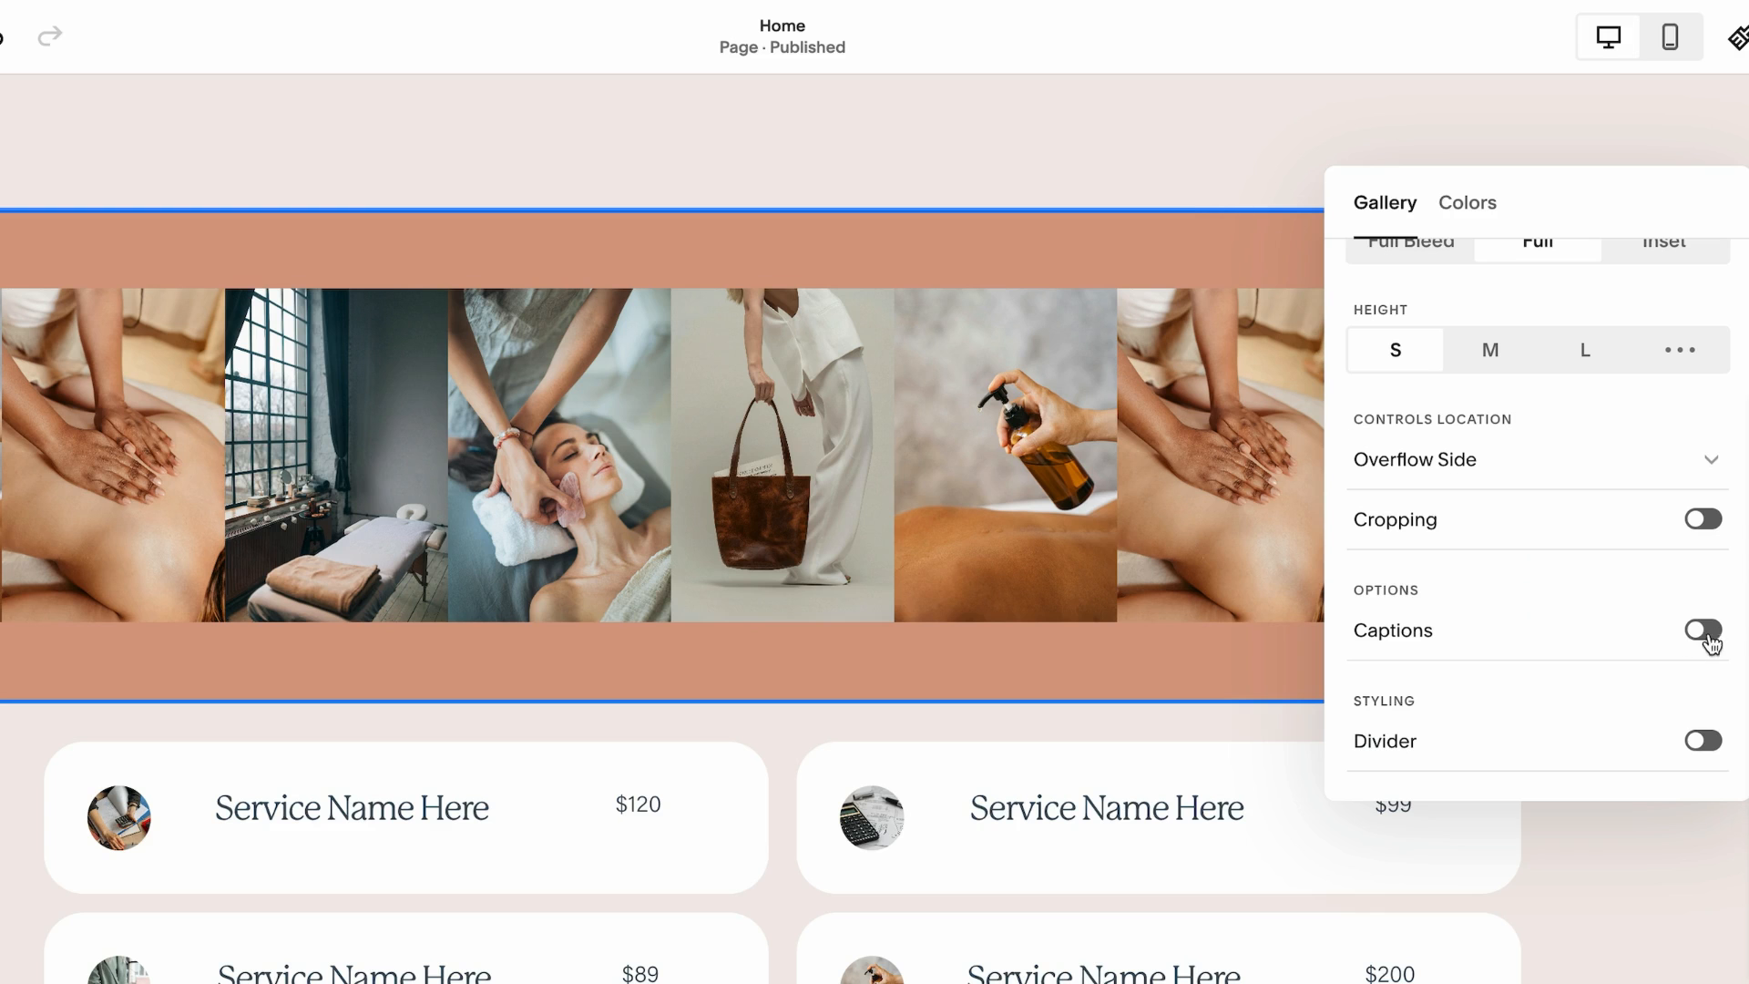
click(1703, 630)
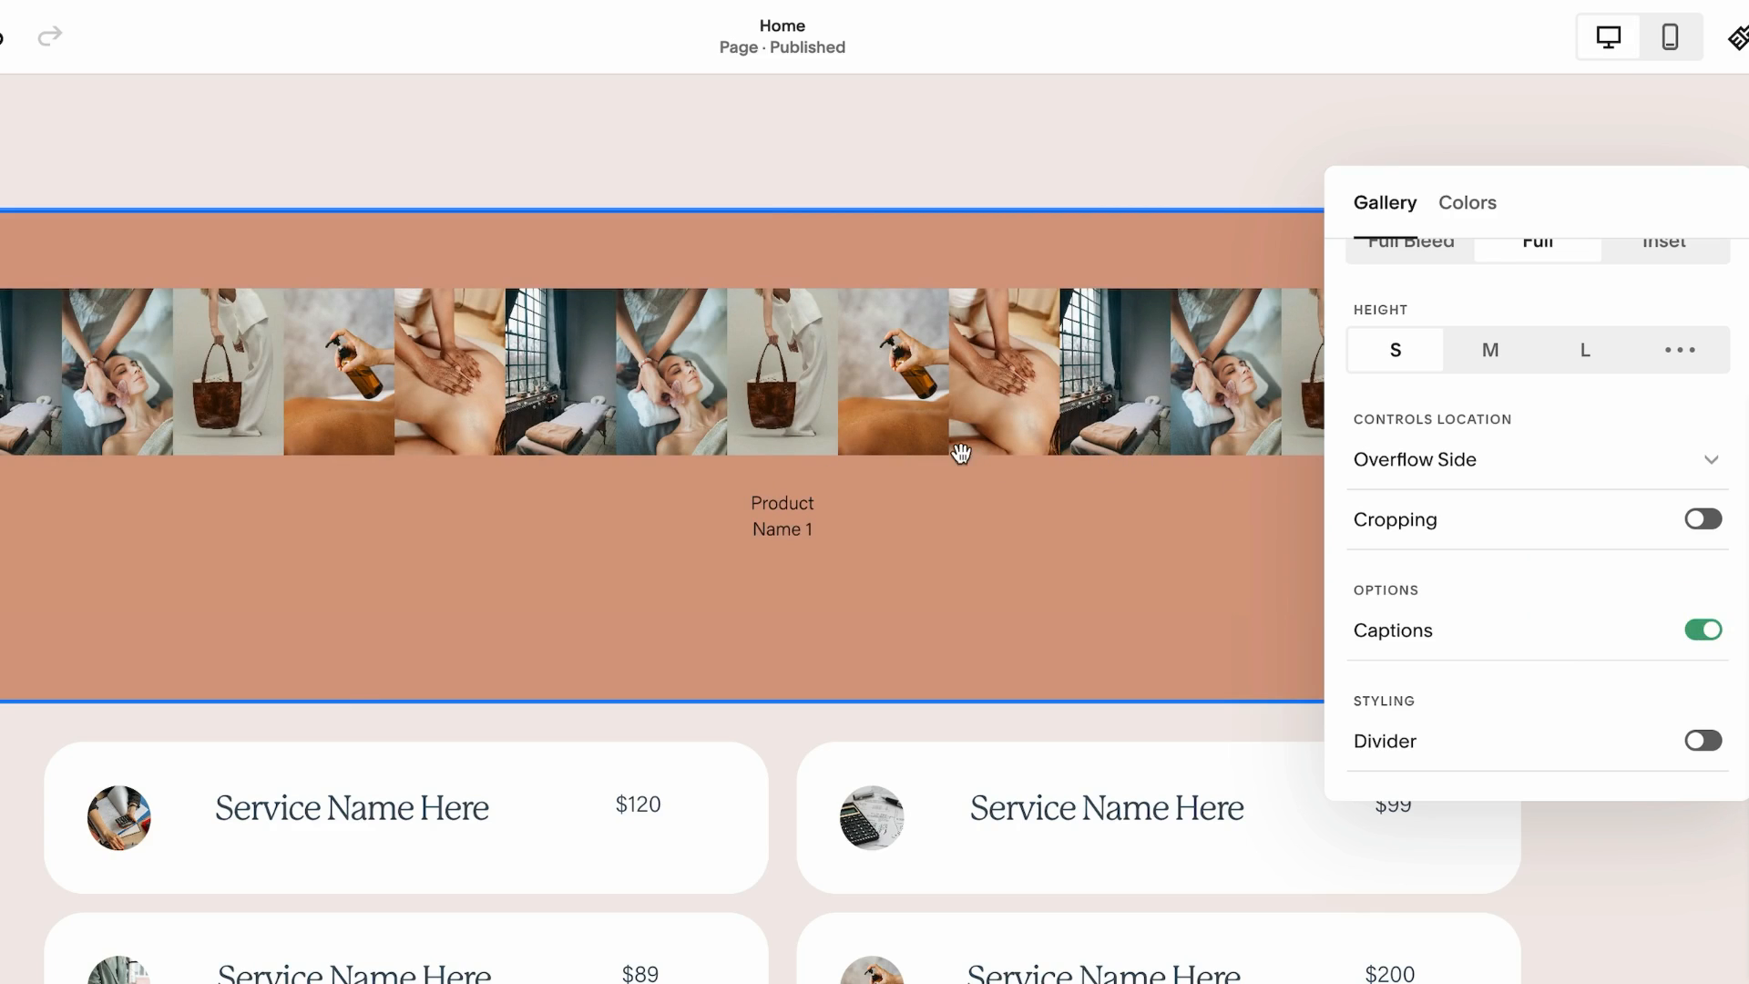
Test the gallery image's product link in the preview and return to the home page gallery
click(779, 437)
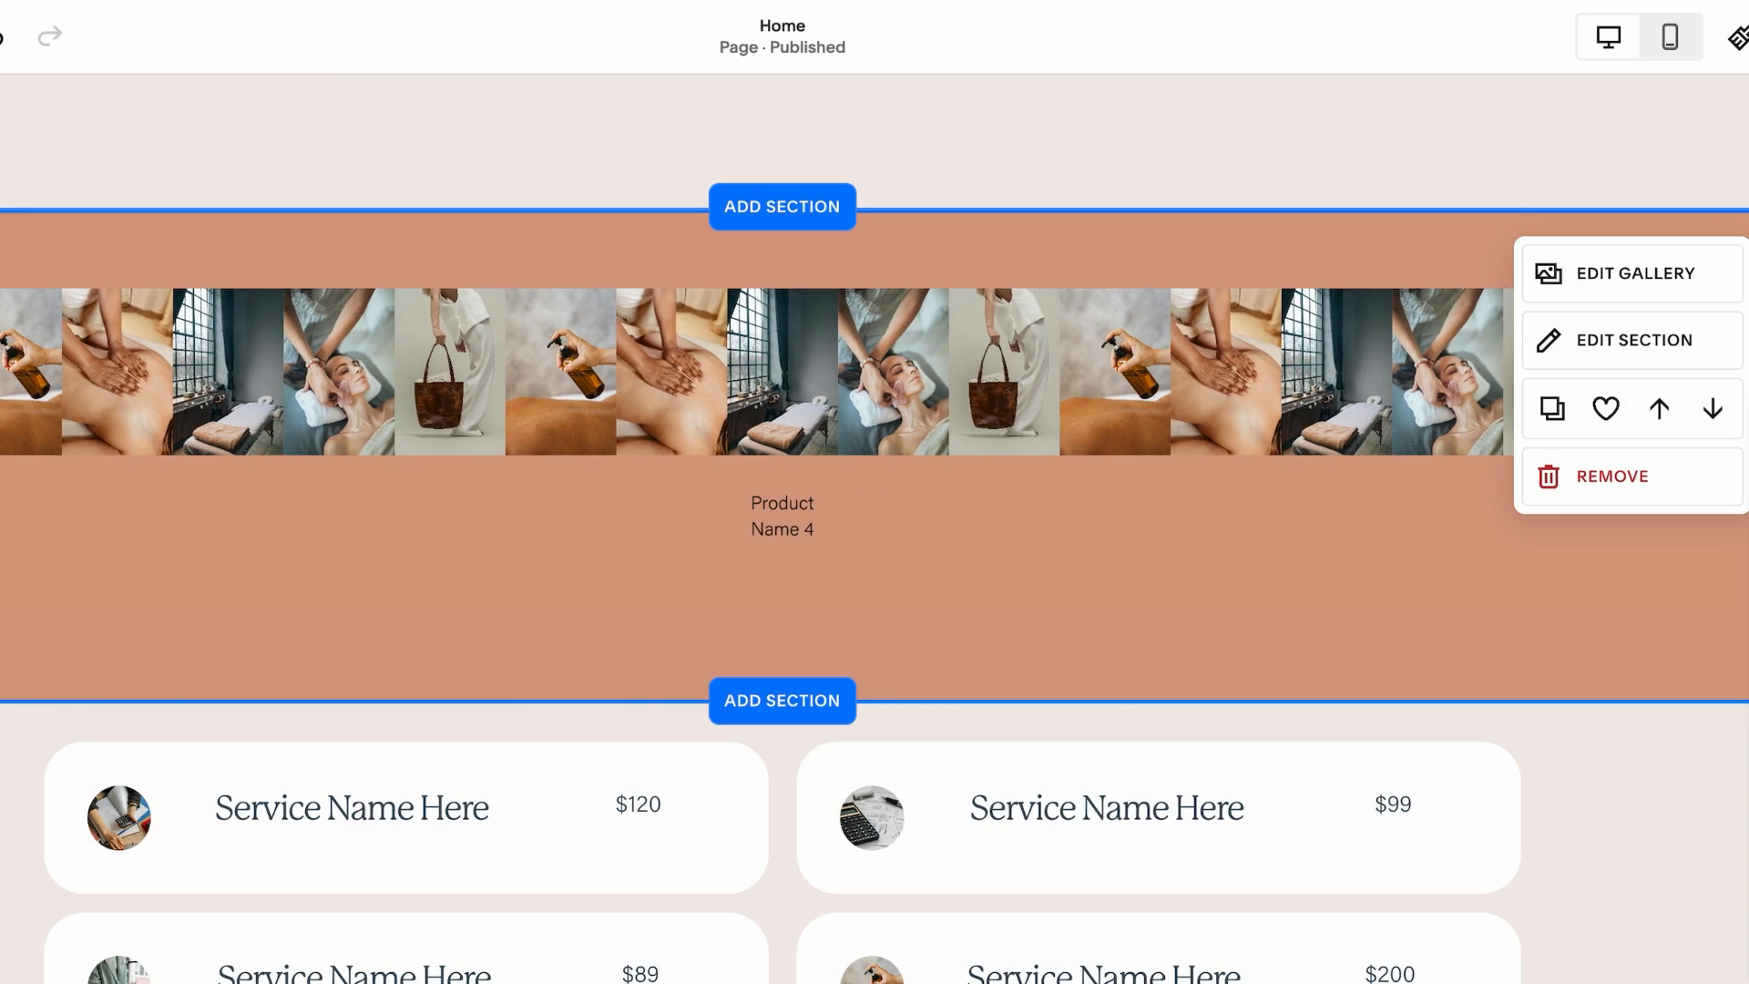
click(1551, 276)
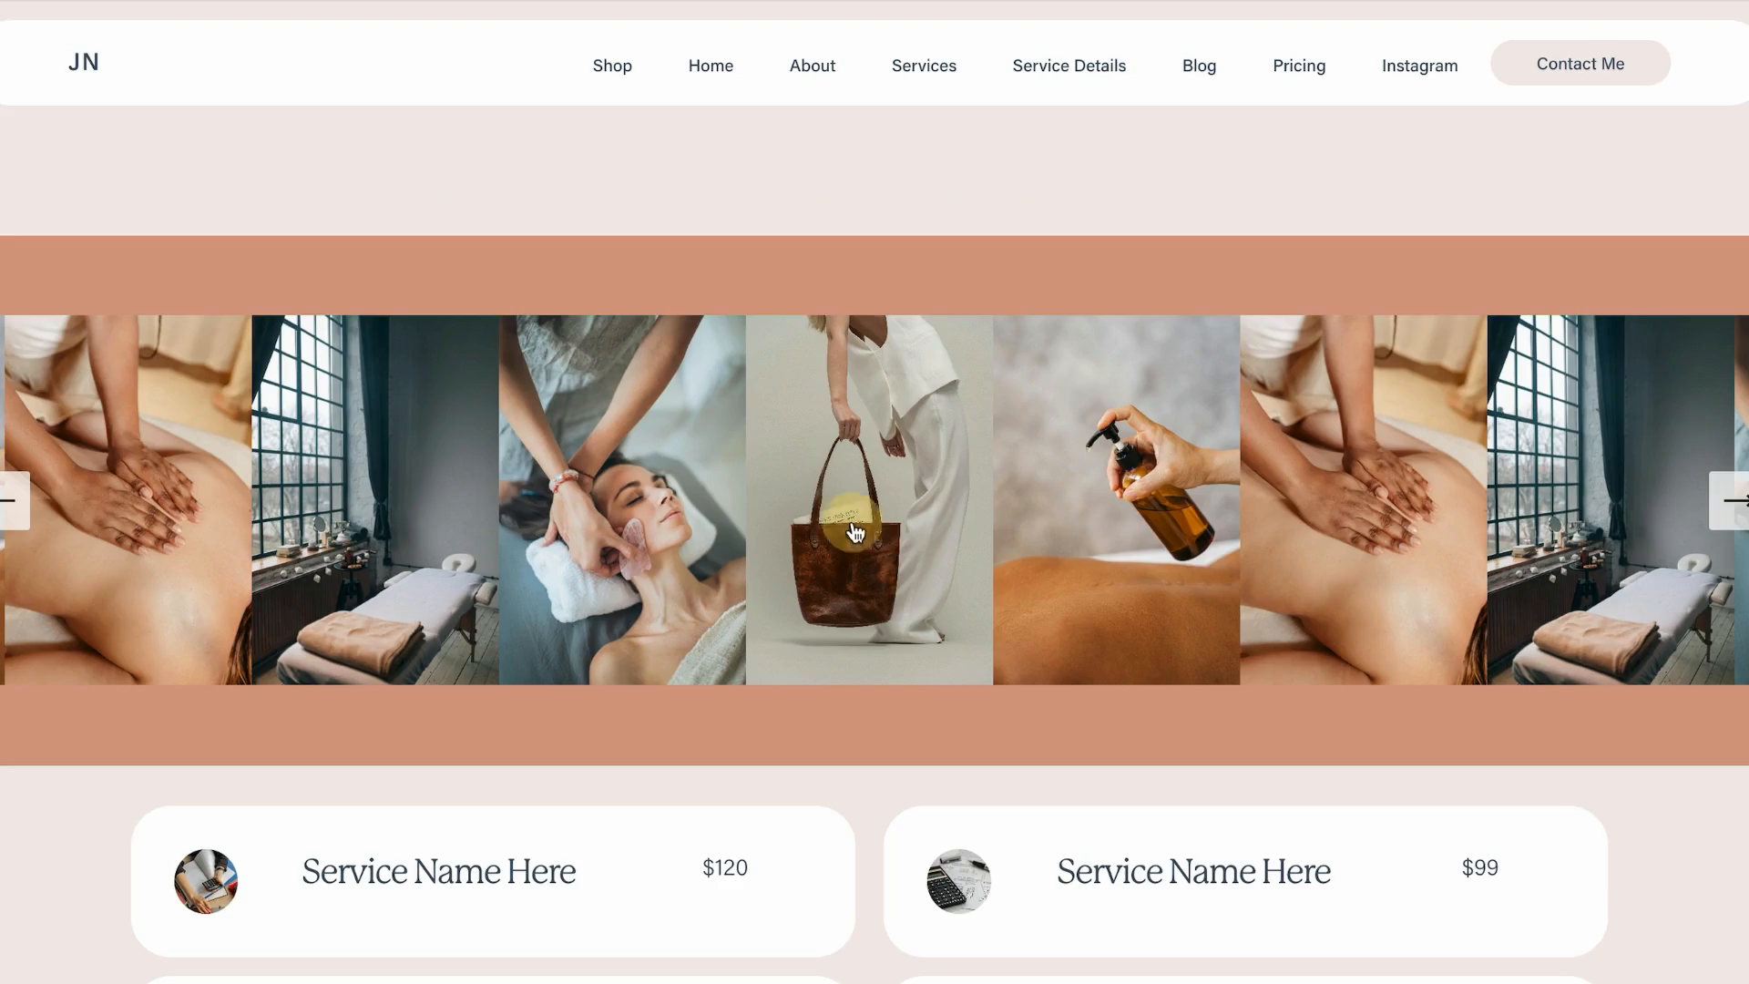
click(855, 531)
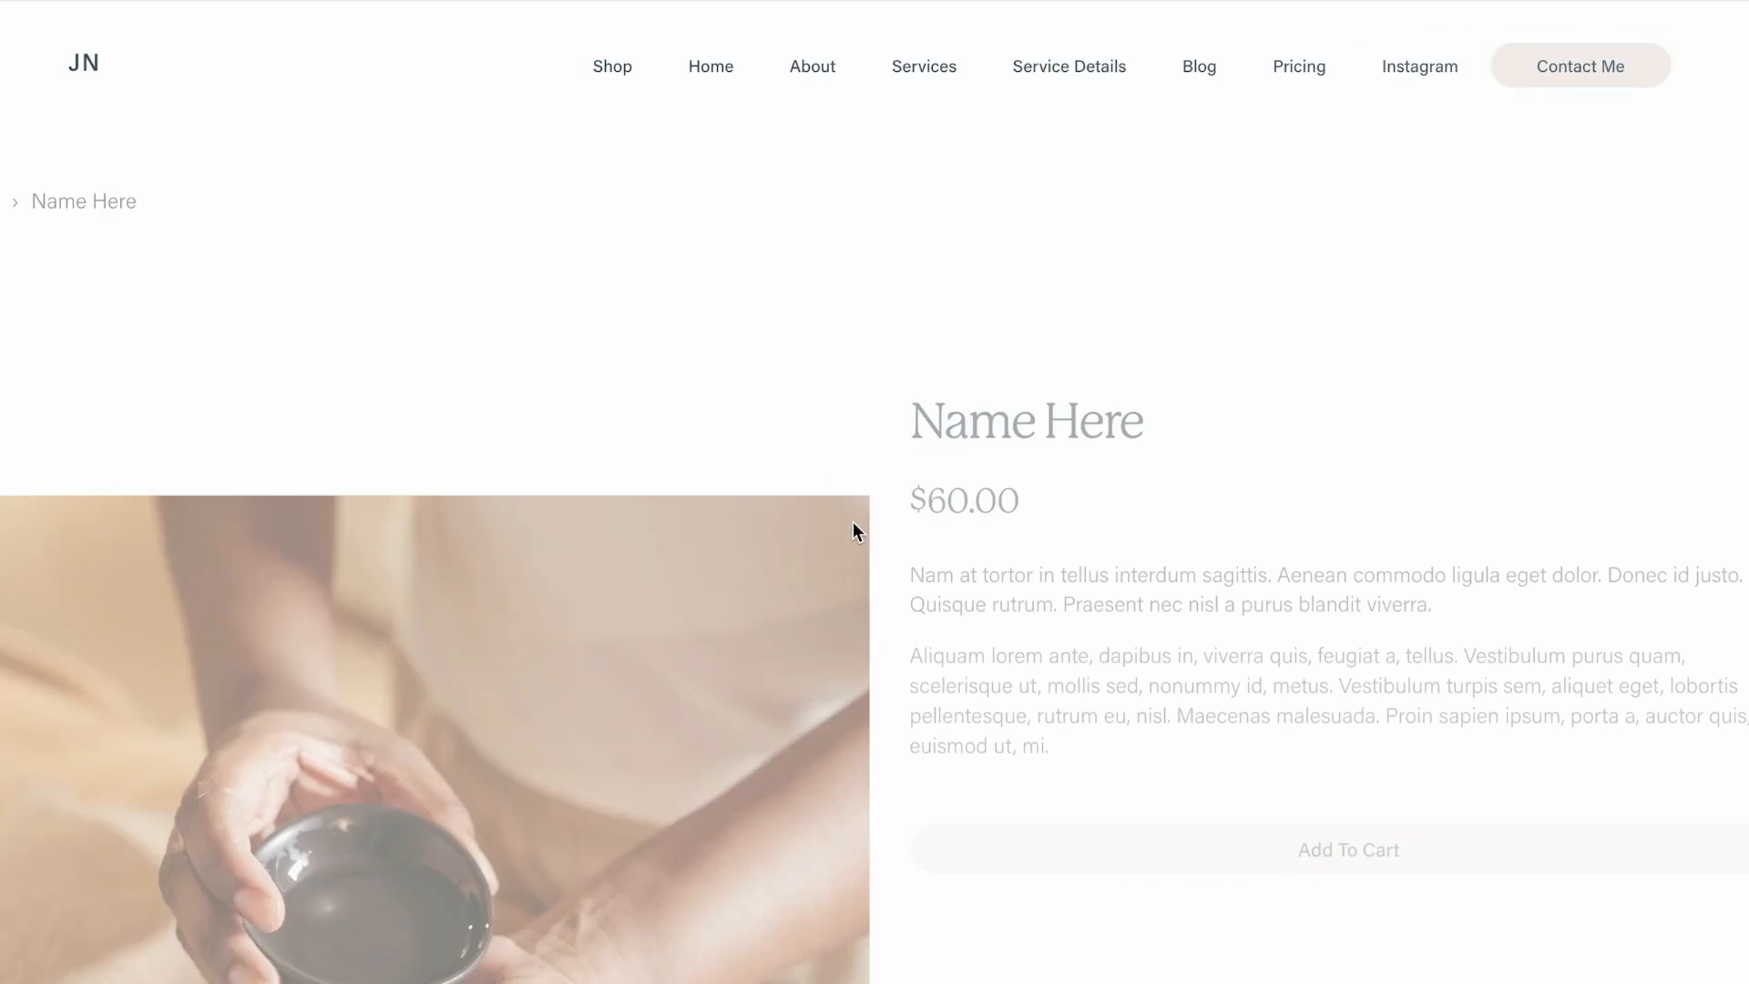
scroll(997, 551, down, 5)
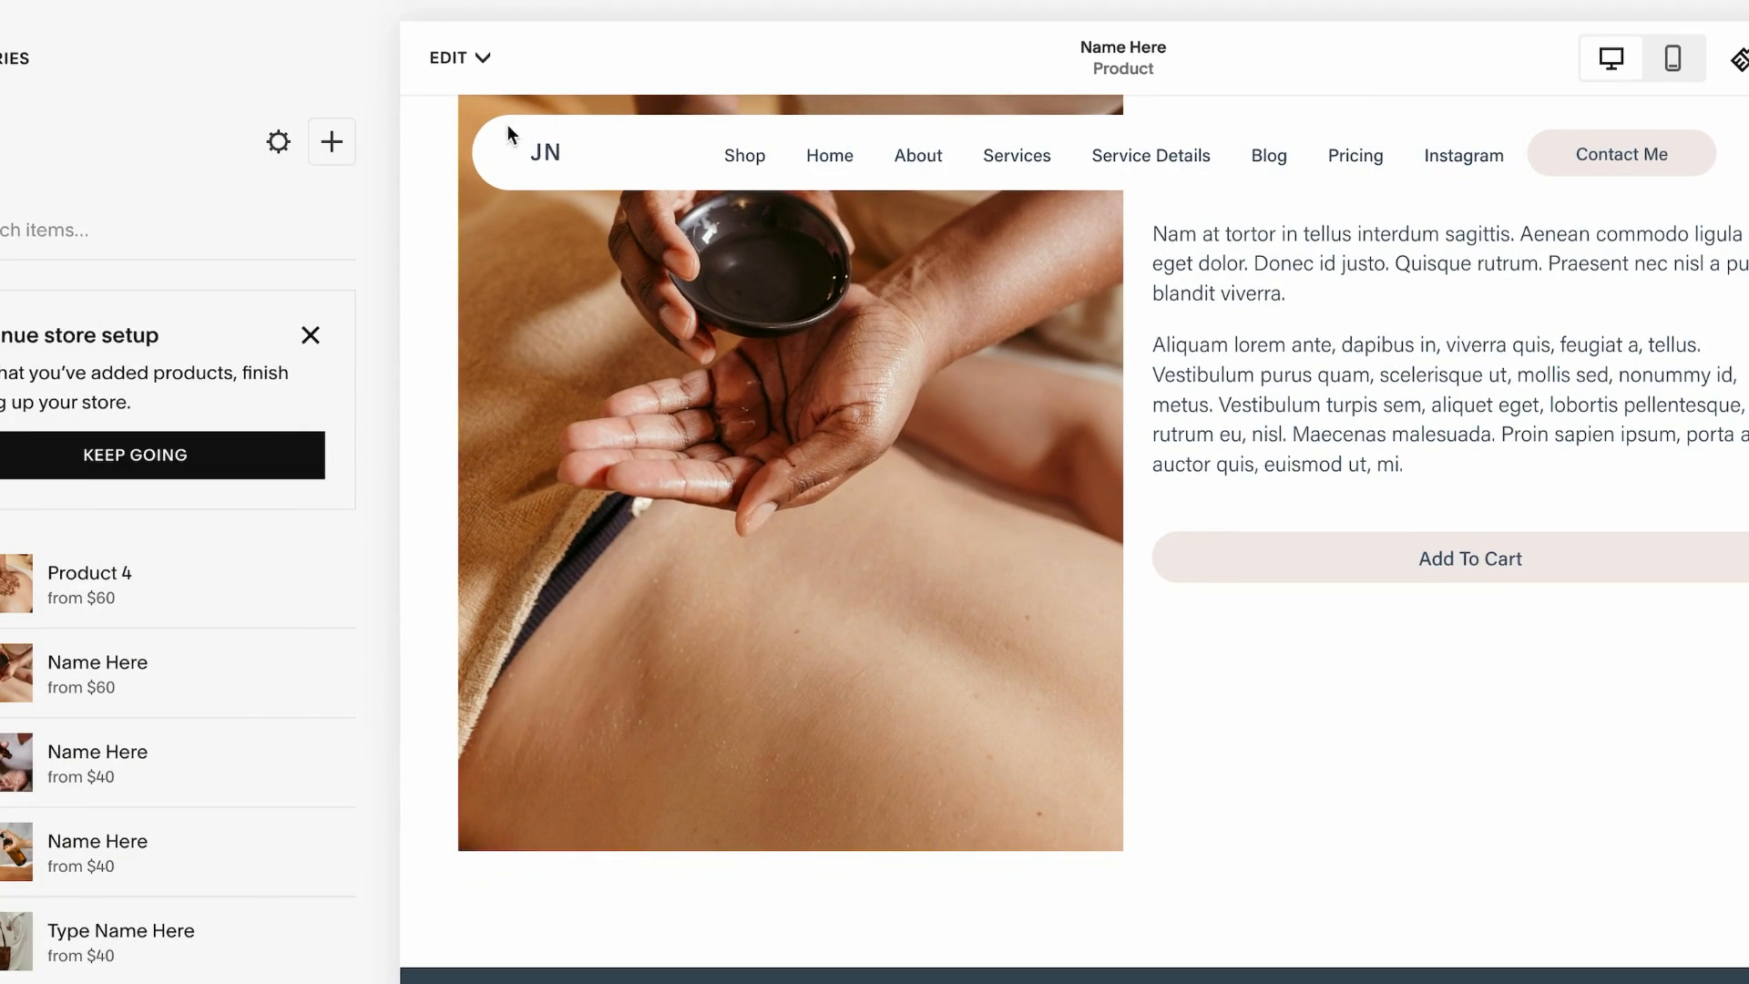
click(556, 157)
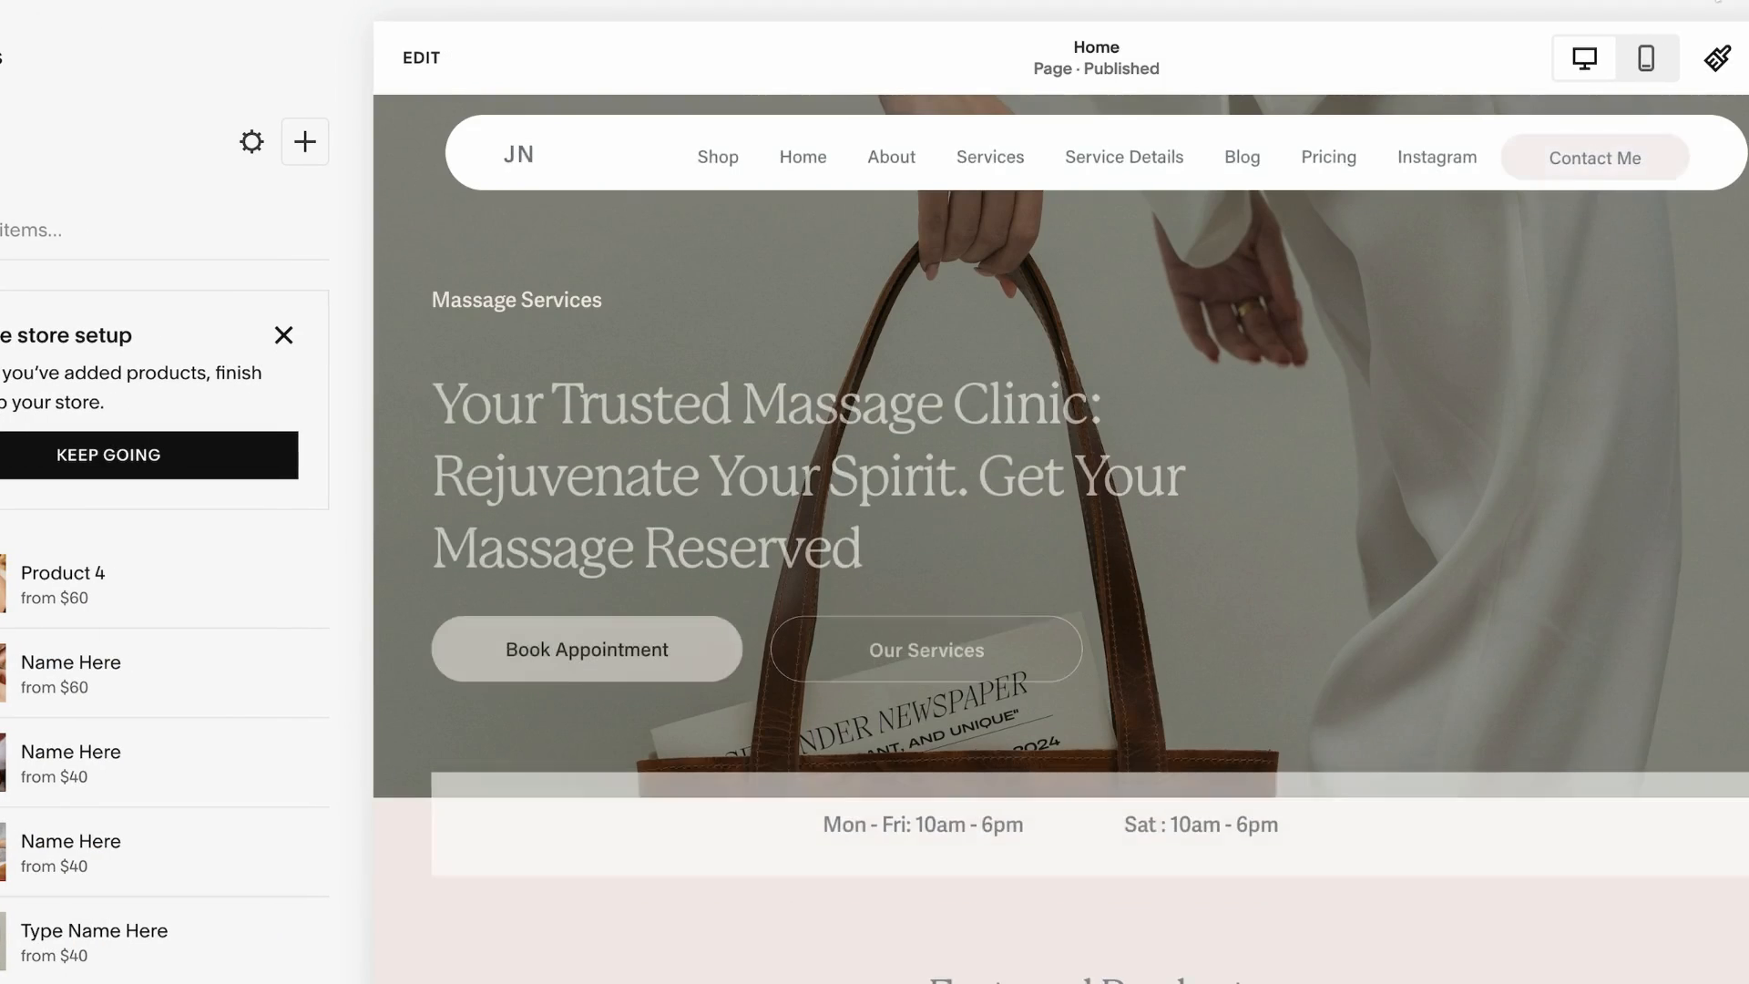
scroll(571, 778, down, 5)
scroll(571, 778, down, 10)
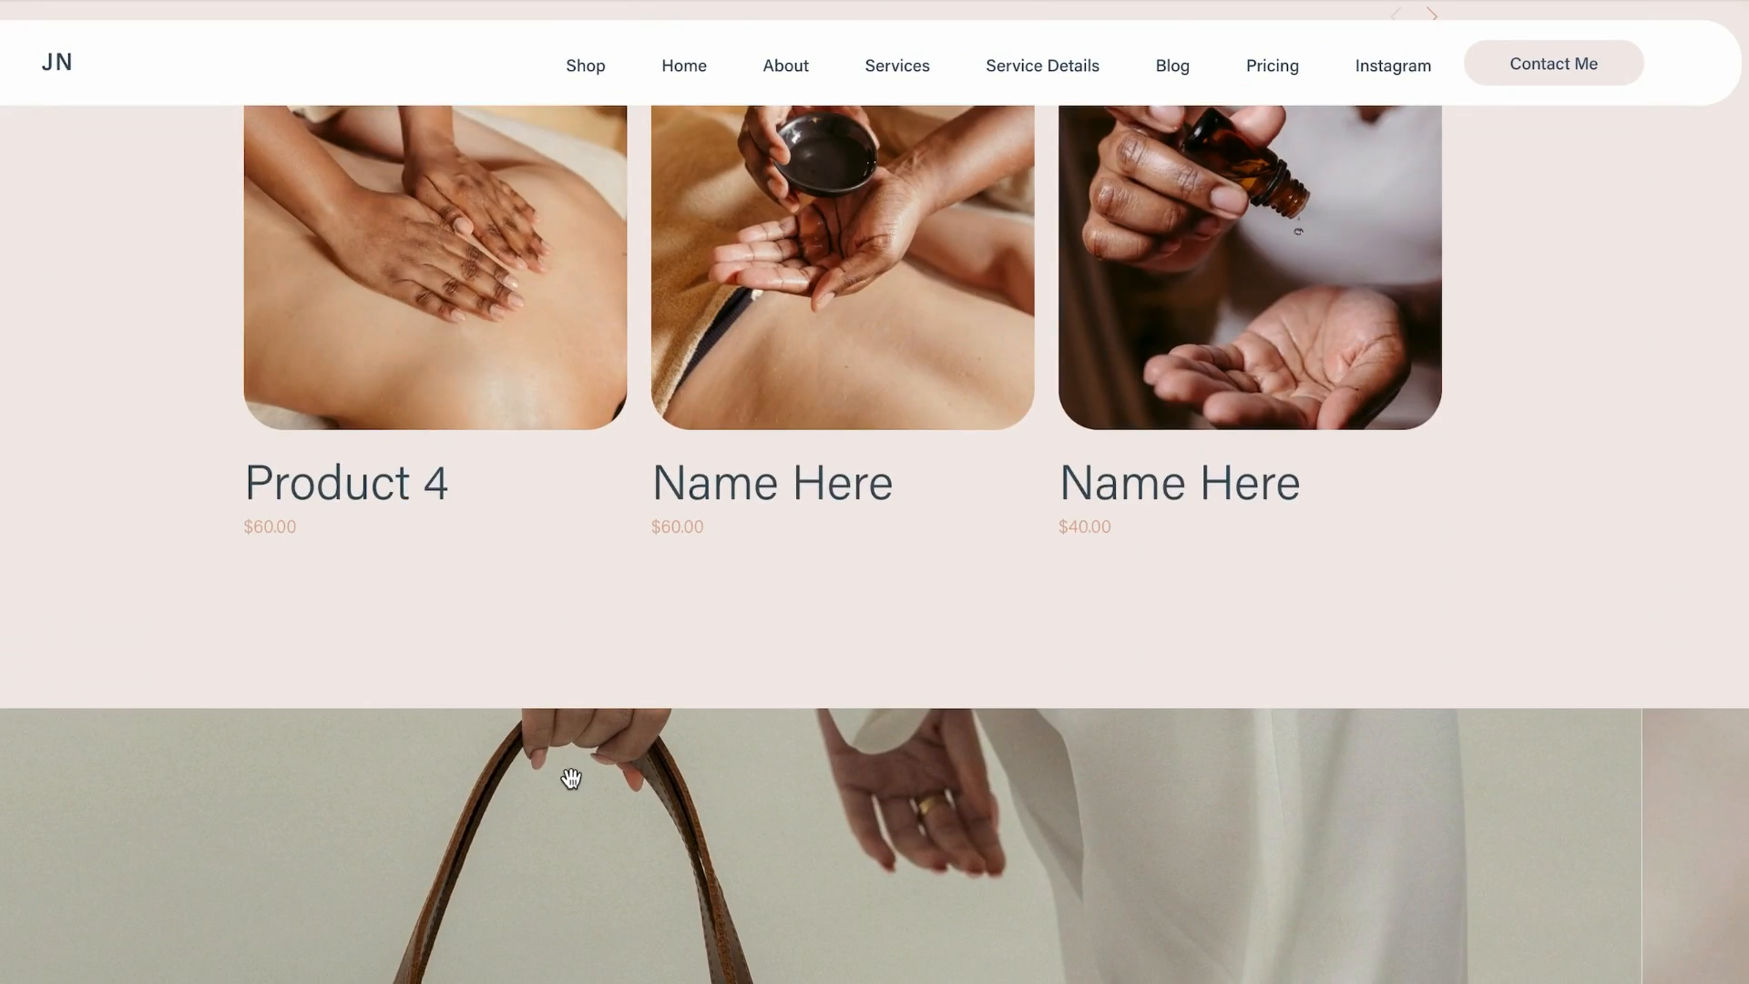
scroll(571, 777, up, 2)
scroll(571, 778, down, 2)
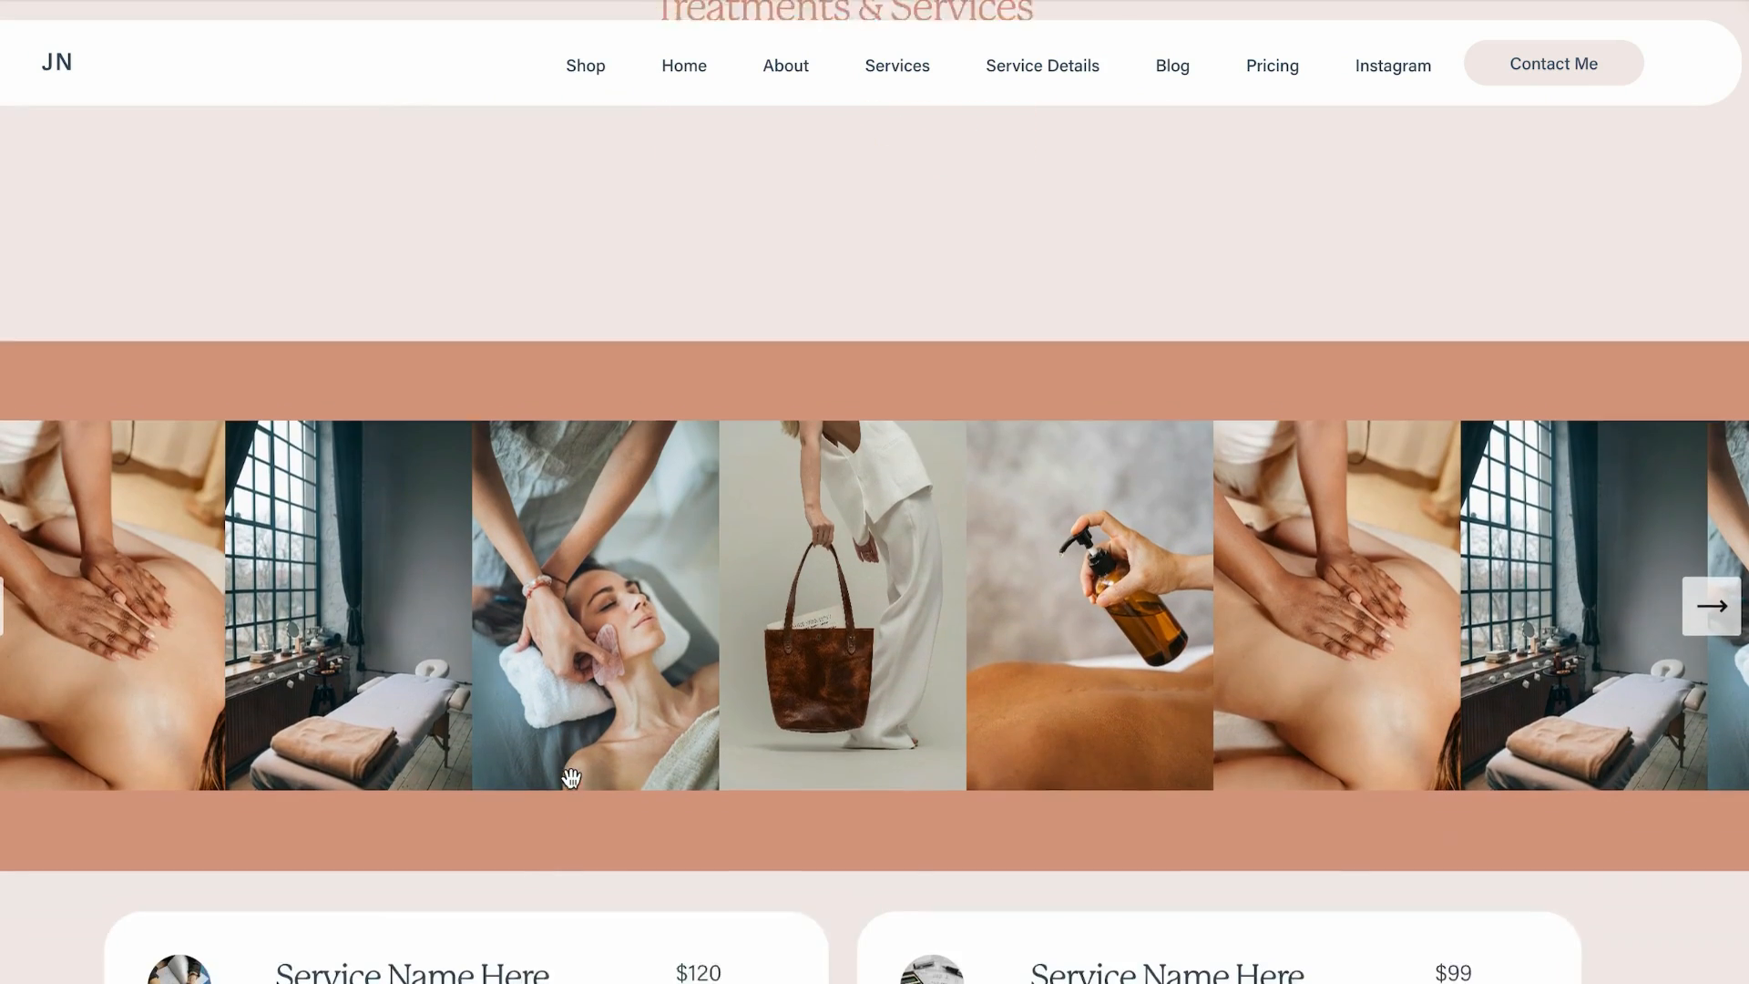